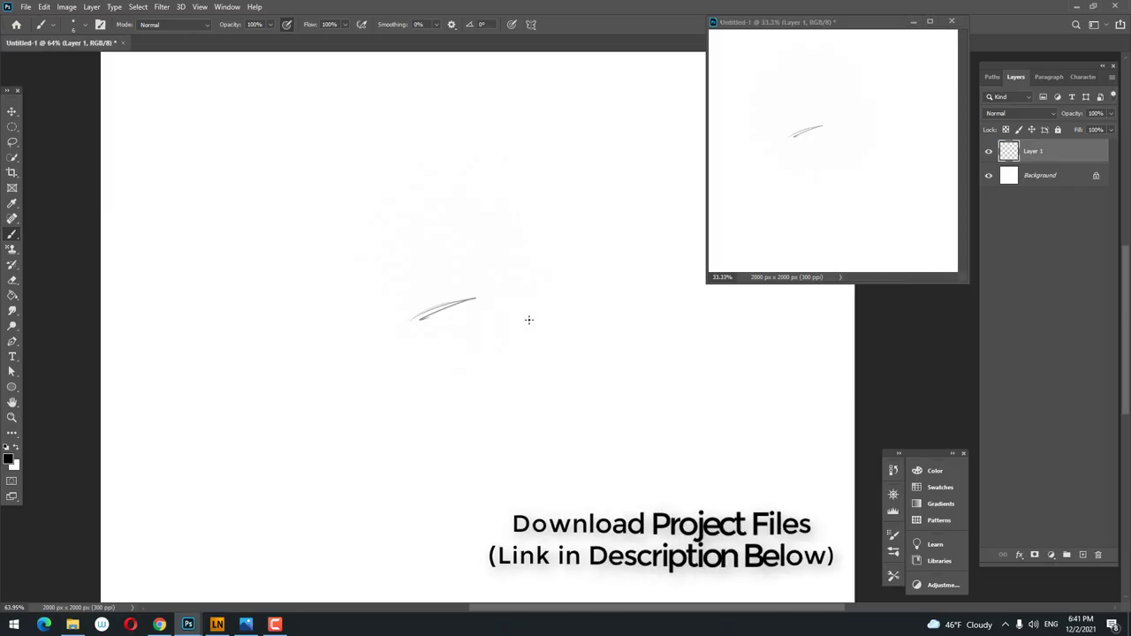
- Sketch the crab's rounded body outline with inner guide curves in loose gray strokes
{"action": "left_click_drag", "start_coordinate": [490, 298], "coordinate": [541, 340]}
{"action": "left_click_drag", "start_coordinate": [421, 320], "coordinate": [484, 336]}
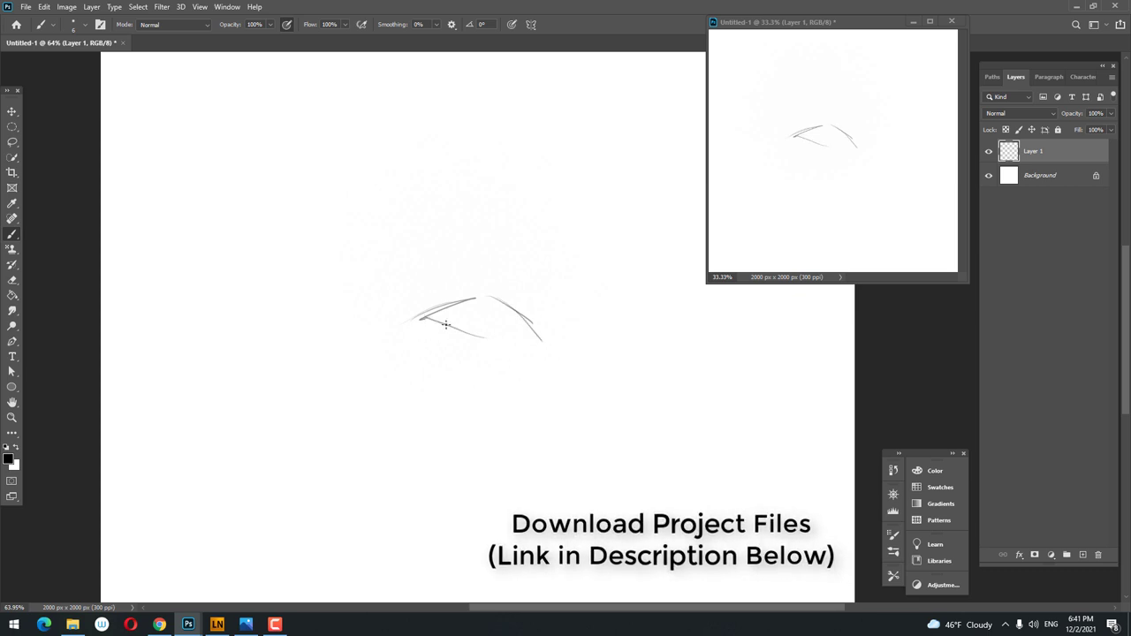
{"action": "mouse_move", "coordinate": [402, 302]}
{"action": "left_mouse_down"}
{"action": "mouse_move", "coordinate": [413, 325]}
{"action": "mouse_move", "coordinate": [484, 343]}
{"action": "mouse_move", "coordinate": [519, 288]}
{"action": "mouse_move", "coordinate": [559, 355]}
{"action": "left_mouse_up"}
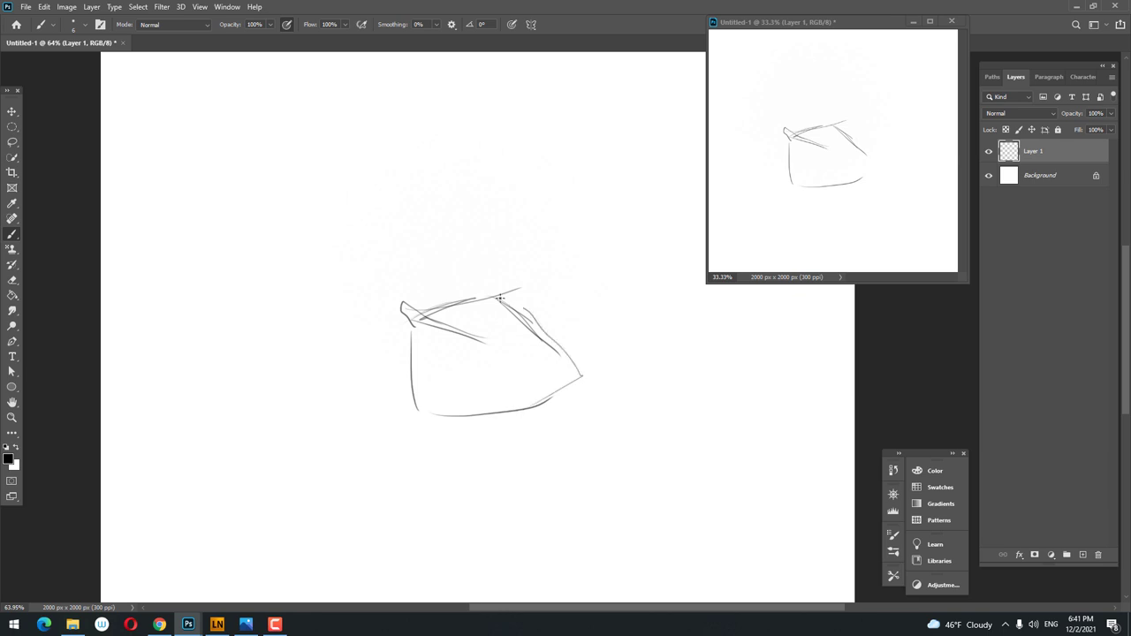
{"action": "left_click_drag", "start_coordinate": [499, 299], "coordinate": [424, 316]}
{"action": "left_click_drag", "start_coordinate": [406, 381], "coordinate": [555, 404]}
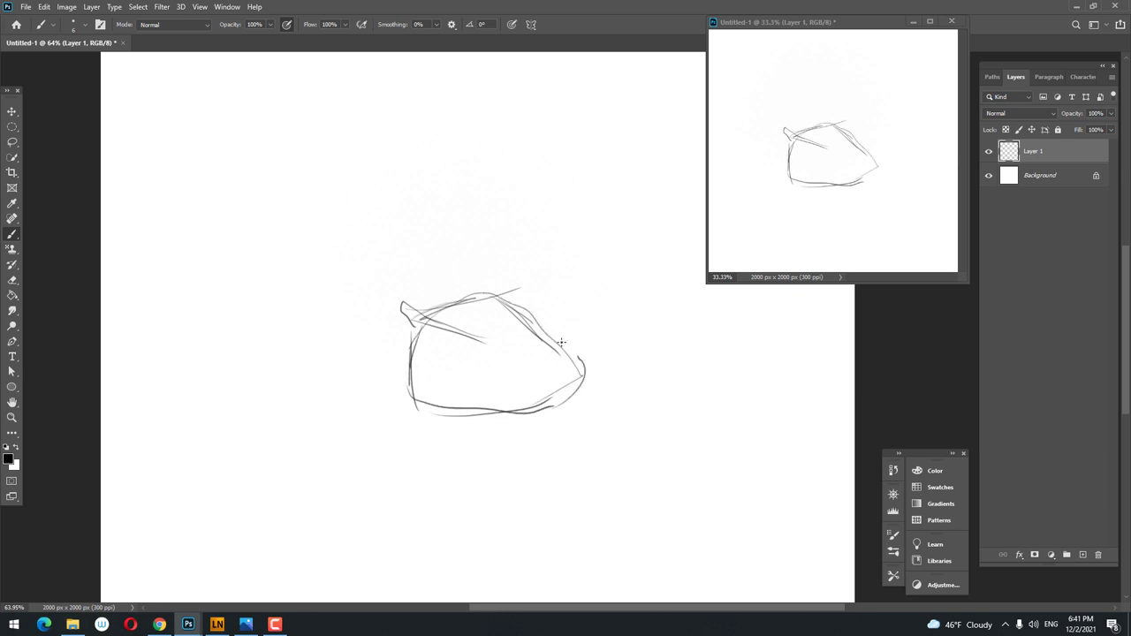
{"action": "left_click_drag", "start_coordinate": [494, 297], "coordinate": [576, 355]}
{"action": "mouse_move", "coordinate": [484, 318]}
{"action": "left_mouse_down"}
{"action": "mouse_move", "coordinate": [409, 332]}
{"action": "mouse_move", "coordinate": [408, 371]}
{"action": "left_mouse_up"}
{"action": "left_click_drag", "start_coordinate": [433, 302], "coordinate": [405, 367]}
{"action": "left_click_drag", "start_coordinate": [505, 304], "coordinate": [585, 380]}
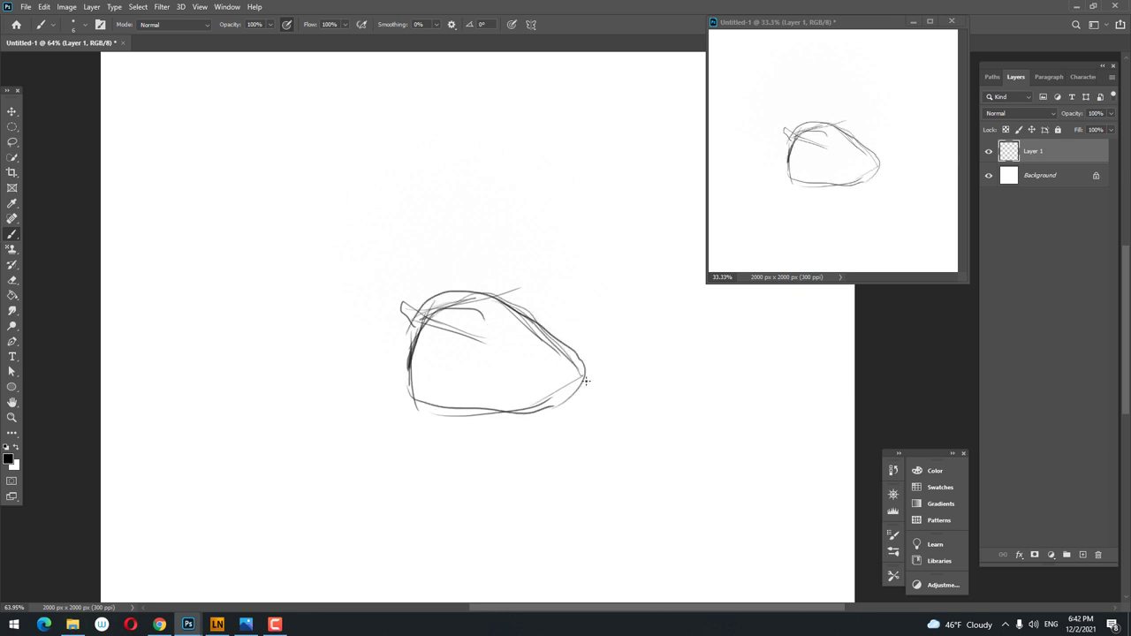
{"action": "left_click_drag", "start_coordinate": [431, 330], "coordinate": [539, 389]}
{"action": "mouse_move", "coordinate": [419, 314]}
{"action": "left_mouse_down"}
{"action": "mouse_move", "coordinate": [505, 369]}
{"action": "mouse_move", "coordinate": [576, 394]}
{"action": "left_mouse_up"}
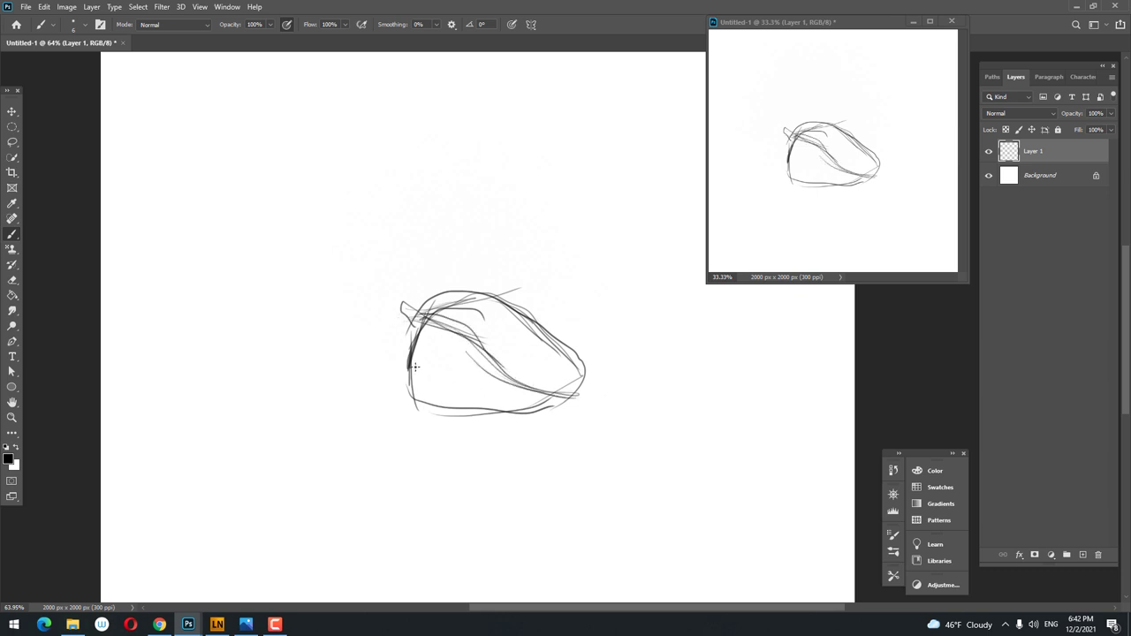
{"action": "left_click_drag", "start_coordinate": [421, 314], "coordinate": [530, 416]}
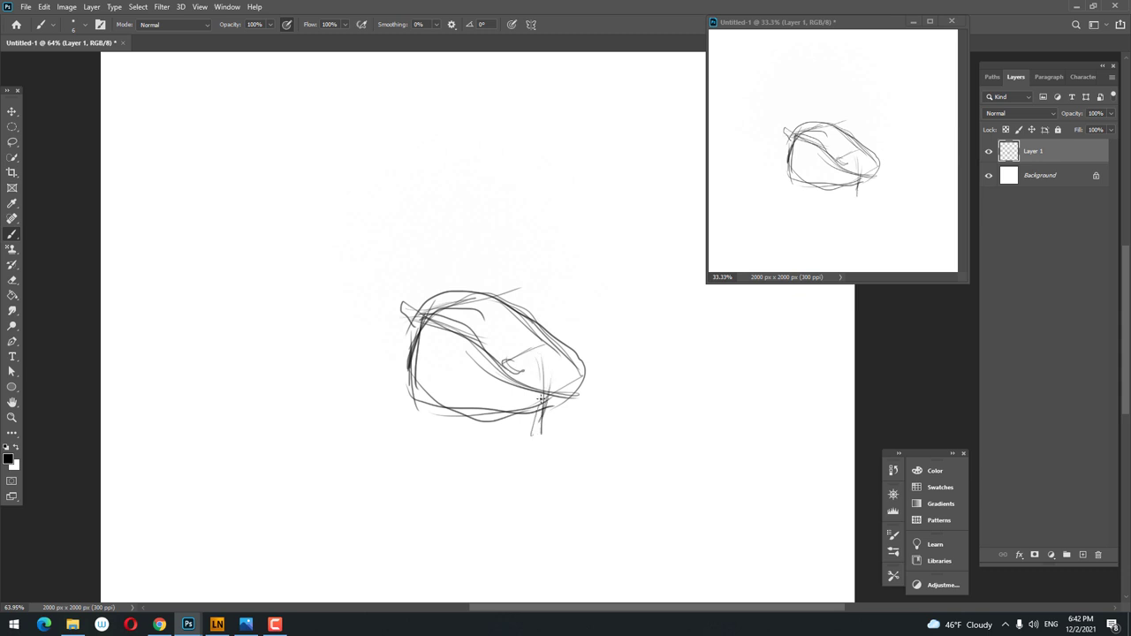
- Rough in leg strokes at the body's lower right and left side
{"action": "left_click_drag", "start_coordinate": [541, 371], "coordinate": [528, 430]}
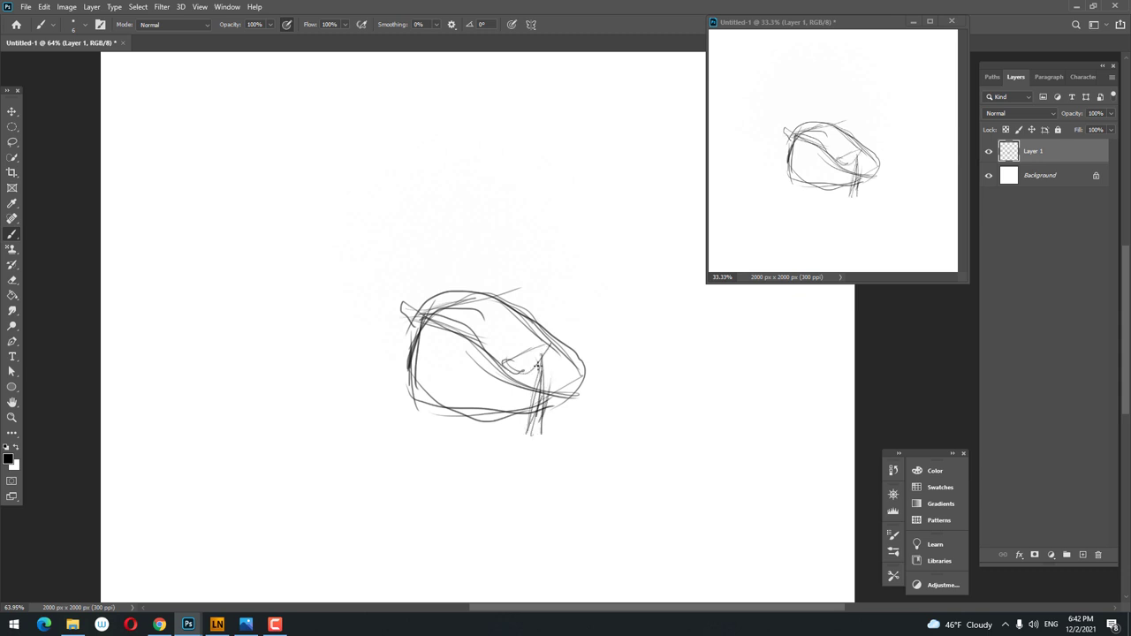
{"action": "left_click_drag", "start_coordinate": [537, 364], "coordinate": [527, 432]}
{"action": "left_click_drag", "start_coordinate": [564, 347], "coordinate": [541, 408]}
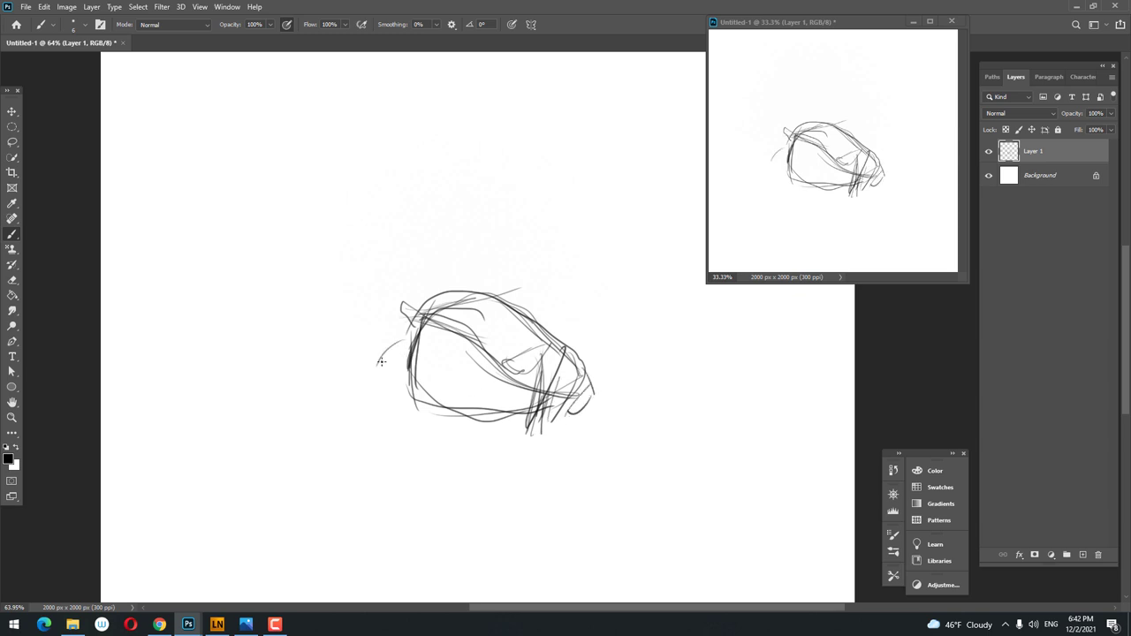
{"action": "left_click_drag", "start_coordinate": [354, 360], "coordinate": [410, 411]}
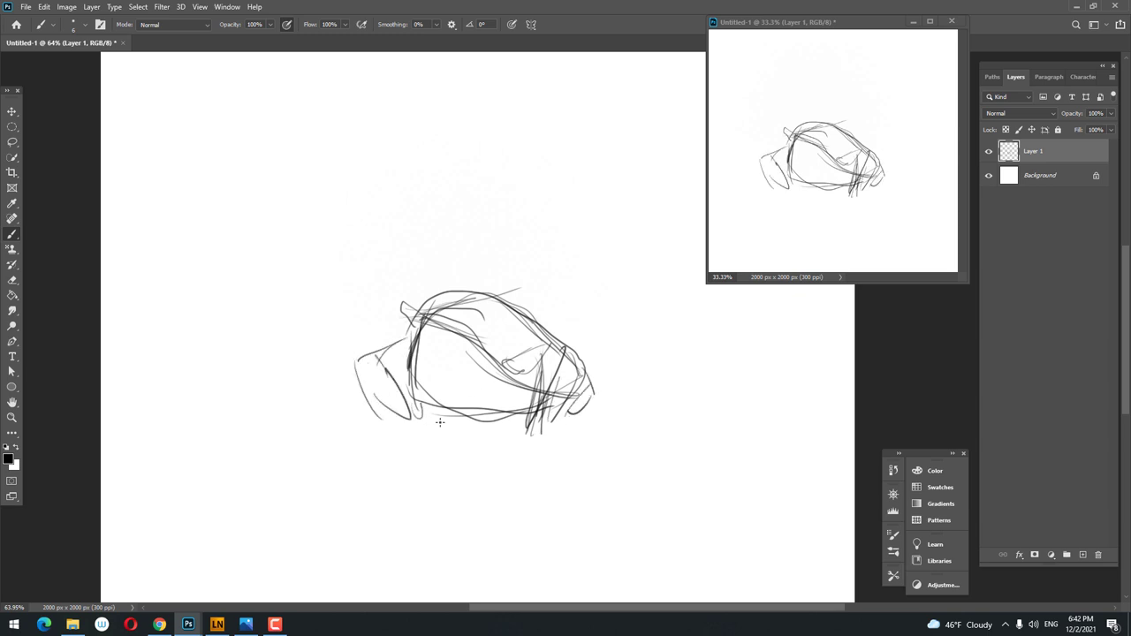
{"action": "left_click_drag", "start_coordinate": [499, 316], "coordinate": [511, 402]}
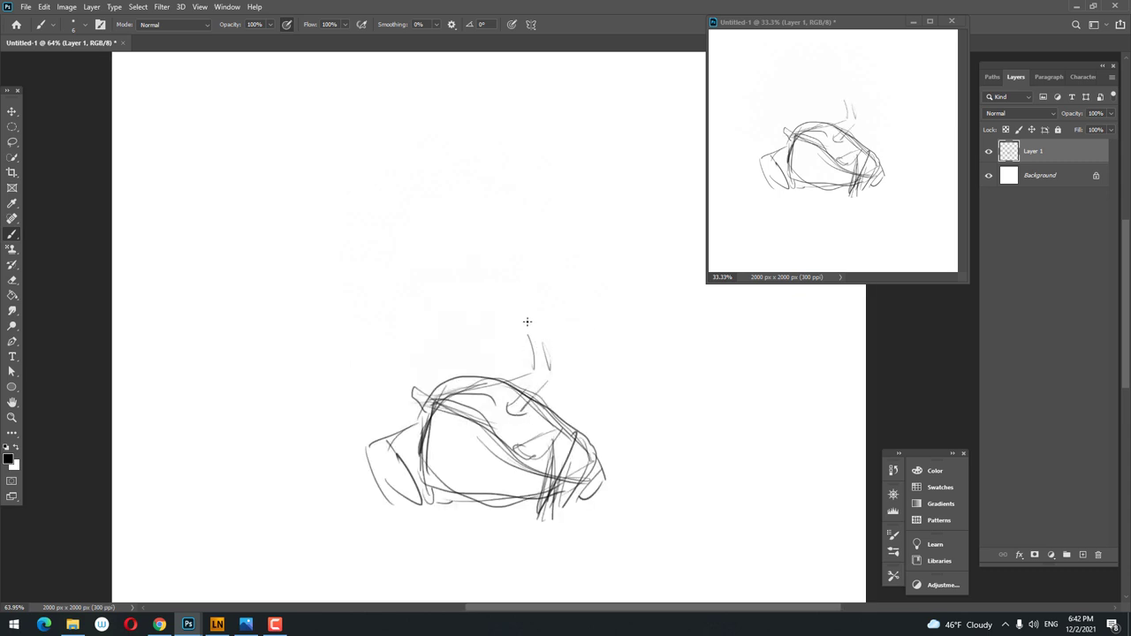
- Undo the stray curved stroke and sketch the claw pincers above the body
{"action": "key", "text": "ctrl+z"}
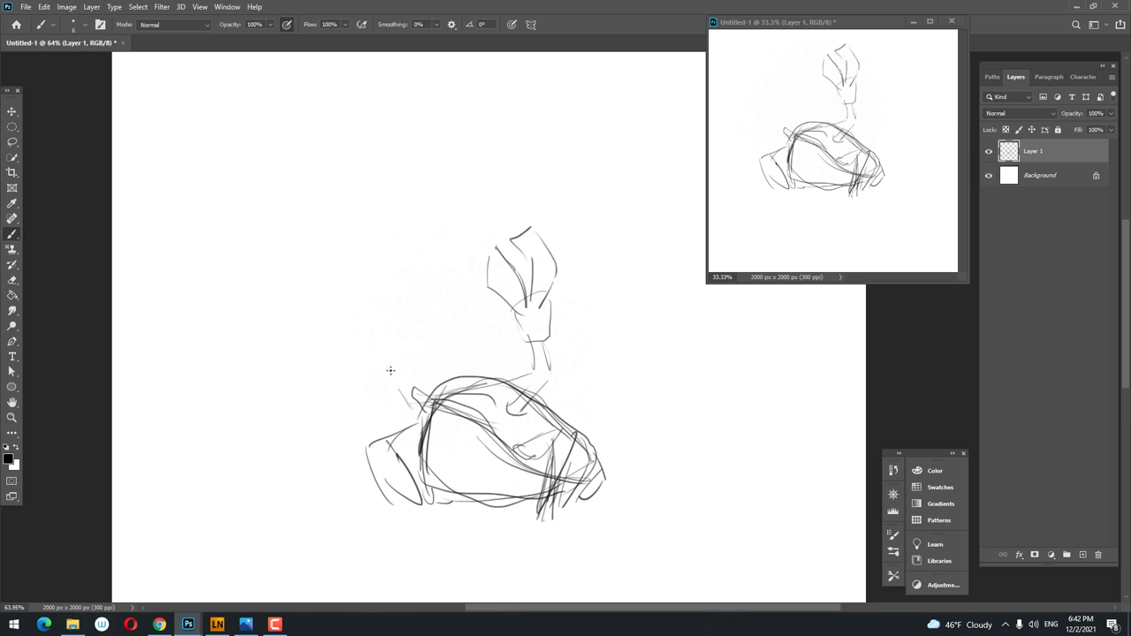
{"action": "scroll", "coordinate": [470, 364], "scroll_direction": "up", "scroll_amount": 2}
{"action": "scroll", "coordinate": [470, 364], "scroll_direction": "up", "scroll_amount": 2}
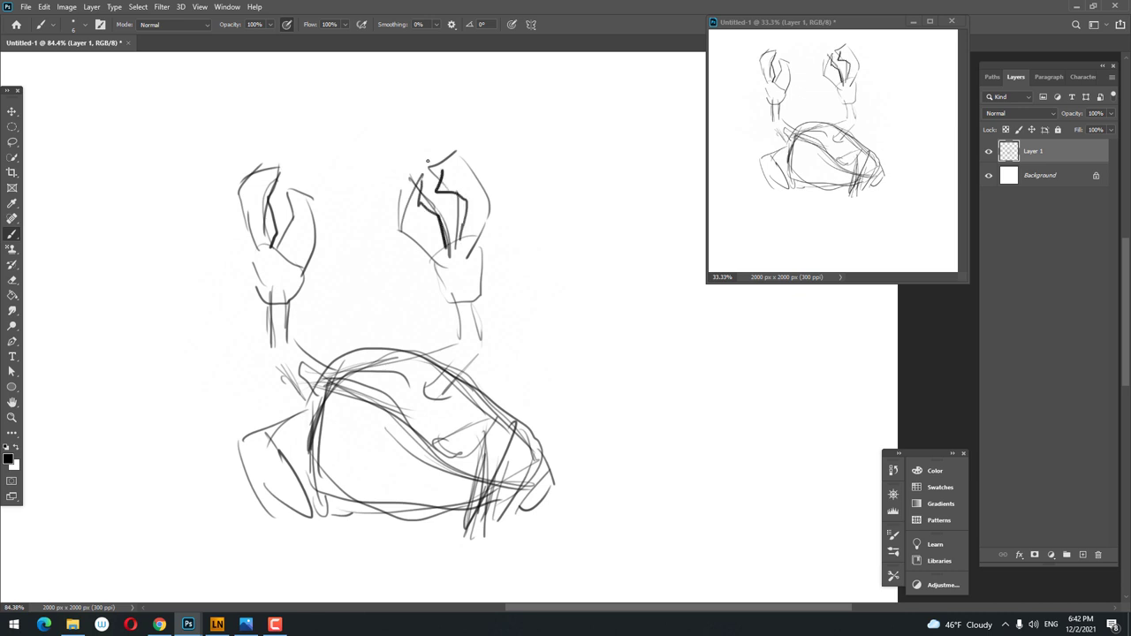
{"action": "mouse_move", "coordinate": [428, 162]}
{"action": "left_mouse_down"}
{"action": "mouse_move", "coordinate": [472, 159]}
{"action": "mouse_move", "coordinate": [465, 263]}
{"action": "left_mouse_up"}
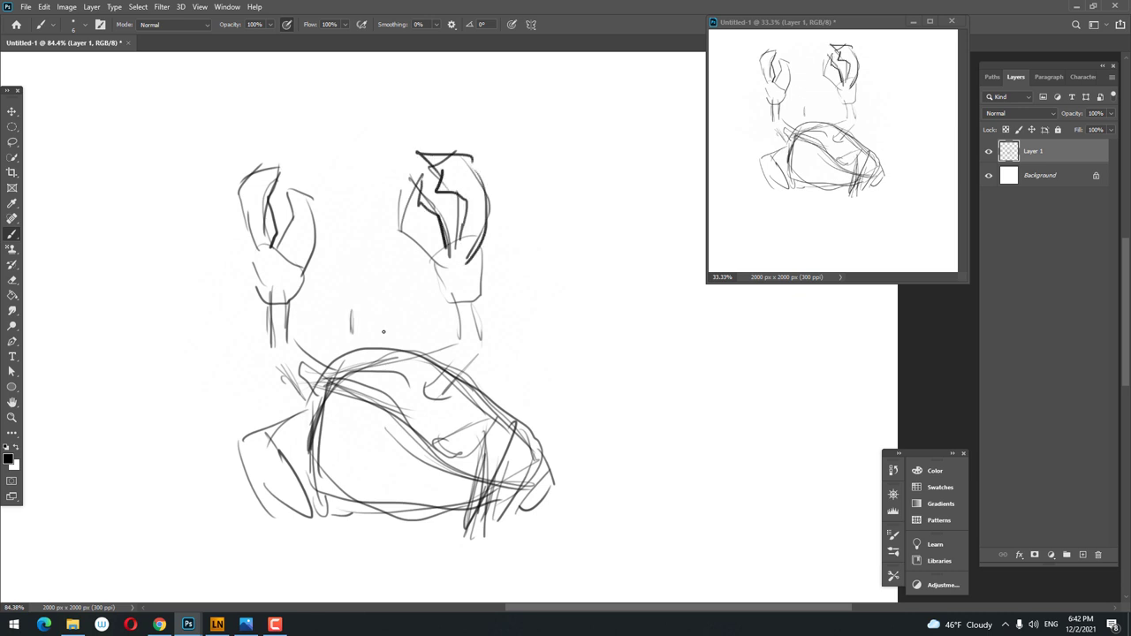
- Draw and retrace the two round eye circles between the claws
{"action": "scroll", "coordinate": [383, 332], "scroll_direction": "up", "scroll_amount": 5}
{"action": "mouse_move", "coordinate": [323, 242]}
{"action": "left_mouse_down"}
{"action": "mouse_move", "coordinate": [309, 262]}
{"action": "mouse_move", "coordinate": [362, 217]}
{"action": "left_mouse_up"}
{"action": "mouse_move", "coordinate": [433, 228]}
{"action": "left_mouse_down"}
{"action": "mouse_move", "coordinate": [467, 300]}
{"action": "mouse_move", "coordinate": [495, 281]}
{"action": "mouse_move", "coordinate": [416, 271]}
{"action": "left_mouse_up"}
{"action": "mouse_move", "coordinate": [361, 220]}
{"action": "left_mouse_down"}
{"action": "mouse_move", "coordinate": [353, 305]}
{"action": "mouse_move", "coordinate": [393, 329]}
{"action": "mouse_move", "coordinate": [346, 337]}
{"action": "mouse_move", "coordinate": [416, 315]}
{"action": "mouse_move", "coordinate": [452, 329]}
{"action": "mouse_move", "coordinate": [398, 303]}
{"action": "mouse_move", "coordinate": [422, 393]}
{"action": "left_mouse_up"}
- Draw stalks beneath the right and left eyes
{"action": "mouse_move", "coordinate": [451, 331]}
{"action": "left_mouse_down"}
{"action": "mouse_move", "coordinate": [446, 402]}
{"action": "mouse_move", "coordinate": [411, 395]}
{"action": "left_mouse_up"}
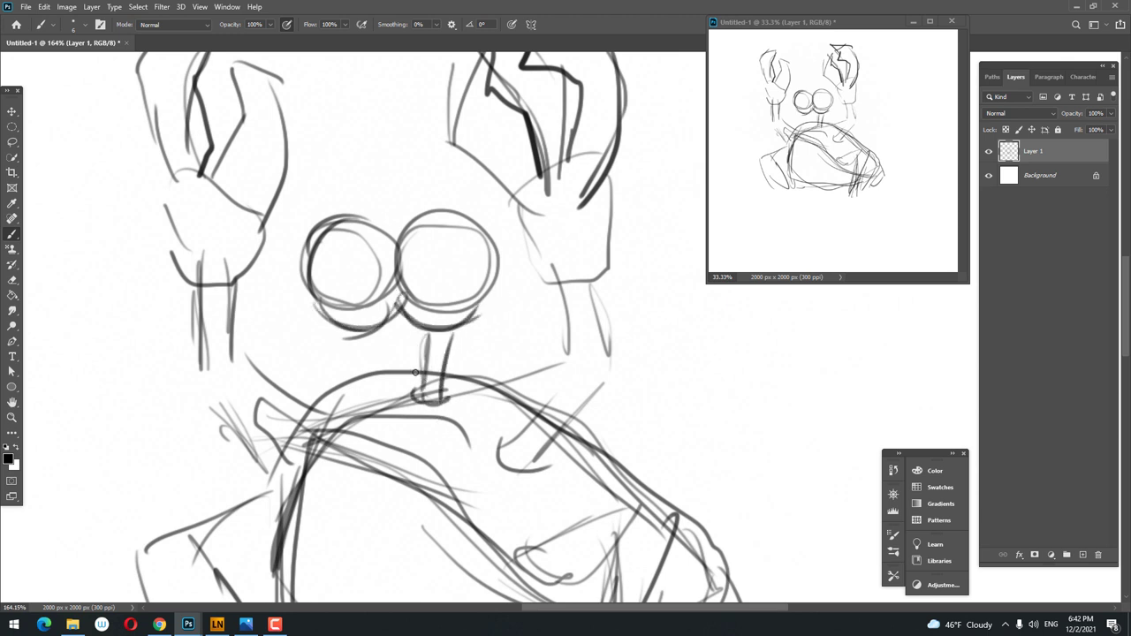
{"action": "mouse_move", "coordinate": [348, 337]}
{"action": "left_mouse_down"}
{"action": "mouse_move", "coordinate": [353, 392]}
{"action": "mouse_move", "coordinate": [371, 391]}
{"action": "left_mouse_up"}
{"action": "left_click_drag", "start_coordinate": [375, 389], "coordinate": [350, 394]}
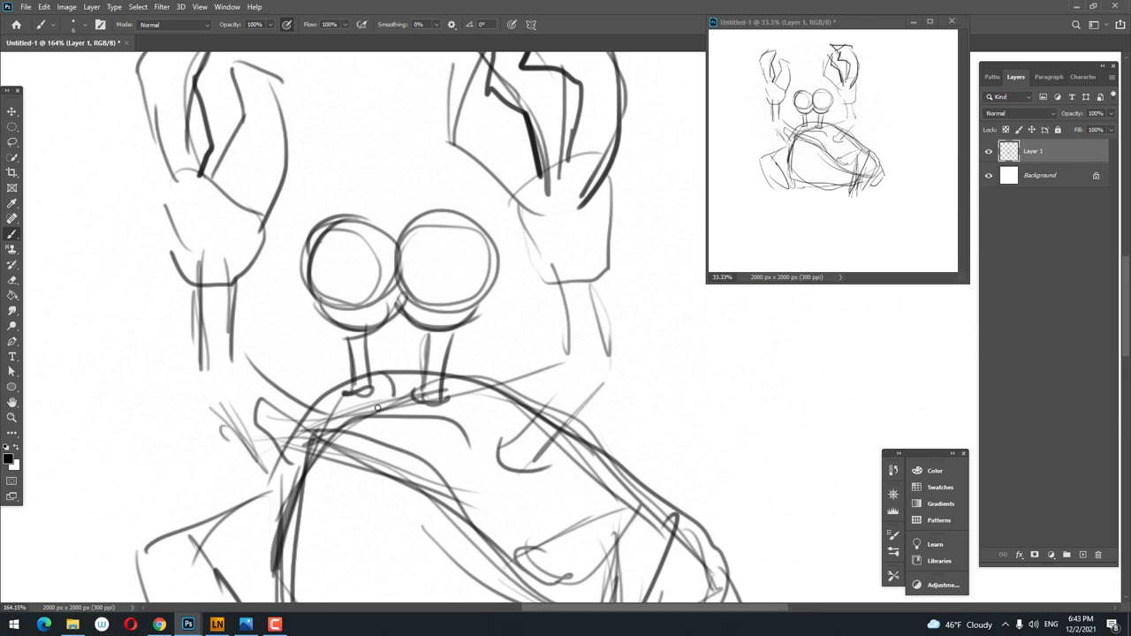
{"action": "key", "text": "z"}
{"action": "left_click_drag", "start_coordinate": [464, 340], "coordinate": [388, 340]}
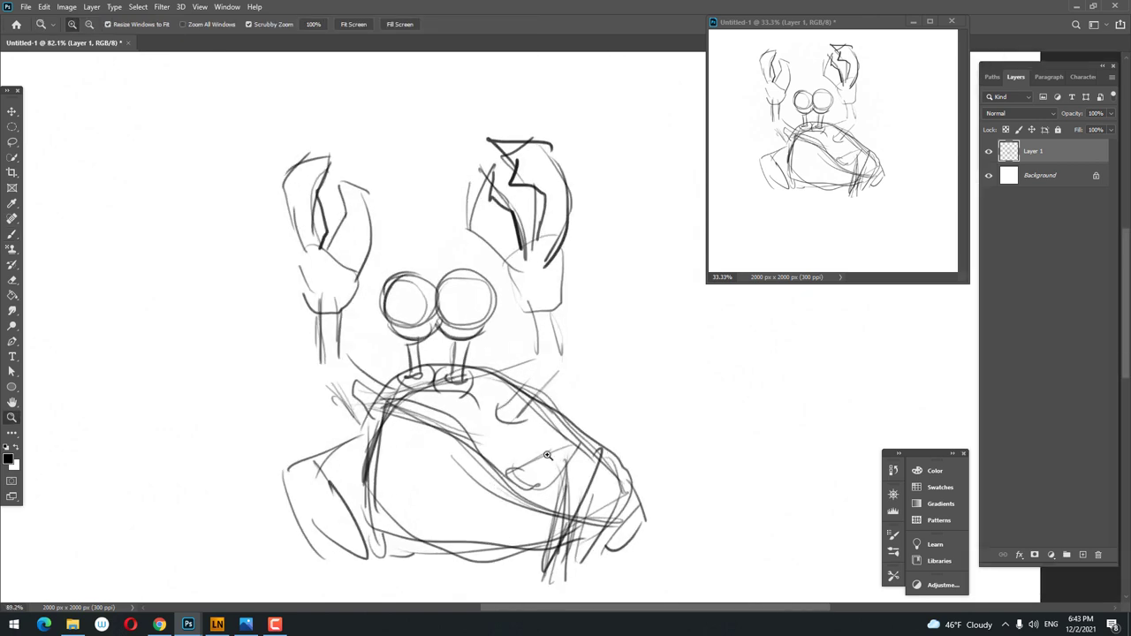
{"action": "key", "text": "b"}
- Add curved shell strokes and a spiral pupil in the left eye
{"action": "mouse_move", "coordinate": [468, 415]}
{"action": "left_mouse_down"}
{"action": "mouse_move", "coordinate": [512, 416]}
{"action": "mouse_move", "coordinate": [489, 427]}
{"action": "left_mouse_up"}
{"action": "left_click_drag", "start_coordinate": [534, 403], "coordinate": [509, 452]}
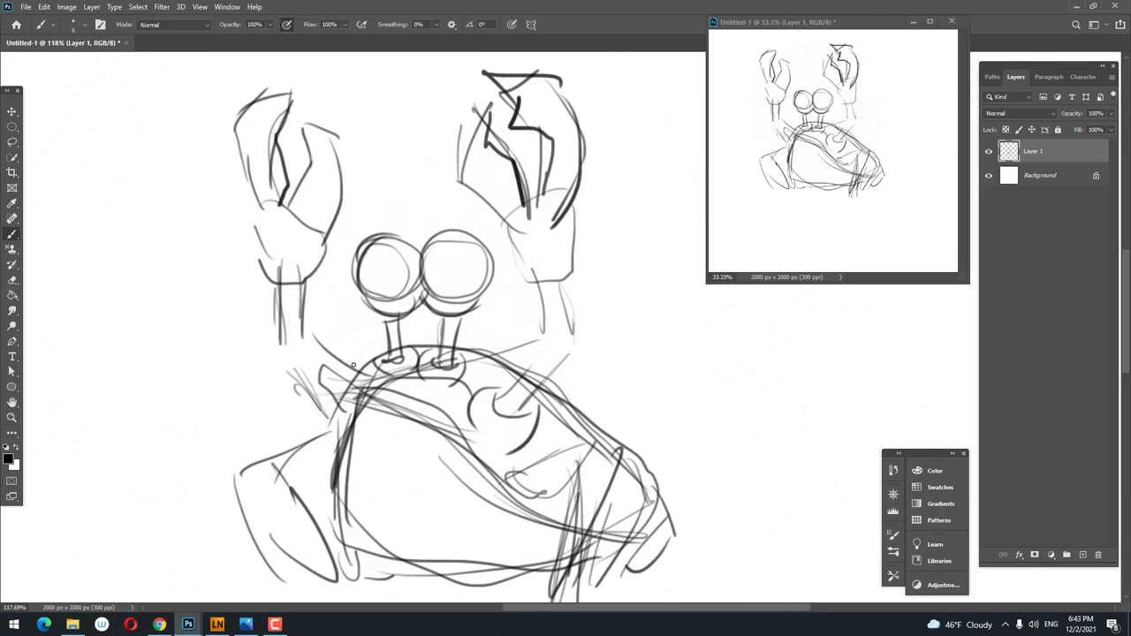
{"action": "left_click_drag", "start_coordinate": [337, 408], "coordinate": [355, 362]}
{"action": "left_click_drag", "start_coordinate": [387, 258], "coordinate": [447, 392]}
{"action": "key", "text": "z"}
{"action": "left_click_drag", "start_coordinate": [470, 456], "coordinate": [497, 456]}
{"action": "key", "text": "b"}
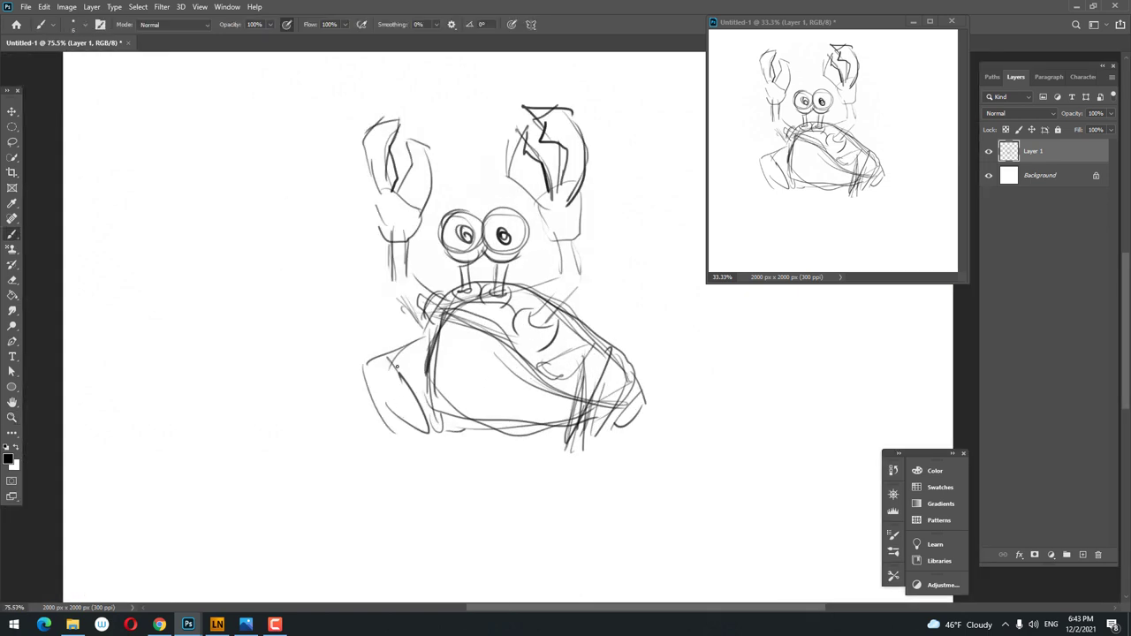
{"action": "mouse_move", "coordinate": [399, 366]}
{"action": "left_mouse_down"}
{"action": "mouse_move", "coordinate": [425, 431]}
{"action": "mouse_move", "coordinate": [422, 341]}
{"action": "mouse_move", "coordinate": [443, 435]}
{"action": "left_mouse_up"}
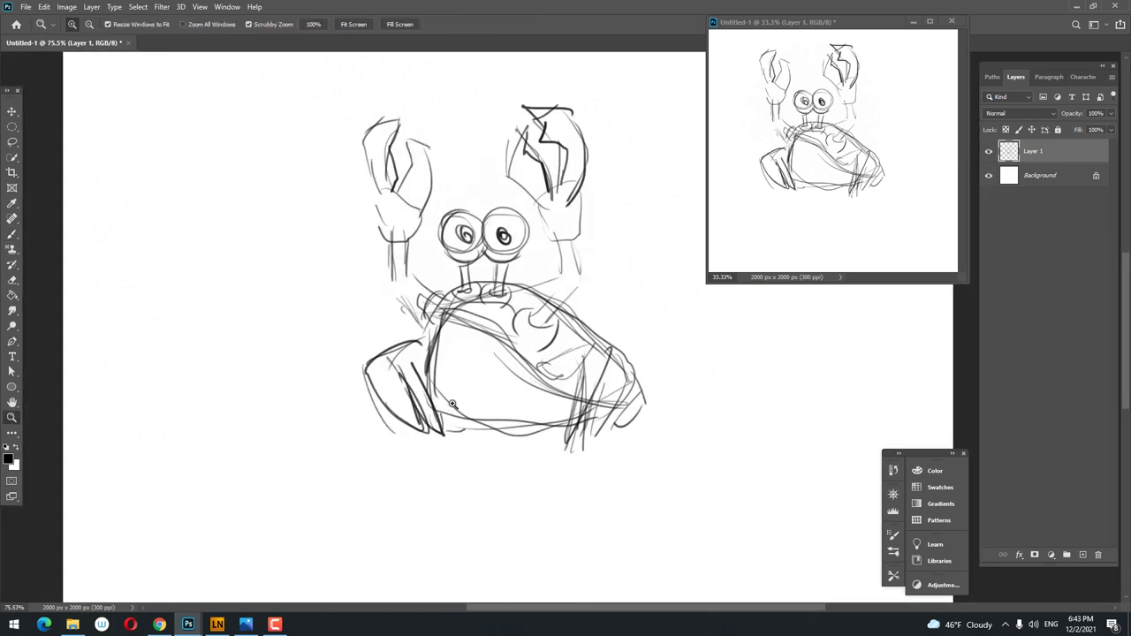
- Draw a smile curve and redo the V-shaped mouth in darker lines
{"action": "mouse_move", "coordinate": [465, 377]}
{"action": "left_mouse_down"}
{"action": "mouse_move", "coordinate": [505, 356]}
{"action": "mouse_move", "coordinate": [530, 320]}
{"action": "left_mouse_up"}
{"action": "mouse_move", "coordinate": [425, 299]}
{"action": "left_mouse_down"}
{"action": "mouse_move", "coordinate": [563, 341]}
{"action": "mouse_move", "coordinate": [495, 341]}
{"action": "mouse_move", "coordinate": [488, 428]}
{"action": "mouse_move", "coordinate": [567, 344]}
{"action": "left_mouse_up"}
{"action": "mouse_move", "coordinate": [530, 417]}
{"action": "left_mouse_down"}
{"action": "mouse_move", "coordinate": [473, 417]}
{"action": "mouse_move", "coordinate": [526, 417]}
{"action": "left_mouse_up"}
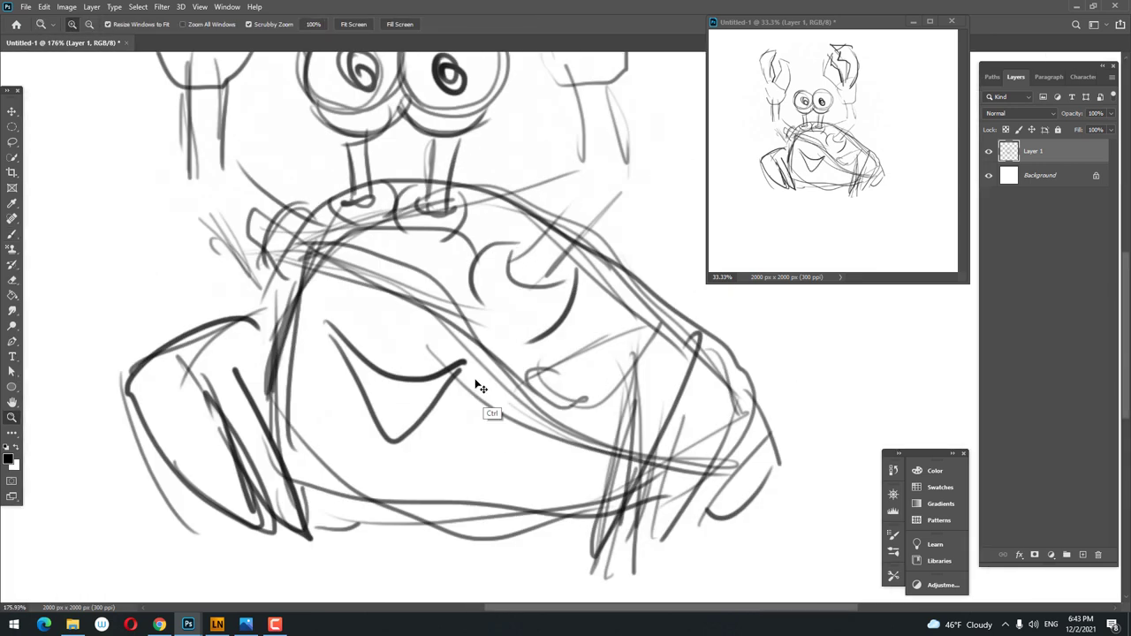
{"action": "key", "text": "ctrl+z"}
{"action": "key", "text": "b"}
{"action": "mouse_move", "coordinate": [355, 341]}
{"action": "left_mouse_down"}
{"action": "mouse_move", "coordinate": [378, 405]}
{"action": "mouse_move", "coordinate": [462, 363]}
{"action": "mouse_move", "coordinate": [379, 354]}
{"action": "mouse_move", "coordinate": [457, 319]}
{"action": "mouse_move", "coordinate": [504, 319]}
{"action": "left_mouse_up"}
{"action": "key", "text": "z"}
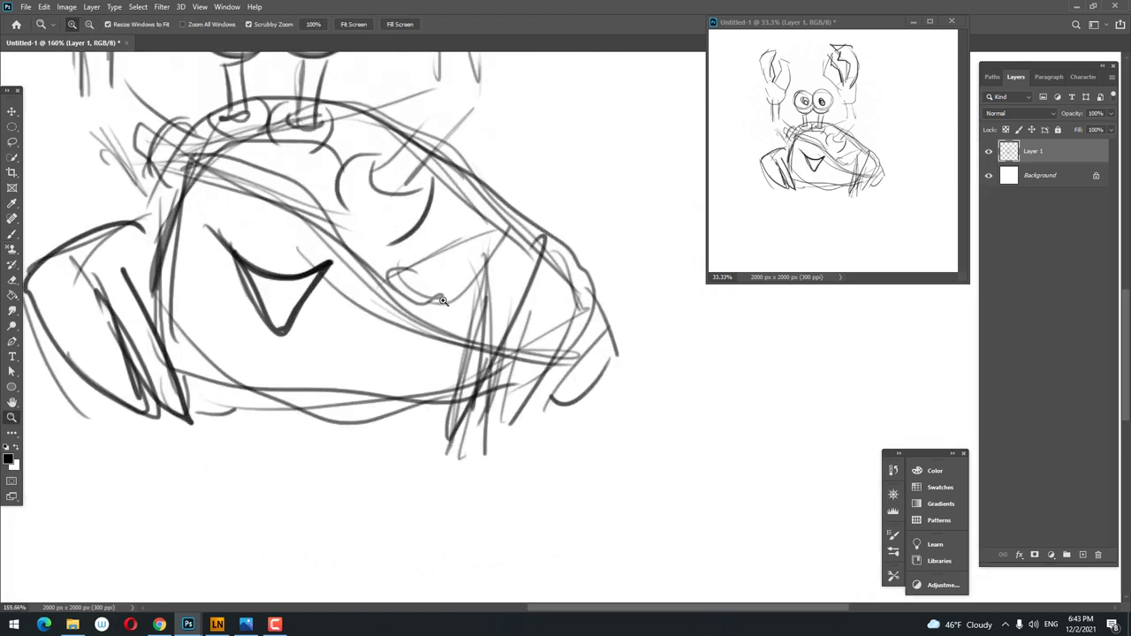
{"action": "key", "text": "b"}
- Darken the right leg's outline and the shell's right edge
{"action": "mouse_move", "coordinate": [404, 281]}
{"action": "left_mouse_down"}
{"action": "mouse_move", "coordinate": [527, 244]}
{"action": "mouse_move", "coordinate": [433, 443]}
{"action": "left_mouse_up"}
{"action": "left_click_drag", "start_coordinate": [515, 265], "coordinate": [426, 436]}
{"action": "left_click_drag", "start_coordinate": [410, 297], "coordinate": [522, 243]}
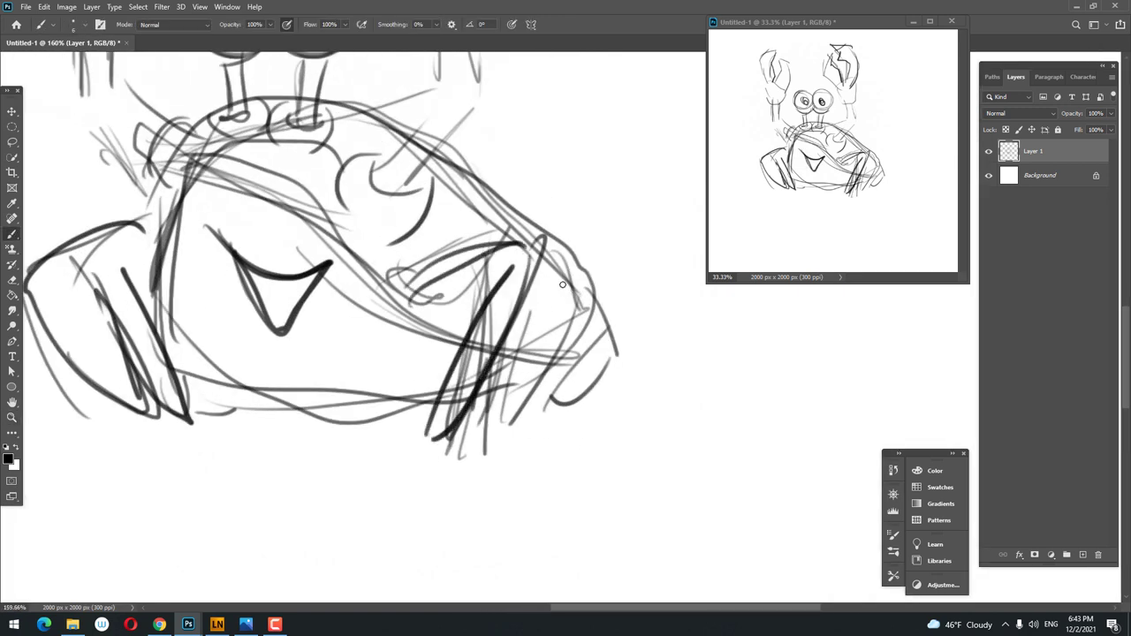
{"action": "left_click_drag", "start_coordinate": [590, 277], "coordinate": [497, 417]}
{"action": "mouse_move", "coordinate": [554, 284]}
{"action": "left_mouse_down"}
{"action": "mouse_move", "coordinate": [485, 415]}
{"action": "mouse_move", "coordinate": [616, 328]}
{"action": "left_mouse_up"}
{"action": "key", "text": "z"}
{"action": "mouse_move", "coordinate": [530, 344]}
{"action": "left_mouse_down"}
{"action": "mouse_move", "coordinate": [424, 344]}
{"action": "mouse_move", "coordinate": [494, 349]}
{"action": "left_mouse_up"}
{"action": "key", "text": "b"}
- Darken the shell's diagonal line, top arc, bottom edge and left side
{"action": "left_click_drag", "start_coordinate": [389, 333], "coordinate": [623, 484]}
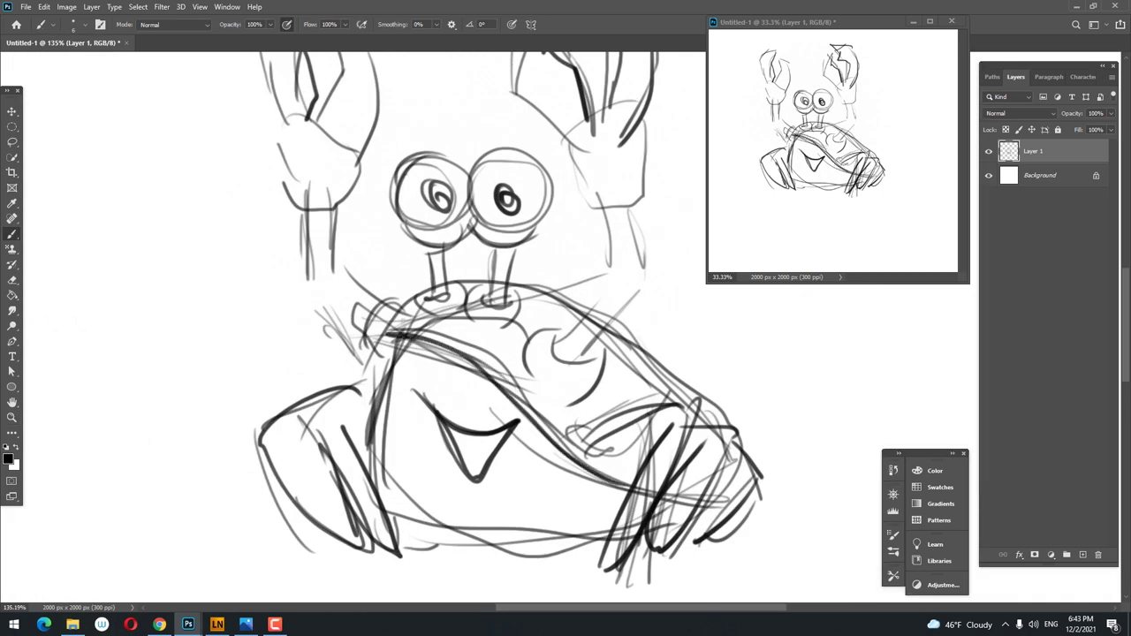
{"action": "mouse_move", "coordinate": [402, 309]}
{"action": "left_mouse_down"}
{"action": "mouse_move", "coordinate": [590, 285]}
{"action": "mouse_move", "coordinate": [698, 402]}
{"action": "left_mouse_up"}
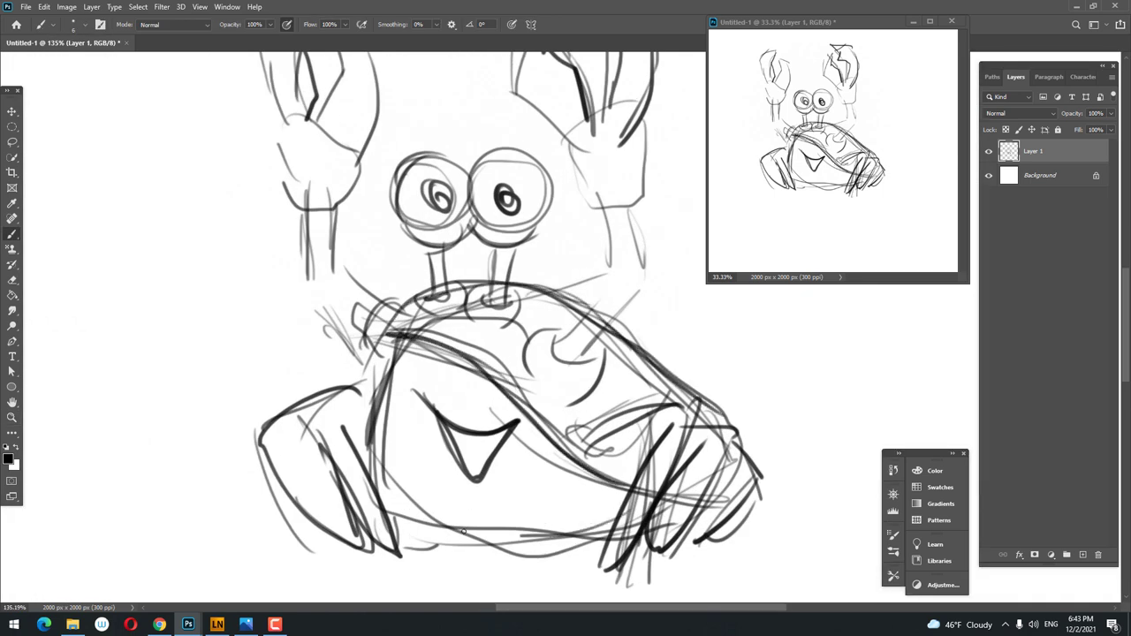
{"action": "left_click_drag", "start_coordinate": [618, 512], "coordinate": [354, 424]}
{"action": "mouse_move", "coordinate": [357, 468]}
{"action": "left_mouse_down"}
{"action": "mouse_move", "coordinate": [371, 322]}
{"action": "mouse_move", "coordinate": [389, 296]}
{"action": "left_mouse_up"}
{"action": "key", "text": "z"}
{"action": "mouse_move", "coordinate": [530, 431]}
{"action": "left_mouse_down"}
{"action": "mouse_move", "coordinate": [438, 431]}
{"action": "mouse_move", "coordinate": [575, 398]}
{"action": "left_mouse_up"}
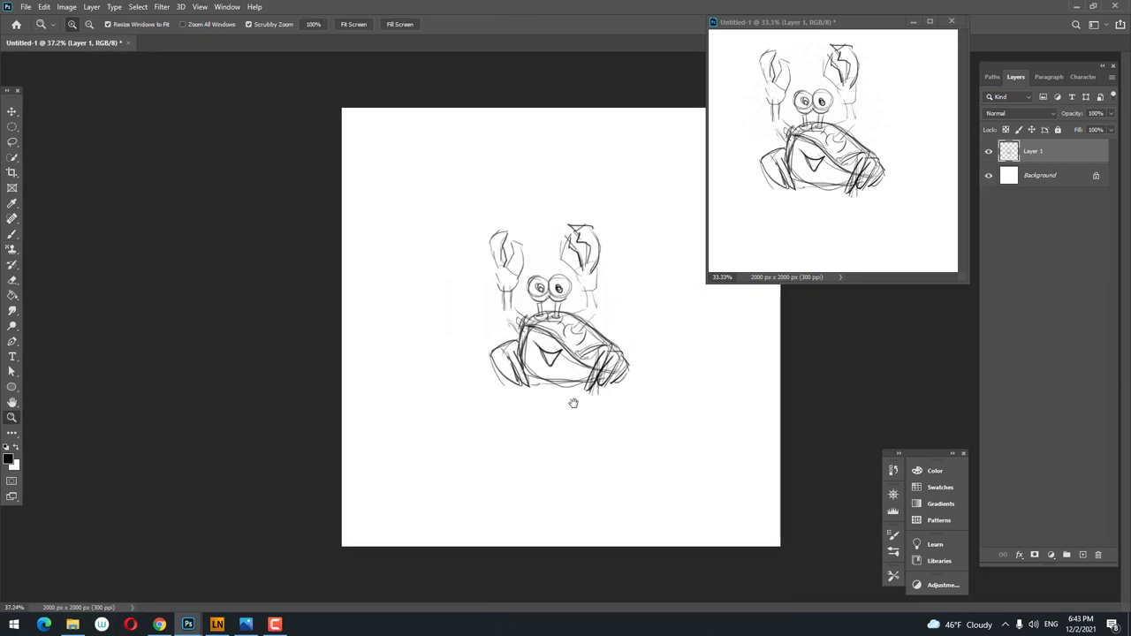
- Add short wrist strokes to the left claw and extra strokes on the right claw
{"action": "left_click_drag", "start_coordinate": [544, 305], "coordinate": [636, 306]}
{"action": "key", "text": "b"}
{"action": "left_click_drag", "start_coordinate": [442, 255], "coordinate": [438, 332]}
{"action": "left_click_drag", "start_coordinate": [446, 265], "coordinate": [444, 351]}
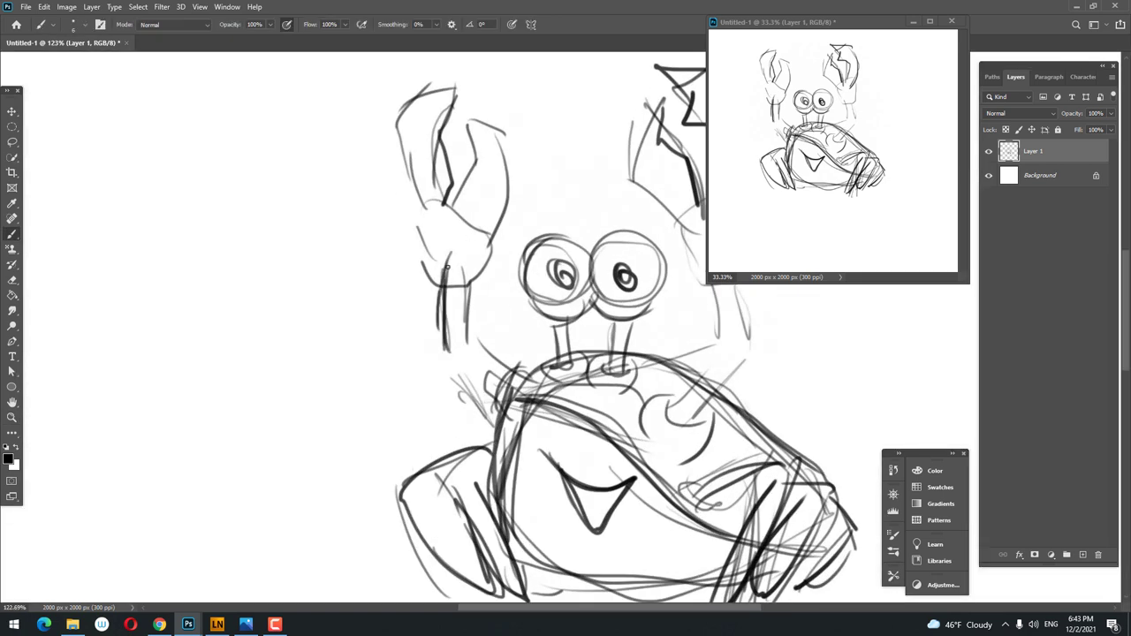
{"action": "mouse_move", "coordinate": [431, 212]}
{"action": "left_mouse_down"}
{"action": "mouse_move", "coordinate": [423, 291]}
{"action": "mouse_move", "coordinate": [484, 256]}
{"action": "left_mouse_up"}
{"action": "left_click_drag", "start_coordinate": [493, 235], "coordinate": [484, 273]}
{"action": "mouse_move", "coordinate": [686, 219]}
{"action": "left_mouse_down"}
{"action": "mouse_move", "coordinate": [408, 279]}
{"action": "mouse_move", "coordinate": [437, 343]}
{"action": "left_mouse_up"}
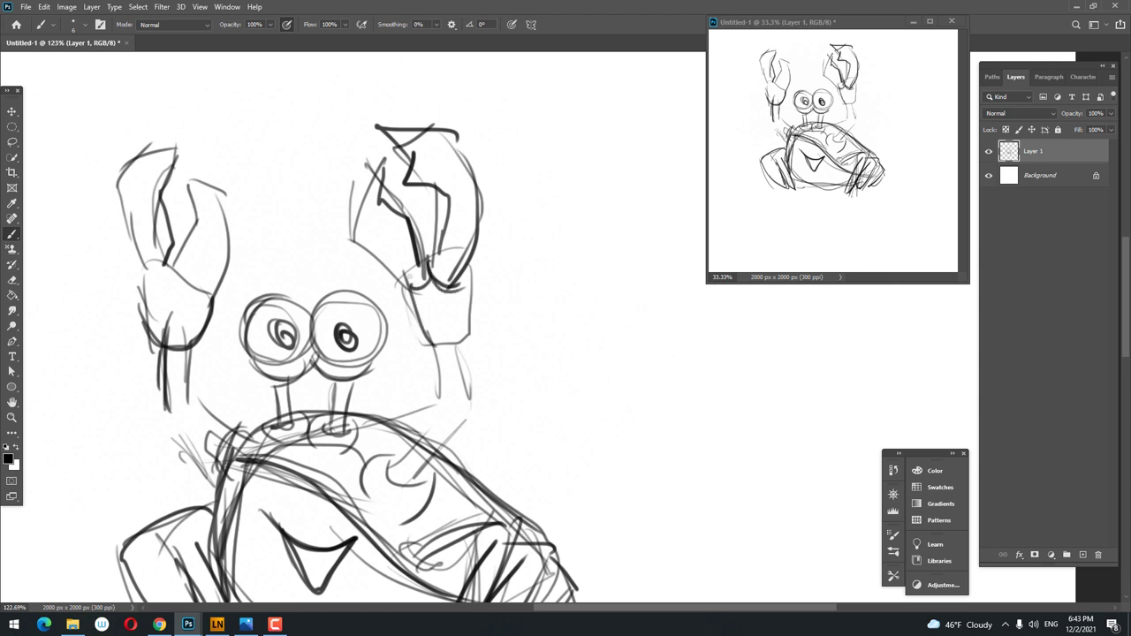
- Outline the right forearm cuff, add diagonal shell strokes, and loop a cuff around the left claw
{"action": "left_click_drag", "start_coordinate": [416, 276], "coordinate": [469, 265]}
{"action": "left_click_drag", "start_coordinate": [470, 273], "coordinate": [461, 354]}
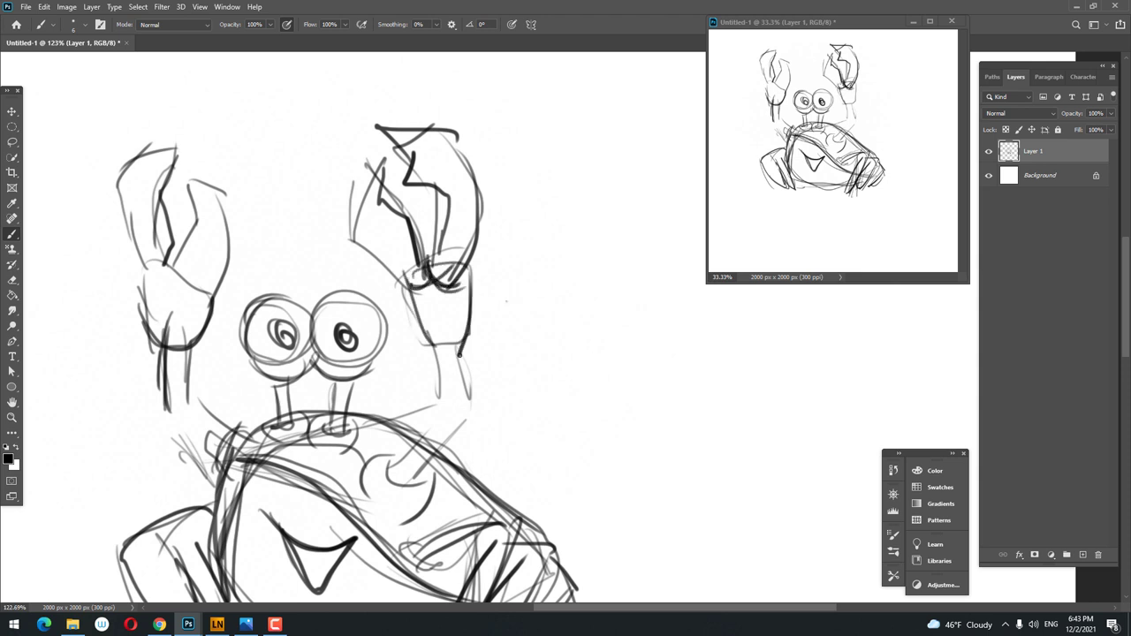
{"action": "mouse_move", "coordinate": [402, 291]}
{"action": "left_mouse_down"}
{"action": "mouse_move", "coordinate": [433, 346]}
{"action": "mouse_move", "coordinate": [467, 355]}
{"action": "mouse_move", "coordinate": [453, 434]}
{"action": "mouse_move", "coordinate": [582, 319]}
{"action": "left_mouse_up"}
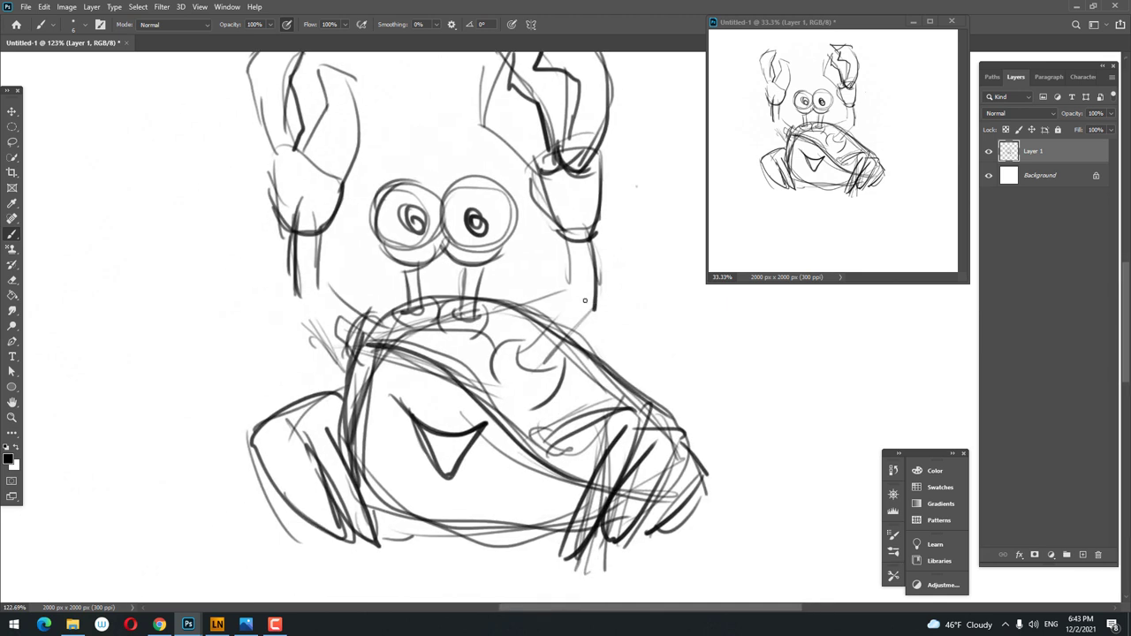
{"action": "left_click_drag", "start_coordinate": [600, 277], "coordinate": [509, 373]}
{"action": "left_click_drag", "start_coordinate": [587, 300], "coordinate": [546, 359]}
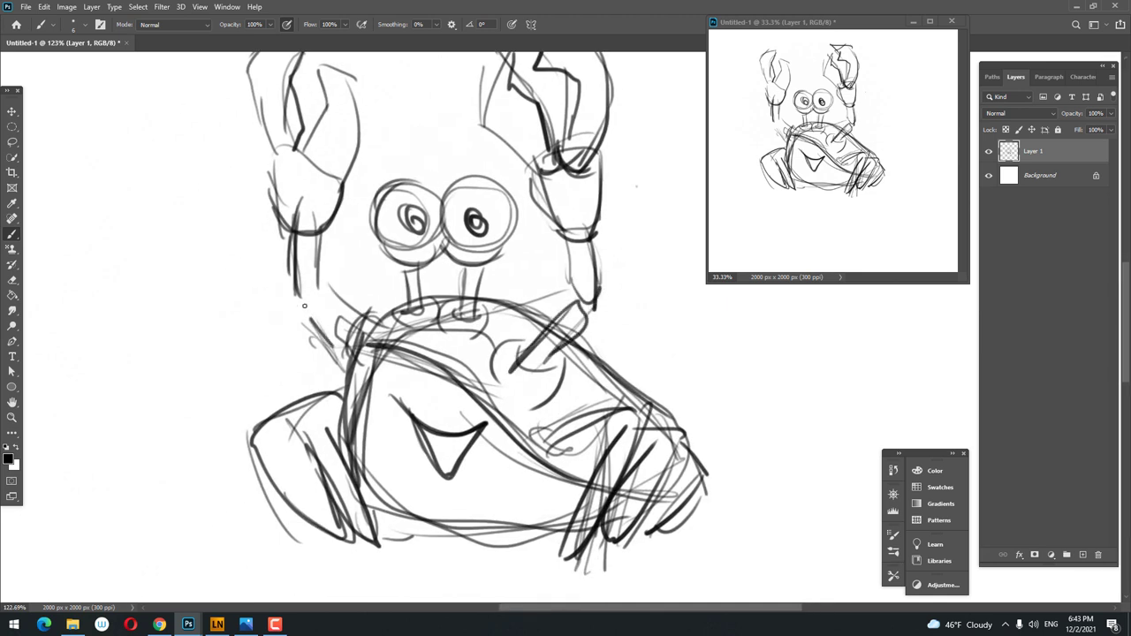
{"action": "mouse_move", "coordinate": [304, 306]}
{"action": "left_mouse_down"}
{"action": "mouse_move", "coordinate": [350, 361]}
{"action": "mouse_move", "coordinate": [359, 339]}
{"action": "left_mouse_up"}
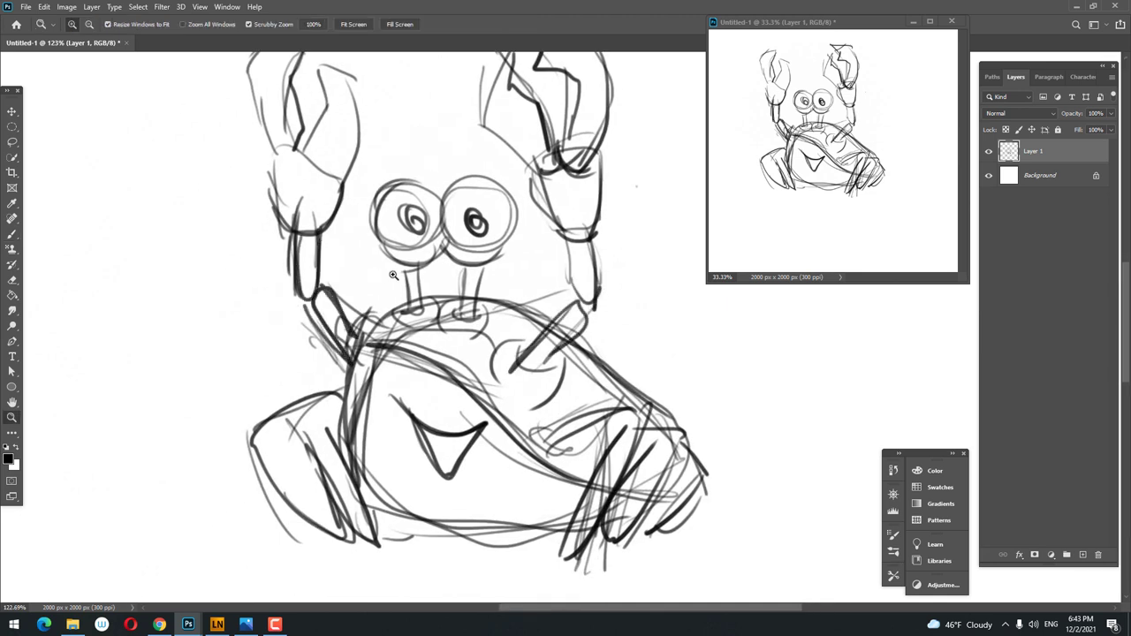
- Zoom out until the whole page around the crab sketch is visible
{"action": "left_click_drag", "start_coordinate": [301, 246], "coordinate": [348, 329]}
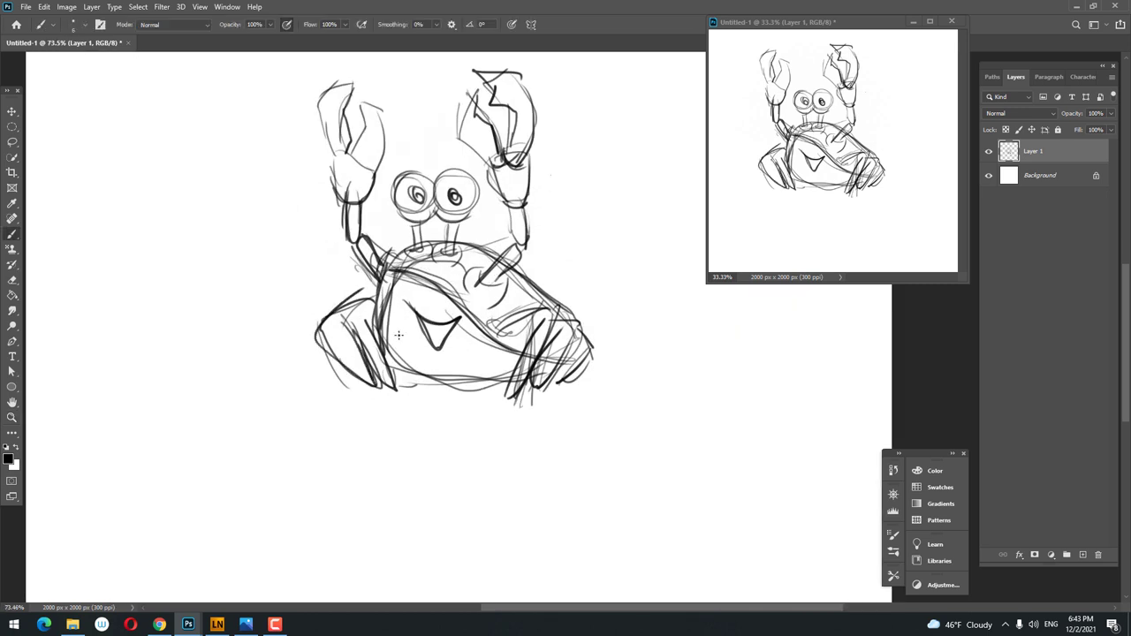
{"action": "left_click_drag", "start_coordinate": [565, 398], "coordinate": [515, 399]}
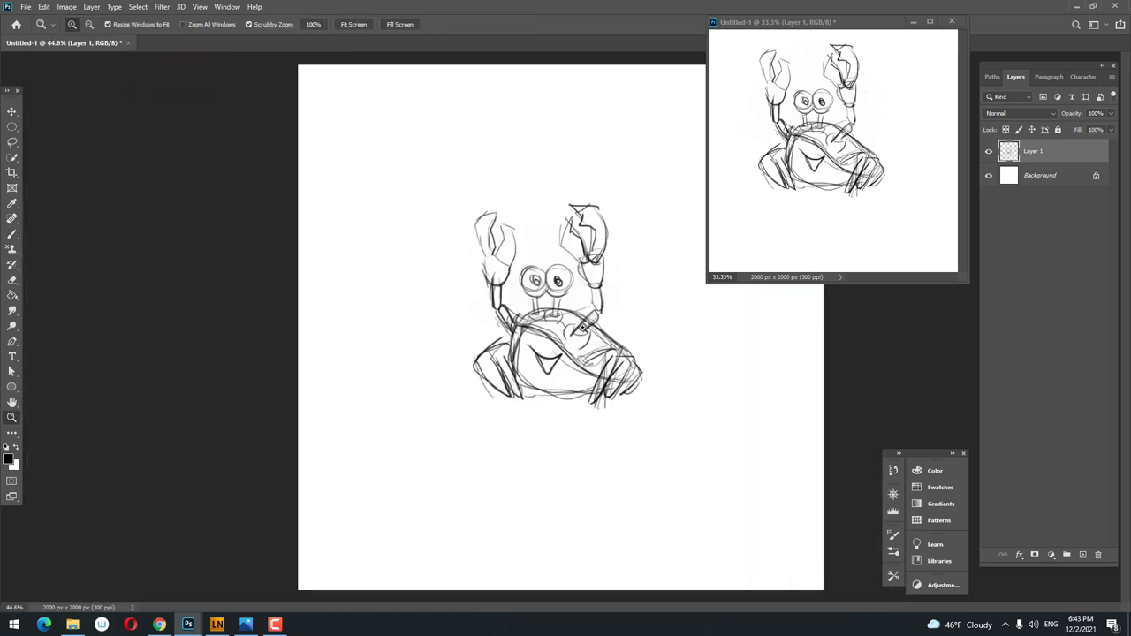
{"action": "left_click_drag", "start_coordinate": [582, 328], "coordinate": [566, 328]}
{"action": "key", "text": "ctrl+t"}
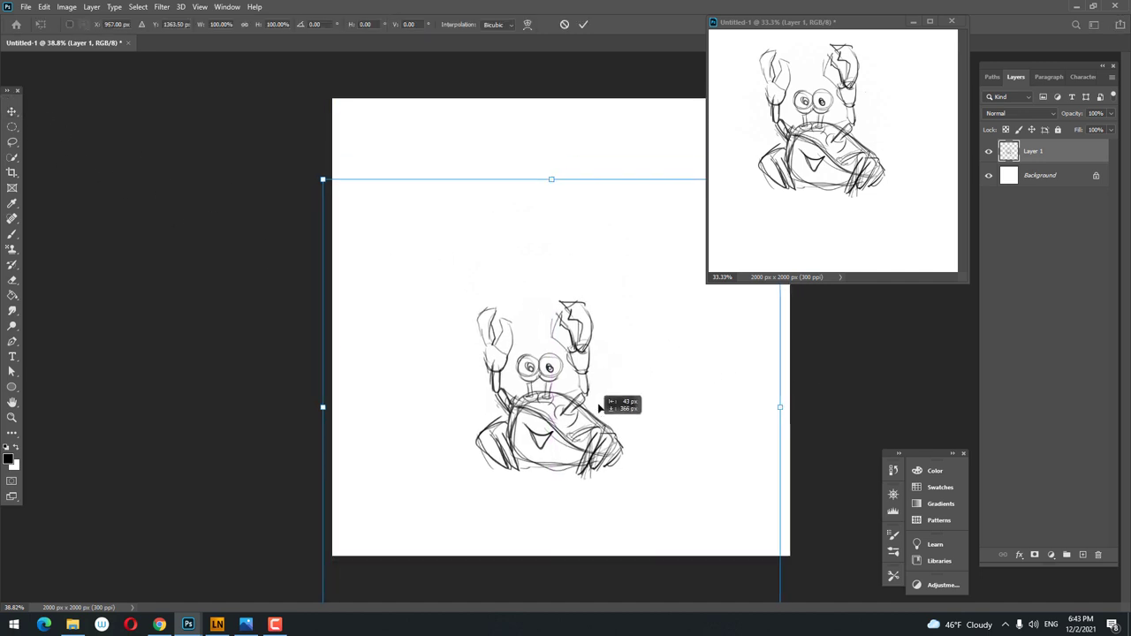
- Move the sketch down, scale it to about 115.6%, and fade Layer 1 to 38% opacity
{"action": "left_click_drag", "start_coordinate": [610, 342], "coordinate": [609, 349]}
{"action": "left_click_drag", "start_coordinate": [791, 563], "coordinate": [742, 431]}
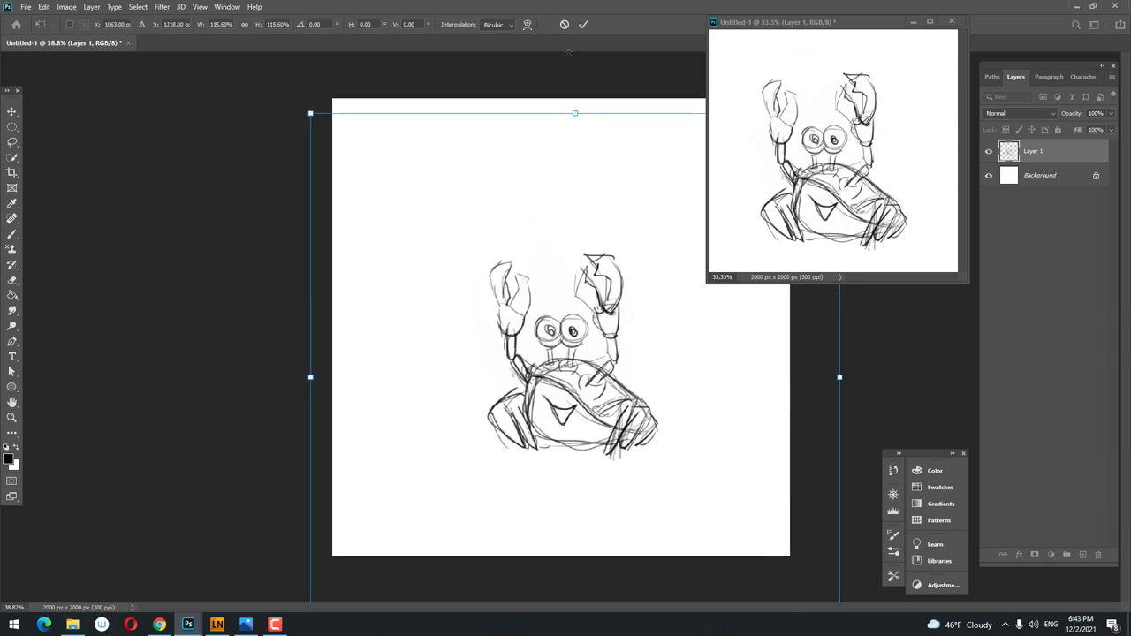
{"action": "left_click", "coordinate": [583, 24]}
{"action": "left_click", "coordinate": [1110, 113]}
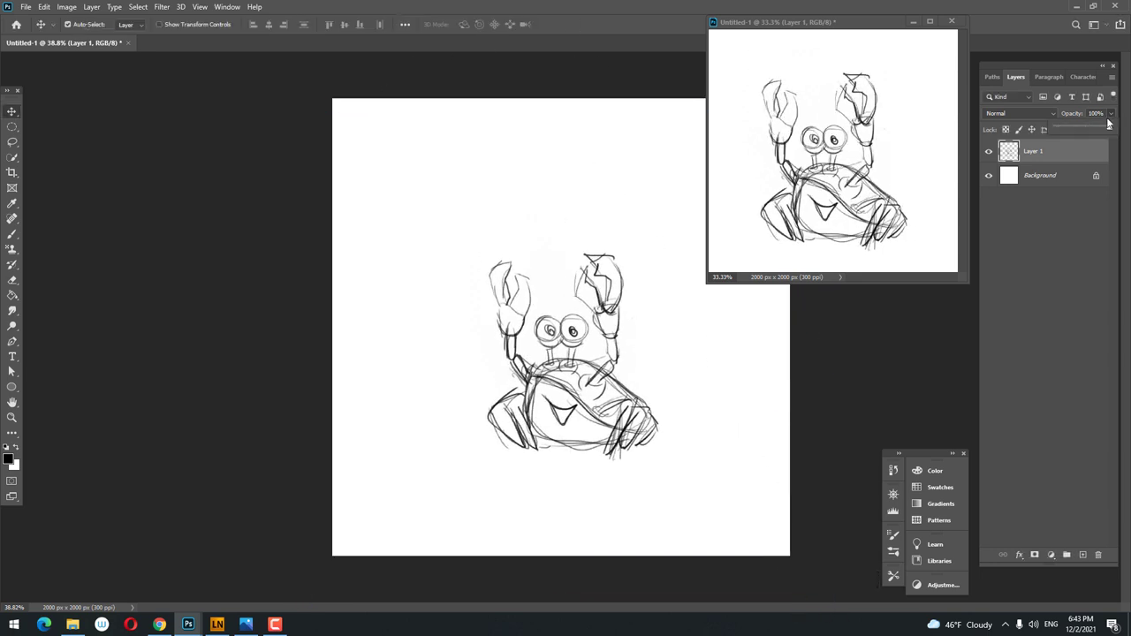
{"action": "left_click_drag", "start_coordinate": [1110, 130], "coordinate": [1077, 130]}
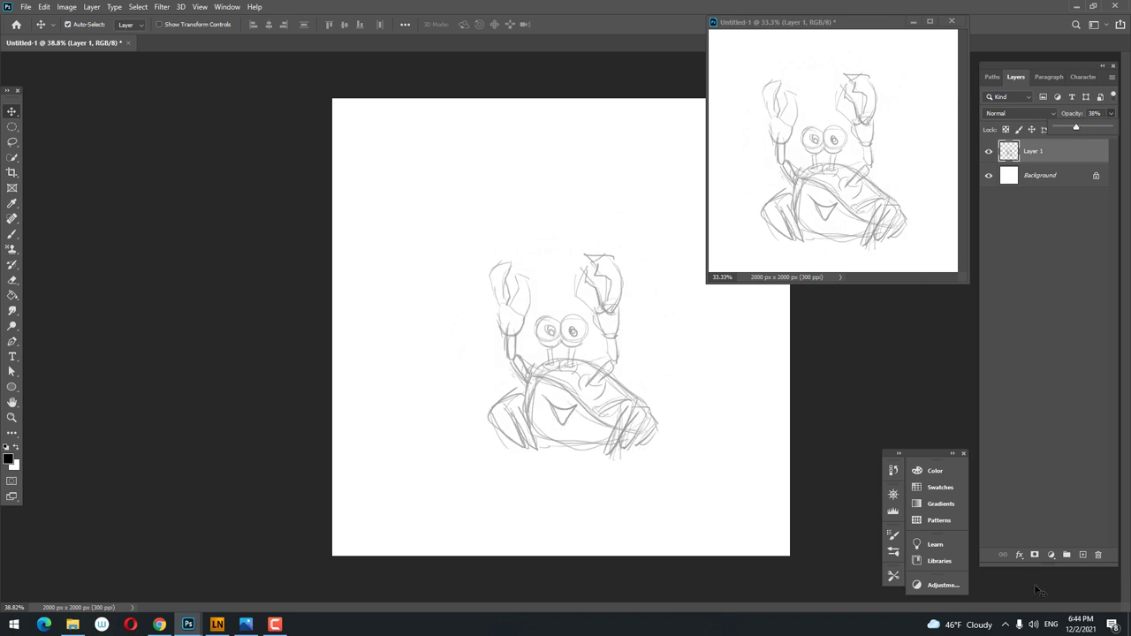
- Add Layer 2, enable Lazy Nezumi smoothing, and choose the Hard Round brush
{"action": "left_click", "coordinate": [1080, 557]}
{"action": "left_click", "coordinate": [216, 624]}
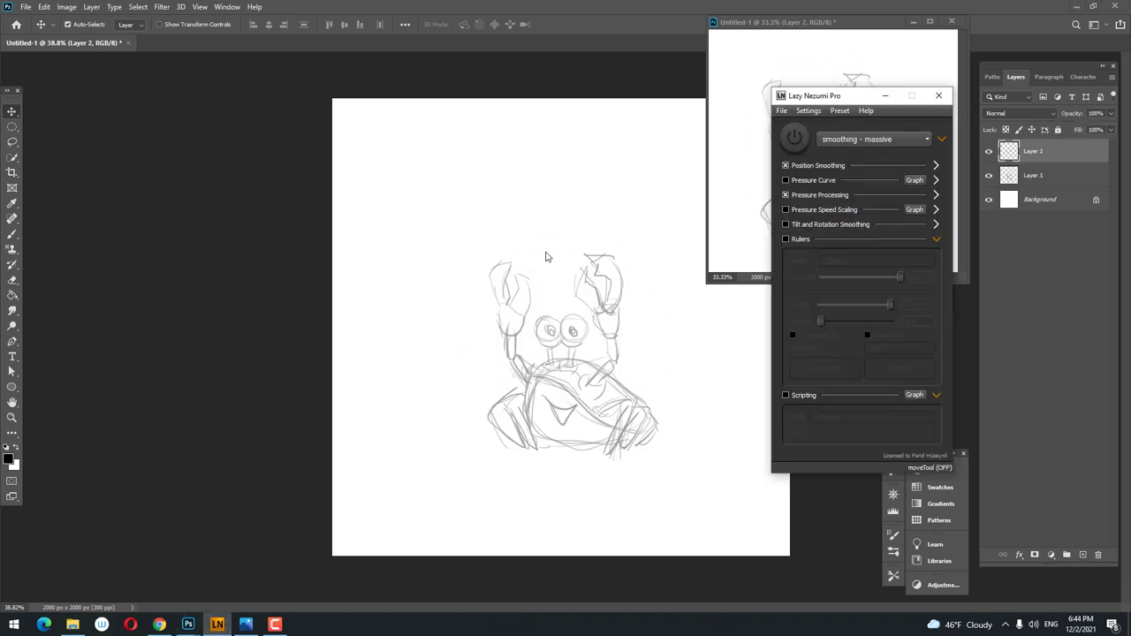
{"action": "left_click", "coordinate": [792, 142]}
{"action": "left_click", "coordinate": [884, 95]}
{"action": "key", "text": "z"}
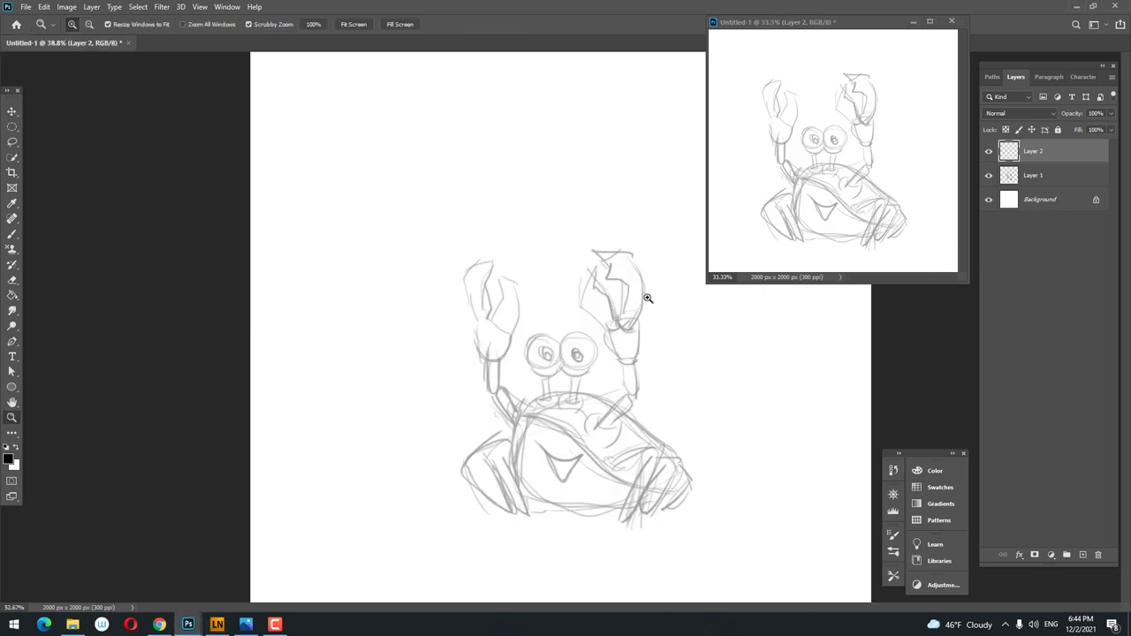
{"action": "scroll", "coordinate": [644, 298], "scroll_direction": "up", "scroll_amount": 4}
{"action": "scroll", "coordinate": [399, 267], "scroll_direction": "up", "scroll_amount": 5}
{"action": "key", "text": "b"}
{"action": "right_click", "coordinate": [402, 256]}
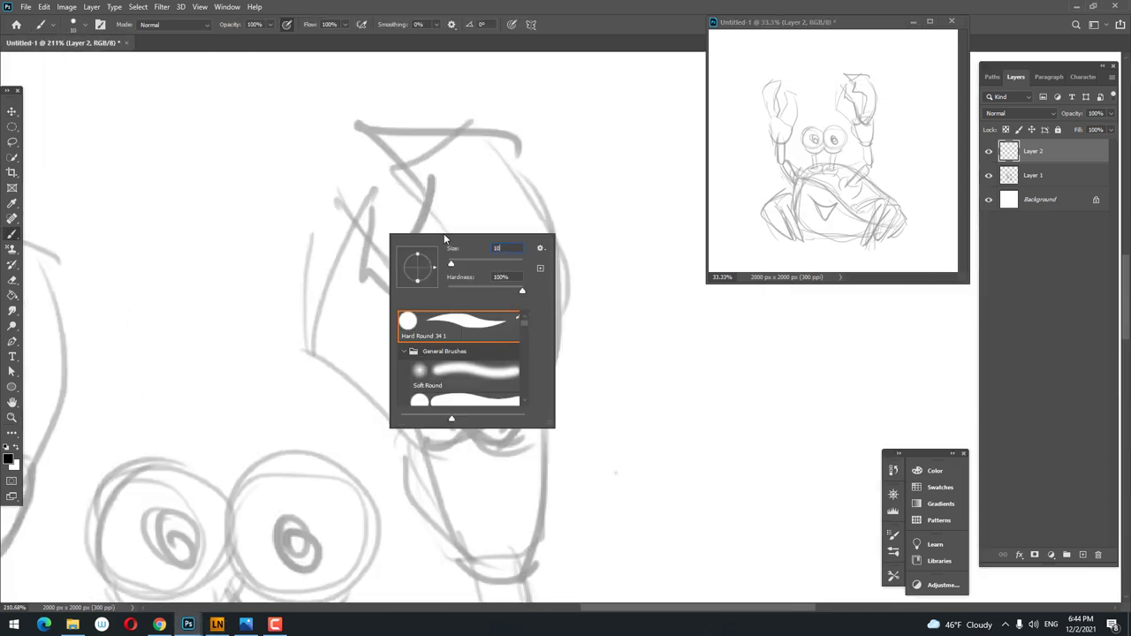
{"action": "key", "text": "Return"}
- Ink the outer edge of the upper-right pincer in bold black lines
{"action": "left_click_drag", "start_coordinate": [376, 199], "coordinate": [329, 304]}
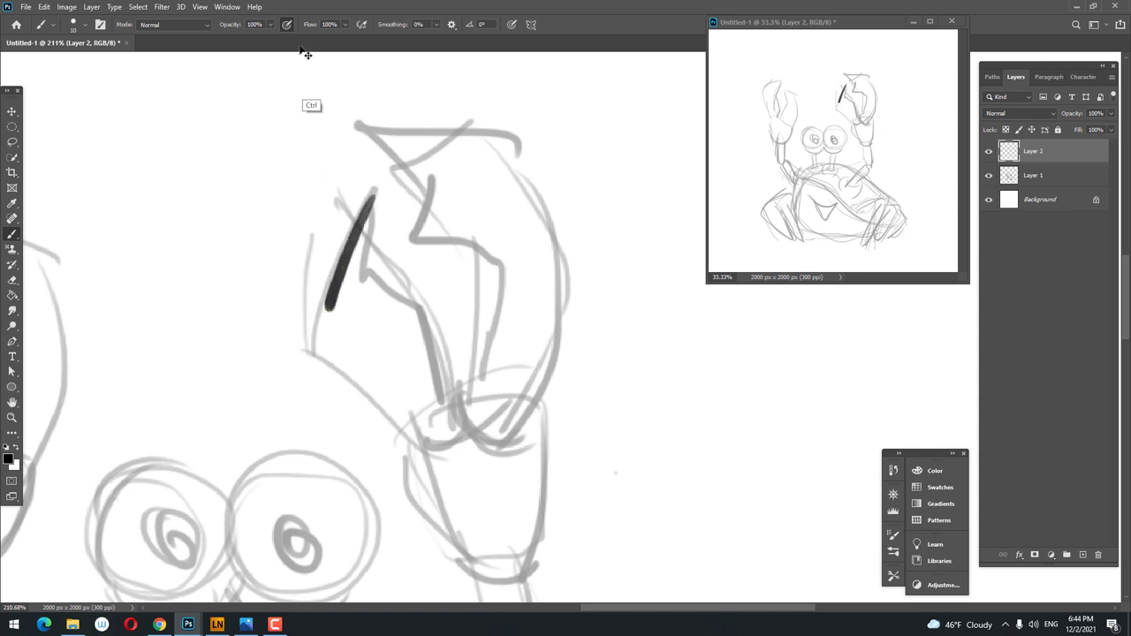
{"action": "key", "text": "ctrl+z"}
{"action": "left_click_drag", "start_coordinate": [373, 196], "coordinate": [416, 450]}
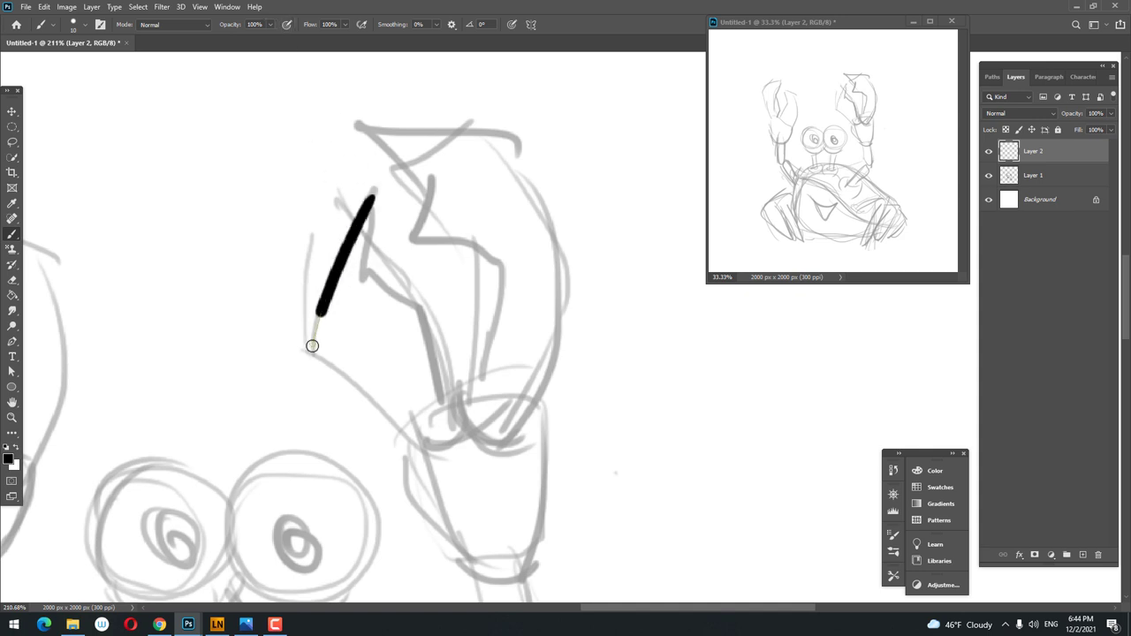
{"action": "scroll", "coordinate": [378, 224], "scroll_direction": "up", "scroll_amount": 1}
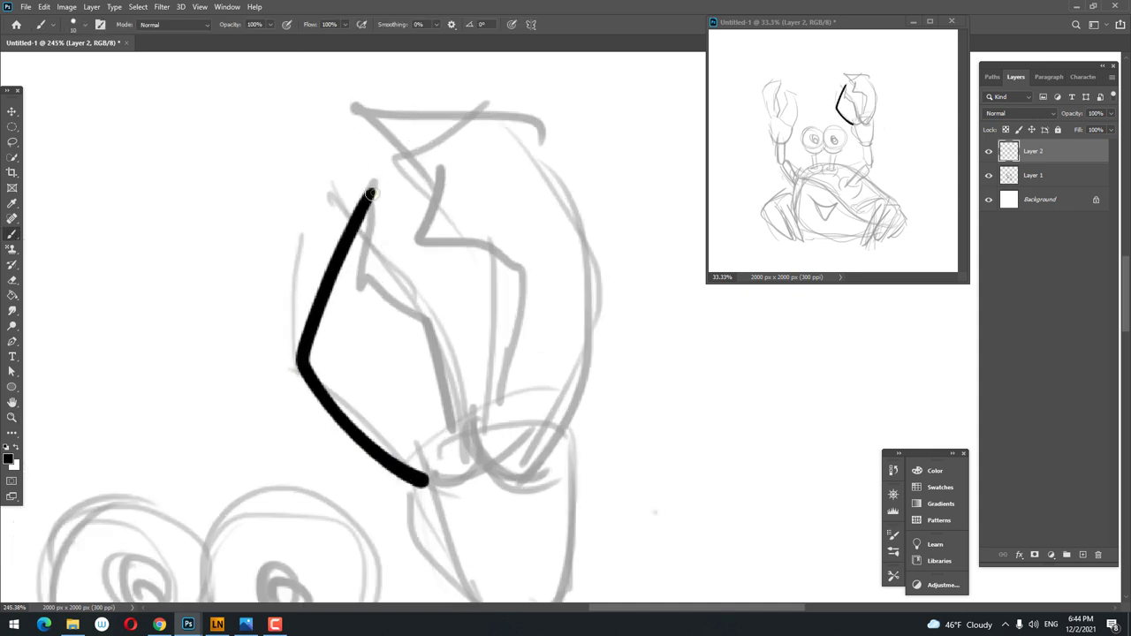
{"action": "mouse_move", "coordinate": [372, 194]}
{"action": "left_mouse_down"}
{"action": "mouse_move", "coordinate": [459, 466]}
{"action": "mouse_move", "coordinate": [486, 442]}
{"action": "left_mouse_up"}
{"action": "key", "text": "z"}
{"action": "scroll", "coordinate": [458, 466], "scroll_direction": "down", "scroll_amount": 3}
{"action": "scroll", "coordinate": [470, 462], "scroll_direction": "up", "scroll_amount": 3}
{"action": "key", "text": "b"}
{"action": "scroll", "coordinate": [515, 445], "scroll_direction": "down", "scroll_amount": 3}
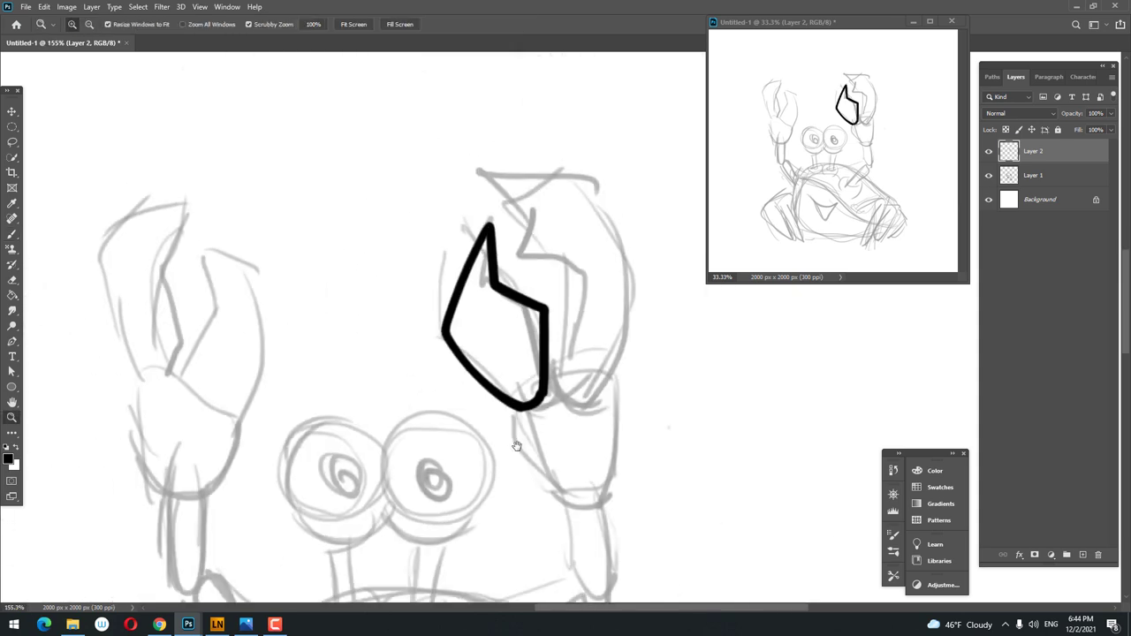
{"action": "scroll", "coordinate": [479, 521], "scroll_direction": "up", "scroll_amount": 3}
{"action": "key", "text": "b"}
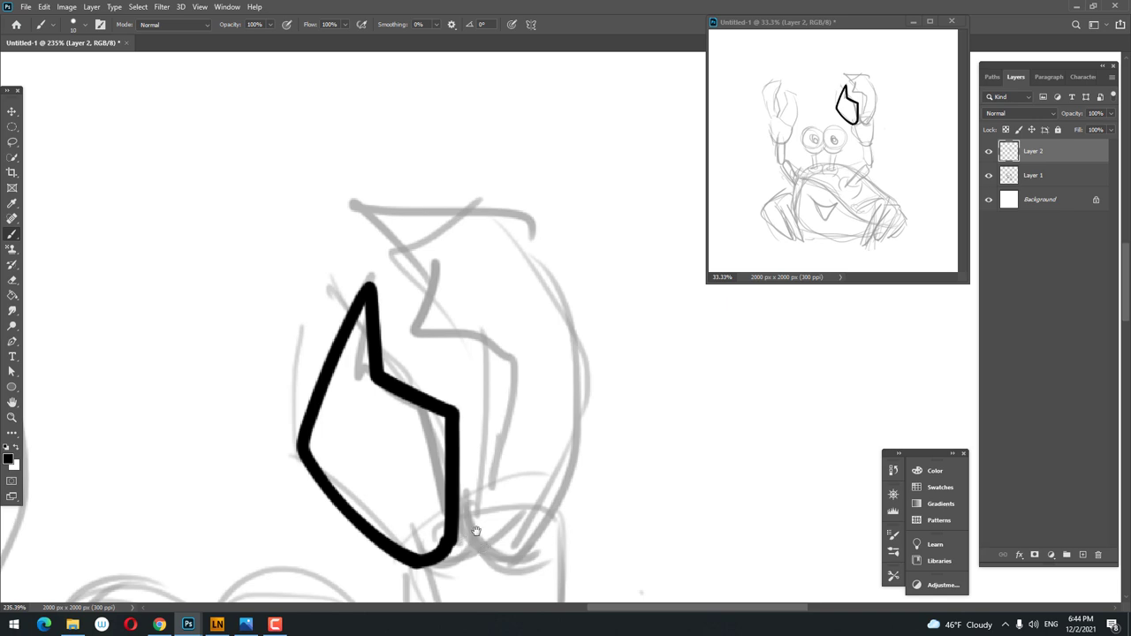
- Close the pincer's bottom outline and ink the arc over the claw's right side
{"action": "left_click_drag", "start_coordinate": [476, 530], "coordinate": [437, 409]}
{"action": "mouse_move", "coordinate": [376, 443]}
{"action": "left_mouse_down"}
{"action": "mouse_move", "coordinate": [420, 426]}
{"action": "mouse_move", "coordinate": [474, 379]}
{"action": "left_mouse_up"}
{"action": "scroll", "coordinate": [429, 449], "scroll_direction": "up", "scroll_amount": 5}
{"action": "scroll", "coordinate": [485, 447], "scroll_direction": "down", "scroll_amount": 6}
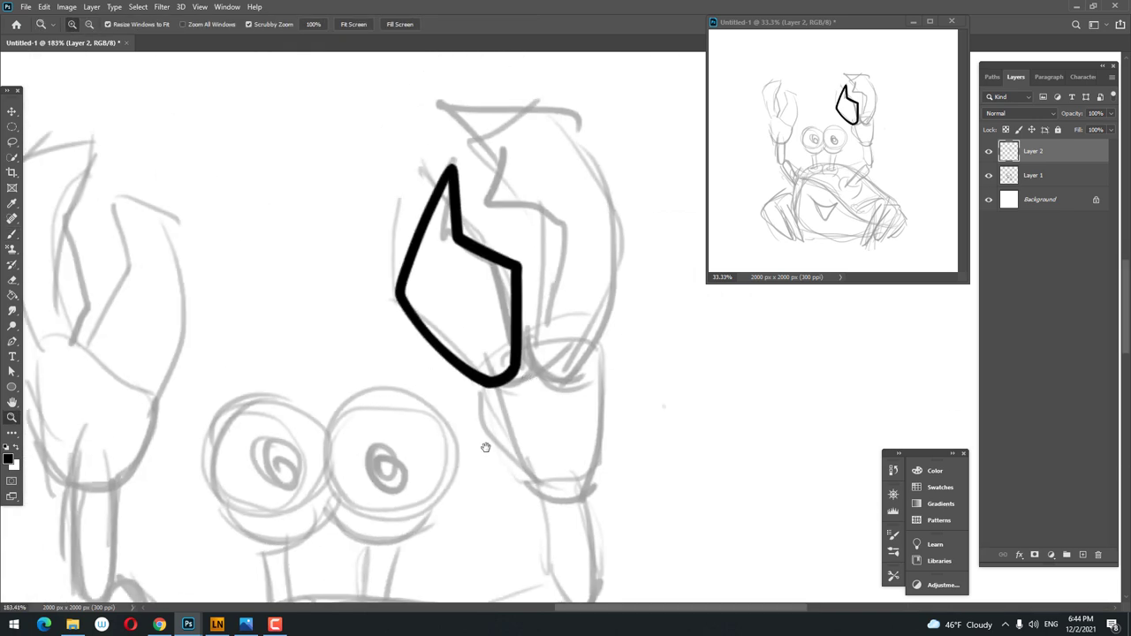
{"action": "left_click_drag", "start_coordinate": [485, 447], "coordinate": [395, 562]}
{"action": "mouse_move", "coordinate": [424, 481]}
{"action": "left_mouse_down"}
{"action": "mouse_move", "coordinate": [404, 320]}
{"action": "mouse_move", "coordinate": [407, 239]}
{"action": "mouse_move", "coordinate": [526, 300]}
{"action": "mouse_move", "coordinate": [516, 446]}
{"action": "mouse_move", "coordinate": [465, 483]}
{"action": "left_mouse_up"}
{"action": "key", "text": "ctrl+z"}
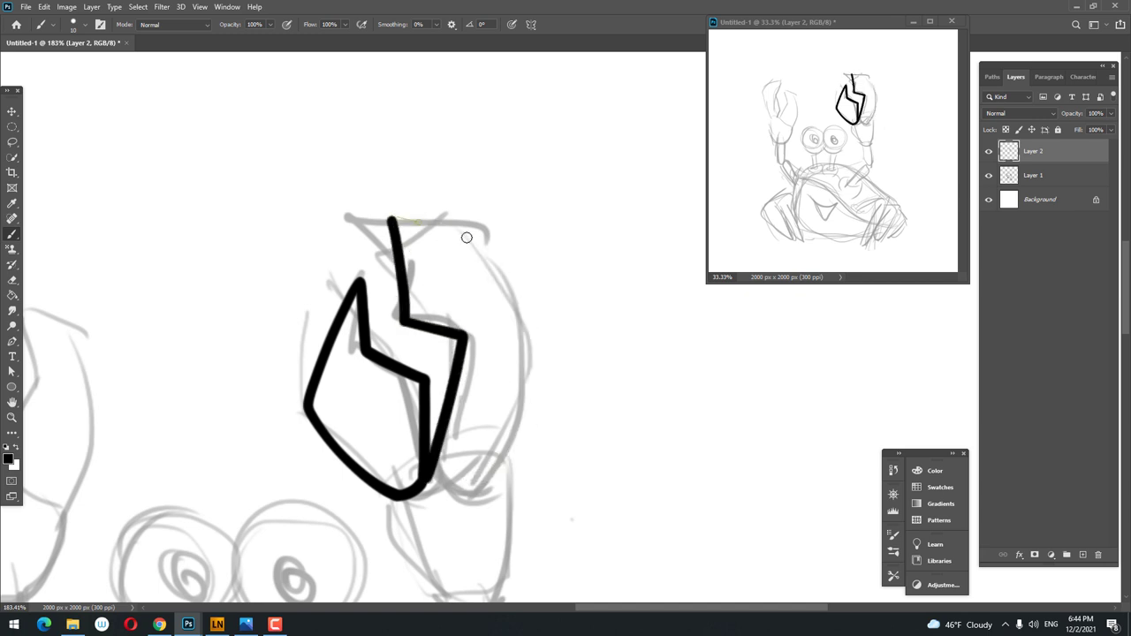
{"action": "left_click_drag", "start_coordinate": [391, 220], "coordinate": [454, 512]}
- Join the pincer bottom into the right-side arc at the claw's lower junction
{"action": "key", "text": "z"}
{"action": "left_click", "coordinate": [442, 401], "text": "alt"}
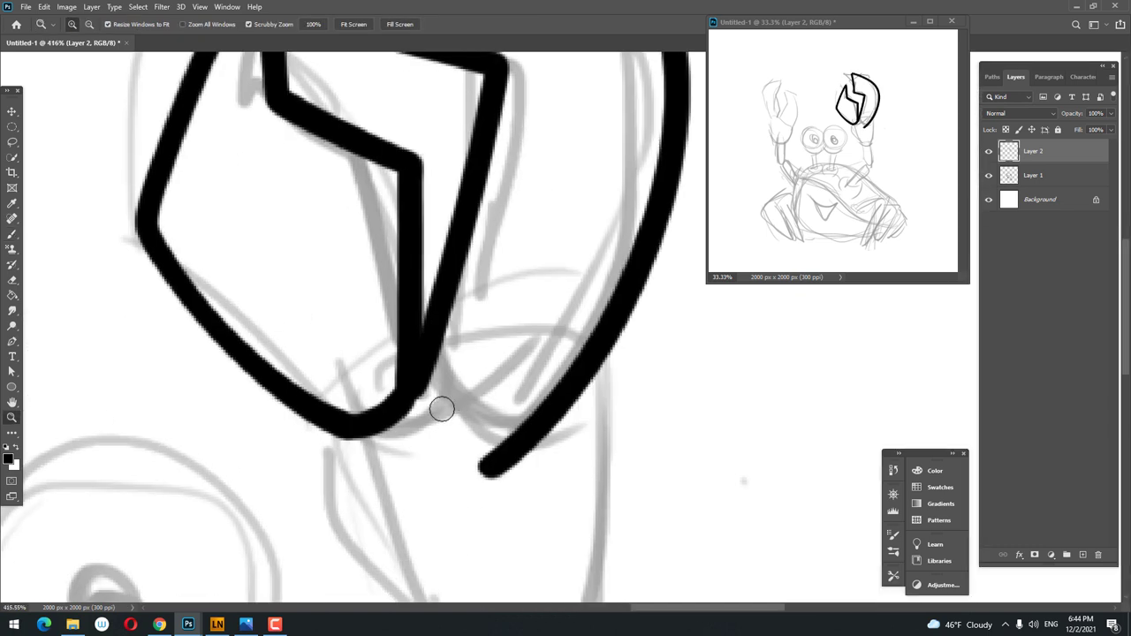
{"action": "key", "text": "b"}
{"action": "mouse_move", "coordinate": [416, 386]}
{"action": "left_mouse_down"}
{"action": "mouse_move", "coordinate": [535, 433]}
{"action": "mouse_move", "coordinate": [469, 480]}
{"action": "left_mouse_up"}
{"action": "key", "text": "e"}
{"action": "key", "text": "z"}
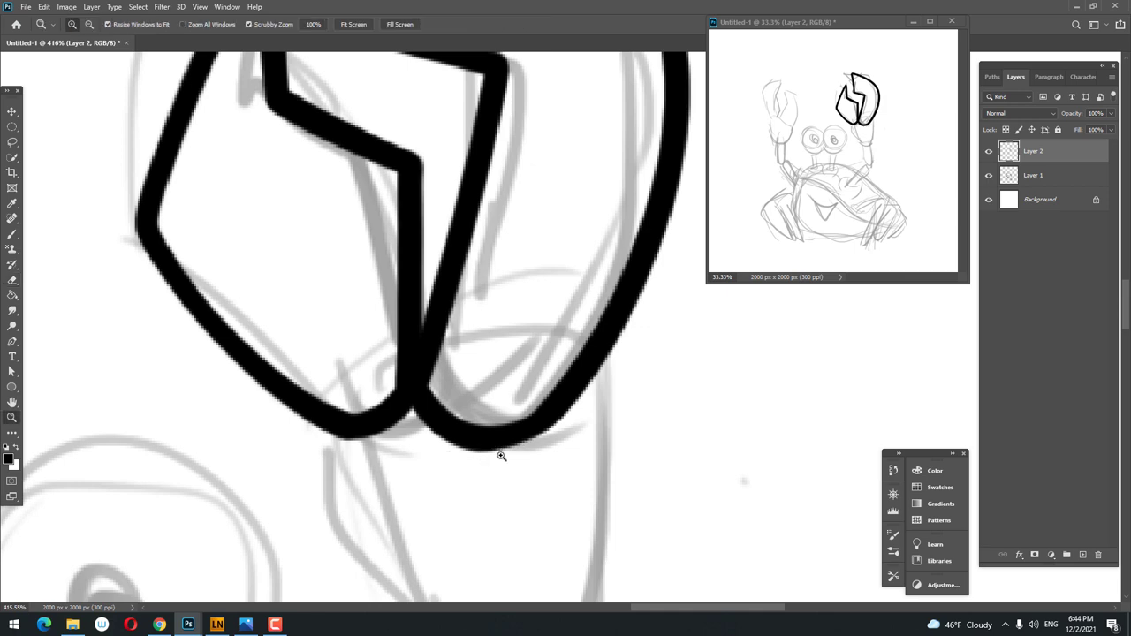
{"action": "left_click", "coordinate": [566, 397], "text": "alt"}
{"action": "left_click", "coordinate": [512, 318]}
{"action": "left_click", "coordinate": [472, 309]}
{"action": "key", "text": "b"}
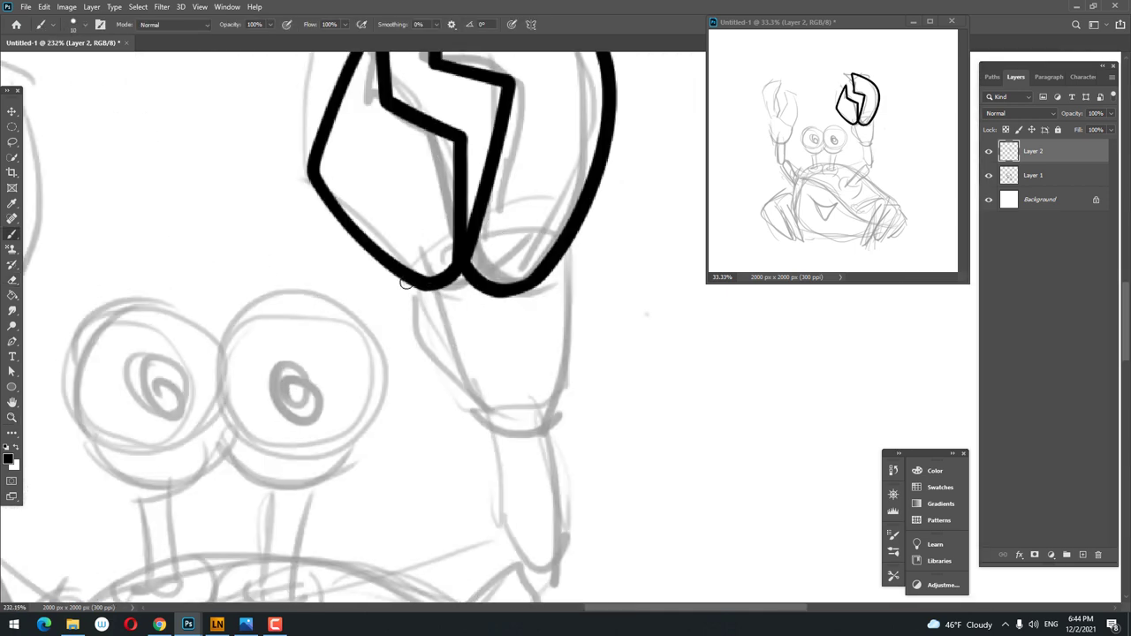
- Ink the loop and wrist segment beneath the claw, closing its outline
{"action": "mouse_move", "coordinate": [405, 282]}
{"action": "left_mouse_down"}
{"action": "mouse_move", "coordinate": [557, 252]}
{"action": "mouse_move", "coordinate": [531, 335]}
{"action": "mouse_move", "coordinate": [527, 409]}
{"action": "left_mouse_up"}
{"action": "key", "text": "z"}
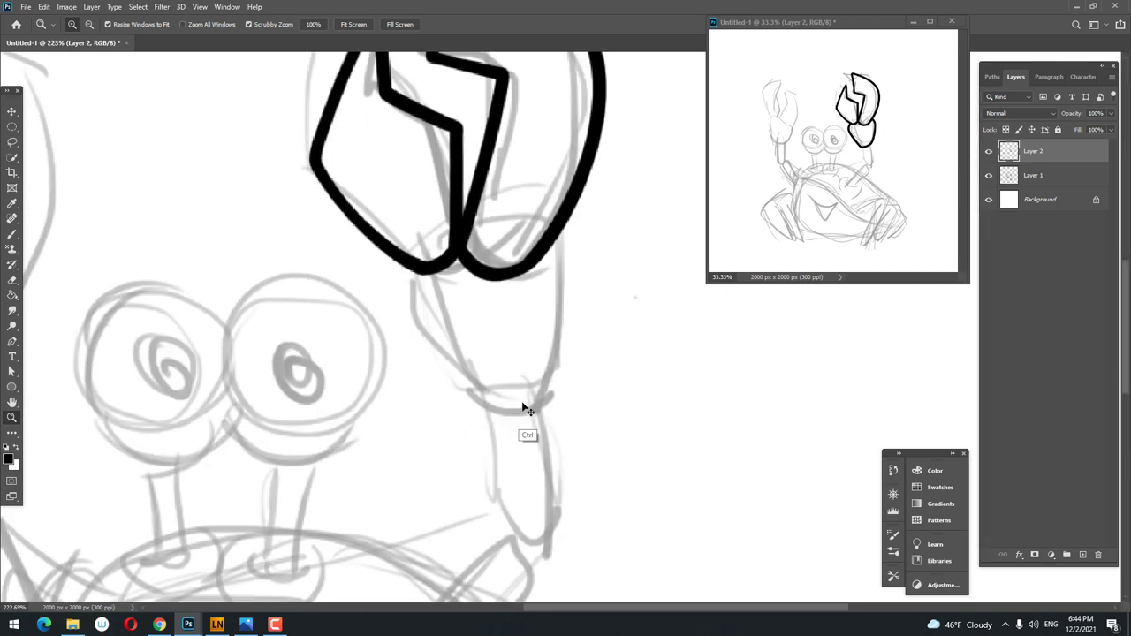
{"action": "left_click", "coordinate": [457, 314]}
{"action": "key", "text": "b"}
{"action": "mouse_move", "coordinate": [379, 265]}
{"action": "left_mouse_down"}
{"action": "mouse_move", "coordinate": [610, 399]}
{"action": "mouse_move", "coordinate": [623, 193]}
{"action": "left_mouse_up"}
{"action": "left_click_drag", "start_coordinate": [409, 236], "coordinate": [450, 236]}
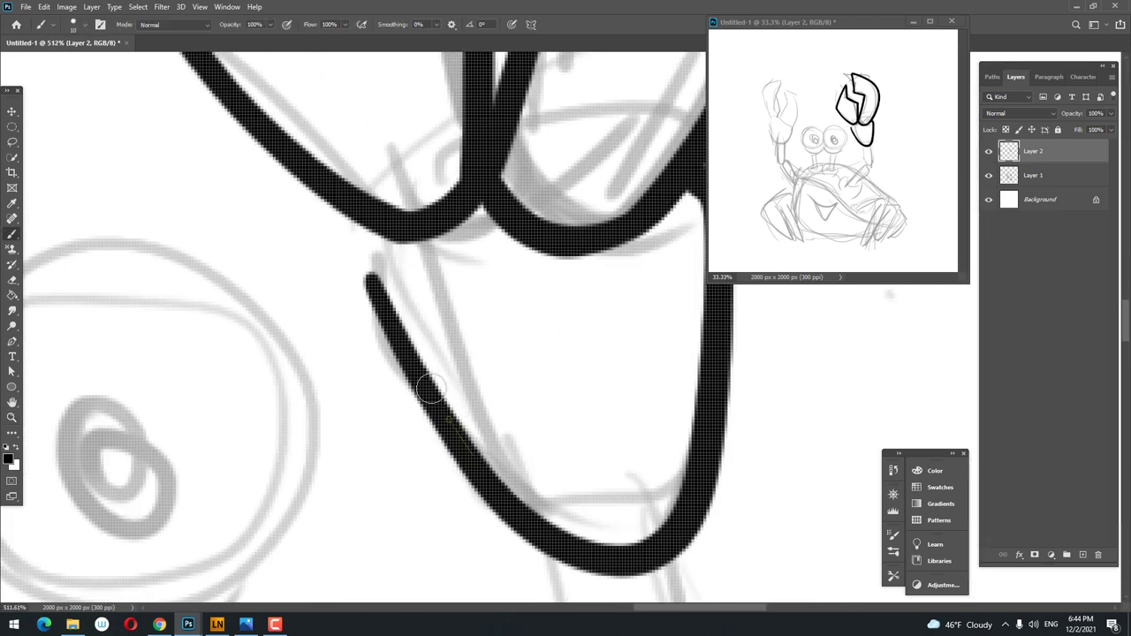
{"action": "left_click_drag", "start_coordinate": [430, 389], "coordinate": [366, 222]}
{"action": "key", "text": "z"}
{"action": "left_click", "coordinate": [386, 323], "text": "alt"}
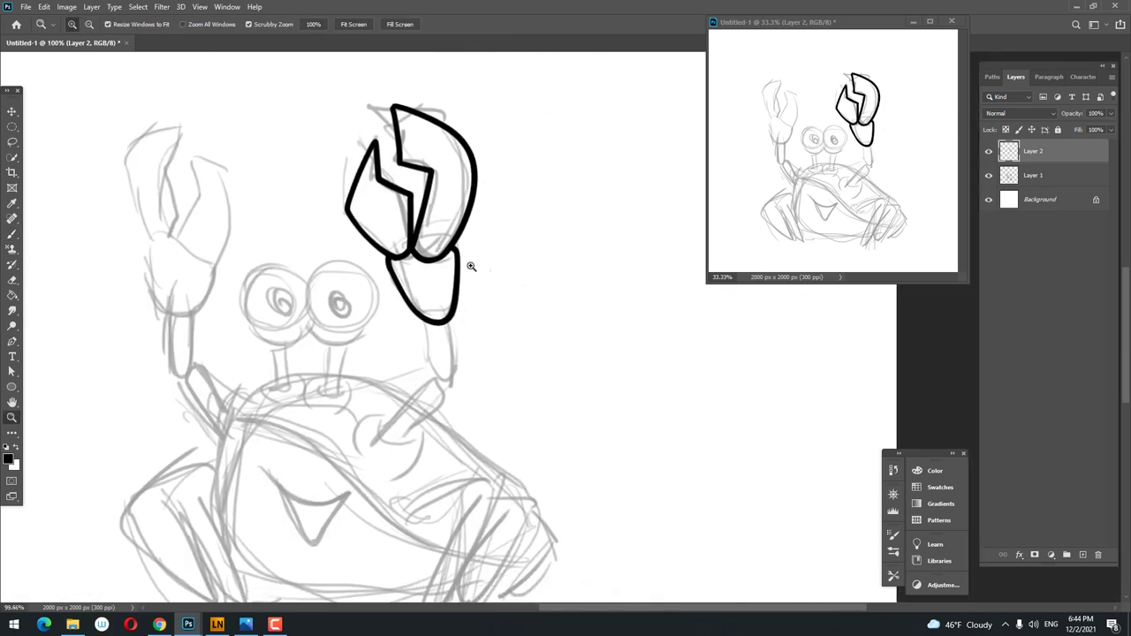
- Ink the claw's lower junction and a long arm line down to the body
{"action": "mouse_move", "coordinate": [425, 255]}
{"action": "left_mouse_down"}
{"action": "mouse_move", "coordinate": [490, 265]}
{"action": "mouse_move", "coordinate": [519, 397]}
{"action": "mouse_move", "coordinate": [566, 381]}
{"action": "left_mouse_up"}
{"action": "key", "text": "b"}
{"action": "key", "text": "z"}
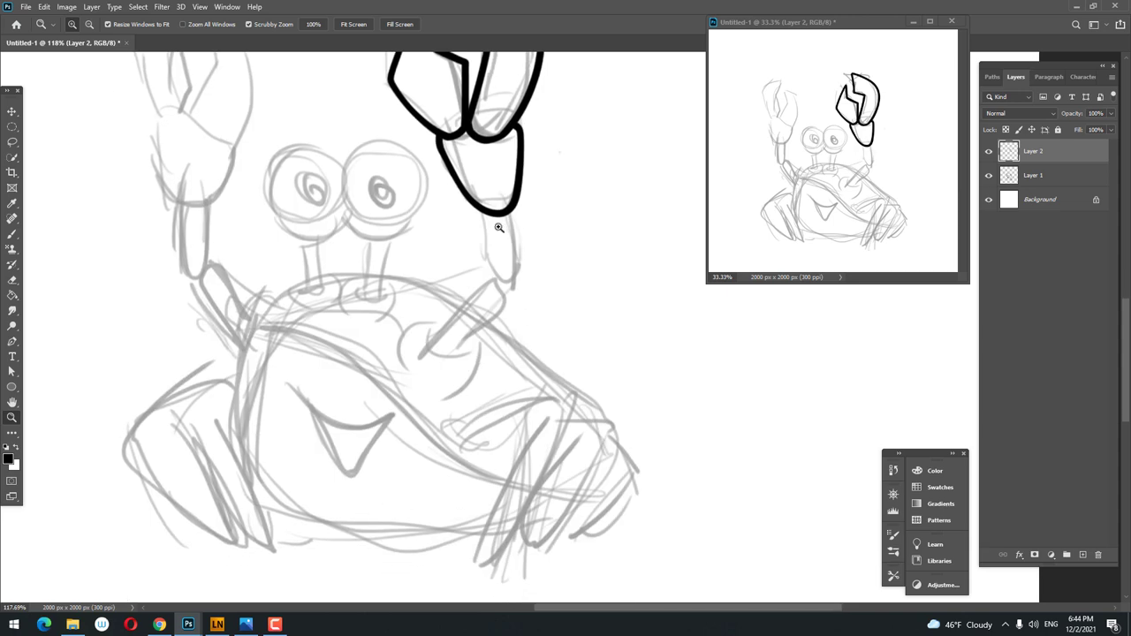
{"action": "key", "text": "b"}
{"action": "mouse_move", "coordinate": [471, 198]}
{"action": "left_mouse_down"}
{"action": "mouse_move", "coordinate": [528, 303]}
{"action": "mouse_move", "coordinate": [520, 187]}
{"action": "left_mouse_up"}
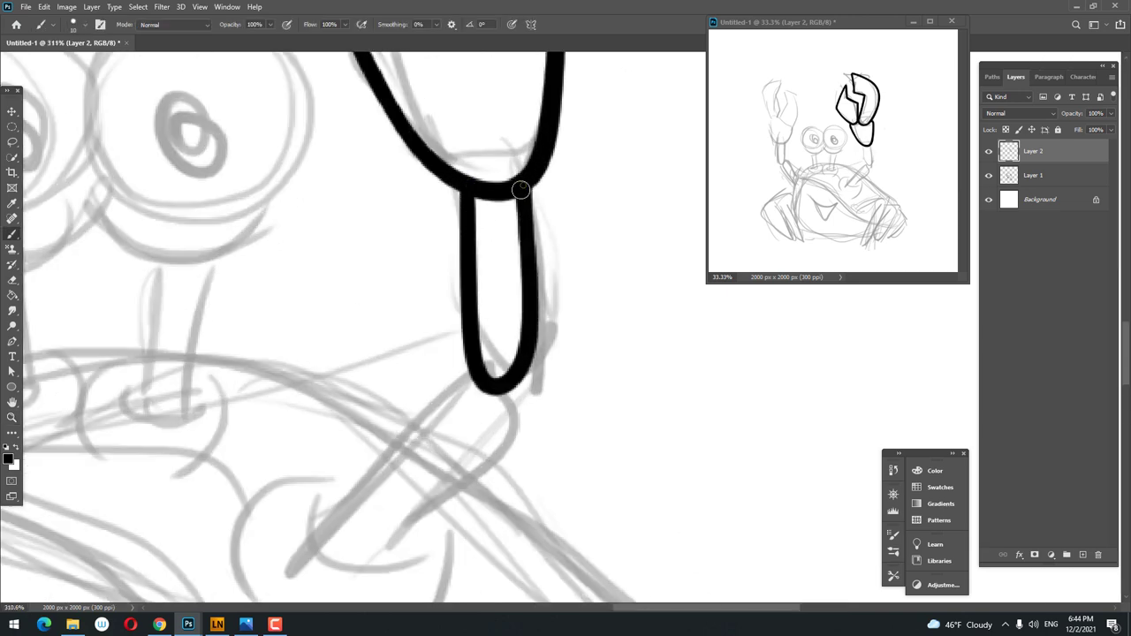
{"action": "key", "text": "z"}
{"action": "left_click_drag", "start_coordinate": [468, 391], "coordinate": [424, 362]}
{"action": "key", "text": "b"}
{"action": "mouse_move", "coordinate": [518, 270]}
{"action": "left_mouse_down"}
{"action": "mouse_move", "coordinate": [596, 257]}
{"action": "mouse_move", "coordinate": [517, 380]}
{"action": "mouse_move", "coordinate": [452, 429]}
{"action": "left_mouse_up"}
- Redraw the hook curving up to the arm and add a curve at its end
{"action": "scroll", "coordinate": [453, 429], "scroll_direction": "down", "scroll_amount": 5}
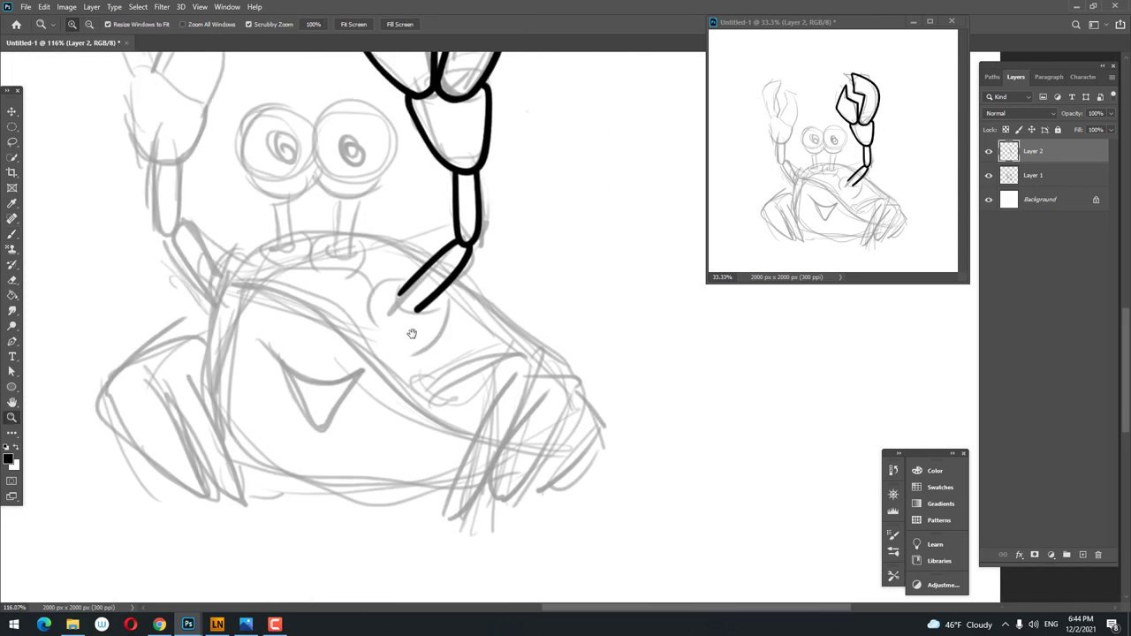
{"action": "scroll", "coordinate": [418, 303], "scroll_direction": "up", "scroll_amount": 5}
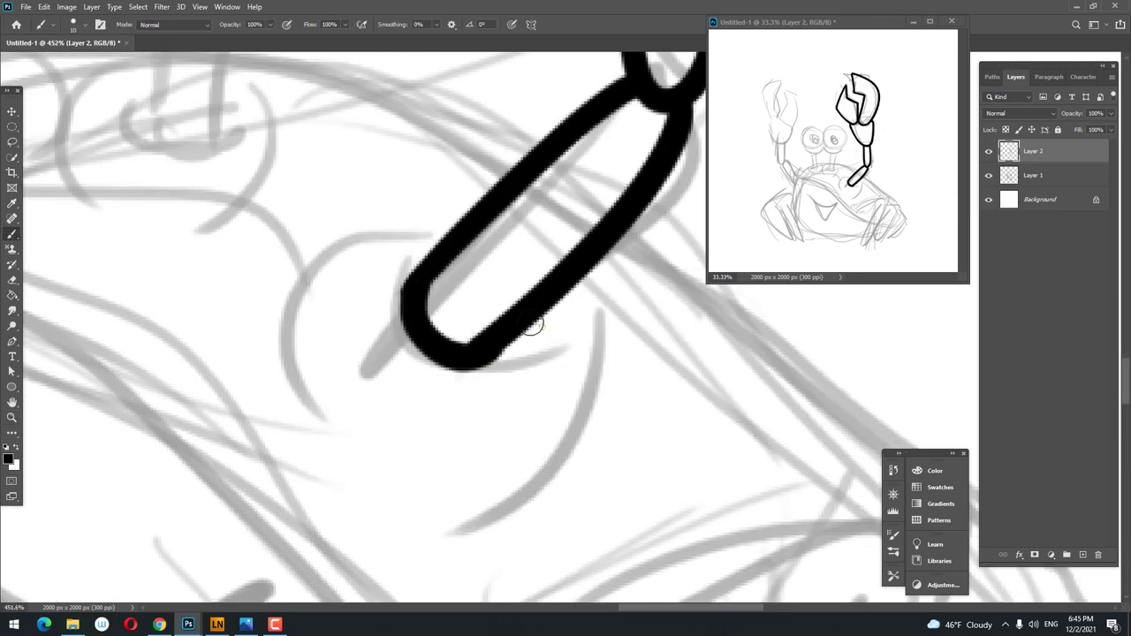
{"action": "left_click_drag", "start_coordinate": [531, 326], "coordinate": [437, 428]}
{"action": "key", "text": "ctrl+z"}
{"action": "left_click_drag", "start_coordinate": [523, 414], "coordinate": [516, 336]}
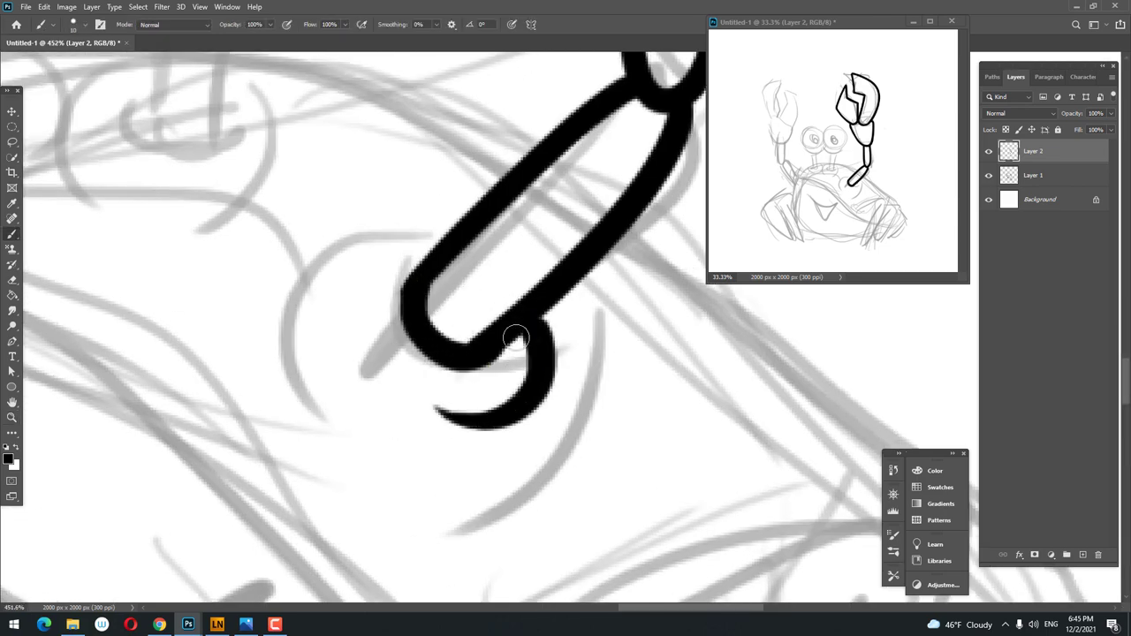
{"action": "left_click_drag", "start_coordinate": [357, 332], "coordinate": [458, 232]}
{"action": "key", "text": "z"}
{"action": "mouse_move", "coordinate": [538, 247]}
{"action": "left_mouse_down"}
{"action": "mouse_move", "coordinate": [578, 226]}
{"action": "mouse_move", "coordinate": [597, 288]}
{"action": "left_mouse_up"}
{"action": "key", "text": "b"}
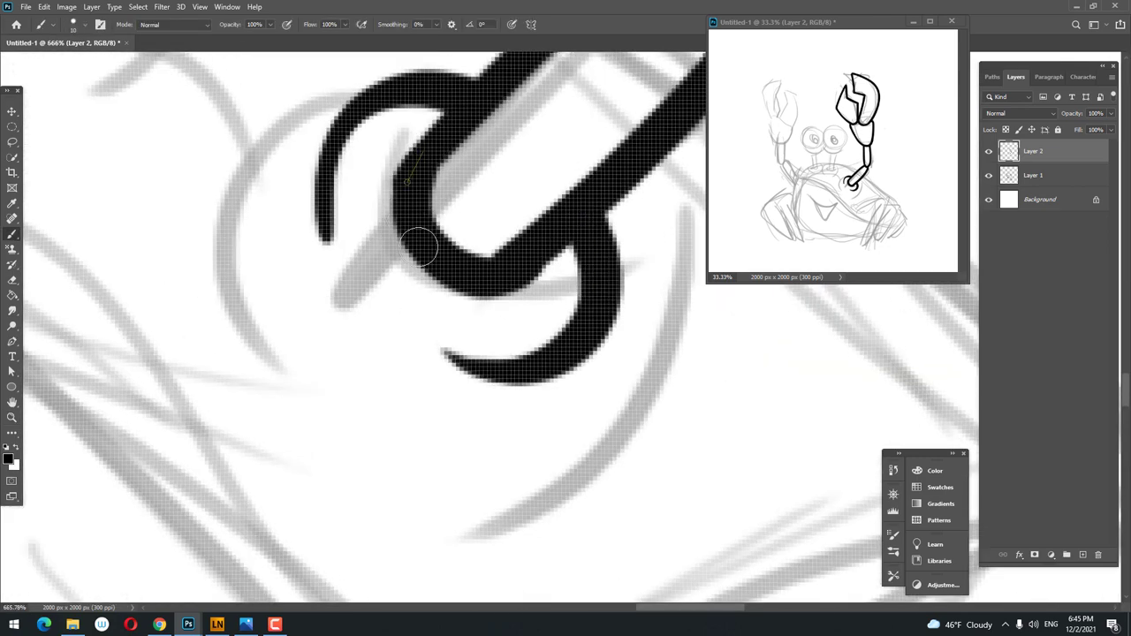
- Ink a thick black circle around the crab's right eye
{"action": "left_click_drag", "start_coordinate": [640, 224], "coordinate": [530, 230]}
{"action": "left_click_drag", "start_coordinate": [415, 265], "coordinate": [460, 270]}
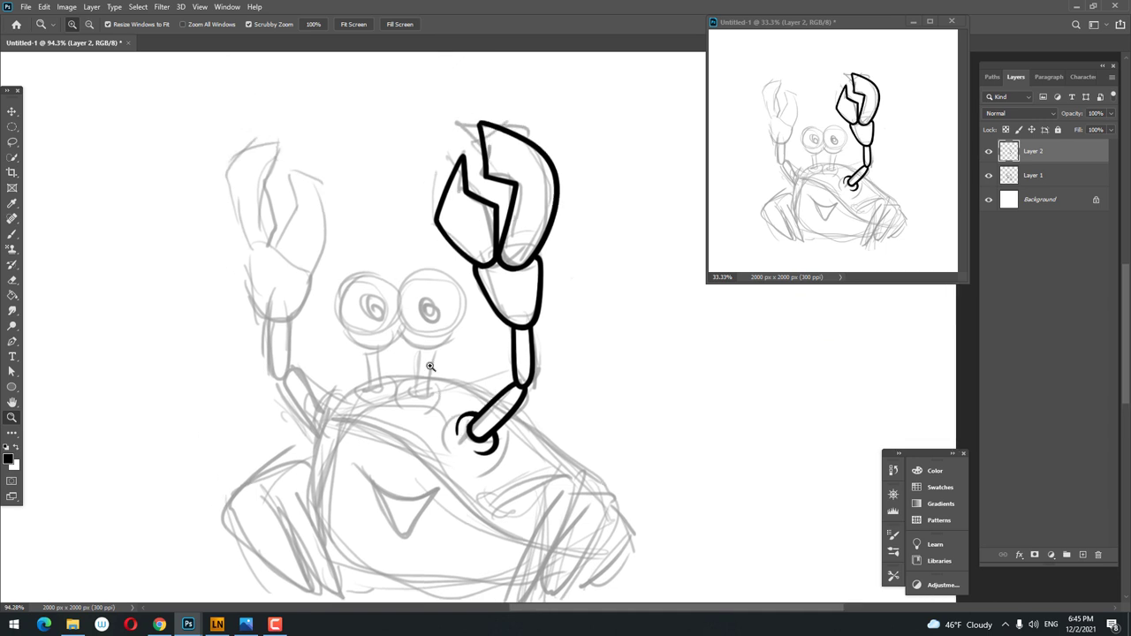
{"action": "key", "text": "b"}
{"action": "left_click_drag", "start_coordinate": [372, 351], "coordinate": [404, 414]}
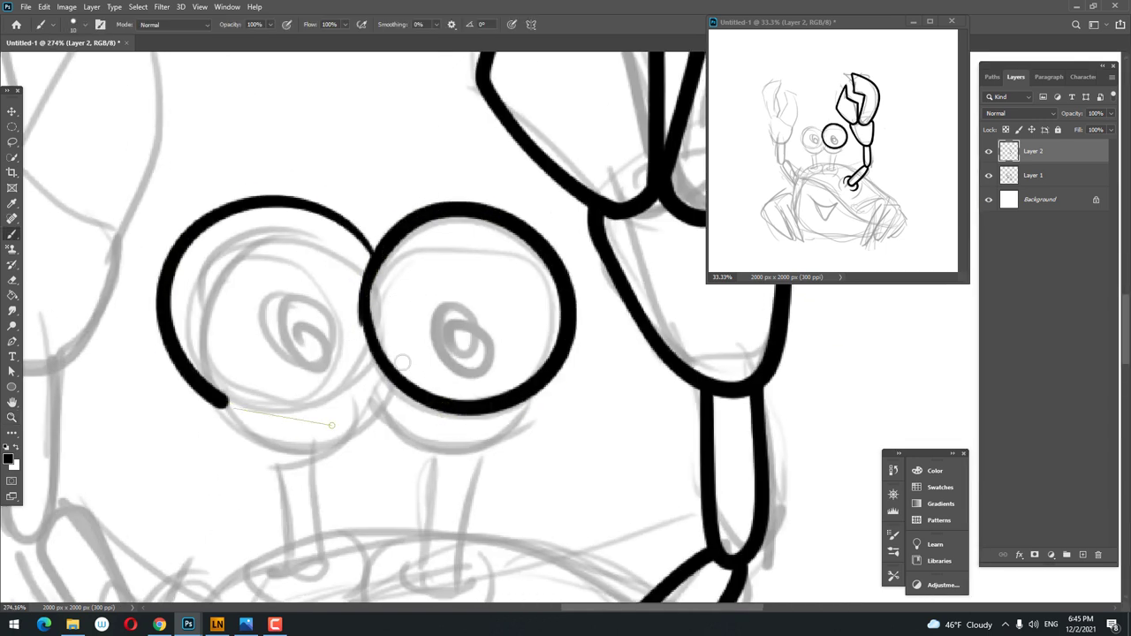
- Draw the left eye's outline circle, undoing several misplaced attempts
{"action": "left_click_drag", "start_coordinate": [217, 195], "coordinate": [411, 308]}
{"action": "key", "text": "ctrl+z"}
{"action": "mouse_move", "coordinate": [375, 250]}
{"action": "left_mouse_down"}
{"action": "mouse_move", "coordinate": [174, 298]}
{"action": "mouse_move", "coordinate": [421, 255]}
{"action": "mouse_move", "coordinate": [202, 245]}
{"action": "mouse_move", "coordinate": [388, 338]}
{"action": "left_mouse_up"}
{"action": "key", "text": "ctrl+z"}
{"action": "key", "text": "ctrl+z"}
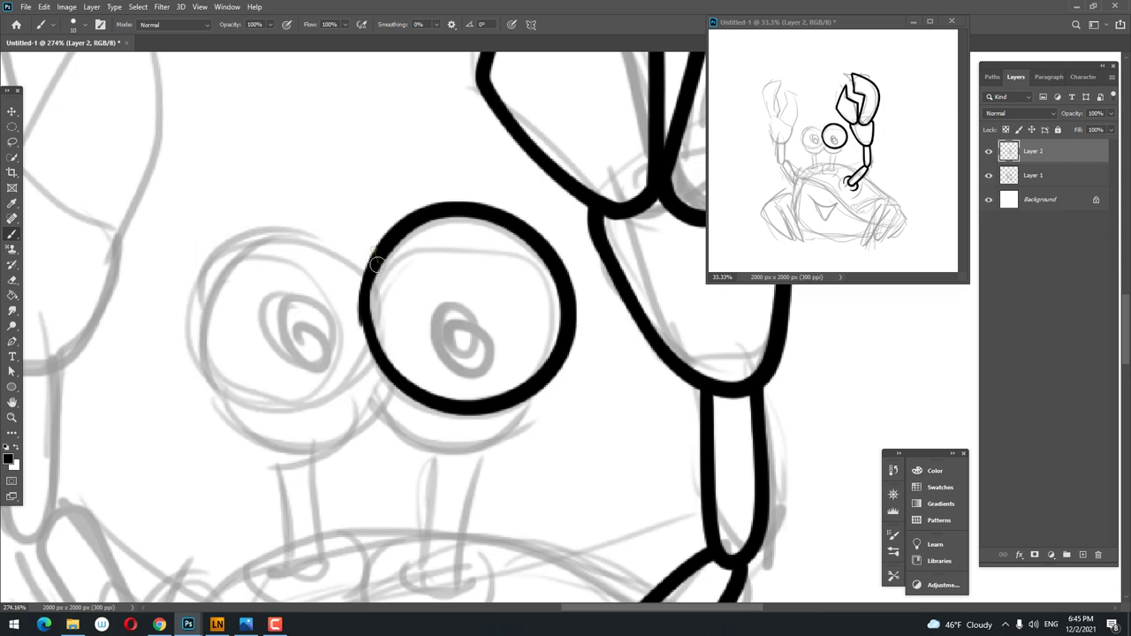
{"action": "mouse_move", "coordinate": [374, 222]}
{"action": "left_mouse_down"}
{"action": "mouse_move", "coordinate": [182, 303]}
{"action": "mouse_move", "coordinate": [366, 379]}
{"action": "left_mouse_up"}
{"action": "key", "text": "z"}
{"action": "scroll", "coordinate": [479, 240], "scroll_direction": "down", "scroll_amount": 5}
{"action": "scroll", "coordinate": [487, 271], "scroll_direction": "up", "scroll_amount": 3}
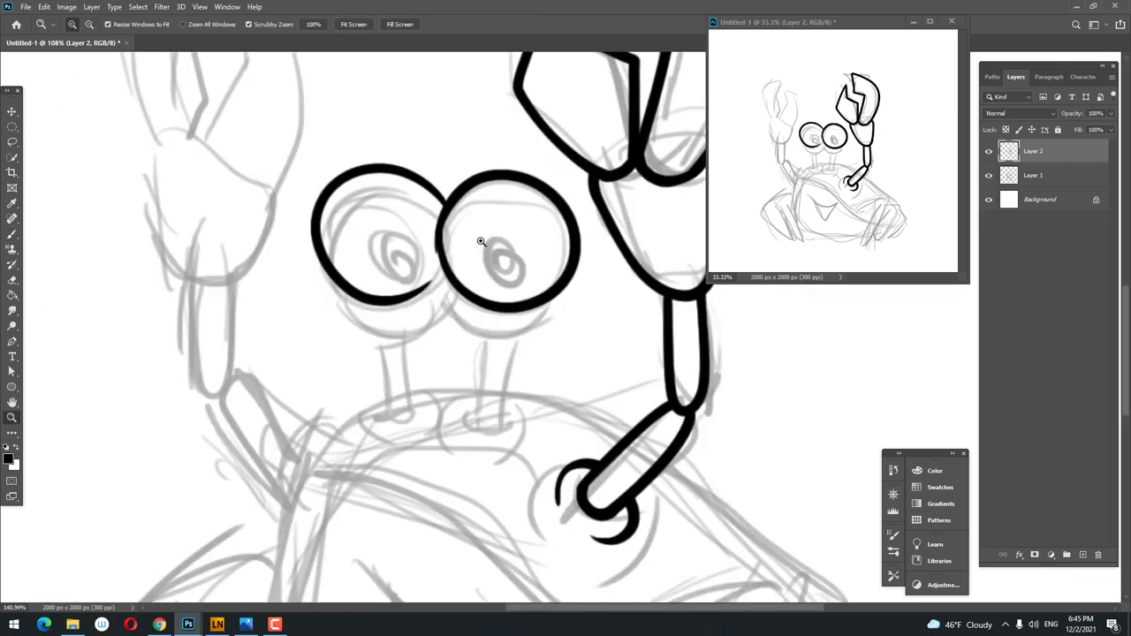
{"action": "scroll", "coordinate": [486, 271], "scroll_direction": "up", "scroll_amount": 2}
{"action": "key", "text": "ctrl+z"}
{"action": "key", "text": "b"}
- Redraw the left eye circle so it touches the right eye's outline
{"action": "mouse_move", "coordinate": [455, 190]}
{"action": "left_mouse_down"}
{"action": "mouse_move", "coordinate": [298, 303]}
{"action": "mouse_move", "coordinate": [473, 313]}
{"action": "left_mouse_up"}
{"action": "key", "text": "ctrl+z"}
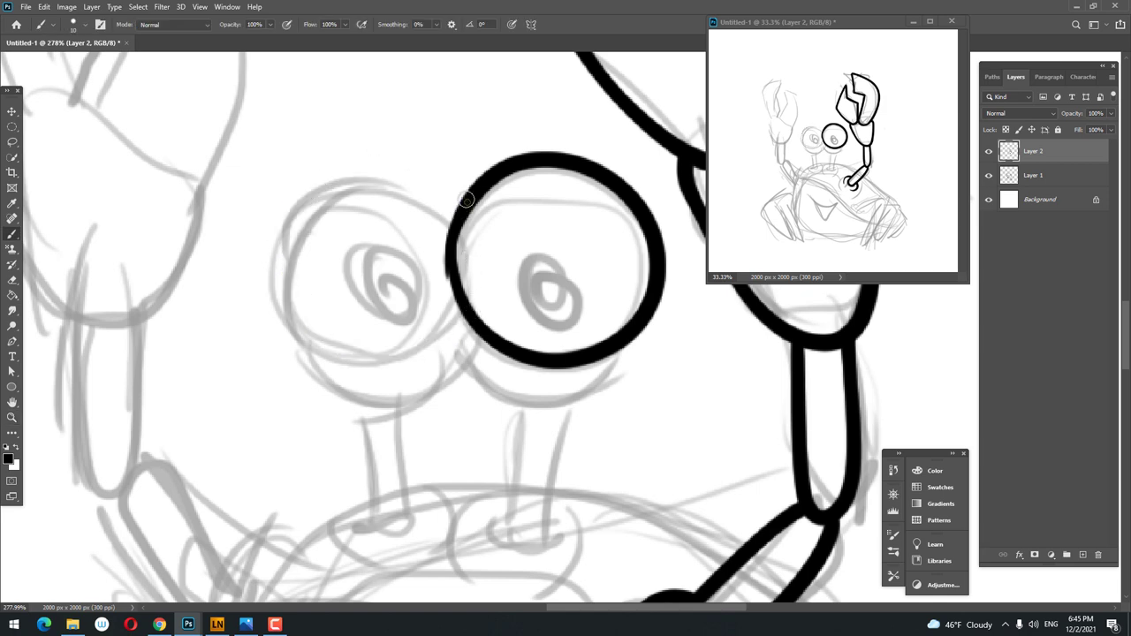
{"action": "mouse_move", "coordinate": [459, 199]}
{"action": "left_mouse_down"}
{"action": "mouse_move", "coordinate": [253, 315]}
{"action": "mouse_move", "coordinate": [477, 318]}
{"action": "left_mouse_up"}
{"action": "key", "text": "z"}
{"action": "scroll", "coordinate": [495, 303], "scroll_direction": "down", "scroll_amount": 5}
{"action": "scroll", "coordinate": [495, 303], "scroll_direction": "up", "scroll_amount": 5}
{"action": "key", "text": "ctrl+z"}
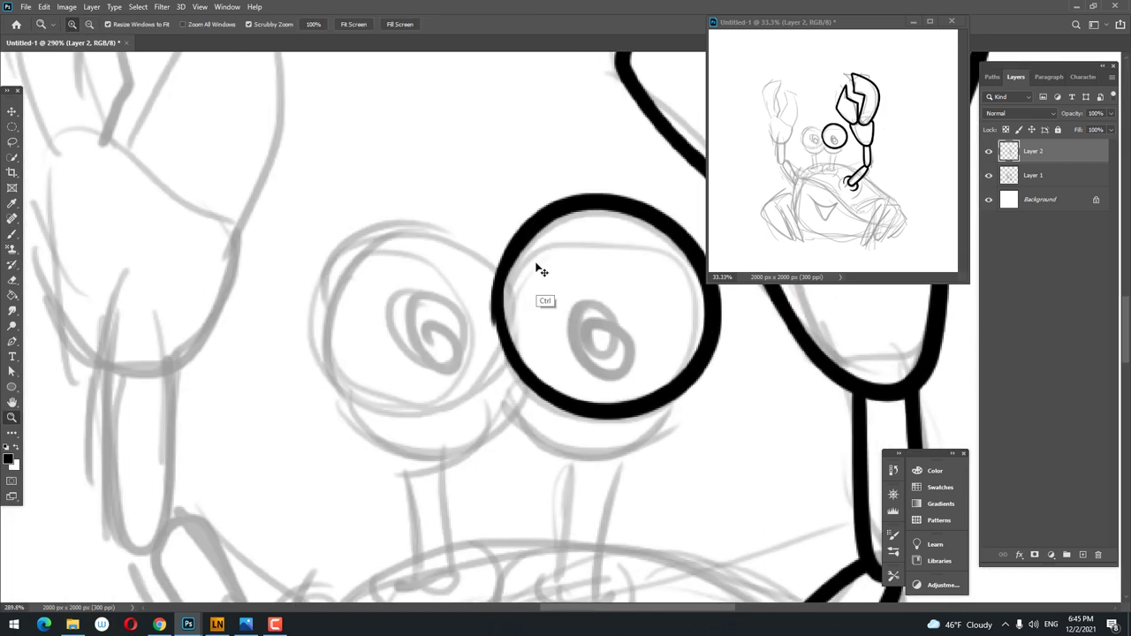
{"action": "key", "text": "b"}
{"action": "left_click_drag", "start_coordinate": [513, 234], "coordinate": [528, 358]}
{"action": "key", "text": "ctrl+z"}
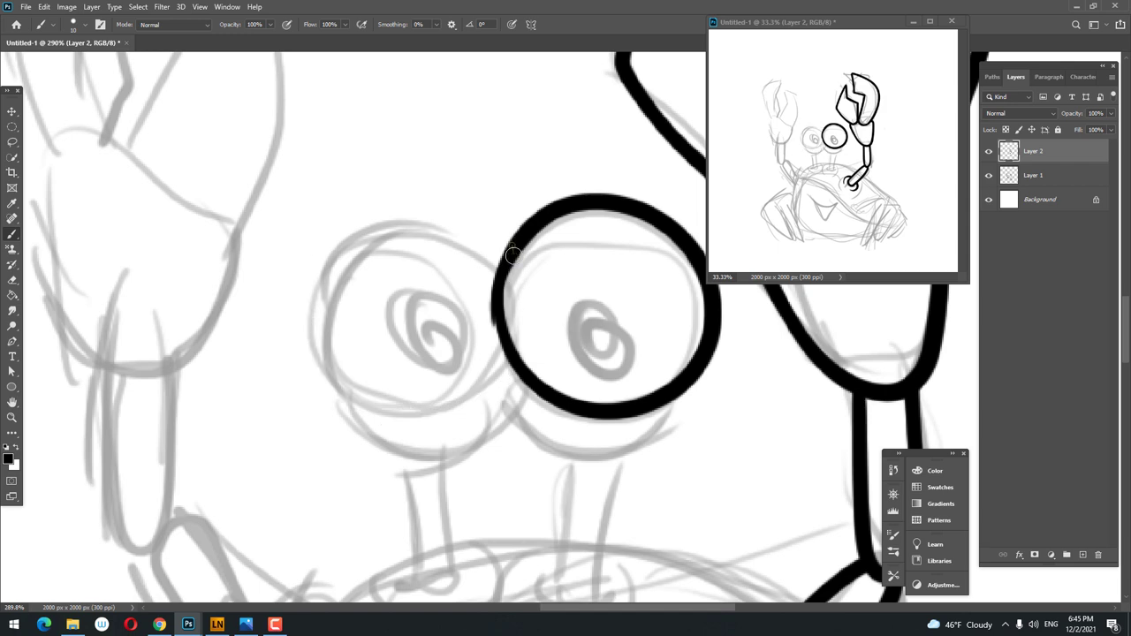
{"action": "mouse_move", "coordinate": [516, 261]}
{"action": "left_mouse_down"}
{"action": "mouse_move", "coordinate": [288, 298]}
{"action": "mouse_move", "coordinate": [518, 378]}
{"action": "left_mouse_up"}
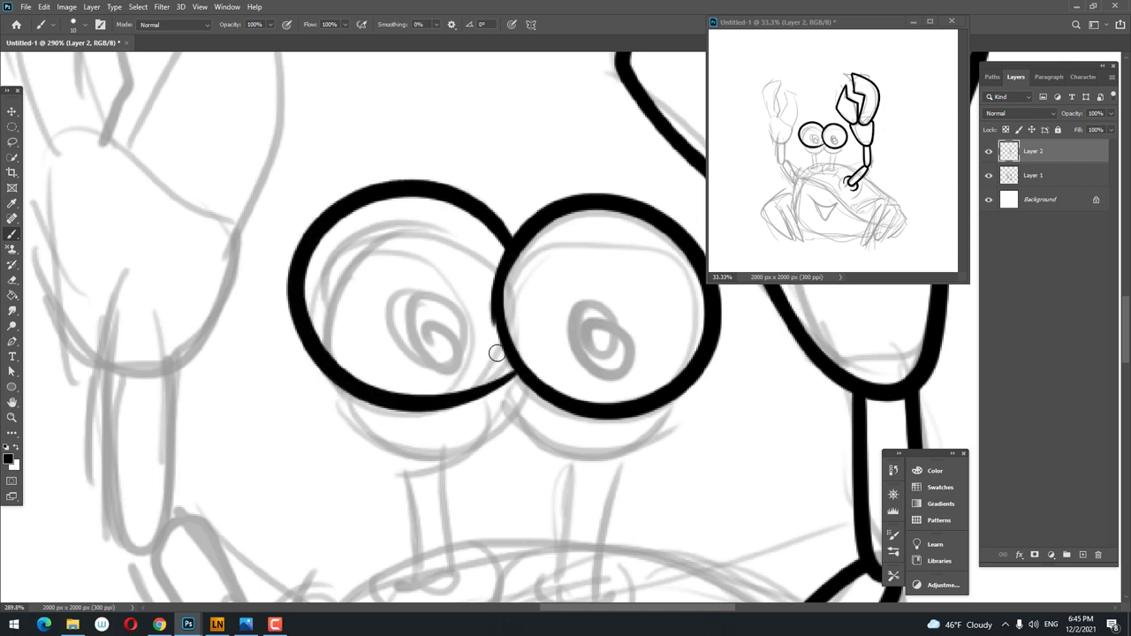
- Thicken the left eye's lower arc and darken its edge near the join
{"action": "scroll", "coordinate": [495, 394], "scroll_direction": "up", "scroll_amount": 3}
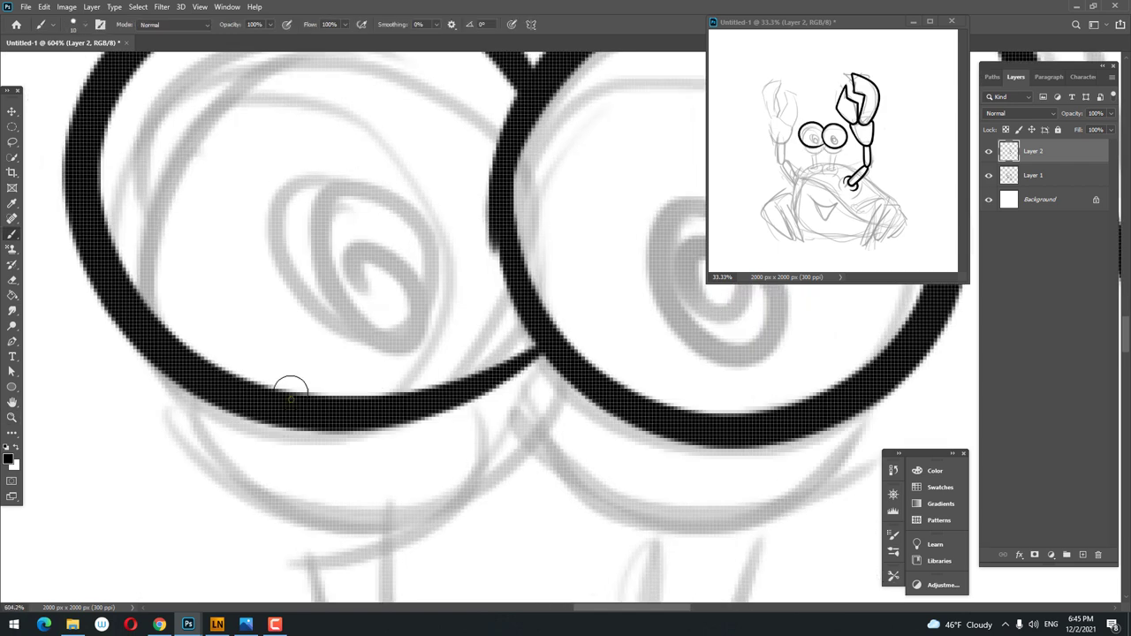
{"action": "key", "text": "ctrl+z"}
{"action": "left_click_drag", "start_coordinate": [389, 409], "coordinate": [539, 351]}
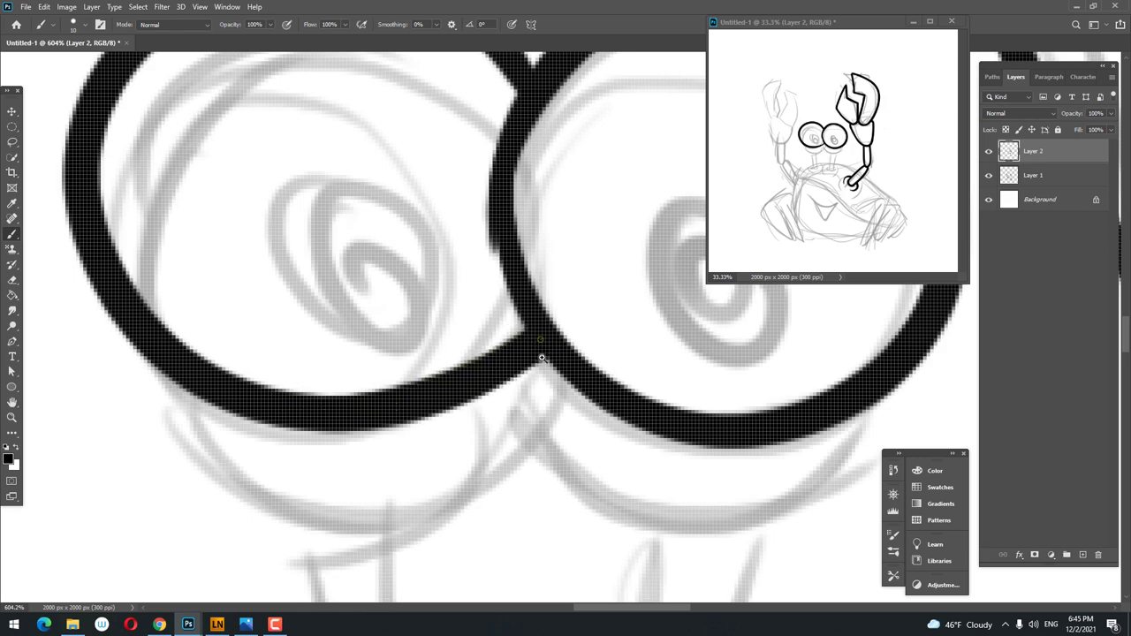
{"action": "scroll", "coordinate": [530, 354], "scroll_direction": "down", "scroll_amount": 5}
{"action": "scroll", "coordinate": [382, 431], "scroll_direction": "up", "scroll_amount": 2}
{"action": "scroll", "coordinate": [381, 431], "scroll_direction": "up", "scroll_amount": 4}
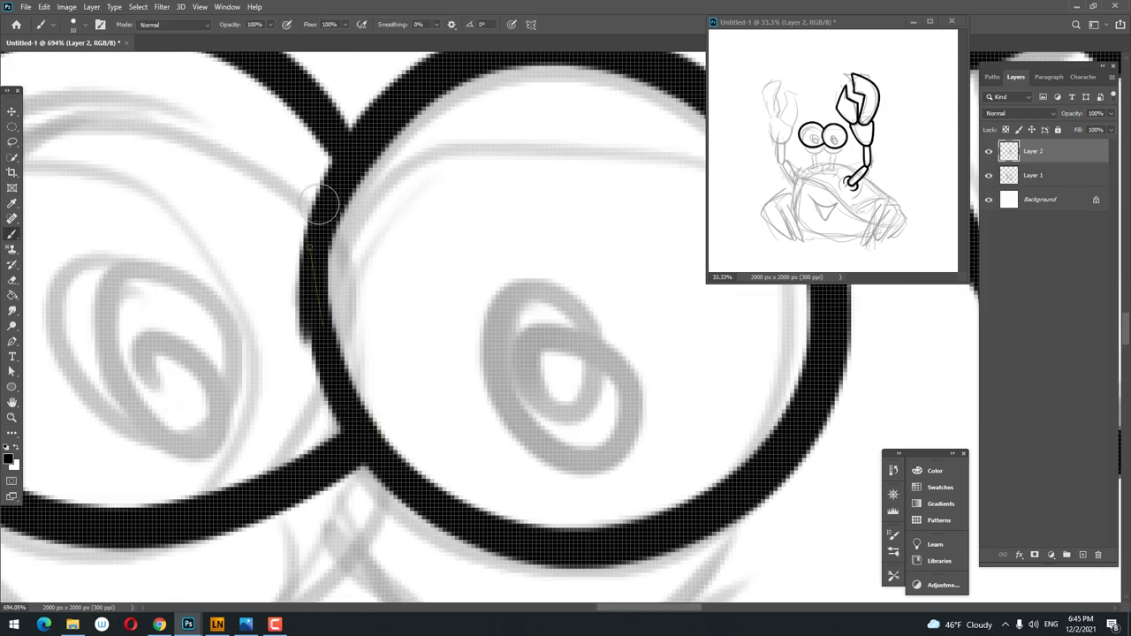
{"action": "left_click_drag", "start_coordinate": [320, 275], "coordinate": [349, 159]}
{"action": "scroll", "coordinate": [424, 203], "scroll_direction": "down", "scroll_amount": 3}
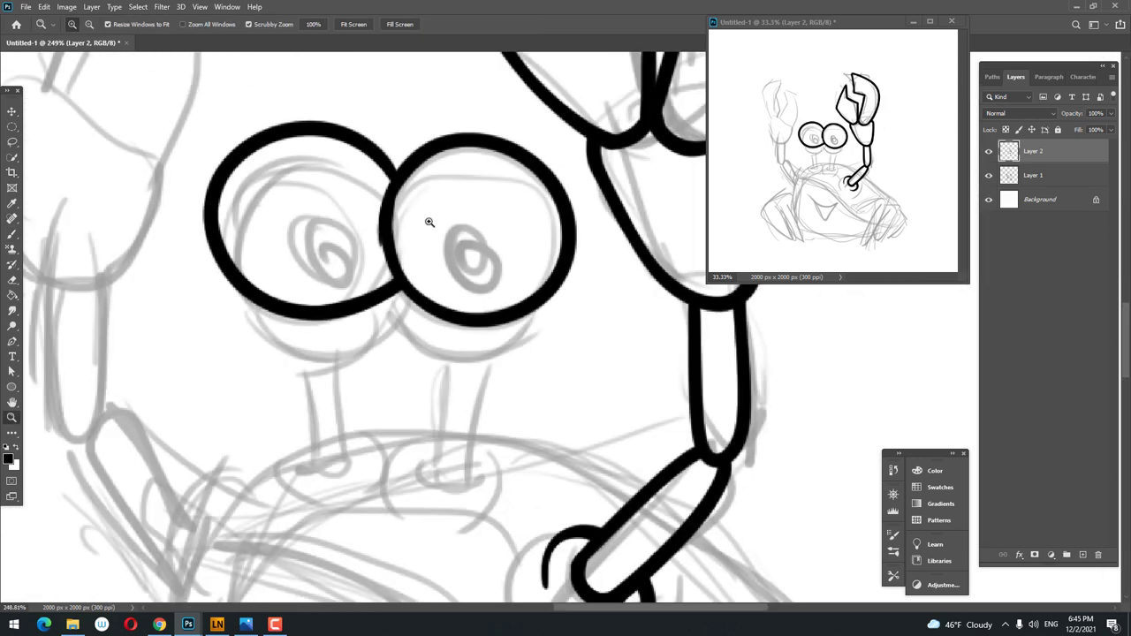
{"action": "scroll", "coordinate": [396, 318], "scroll_direction": "up", "scroll_amount": 2}
- Darken the line where the two eye circles meet
{"action": "key", "text": "e"}
{"action": "scroll", "coordinate": [415, 220], "scroll_direction": "up", "scroll_amount": 1}
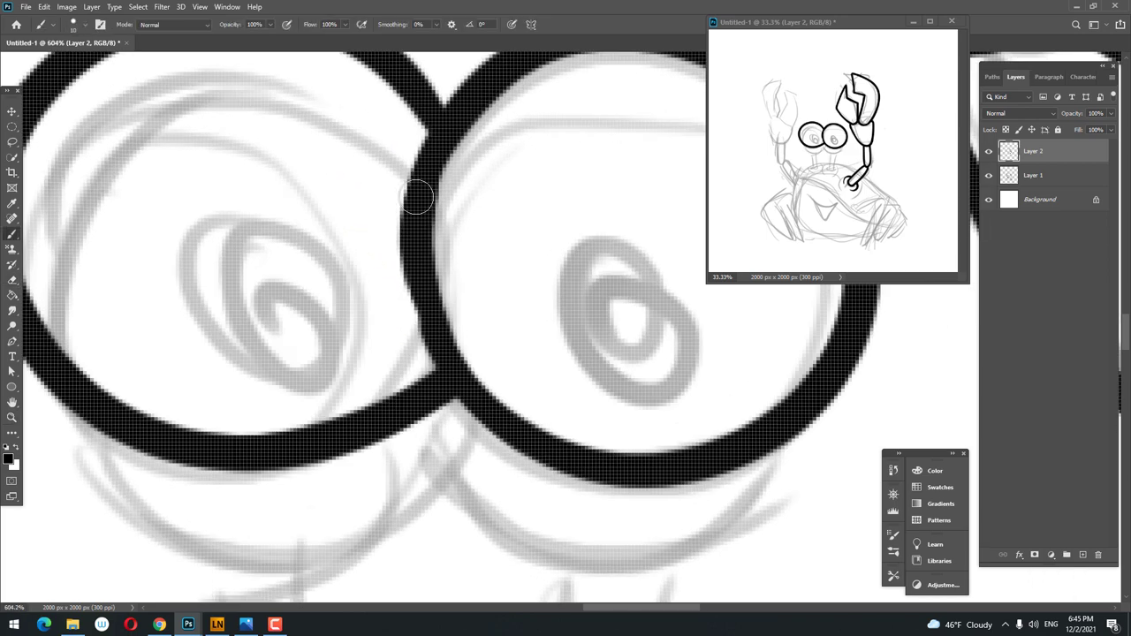
{"action": "key", "text": "z"}
{"action": "left_click_drag", "start_coordinate": [459, 393], "coordinate": [370, 269]}
{"action": "scroll", "coordinate": [370, 269], "scroll_direction": "up", "scroll_amount": 3}
{"action": "key", "text": "b"}
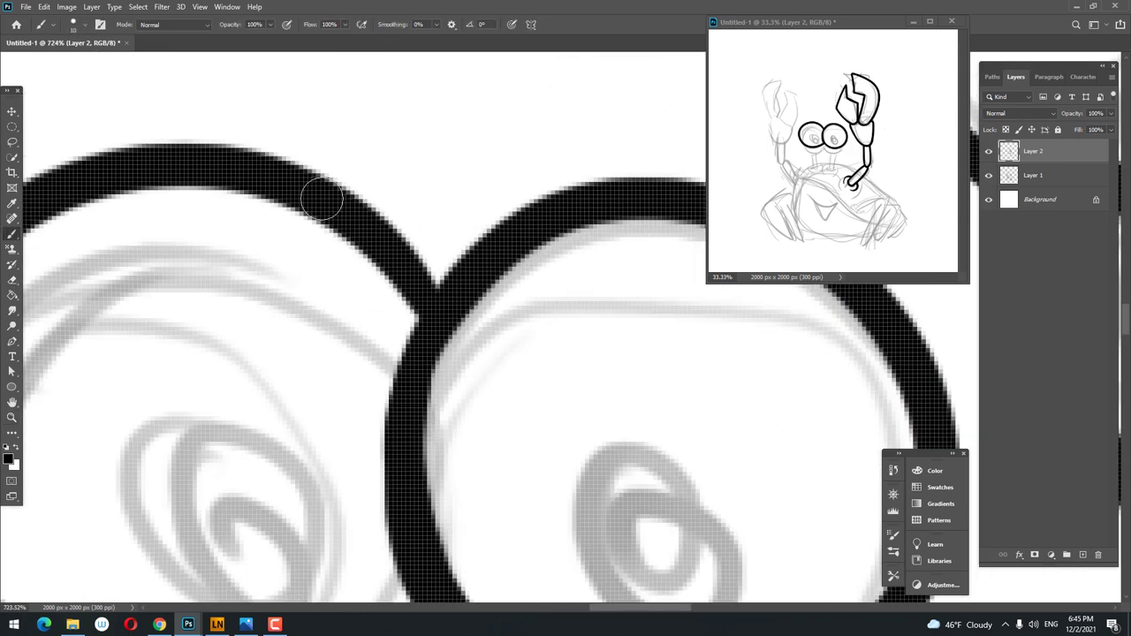
{"action": "left_click", "coordinate": [434, 318], "text": "shift"}
{"action": "scroll", "coordinate": [434, 318], "scroll_direction": "down", "scroll_amount": 3}
{"action": "scroll", "coordinate": [454, 318], "scroll_direction": "up", "scroll_amount": 3}
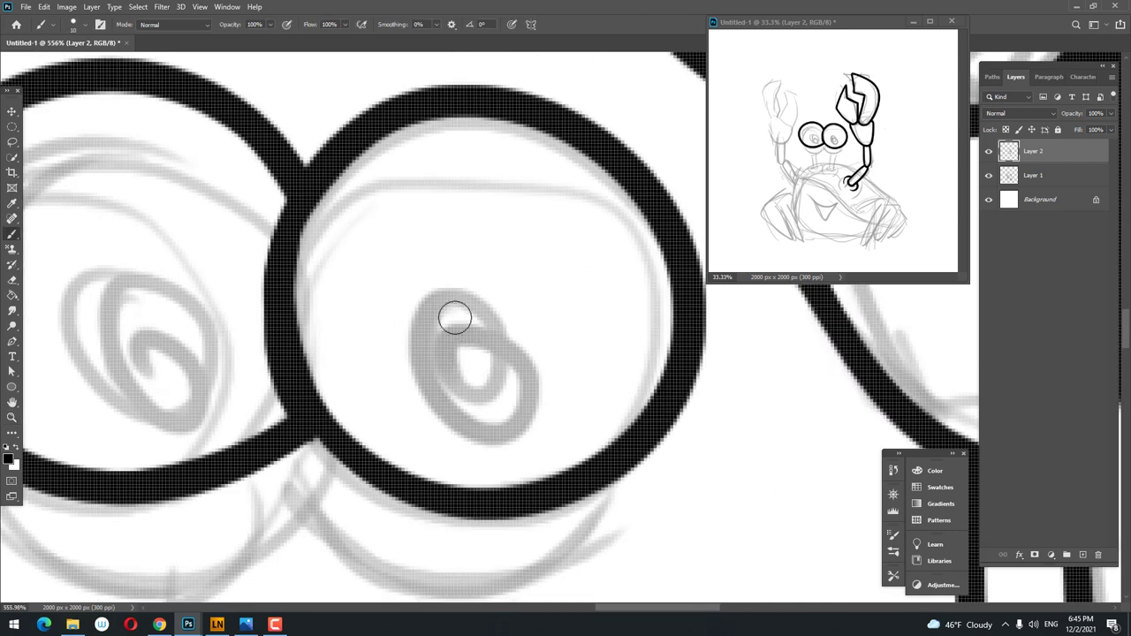
- Draw smaller black pupil rings inside the right and left eyes
{"action": "mouse_move", "coordinate": [455, 409]}
{"action": "left_mouse_down"}
{"action": "mouse_move", "coordinate": [454, 283]}
{"action": "mouse_move", "coordinate": [468, 315]}
{"action": "mouse_move", "coordinate": [487, 279]}
{"action": "mouse_move", "coordinate": [576, 363]}
{"action": "left_mouse_up"}
{"action": "key", "text": "ctrl+z"}
{"action": "left_click", "coordinate": [427, 289], "text": "shift"}
{"action": "scroll", "coordinate": [538, 360], "scroll_direction": "down", "scroll_amount": 1}
{"action": "key", "text": "ctrl+z"}
{"action": "key", "text": "ctrl+z"}
{"action": "left_click_drag", "start_coordinate": [558, 291], "coordinate": [477, 299]}
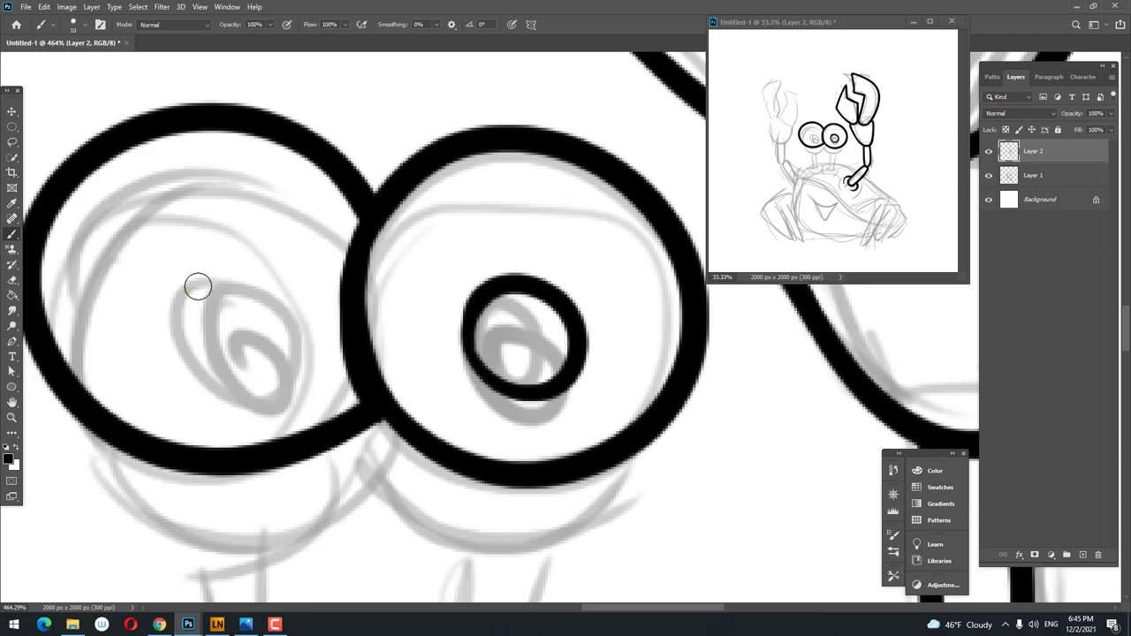
{"action": "mouse_move", "coordinate": [198, 287]}
{"action": "left_mouse_down"}
{"action": "mouse_move", "coordinate": [288, 290]}
{"action": "mouse_move", "coordinate": [195, 284]}
{"action": "left_mouse_up"}
{"action": "key", "text": "z"}
{"action": "mouse_move", "coordinate": [348, 379]}
{"action": "left_mouse_down"}
{"action": "mouse_move", "coordinate": [265, 379]}
{"action": "mouse_move", "coordinate": [458, 308]}
{"action": "mouse_move", "coordinate": [442, 318]}
{"action": "left_mouse_up"}
{"action": "scroll", "coordinate": [459, 307], "scroll_direction": "up", "scroll_amount": 5}
{"action": "key", "text": "b"}
{"action": "scroll", "coordinate": [442, 318], "scroll_direction": "down", "scroll_amount": 2}
- Fill a solid black pupil dot and draw lower-lid curves under both eyes
{"action": "scroll", "coordinate": [500, 318], "scroll_direction": "up", "scroll_amount": 1}
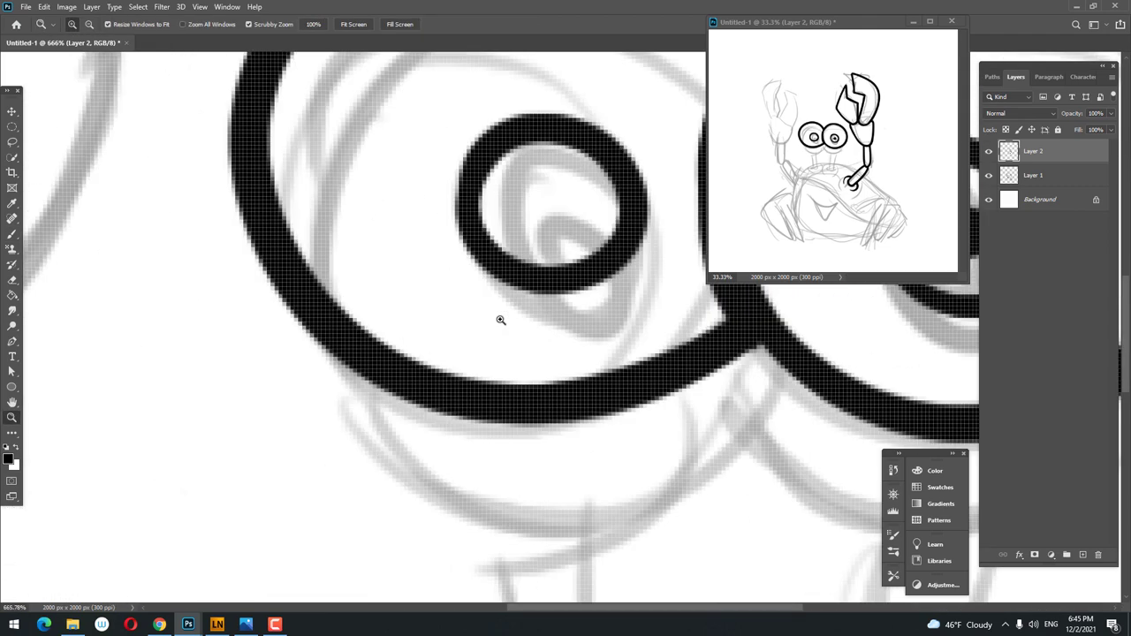
{"action": "left_click_drag", "start_coordinate": [542, 210], "coordinate": [557, 212]}
{"action": "scroll", "coordinate": [556, 212], "scroll_direction": "down", "scroll_amount": 5}
{"action": "scroll", "coordinate": [460, 256], "scroll_direction": "up", "scroll_amount": 1}
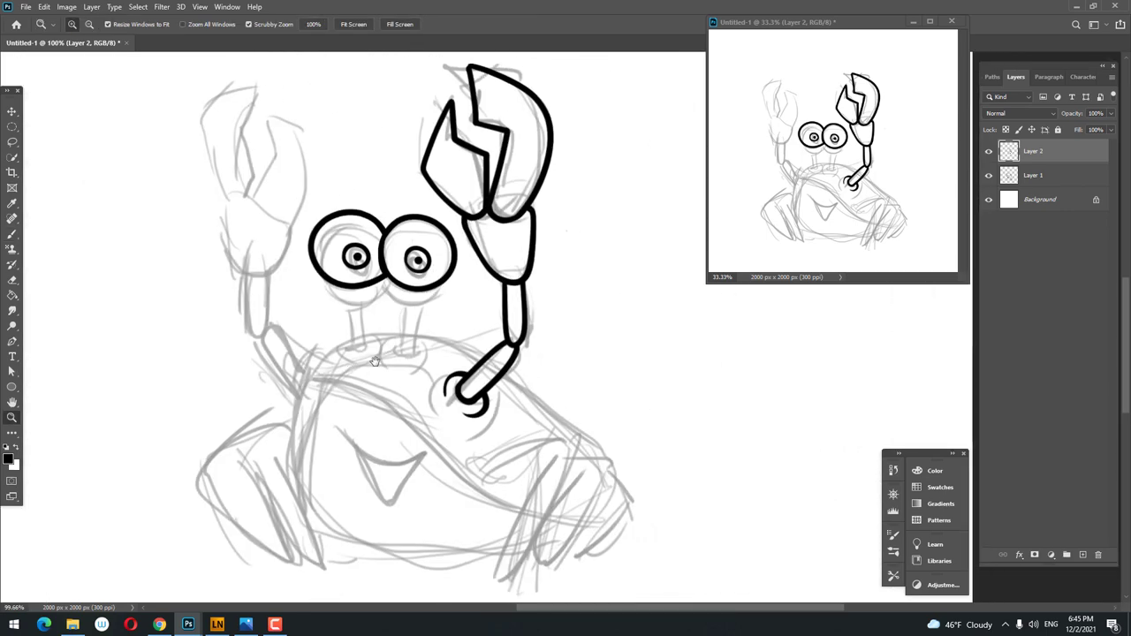
{"action": "scroll", "coordinate": [462, 257], "scroll_direction": "up", "scroll_amount": 3}
{"action": "left_click_drag", "start_coordinate": [456, 334], "coordinate": [685, 265]}
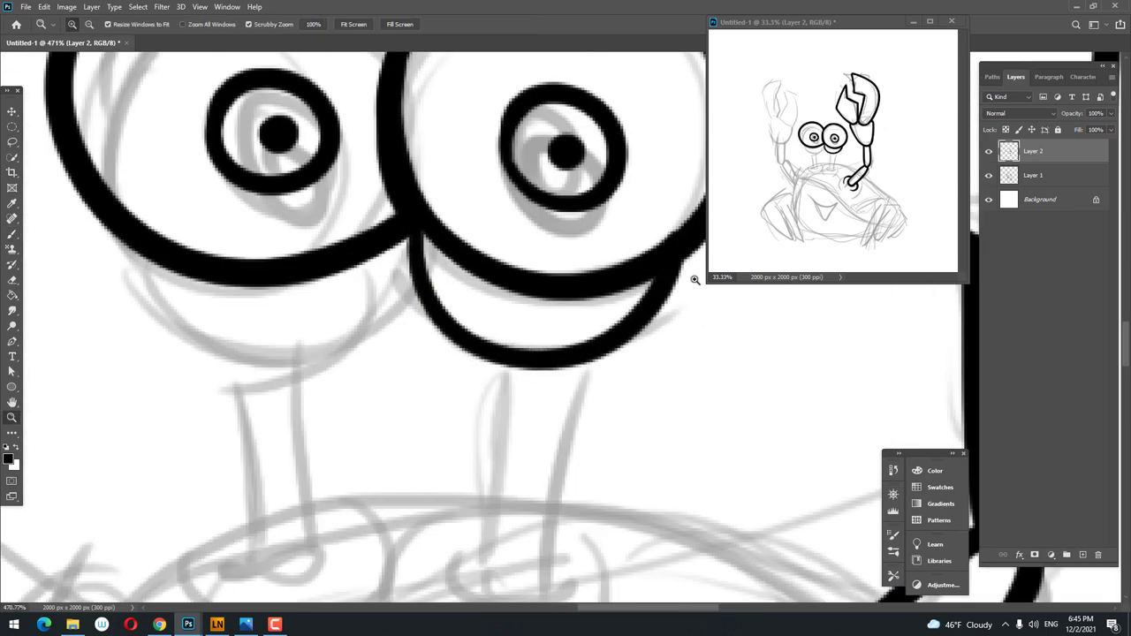
{"action": "scroll", "coordinate": [450, 356], "scroll_direction": "down", "scroll_amount": 3}
{"action": "scroll", "coordinate": [353, 318], "scroll_direction": "up", "scroll_amount": 2}
{"action": "scroll", "coordinate": [239, 280], "scroll_direction": "up", "scroll_amount": 1}
{"action": "left_click_drag", "start_coordinate": [239, 280], "coordinate": [466, 297]}
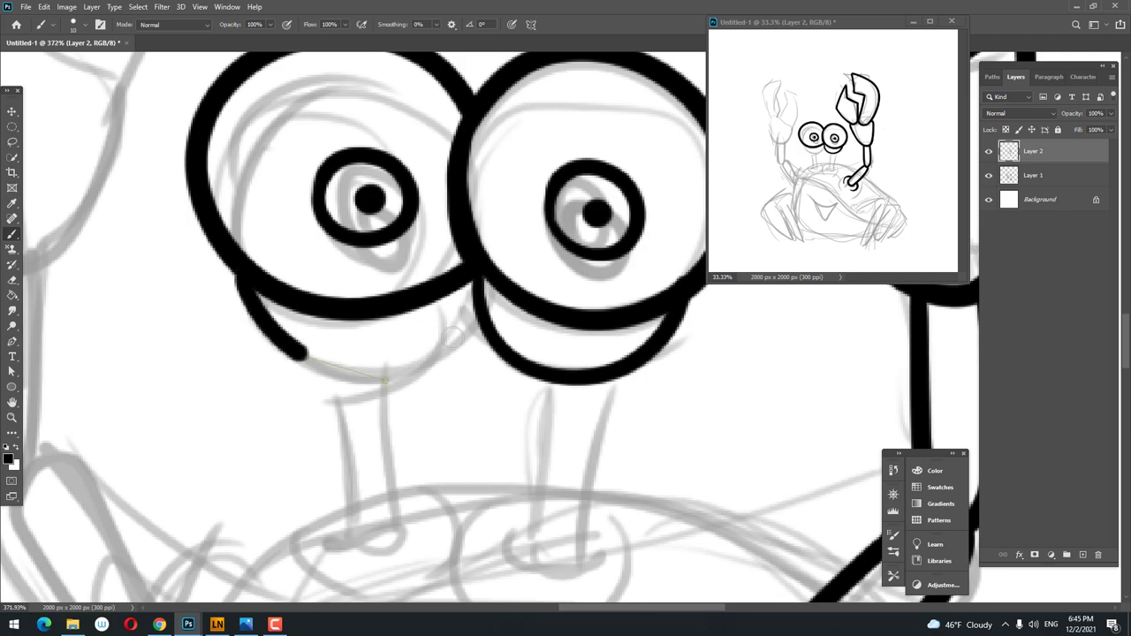
- Try a first eyestalk line below the eyes, then undo it
{"action": "key", "text": "z"}
{"action": "scroll", "coordinate": [295, 316], "scroll_direction": "down", "scroll_amount": 3}
{"action": "scroll", "coordinate": [442, 354], "scroll_direction": "up", "scroll_amount": 1}
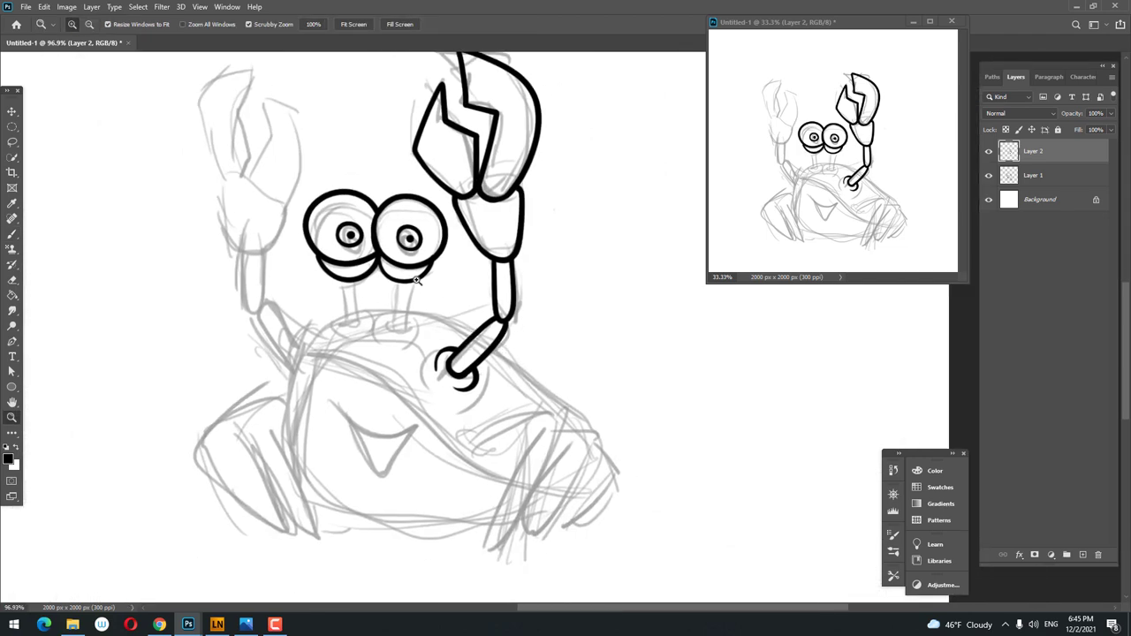
{"action": "scroll", "coordinate": [467, 365], "scroll_direction": "up", "scroll_amount": 1}
{"action": "scroll", "coordinate": [416, 365], "scroll_direction": "up", "scroll_amount": 2}
{"action": "key", "text": "b"}
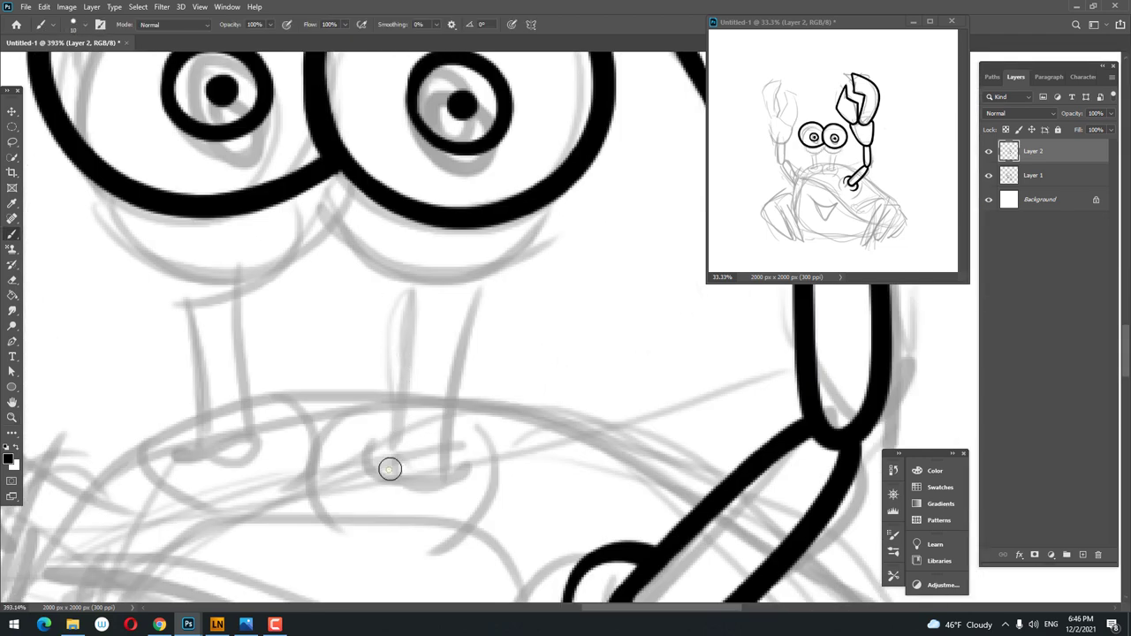
{"action": "mouse_move", "coordinate": [389, 468]}
{"action": "left_mouse_down"}
{"action": "mouse_move", "coordinate": [406, 288]}
{"action": "mouse_move", "coordinate": [449, 464]}
{"action": "left_mouse_up"}
{"action": "key", "text": "ctrl+z"}
- Join the right eyestalk's top to the right eye with straight lines
{"action": "key", "text": "z"}
{"action": "scroll", "coordinate": [517, 285], "scroll_direction": "up", "scroll_amount": 1}
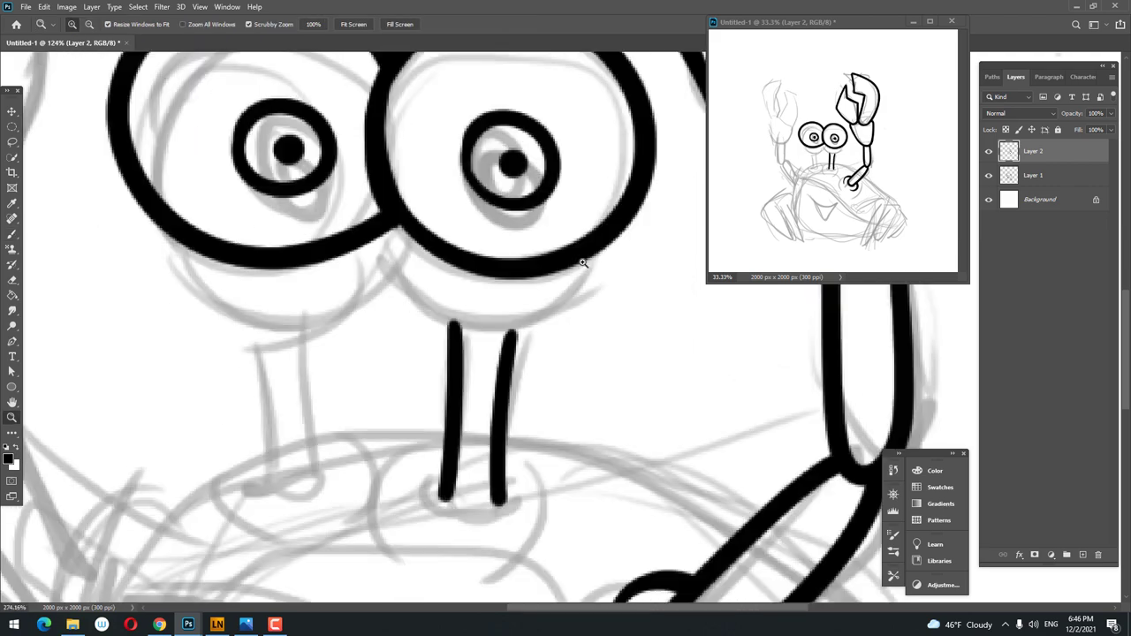
{"action": "key", "text": "b"}
{"action": "left_click", "coordinate": [371, 215], "text": "shift"}
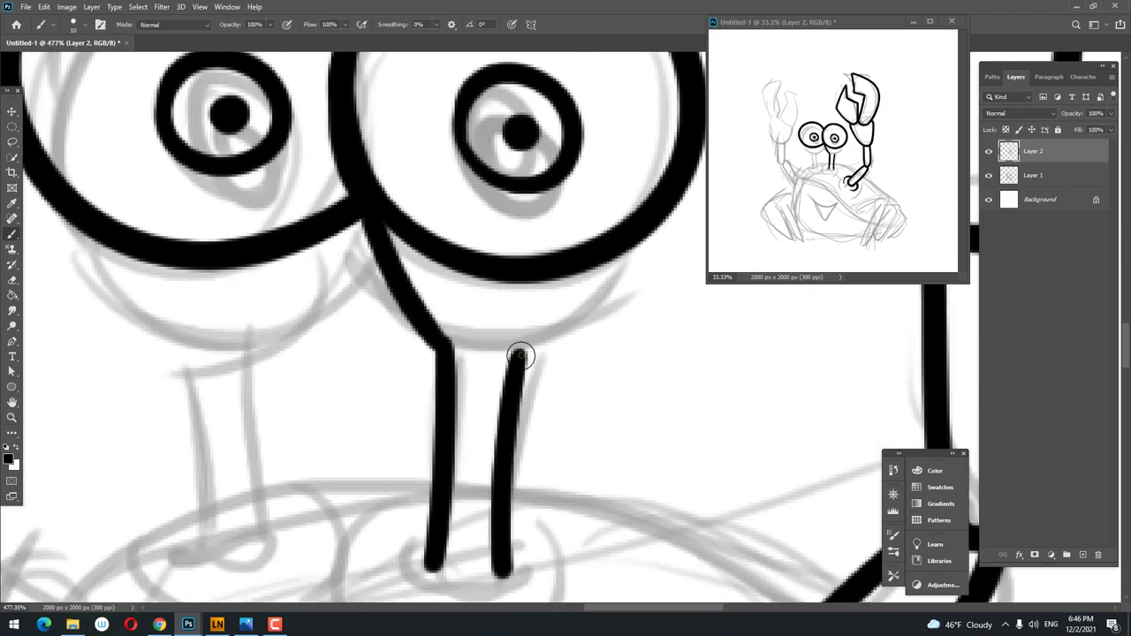
{"action": "left_click_drag", "start_coordinate": [520, 356], "coordinate": [636, 232]}
{"action": "scroll", "coordinate": [636, 232], "scroll_direction": "down", "scroll_amount": 2}
{"action": "scroll", "coordinate": [443, 236], "scroll_direction": "up", "scroll_amount": 2}
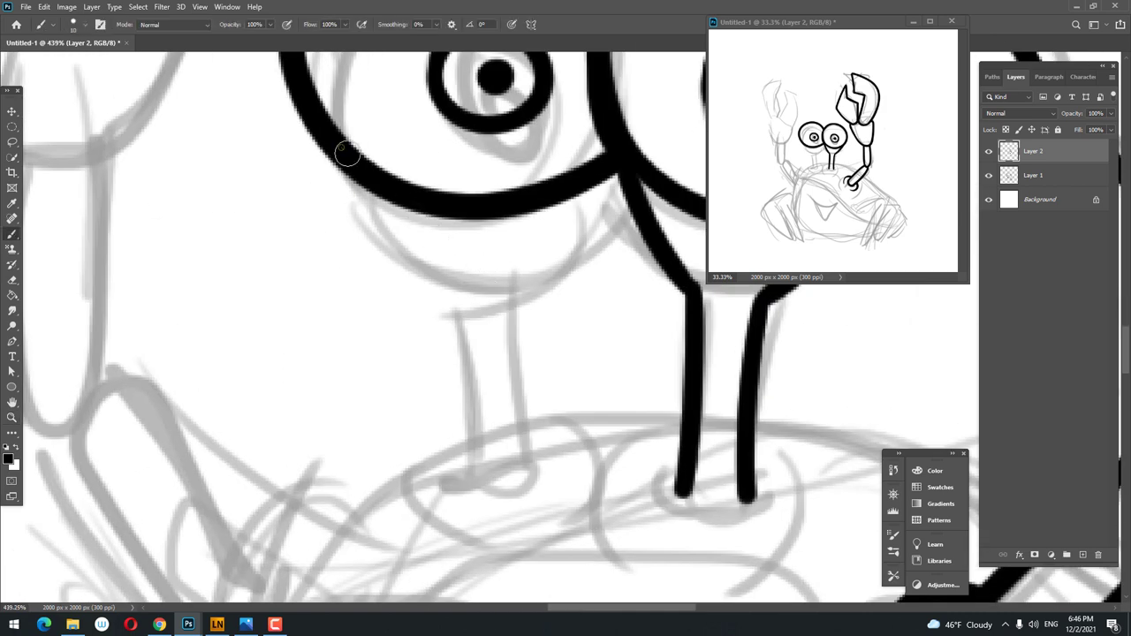
- Ink the left eyestalk's curved lines down from the left eye
{"action": "left_click_drag", "start_coordinate": [347, 152], "coordinate": [446, 302]}
{"action": "key", "text": "ctrl+z"}
{"action": "mouse_move", "coordinate": [346, 187]}
{"action": "left_mouse_down"}
{"action": "mouse_move", "coordinate": [461, 291]}
{"action": "mouse_move", "coordinate": [475, 467]}
{"action": "left_mouse_up"}
{"action": "mouse_move", "coordinate": [521, 348]}
{"action": "left_mouse_down"}
{"action": "mouse_move", "coordinate": [527, 277]}
{"action": "mouse_move", "coordinate": [636, 159]}
{"action": "left_mouse_up"}
{"action": "key", "text": "z"}
{"action": "left_click_drag", "start_coordinate": [530, 265], "coordinate": [424, 265]}
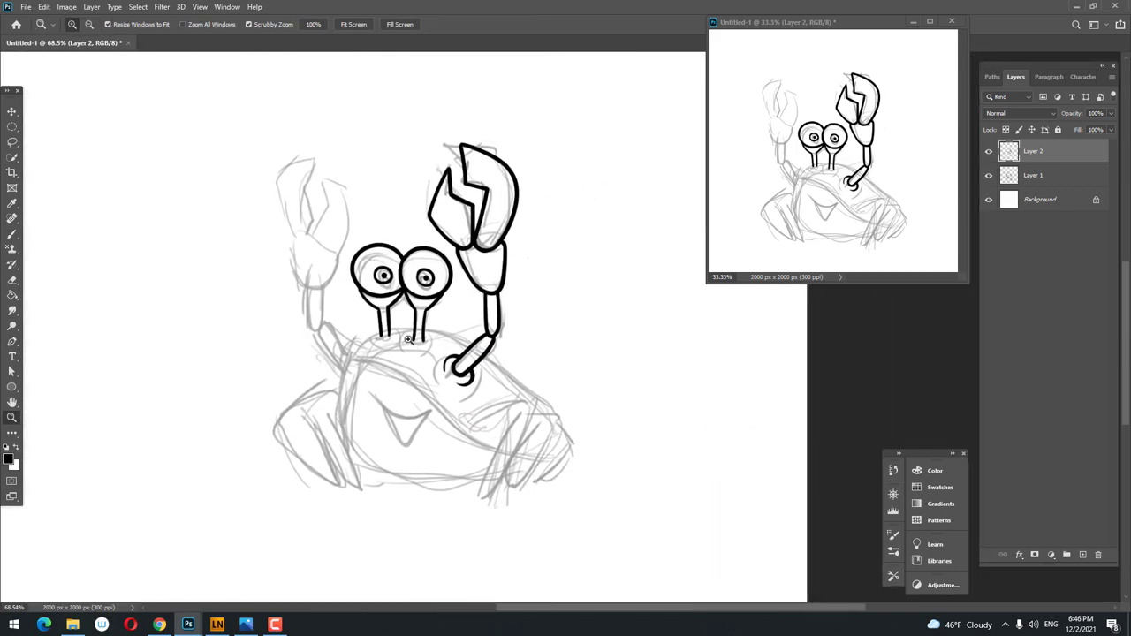
{"action": "left_click_drag", "start_coordinate": [441, 349], "coordinate": [501, 349]}
{"action": "key", "text": "b"}
- Close both eyestalk bases and curl a foot around the left base
{"action": "left_click_drag", "start_coordinate": [482, 389], "coordinate": [530, 353]}
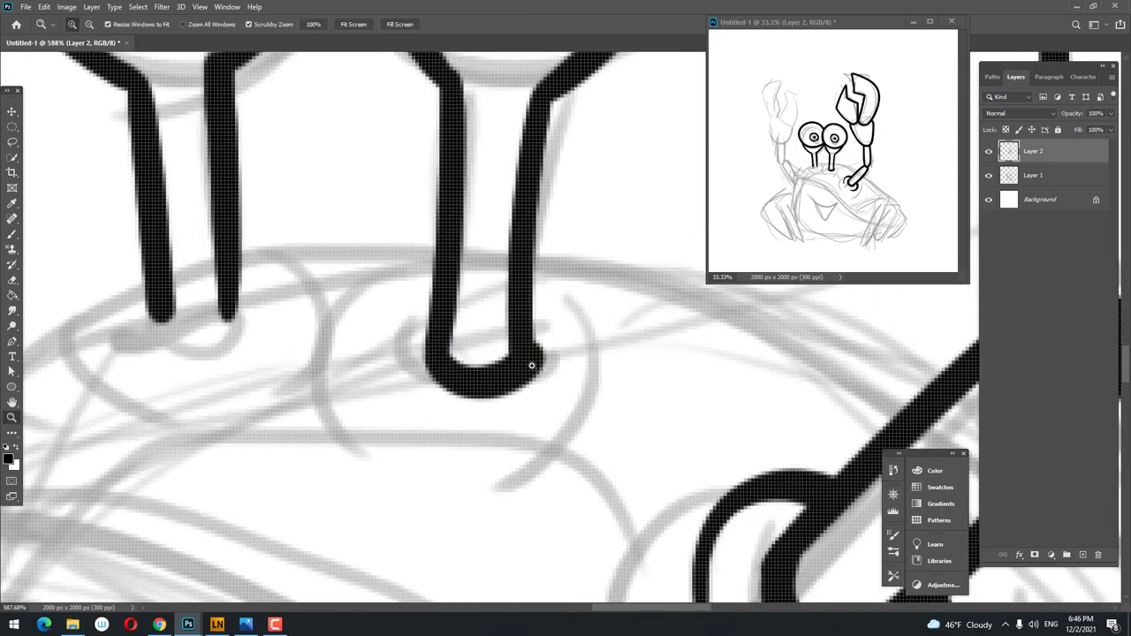
{"action": "left_click_drag", "start_coordinate": [194, 354], "coordinate": [432, 371]}
{"action": "key", "text": "z"}
{"action": "mouse_move", "coordinate": [371, 340]}
{"action": "left_mouse_down"}
{"action": "mouse_move", "coordinate": [455, 344]}
{"action": "mouse_move", "coordinate": [462, 306]}
{"action": "left_mouse_up"}
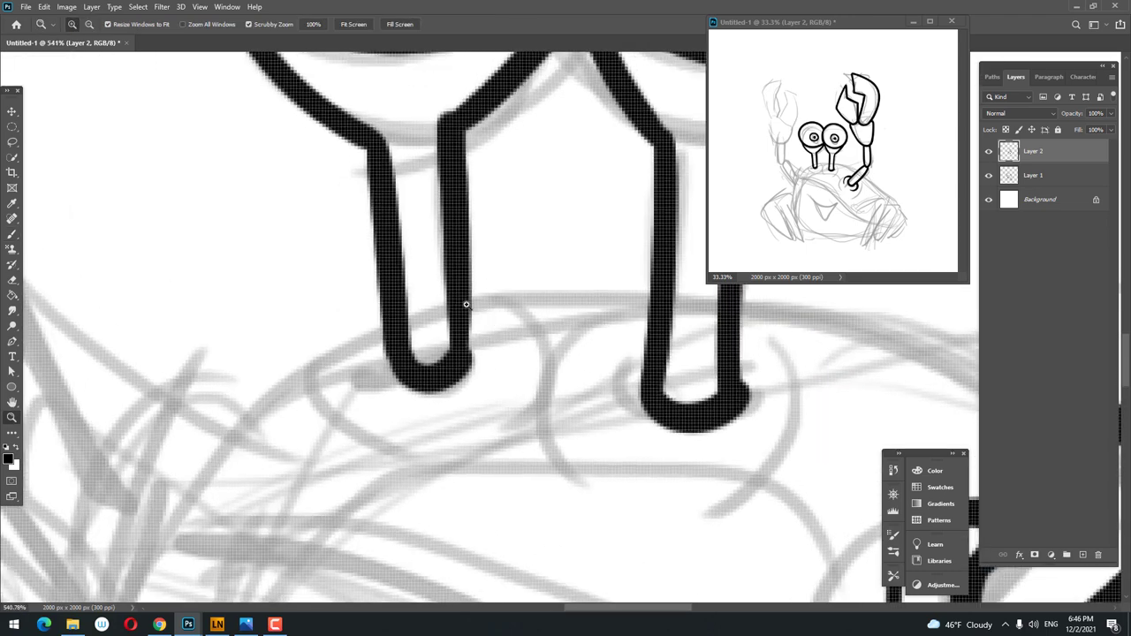
{"action": "mouse_move", "coordinate": [471, 378]}
{"action": "left_mouse_down"}
{"action": "mouse_move", "coordinate": [425, 399]}
{"action": "mouse_move", "coordinate": [480, 373]}
{"action": "mouse_move", "coordinate": [528, 262]}
{"action": "left_mouse_up"}
{"action": "key", "text": "b"}
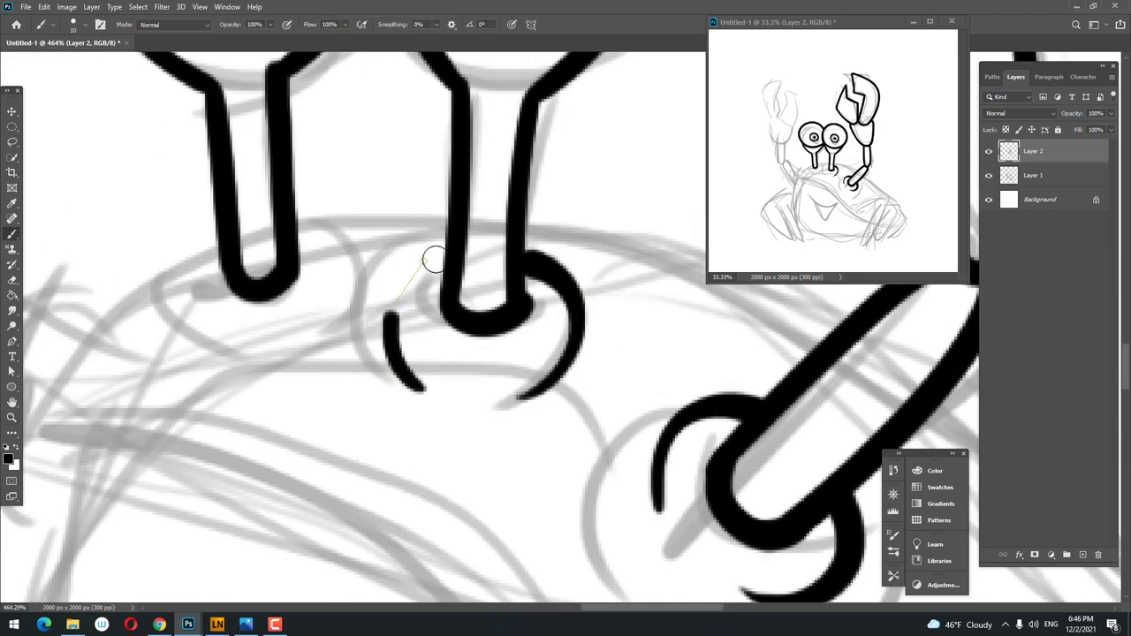
{"action": "left_click_drag", "start_coordinate": [433, 259], "coordinate": [469, 379]}
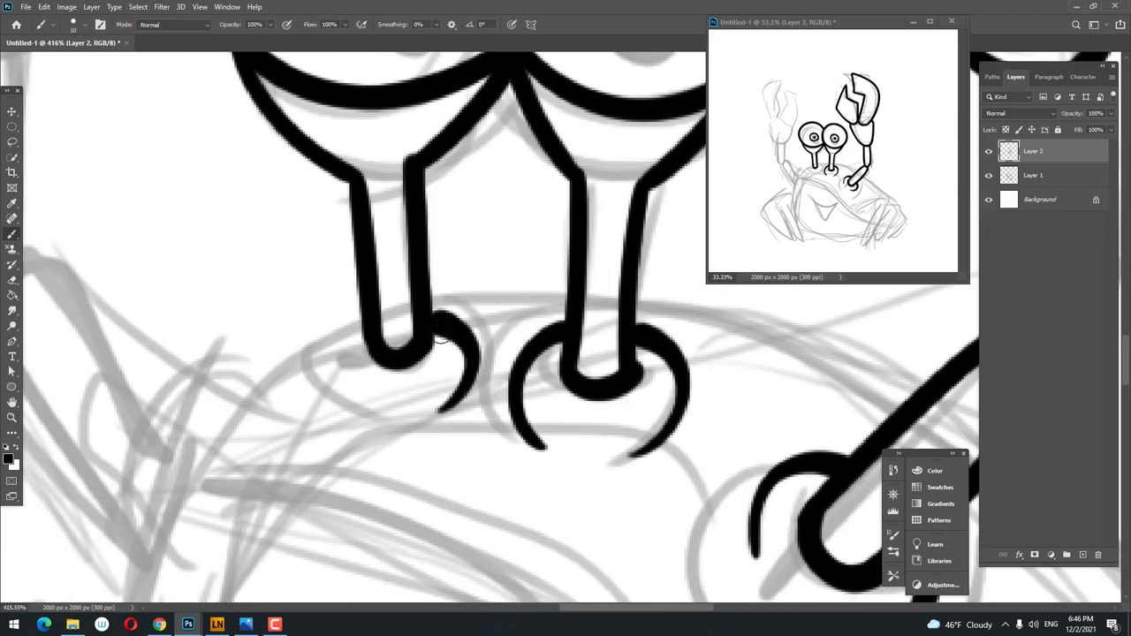
{"action": "key", "text": "z"}
{"action": "left_click_drag", "start_coordinate": [353, 320], "coordinate": [502, 295]}
- Scribble thick black eyebrows above the right and left eyes
{"action": "key", "text": "b"}
{"action": "left_click_drag", "start_coordinate": [412, 258], "coordinate": [606, 328]}
{"action": "mouse_move", "coordinate": [433, 234]}
{"action": "left_mouse_down"}
{"action": "mouse_move", "coordinate": [645, 328]}
{"action": "mouse_move", "coordinate": [636, 305]}
{"action": "left_mouse_up"}
{"action": "key", "text": "z"}
{"action": "left_click_drag", "start_coordinate": [530, 265], "coordinate": [459, 265]}
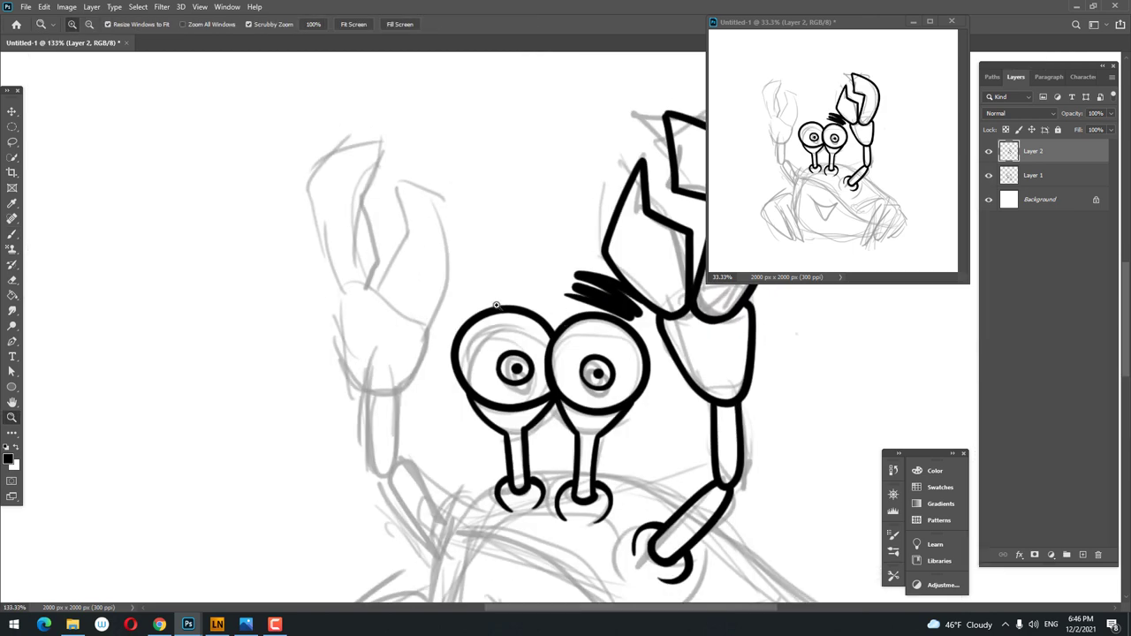
{"action": "key", "text": "b"}
{"action": "mouse_move", "coordinate": [335, 313]}
{"action": "left_mouse_down"}
{"action": "mouse_move", "coordinate": [389, 313]}
{"action": "mouse_move", "coordinate": [579, 250]}
{"action": "left_mouse_up"}
{"action": "mouse_move", "coordinate": [407, 276]}
{"action": "left_mouse_down"}
{"action": "mouse_move", "coordinate": [560, 220]}
{"action": "mouse_move", "coordinate": [581, 185]}
{"action": "mouse_move", "coordinate": [477, 203]}
{"action": "left_mouse_up"}
{"action": "key", "text": "z"}
{"action": "left_click_drag", "start_coordinate": [440, 291], "coordinate": [512, 388]}
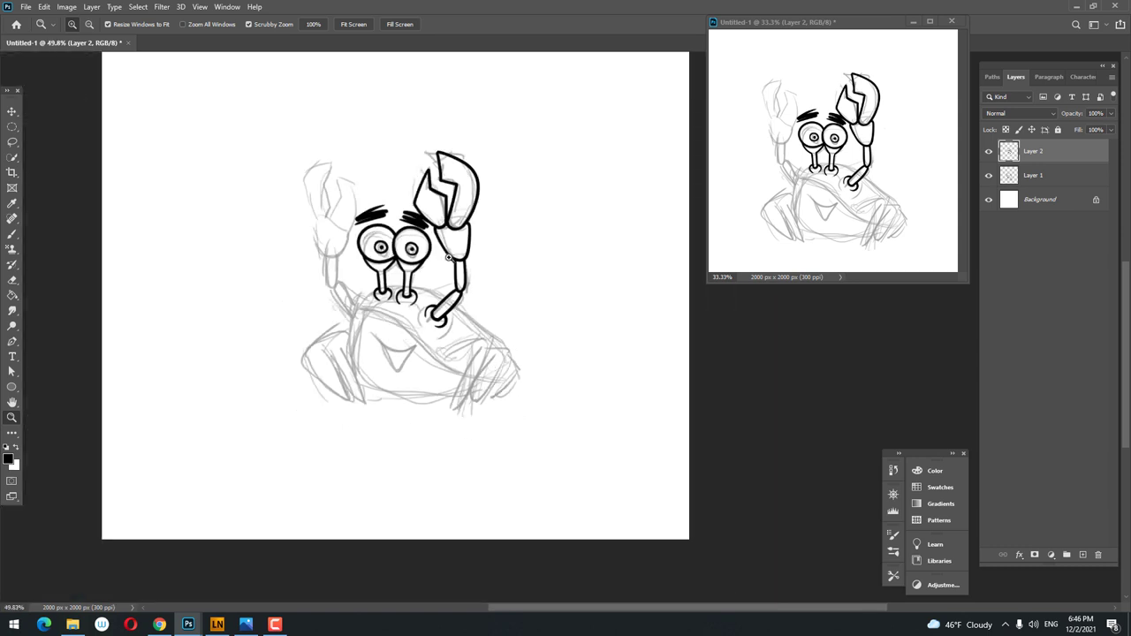
{"action": "left_click_drag", "start_coordinate": [358, 201], "coordinate": [402, 295]}
- Lasso the left eyebrow, nudge it slightly down with Free Transform, and deselect
{"action": "key", "text": "l"}
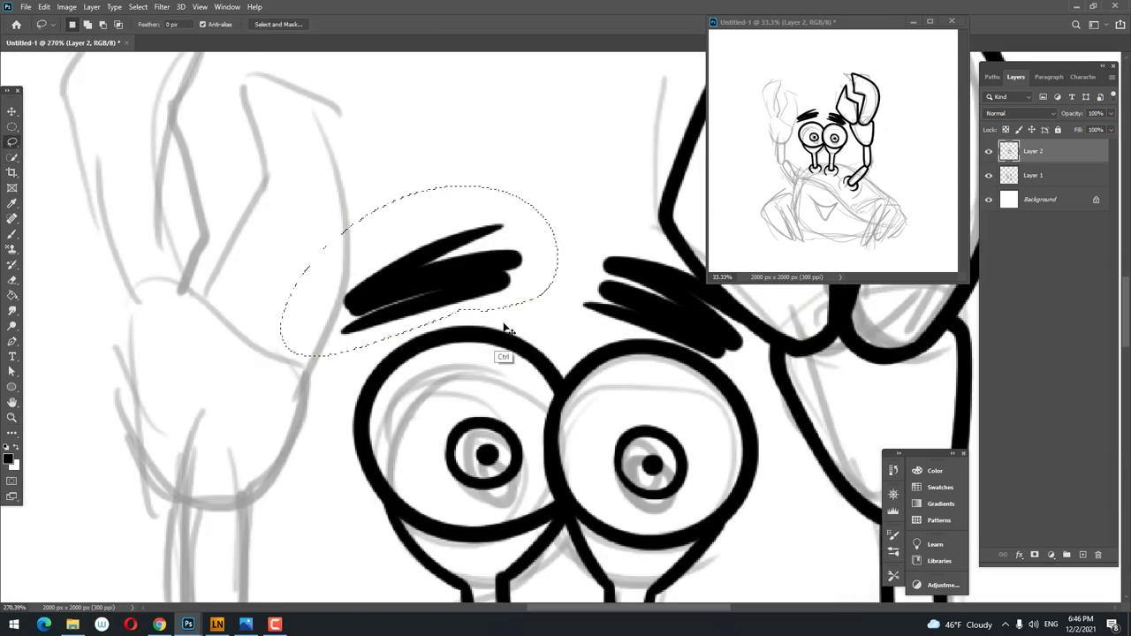
{"action": "key", "text": "ctrl+t"}
{"action": "left_click_drag", "start_coordinate": [500, 255], "coordinate": [502, 268]}
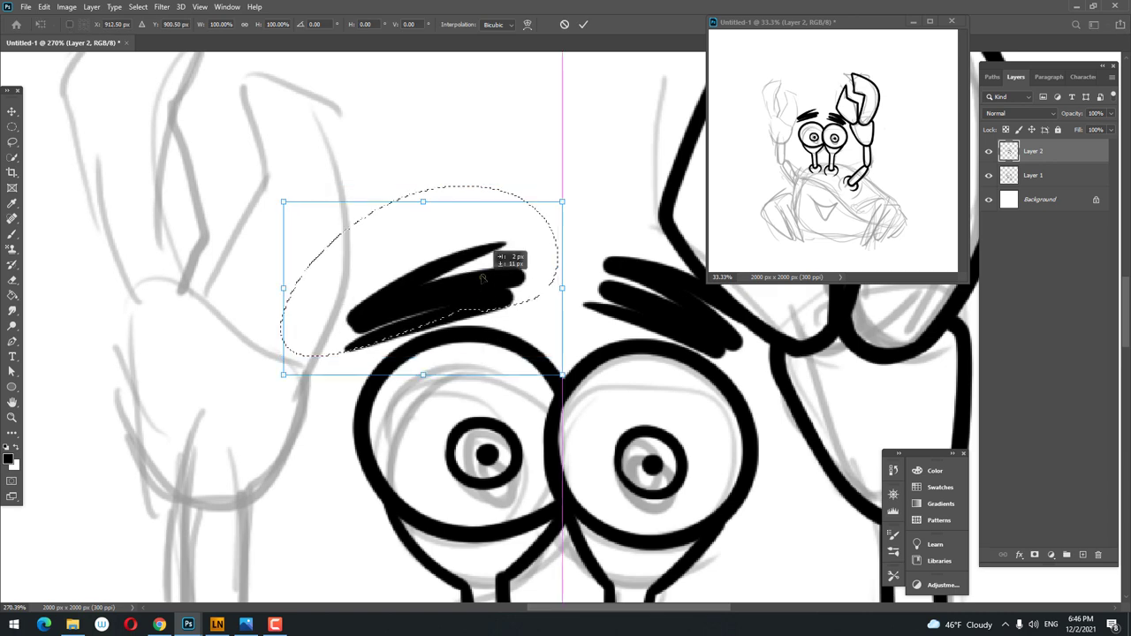
{"action": "left_click", "coordinate": [583, 24]}
{"action": "right_click", "coordinate": [486, 238]}
{"action": "left_click", "coordinate": [508, 245]}
{"action": "scroll", "coordinate": [441, 327], "scroll_direction": "down", "scroll_amount": 5}
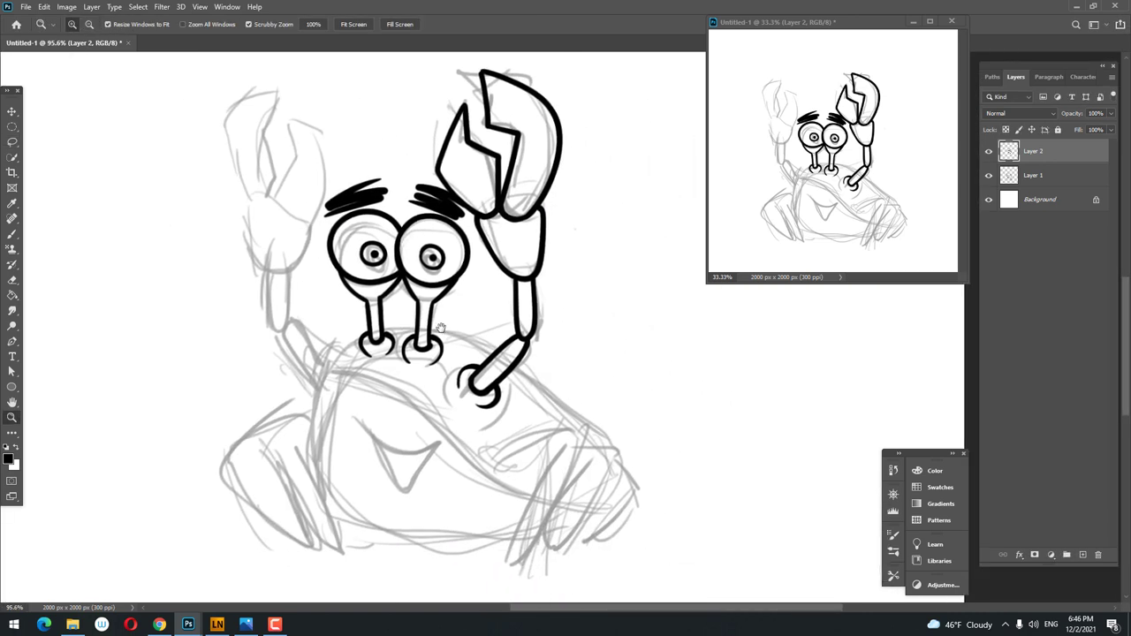
{"action": "scroll", "coordinate": [440, 328], "scroll_direction": "up", "scroll_amount": 5}
- Ink the lower claw's first long pointed finger, undoing stray curves and joining its top
{"action": "key", "text": "b"}
{"action": "left_click_drag", "start_coordinate": [226, 253], "coordinate": [530, 474]}
{"action": "scroll", "coordinate": [503, 353], "scroll_direction": "up", "scroll_amount": 2}
{"action": "key", "text": "ctrl+z"}
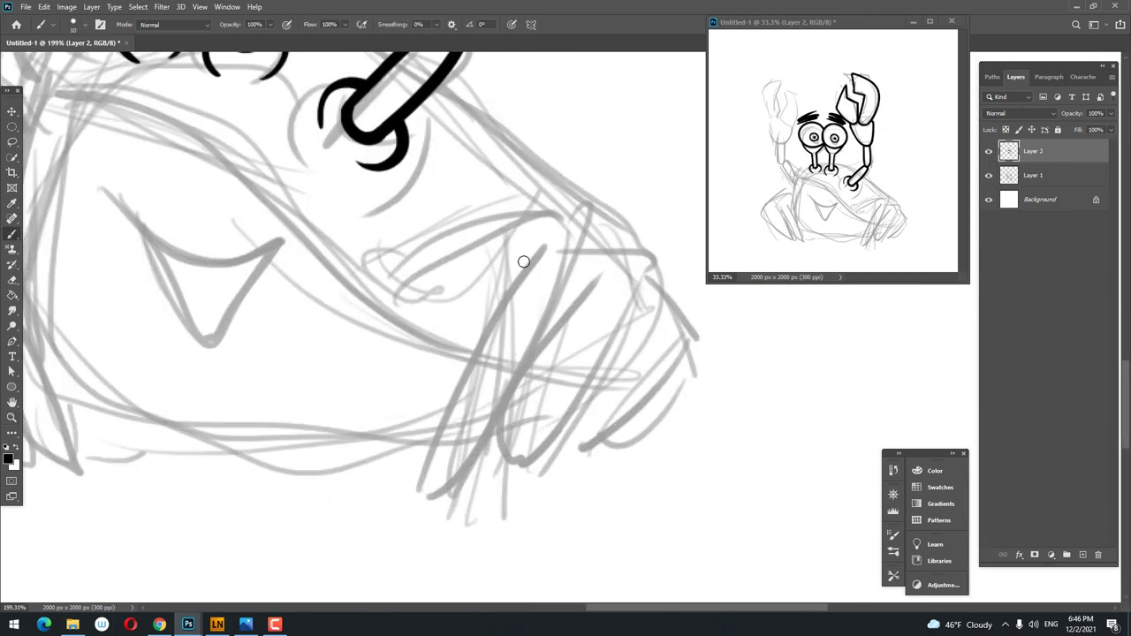
{"action": "left_click_drag", "start_coordinate": [415, 498], "coordinate": [570, 235]}
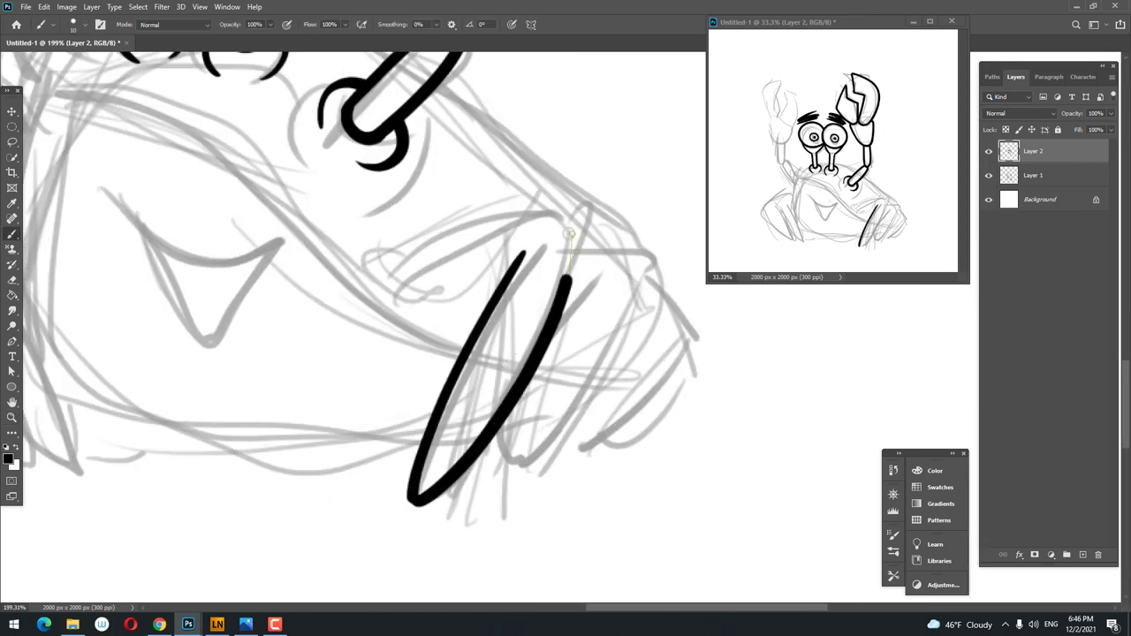
{"action": "scroll", "coordinate": [520, 310], "scroll_direction": "up", "scroll_amount": 1}
{"action": "key", "text": "ctrl+z"}
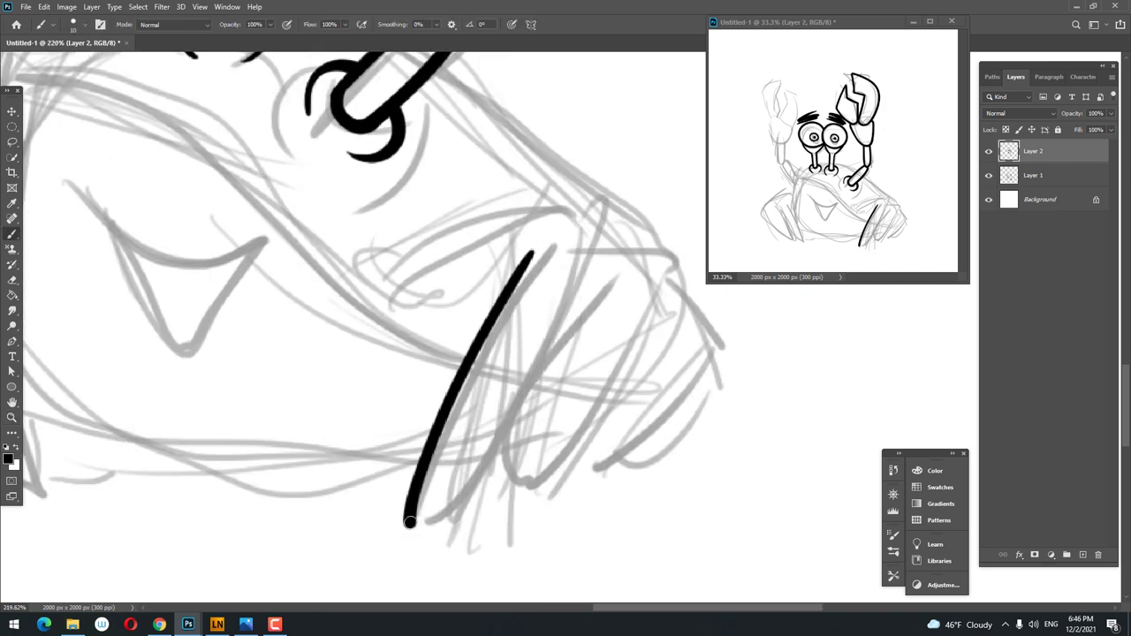
{"action": "mouse_move", "coordinate": [422, 523]}
{"action": "left_mouse_down"}
{"action": "mouse_move", "coordinate": [583, 221]}
{"action": "mouse_move", "coordinate": [528, 258]}
{"action": "left_mouse_up"}
{"action": "scroll", "coordinate": [537, 315], "scroll_direction": "down", "scroll_amount": 1}
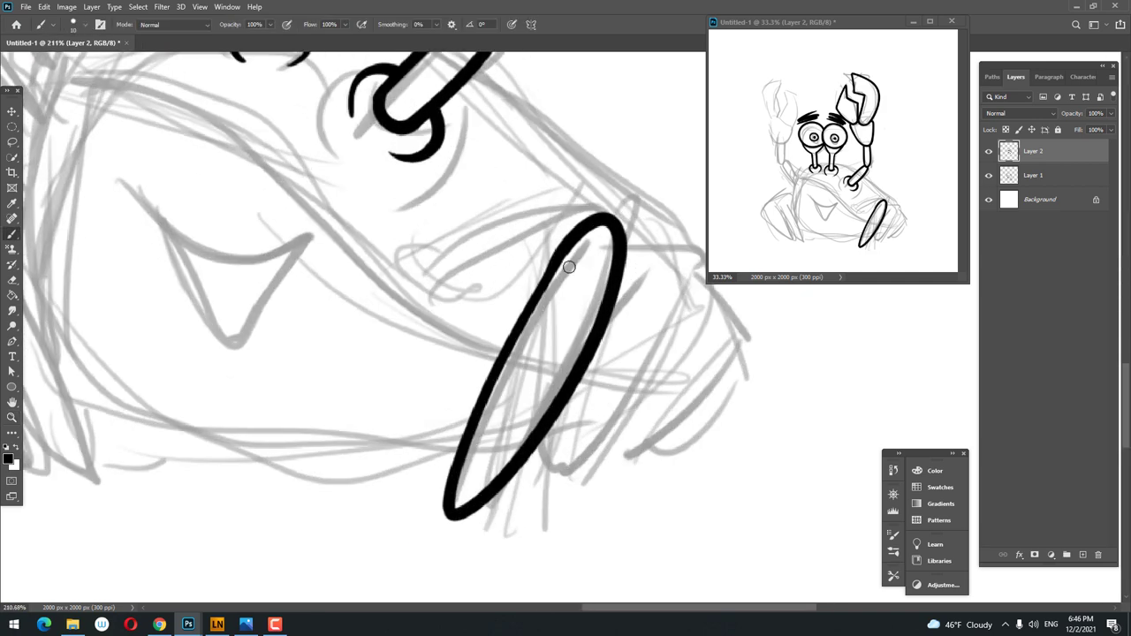
{"action": "left_click_drag", "start_coordinate": [445, 290], "coordinate": [433, 251]}
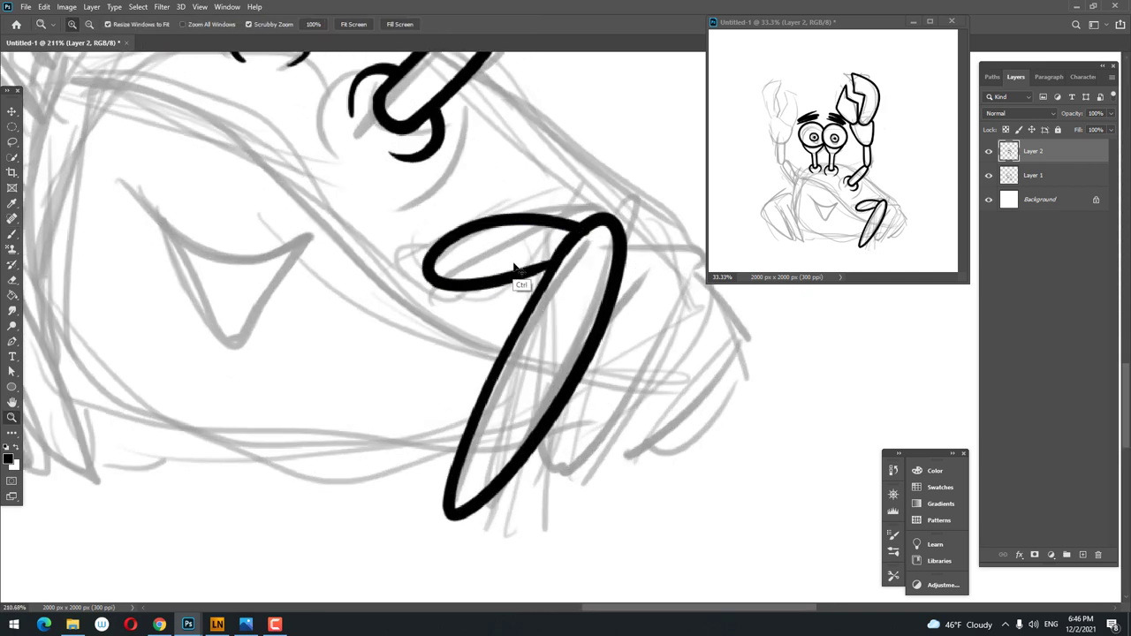
{"action": "key", "text": "ctrl+z"}
{"action": "key", "text": "ctrl+z"}
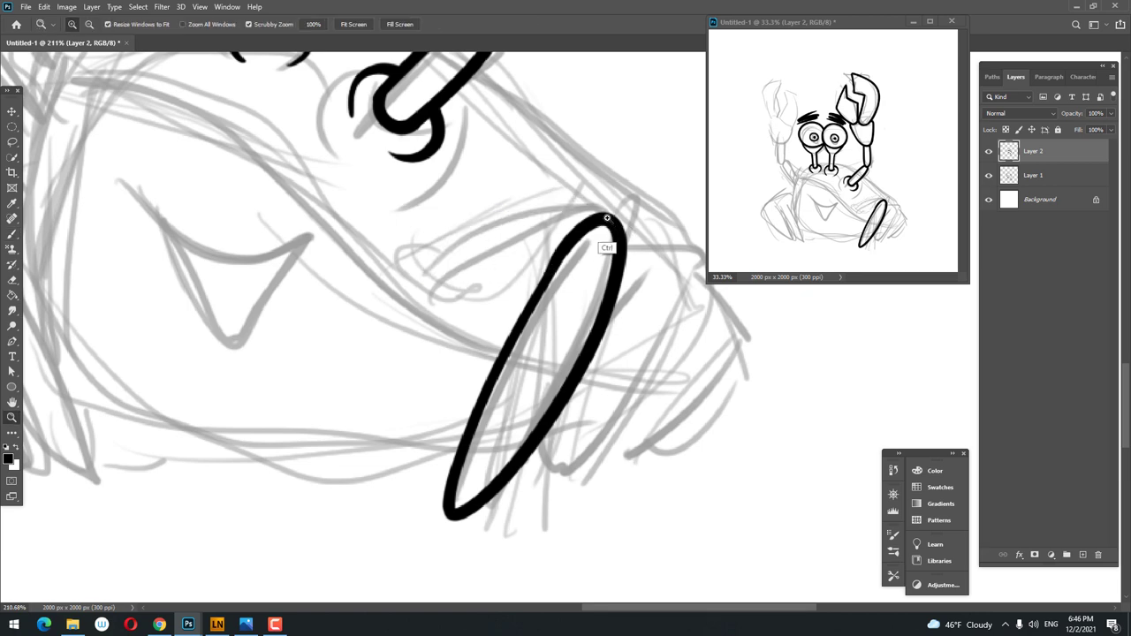
{"action": "left_click_drag", "start_coordinate": [486, 290], "coordinate": [543, 294]}
{"action": "scroll", "coordinate": [543, 294], "scroll_direction": "down", "scroll_amount": 3}
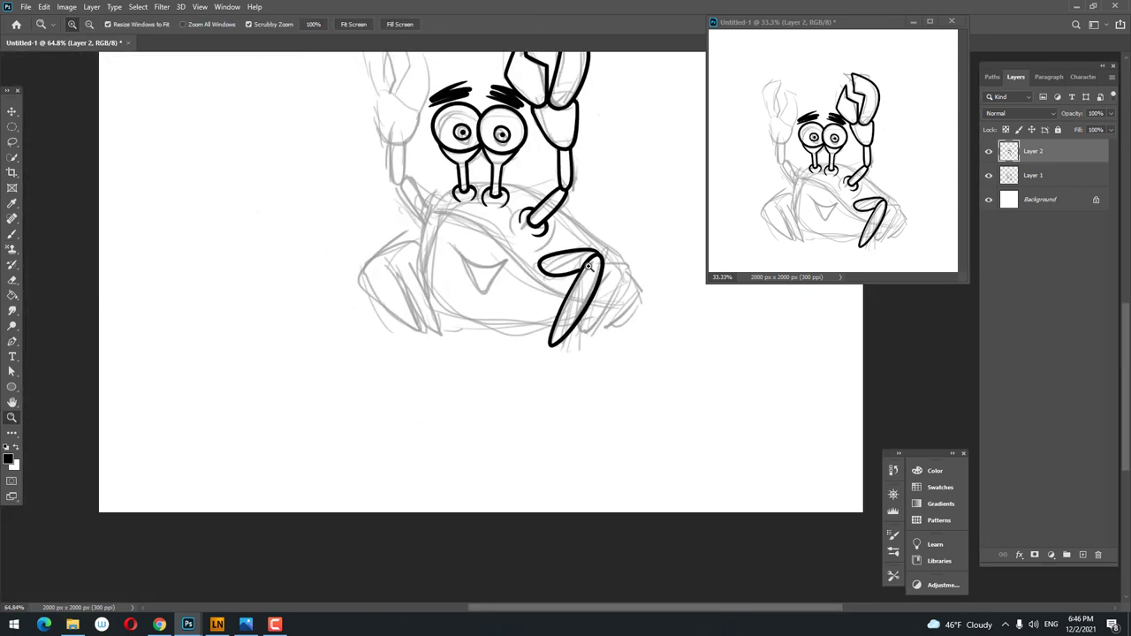
{"action": "scroll", "coordinate": [522, 309], "scroll_direction": "up", "scroll_amount": 3}
{"action": "scroll", "coordinate": [499, 331], "scroll_direction": "up", "scroll_amount": 2}
{"action": "left_click", "coordinate": [558, 291], "text": "shift"}
{"action": "scroll", "coordinate": [558, 292], "scroll_direction": "down", "scroll_amount": 3}
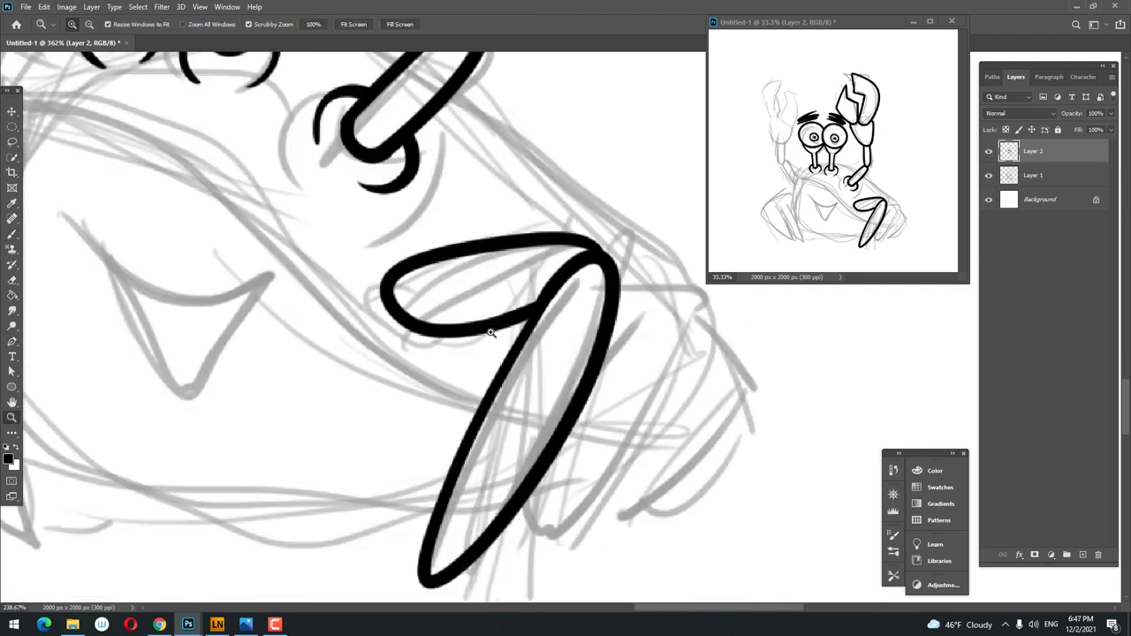
{"action": "scroll", "coordinate": [351, 282], "scroll_direction": "up", "scroll_amount": 3}
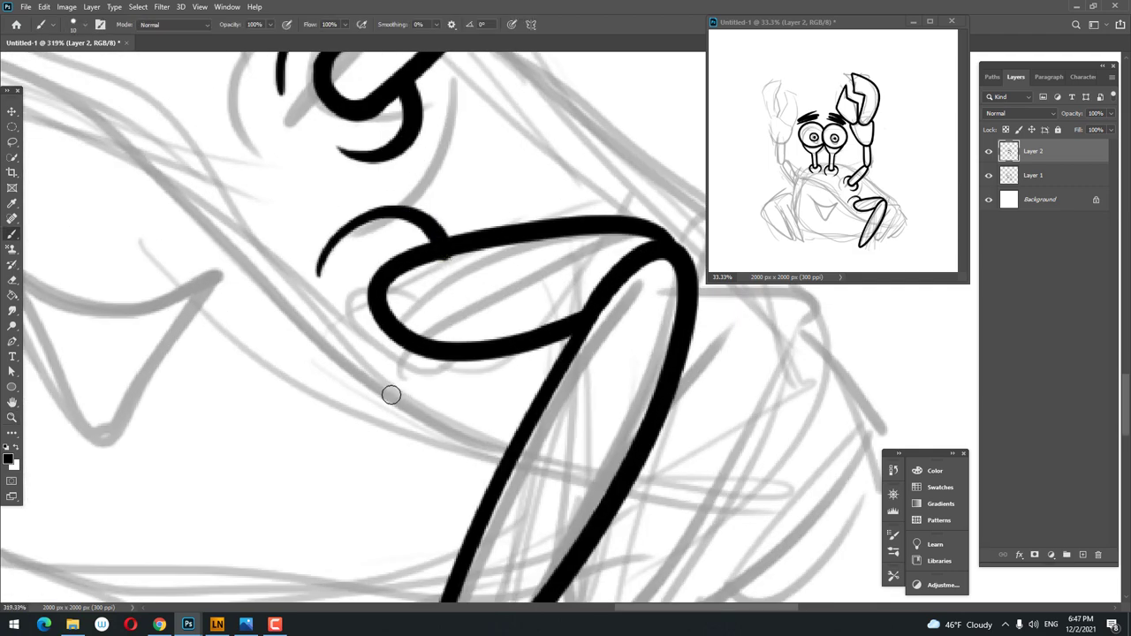
{"action": "left_click", "coordinate": [471, 360], "text": "shift"}
{"action": "scroll", "coordinate": [471, 361], "scroll_direction": "down", "scroll_amount": 4}
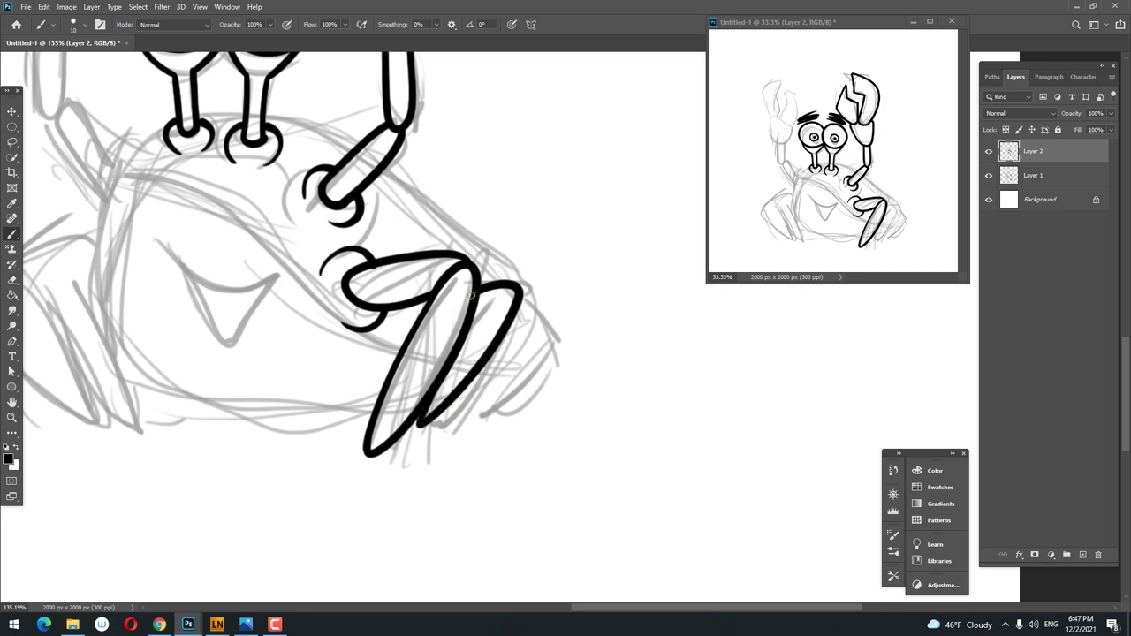
- Add a second long finger beside the first and a hooked third finger
{"action": "scroll", "coordinate": [518, 366], "scroll_direction": "up", "scroll_amount": 2}
{"action": "scroll", "coordinate": [408, 508], "scroll_direction": "up", "scroll_amount": 2}
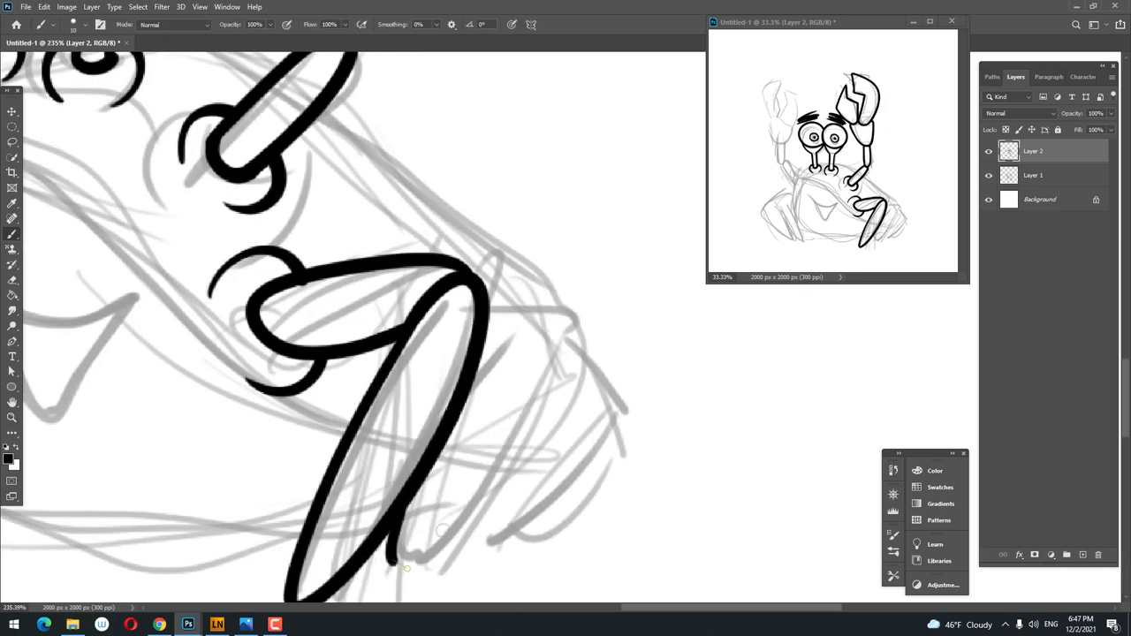
{"action": "left_click_drag", "start_coordinate": [406, 566], "coordinate": [494, 310]}
{"action": "scroll", "coordinate": [499, 255], "scroll_direction": "down", "scroll_amount": 2}
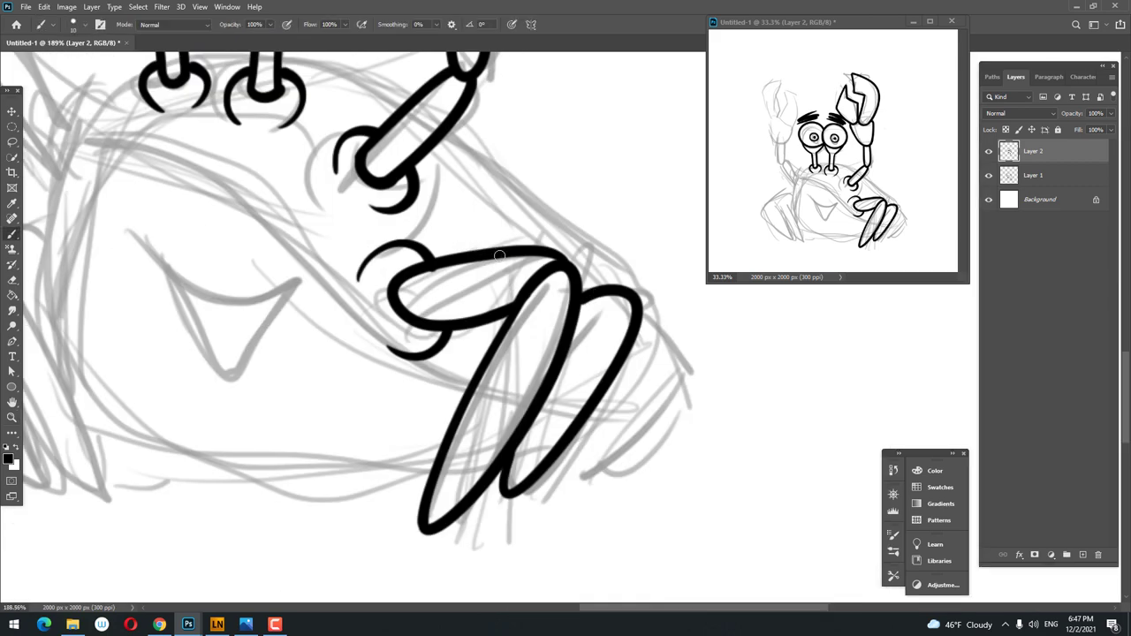
{"action": "left_click", "coordinate": [626, 292], "text": "shift"}
{"action": "scroll", "coordinate": [626, 292], "scroll_direction": "down", "scroll_amount": 3}
{"action": "scroll", "coordinate": [517, 278], "scroll_direction": "up", "scroll_amount": 4}
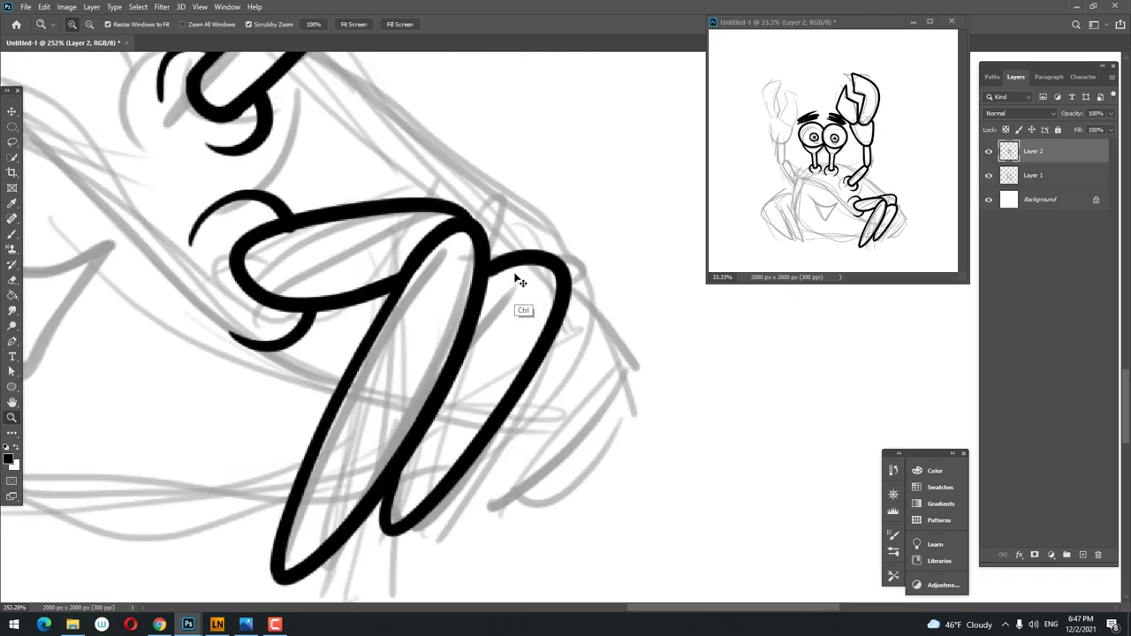
{"action": "scroll", "coordinate": [557, 258], "scroll_direction": "down", "scroll_amount": 3}
{"action": "scroll", "coordinate": [505, 334], "scroll_direction": "down", "scroll_amount": 1}
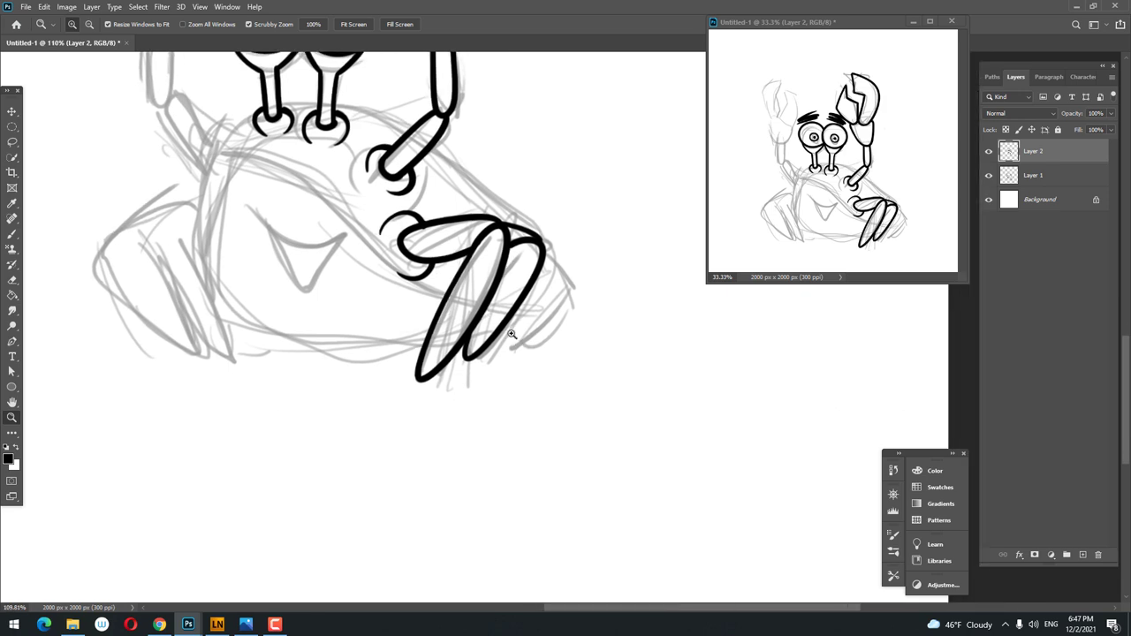
{"action": "scroll", "coordinate": [504, 334], "scroll_direction": "up", "scroll_amount": 1}
{"action": "scroll", "coordinate": [583, 253], "scroll_direction": "up", "scroll_amount": 4}
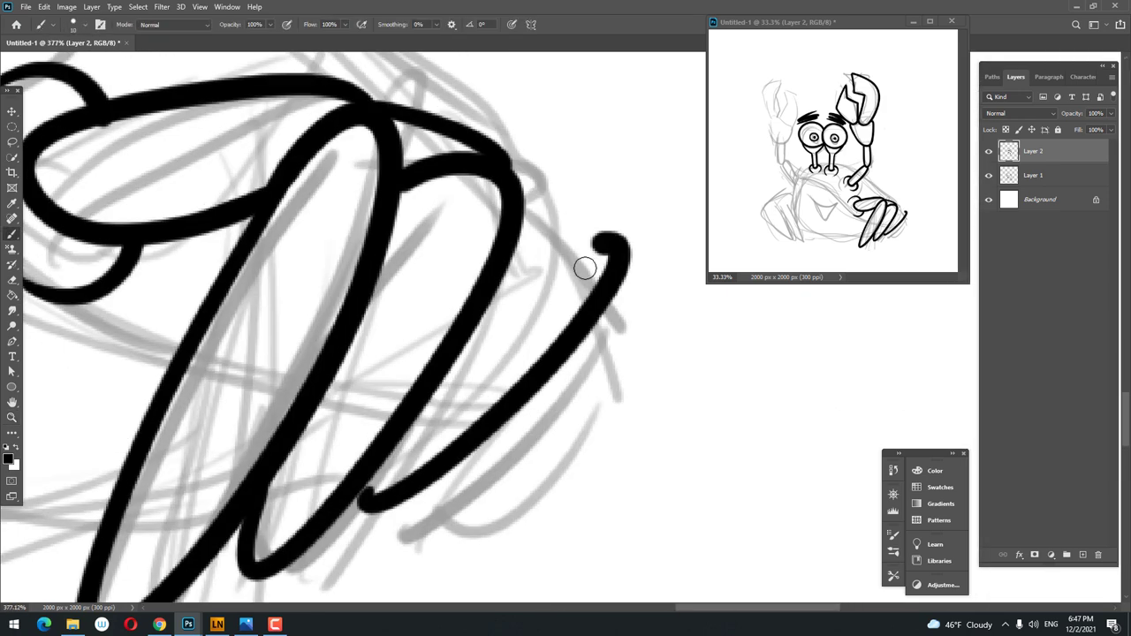
{"action": "key", "text": "ctrl+z"}
{"action": "left_click_drag", "start_coordinate": [571, 344], "coordinate": [505, 303]}
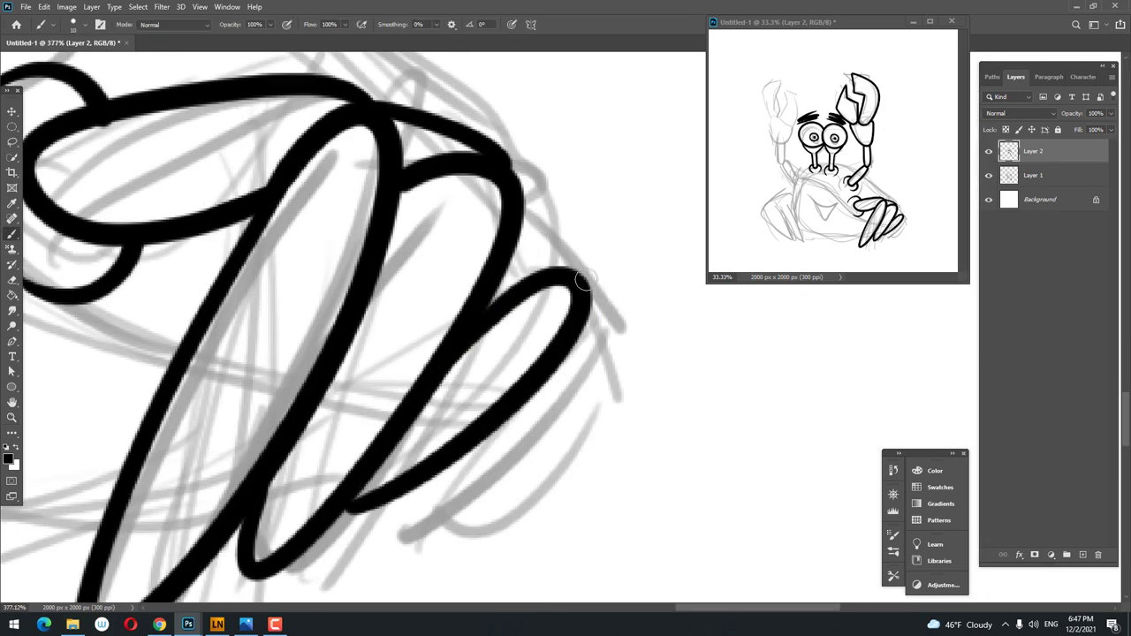
{"action": "scroll", "coordinate": [592, 265], "scroll_direction": "down", "scroll_amount": 4}
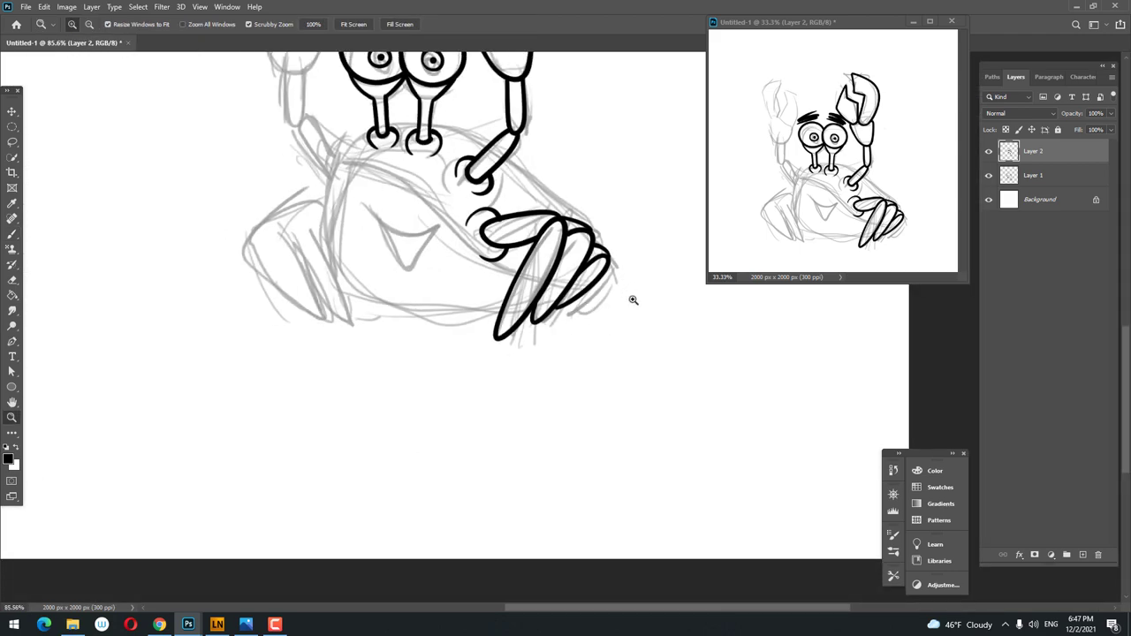
{"action": "scroll", "coordinate": [568, 421], "scroll_direction": "down", "scroll_amount": 2}
{"action": "scroll", "coordinate": [535, 367], "scroll_direction": "up", "scroll_amount": 3}
{"action": "scroll", "coordinate": [404, 298], "scroll_direction": "up", "scroll_amount": 3}
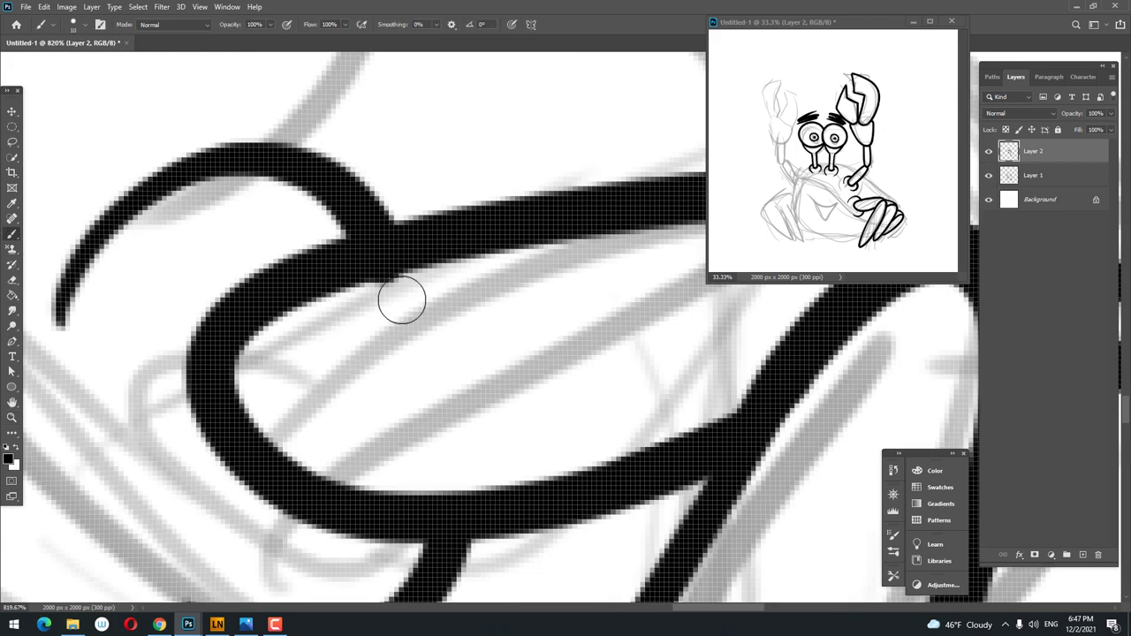
- Thicken the claw's left outline with a heavier brush stroke
{"action": "key", "text": "e"}
{"action": "scroll", "coordinate": [462, 355], "scroll_direction": "down", "scroll_amount": 3}
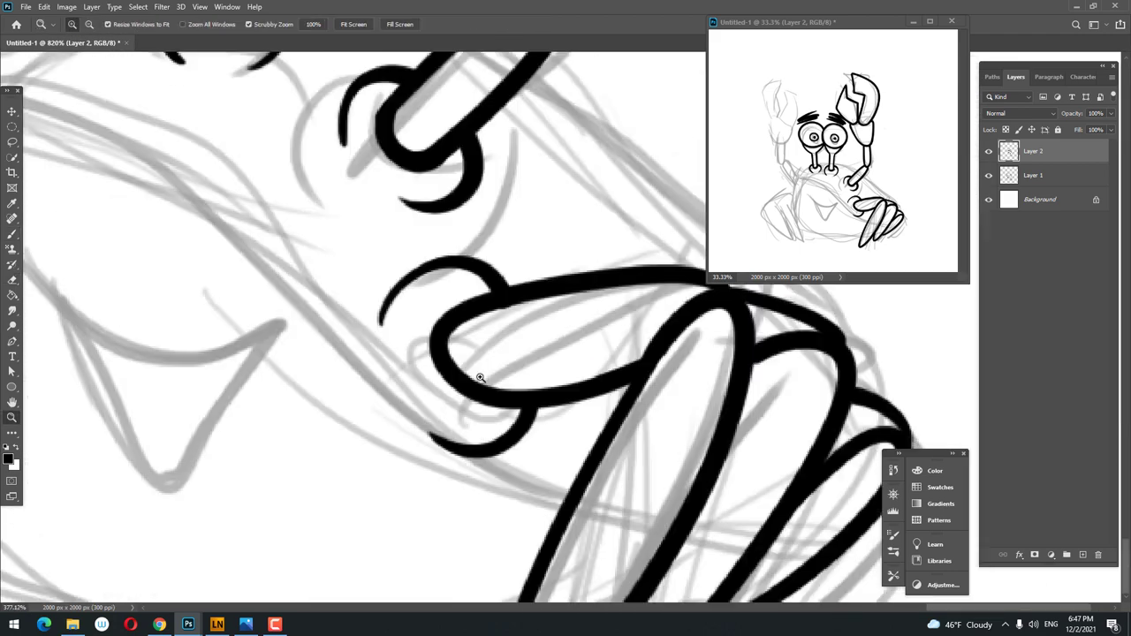
{"action": "scroll", "coordinate": [468, 336], "scroll_direction": "down", "scroll_amount": 3}
{"action": "scroll", "coordinate": [481, 294], "scroll_direction": "up", "scroll_amount": 1}
{"action": "key", "text": "b"}
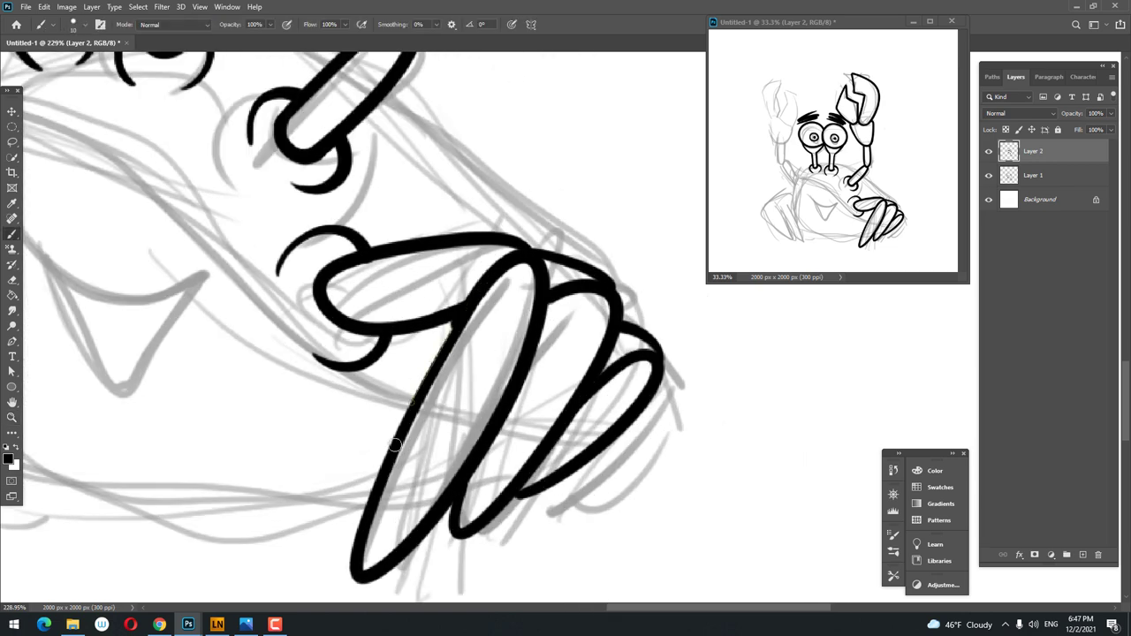
{"action": "left_click_drag", "start_coordinate": [395, 444], "coordinate": [452, 323]}
{"action": "scroll", "coordinate": [415, 424], "scroll_direction": "down", "scroll_amount": 3}
{"action": "scroll", "coordinate": [397, 389], "scroll_direction": "up", "scroll_amount": 3}
{"action": "scroll", "coordinate": [391, 375], "scroll_direction": "up", "scroll_amount": 1}
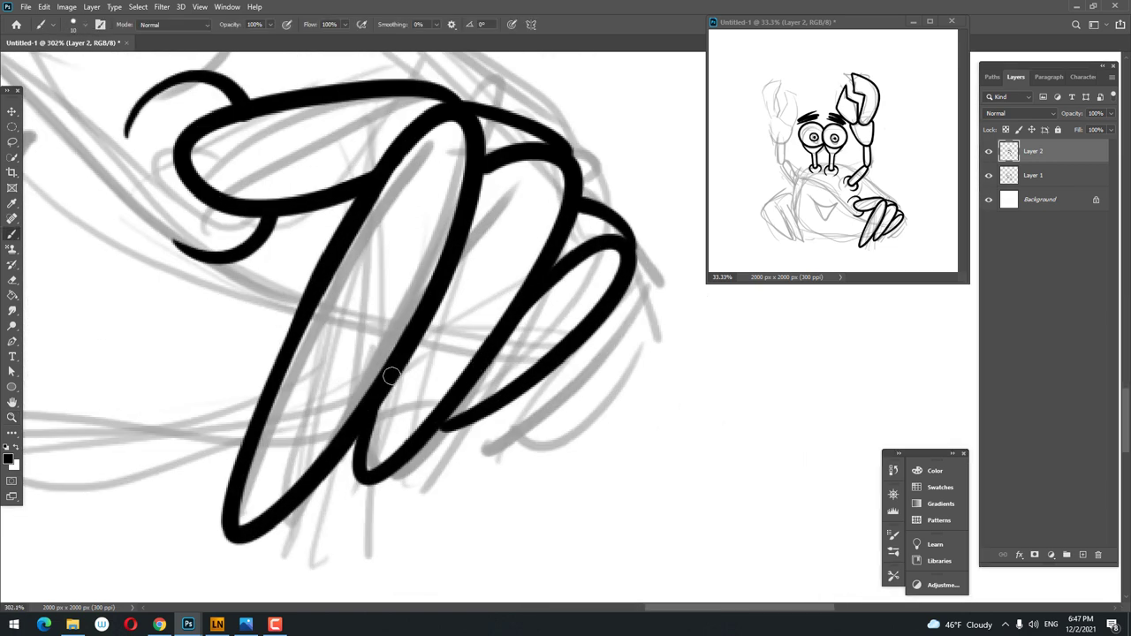
{"action": "scroll", "coordinate": [418, 462], "scroll_direction": "down", "scroll_amount": 3}
{"action": "scroll", "coordinate": [433, 437], "scroll_direction": "up", "scroll_amount": 4}
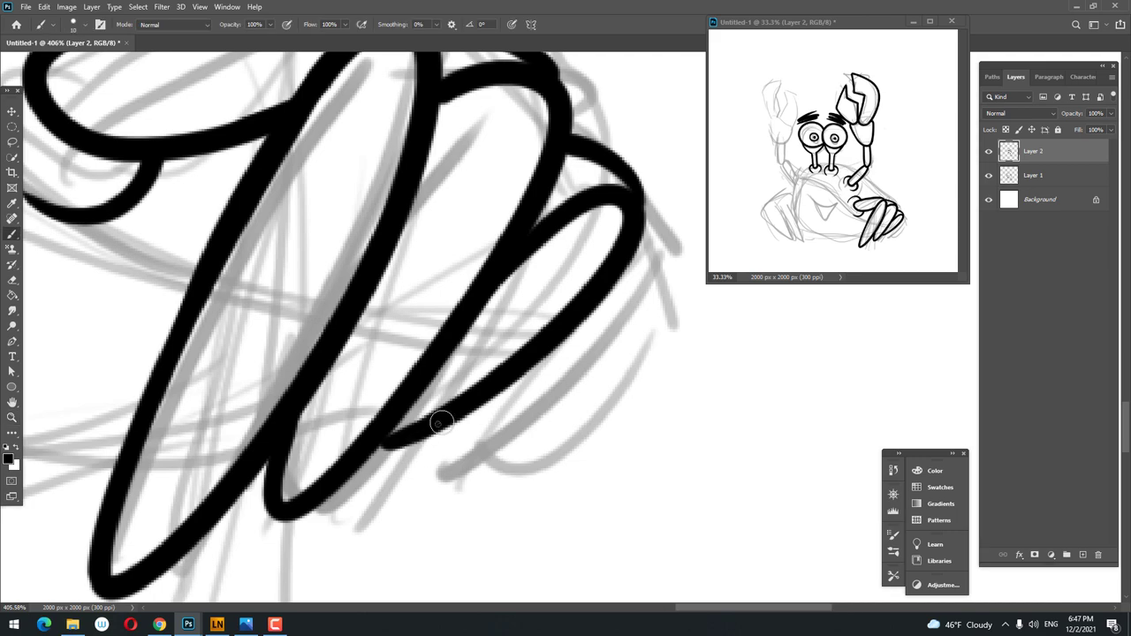
{"action": "key", "text": "z"}
{"action": "scroll", "coordinate": [494, 394], "scroll_direction": "down", "scroll_amount": 3}
{"action": "scroll", "coordinate": [460, 410], "scroll_direction": "up", "scroll_amount": 3}
{"action": "scroll", "coordinate": [462, 418], "scroll_direction": "down", "scroll_amount": 3}
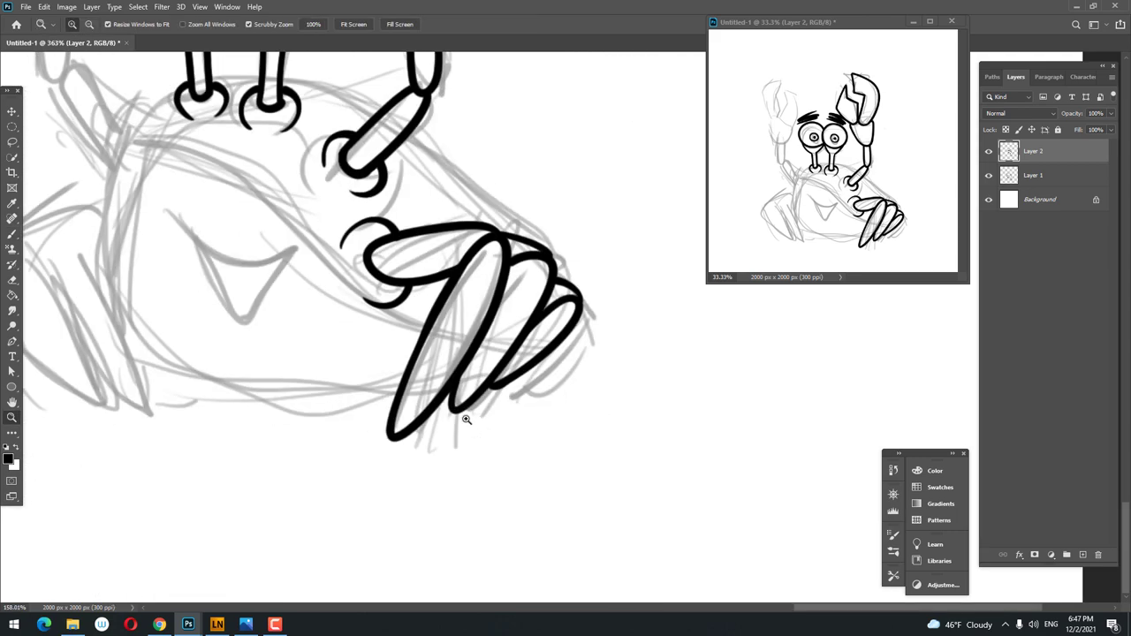
{"action": "scroll", "coordinate": [547, 371], "scroll_direction": "up", "scroll_amount": 3}
{"action": "scroll", "coordinate": [477, 318], "scroll_direction": "down", "scroll_amount": 3}
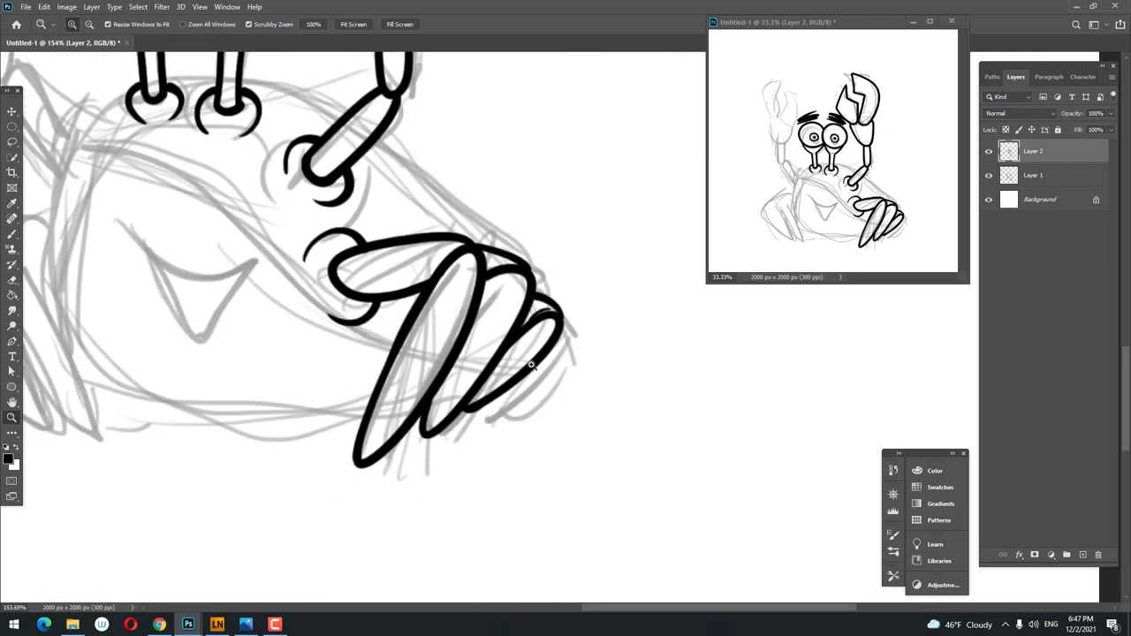
{"action": "scroll", "coordinate": [462, 362], "scroll_direction": "down", "scroll_amount": 2}
- Undo the old body outline and redraw its left side and bottom curve
{"action": "left_click_drag", "start_coordinate": [463, 362], "coordinate": [505, 461]}
{"action": "key", "text": "b"}
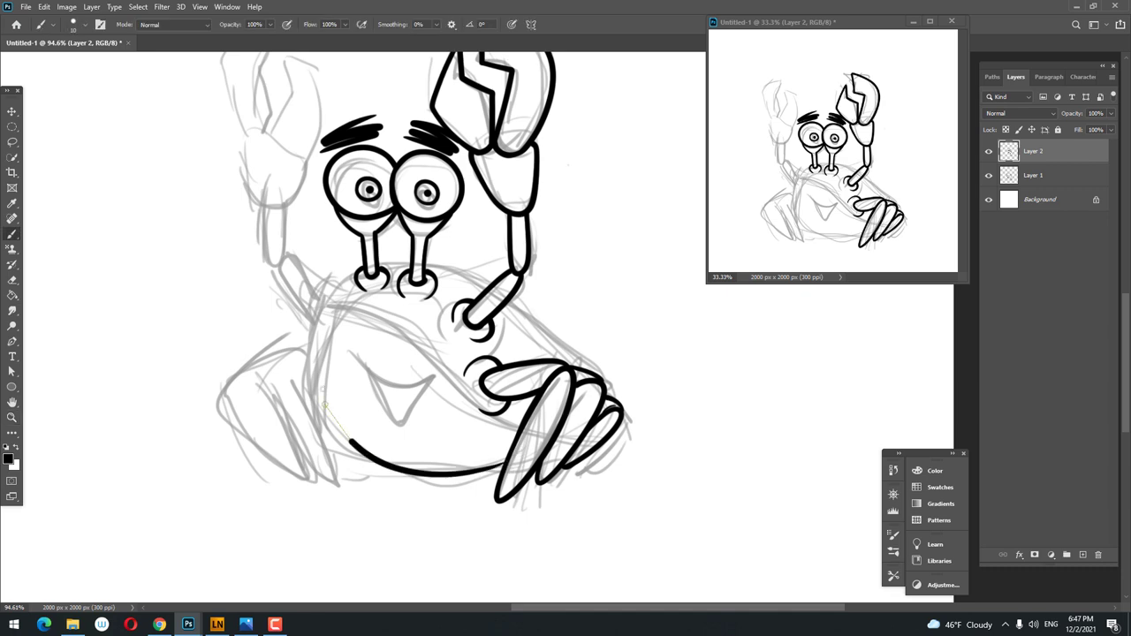
{"action": "key", "text": "ctrl+z"}
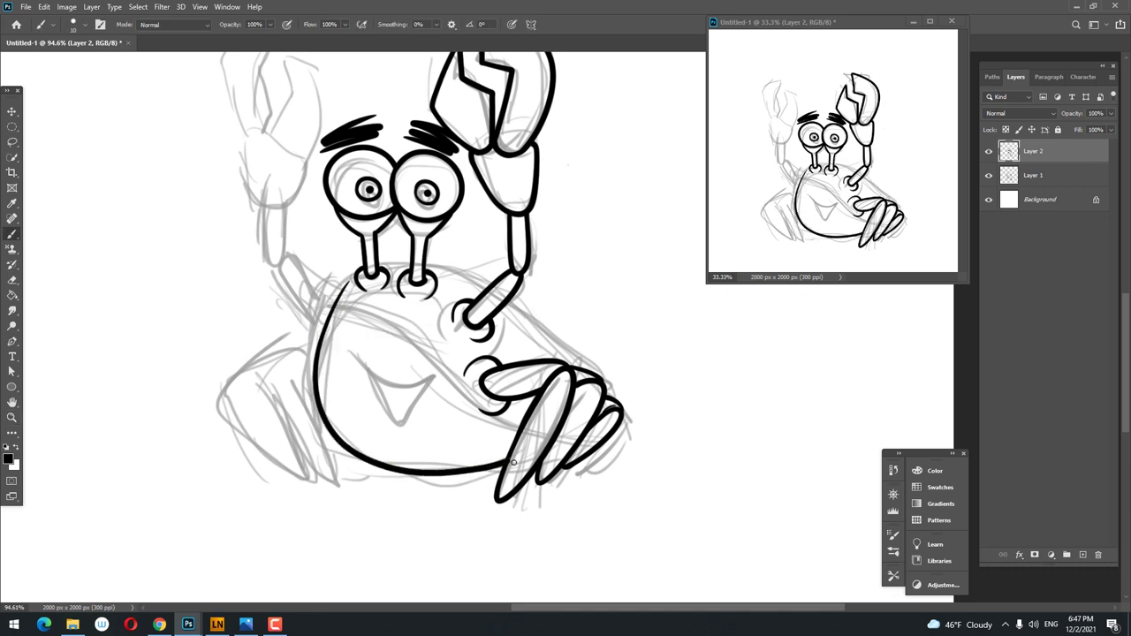
{"action": "key", "text": "z"}
{"action": "left_click_drag", "start_coordinate": [439, 305], "coordinate": [457, 270]}
{"action": "left_click", "coordinate": [380, 330], "text": "alt"}
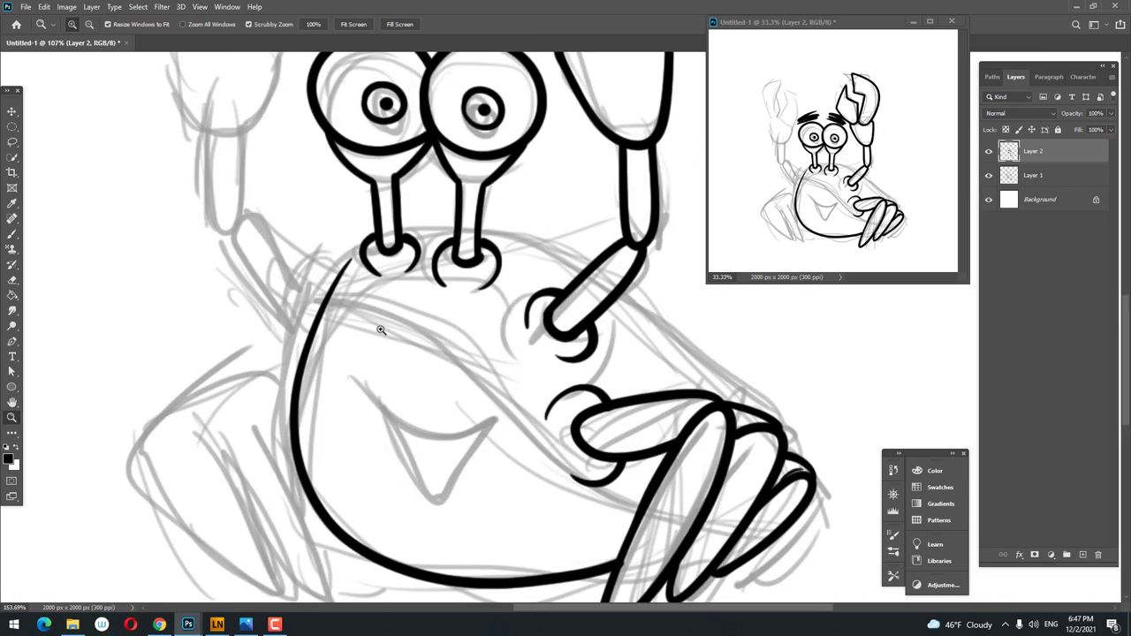
{"action": "key", "text": "ctrl+z"}
{"action": "key", "text": "b"}
{"action": "mouse_move", "coordinate": [353, 255]}
{"action": "left_mouse_down"}
{"action": "mouse_move", "coordinate": [278, 466]}
{"action": "mouse_move", "coordinate": [590, 575]}
{"action": "left_mouse_up"}
{"action": "key", "text": "z"}
{"action": "scroll", "coordinate": [424, 432], "scroll_direction": "down", "scroll_amount": 2}
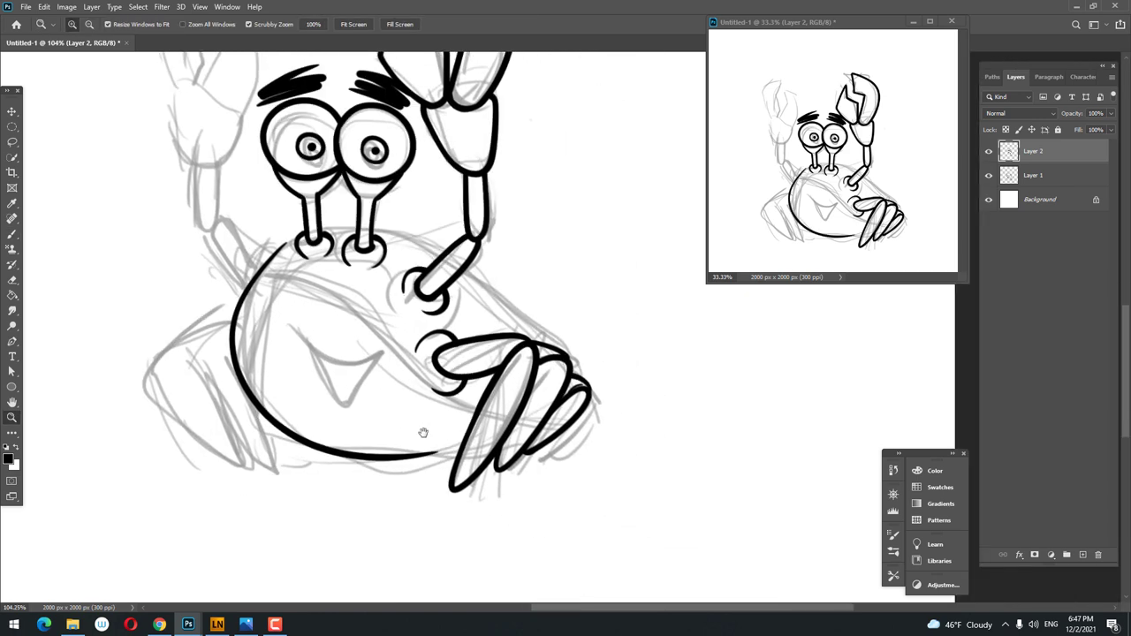
{"action": "key", "text": "ctrl+z"}
{"action": "scroll", "coordinate": [323, 328], "scroll_direction": "up", "scroll_amount": 2}
{"action": "key", "text": "b"}
{"action": "left_click_drag", "start_coordinate": [219, 484], "coordinate": [504, 539]}
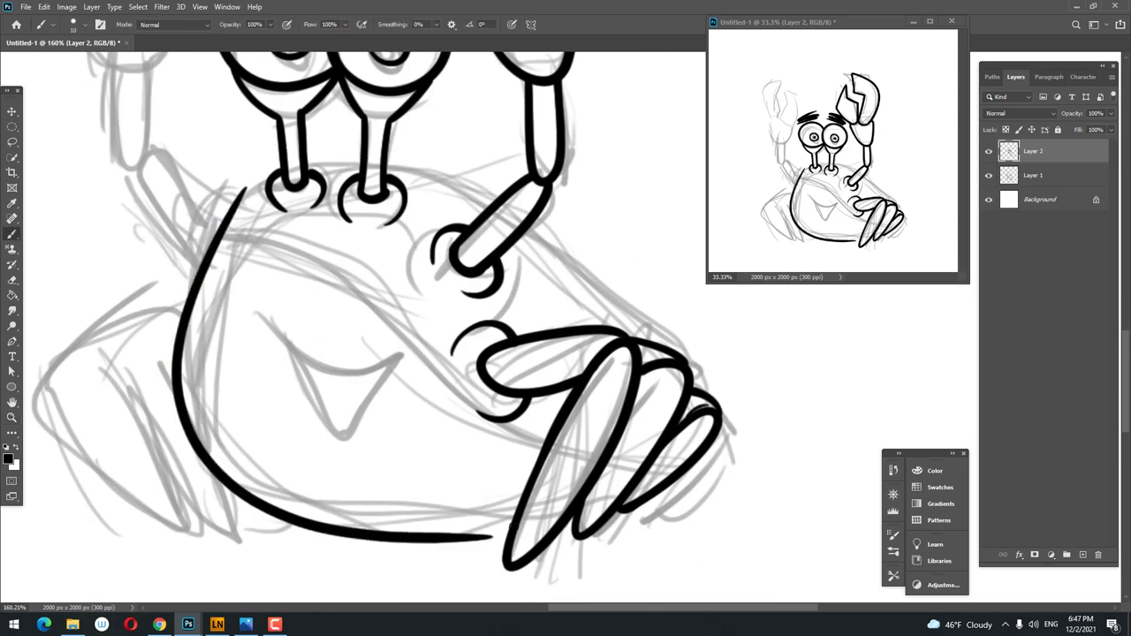
- Ink the tapered upper-left outline up to the eyestalks and the top edge toward the arm
{"action": "key", "text": "z"}
{"action": "scroll", "coordinate": [242, 176], "scroll_direction": "up", "scroll_amount": 4}
{"action": "key", "text": "b"}
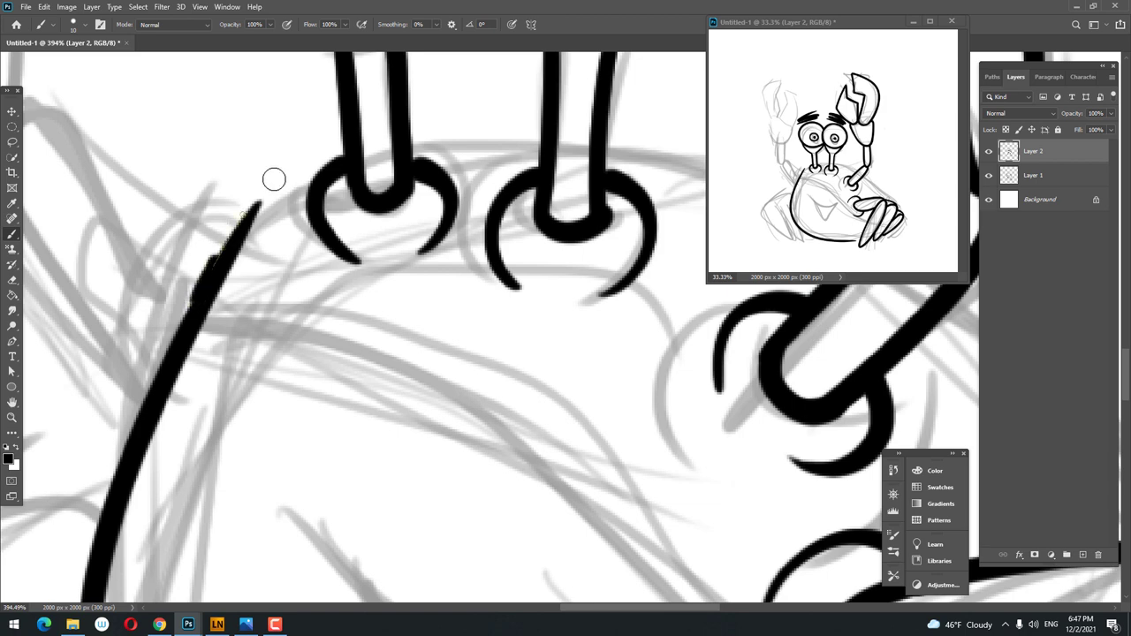
{"action": "mouse_move", "coordinate": [259, 203]}
{"action": "left_mouse_down"}
{"action": "mouse_move", "coordinate": [209, 294]}
{"action": "mouse_move", "coordinate": [328, 189]}
{"action": "mouse_move", "coordinate": [212, 295]}
{"action": "left_mouse_up"}
{"action": "key", "text": "ctrl+z"}
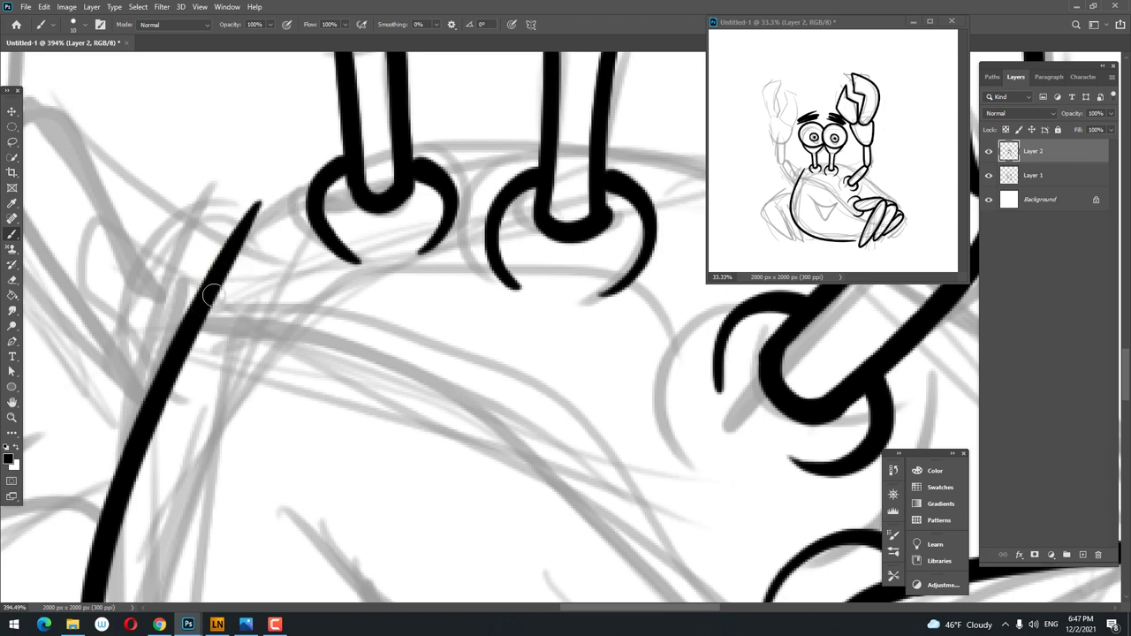
{"action": "left_click_drag", "start_coordinate": [311, 174], "coordinate": [352, 154]}
{"action": "scroll", "coordinate": [335, 168], "scroll_direction": "up", "scroll_amount": 1}
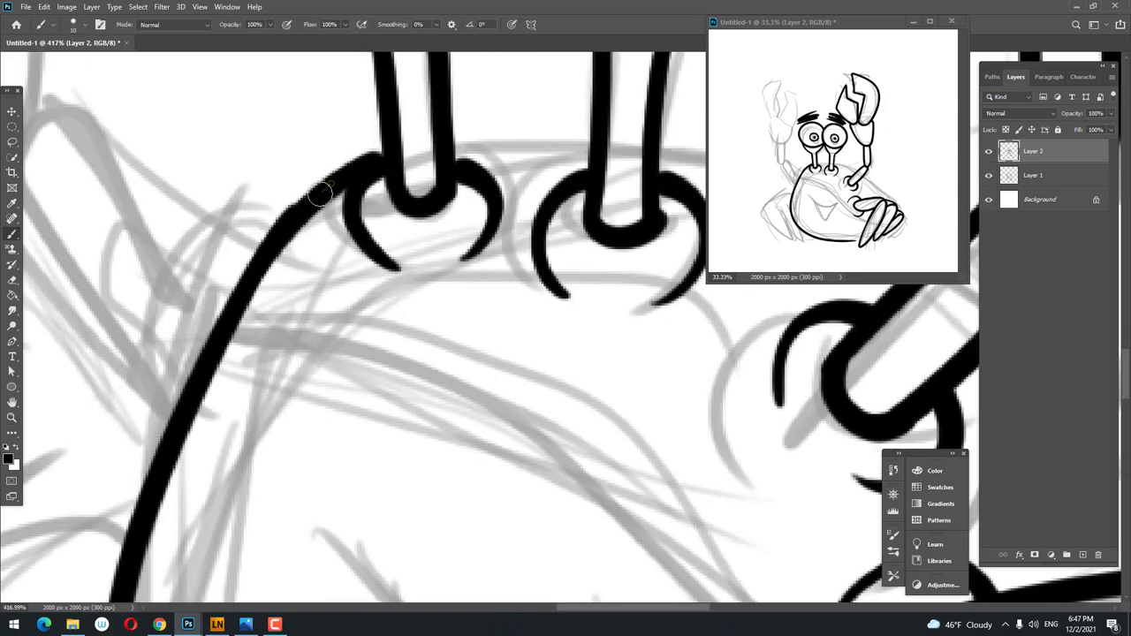
{"action": "key", "text": "e"}
{"action": "key", "text": "b"}
{"action": "scroll", "coordinate": [221, 296], "scroll_direction": "down", "scroll_amount": 3}
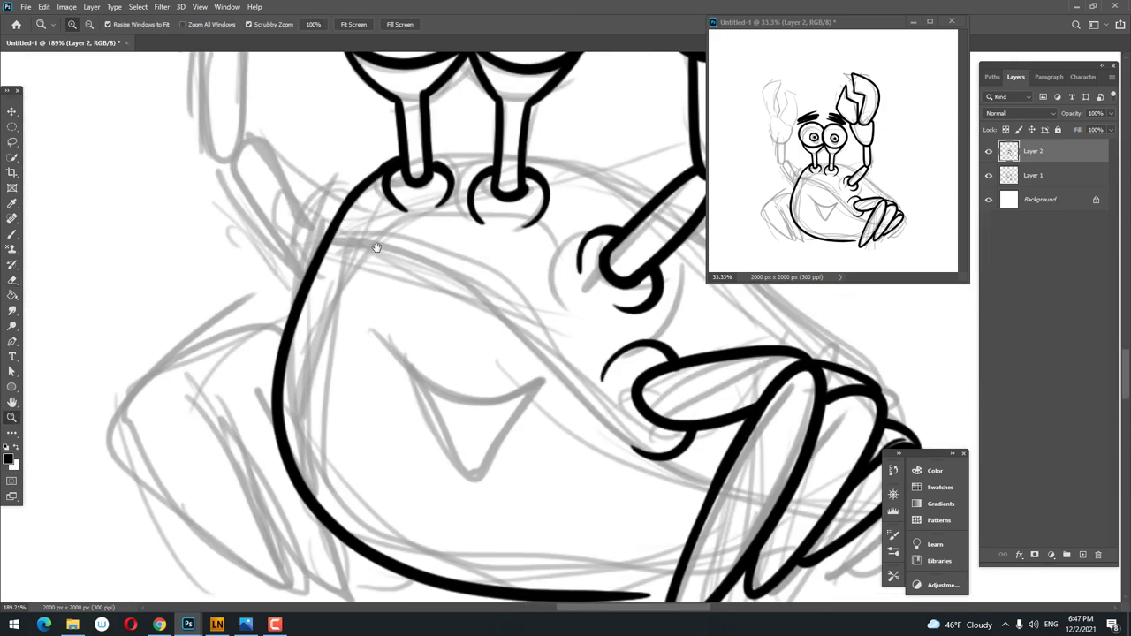
{"action": "left_click_drag", "start_coordinate": [429, 208], "coordinate": [252, 243]}
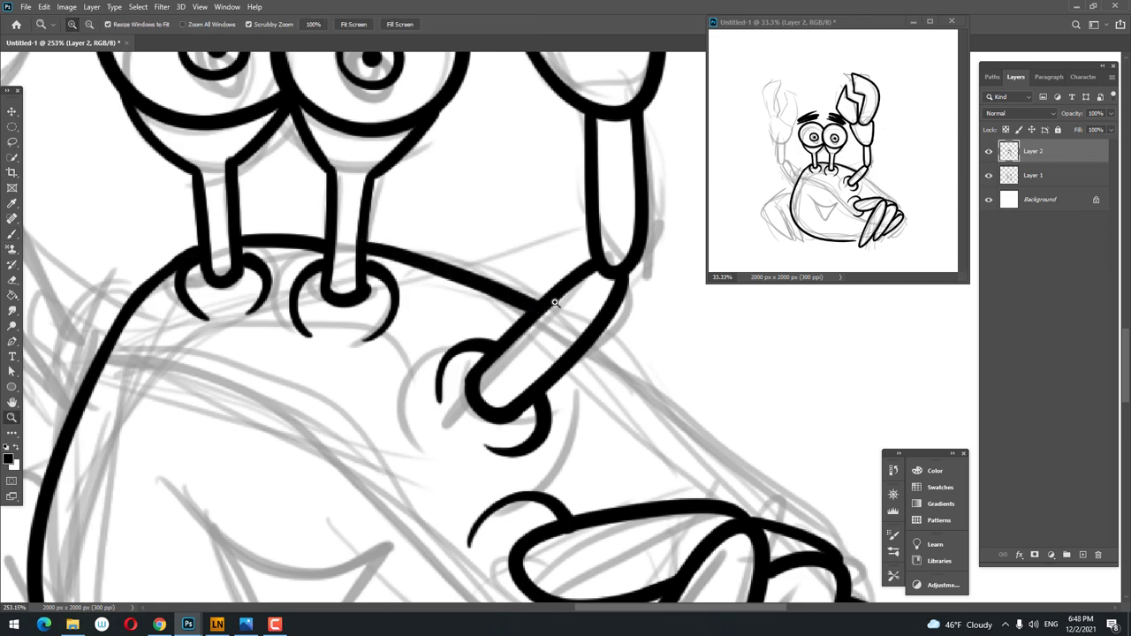
{"action": "scroll", "coordinate": [465, 278], "scroll_direction": "down", "scroll_amount": 5}
{"action": "scroll", "coordinate": [354, 235], "scroll_direction": "up", "scroll_amount": 5}
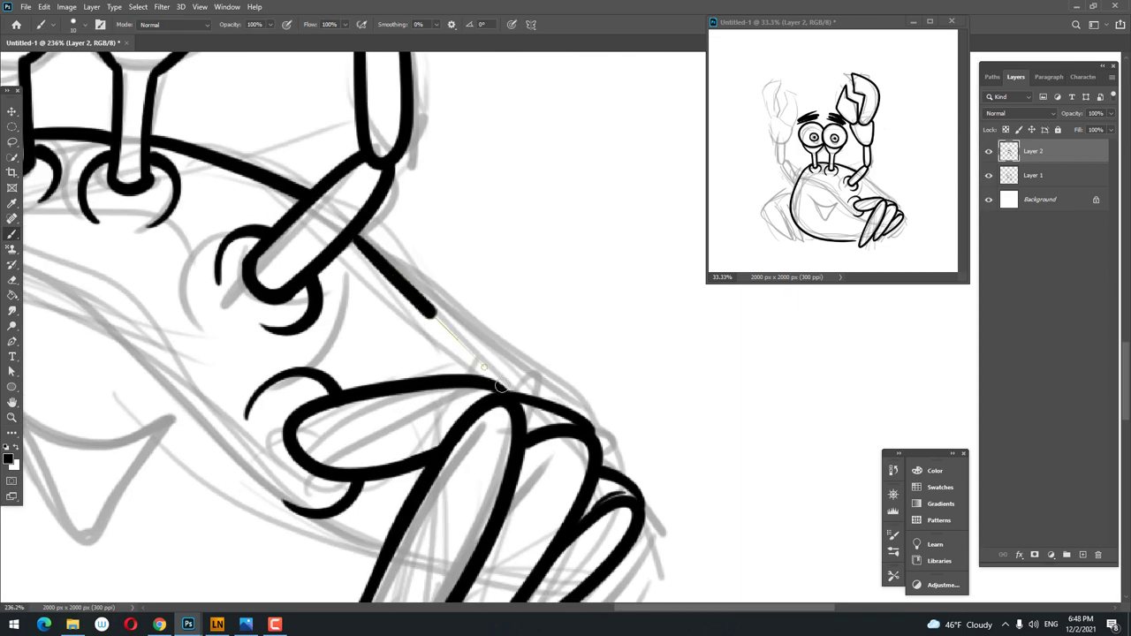
- Extend the body outline along its curve and draw a curled shell edge at the upper left
{"action": "left_click", "coordinate": [499, 386], "text": "shift"}
{"action": "scroll", "coordinate": [581, 371], "scroll_direction": "down", "scroll_amount": 5}
{"action": "scroll", "coordinate": [358, 263], "scroll_direction": "up", "scroll_amount": 5}
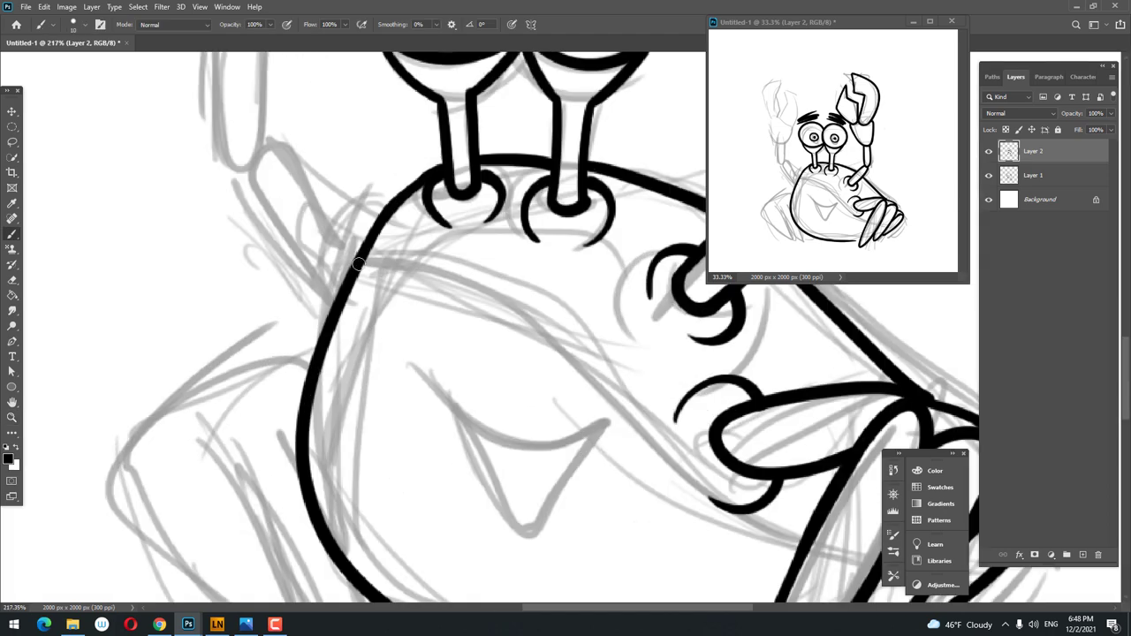
{"action": "left_click_drag", "start_coordinate": [471, 306], "coordinate": [773, 556]}
{"action": "scroll", "coordinate": [619, 468], "scroll_direction": "down", "scroll_amount": 5}
{"action": "scroll", "coordinate": [365, 371], "scroll_direction": "up", "scroll_amount": 6}
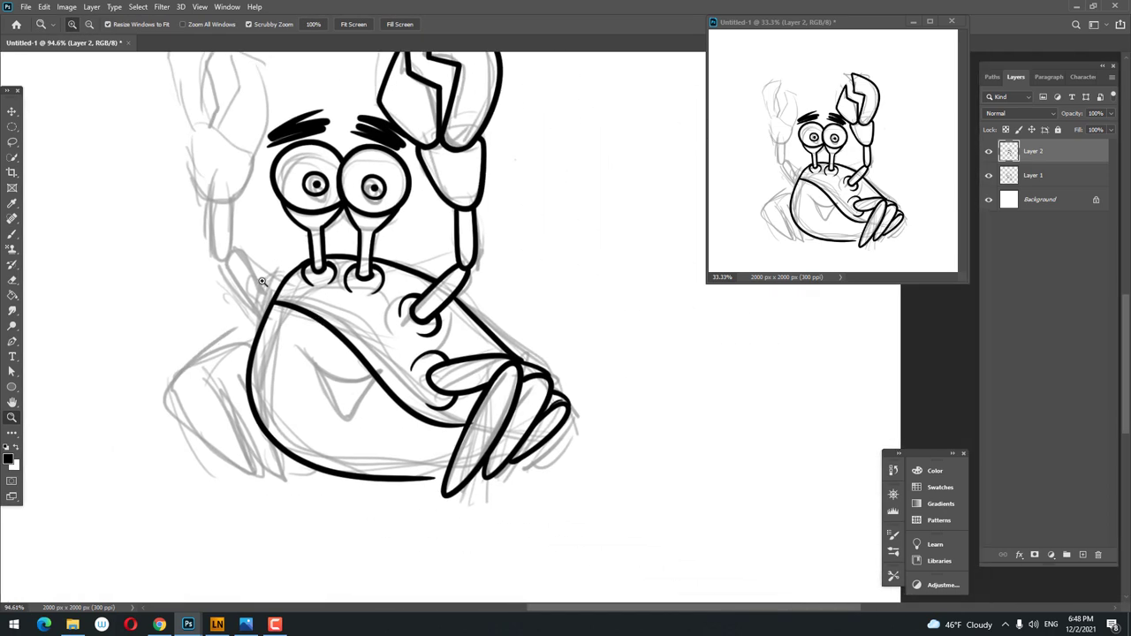
{"action": "left_click_drag", "start_coordinate": [301, 363], "coordinate": [416, 309]}
{"action": "scroll", "coordinate": [415, 309], "scroll_direction": "down", "scroll_amount": 5}
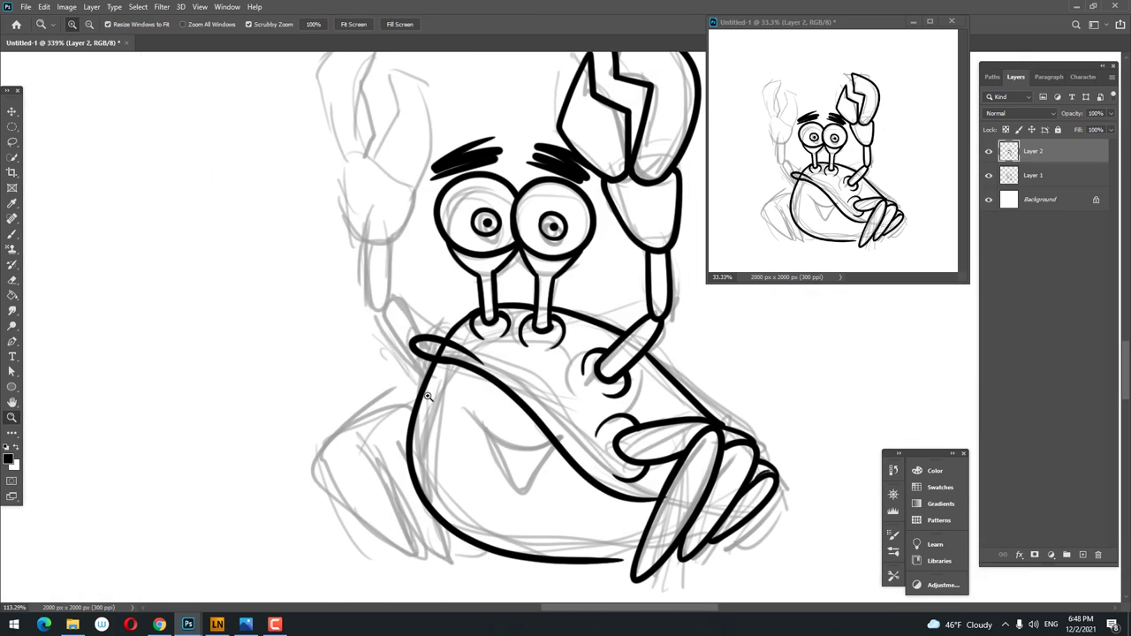
{"action": "scroll", "coordinate": [435, 356], "scroll_direction": "up", "scroll_amount": 4}
{"action": "mouse_move", "coordinate": [294, 300]}
{"action": "left_mouse_down"}
{"action": "mouse_move", "coordinate": [493, 371]}
{"action": "mouse_move", "coordinate": [278, 337]}
{"action": "left_mouse_up"}
{"action": "scroll", "coordinate": [493, 371], "scroll_direction": "down", "scroll_amount": 5}
{"action": "scroll", "coordinate": [449, 378], "scroll_direction": "up", "scroll_amount": 7}
- Ink the lower body line and extend it to join the legs
{"action": "key", "text": "e"}
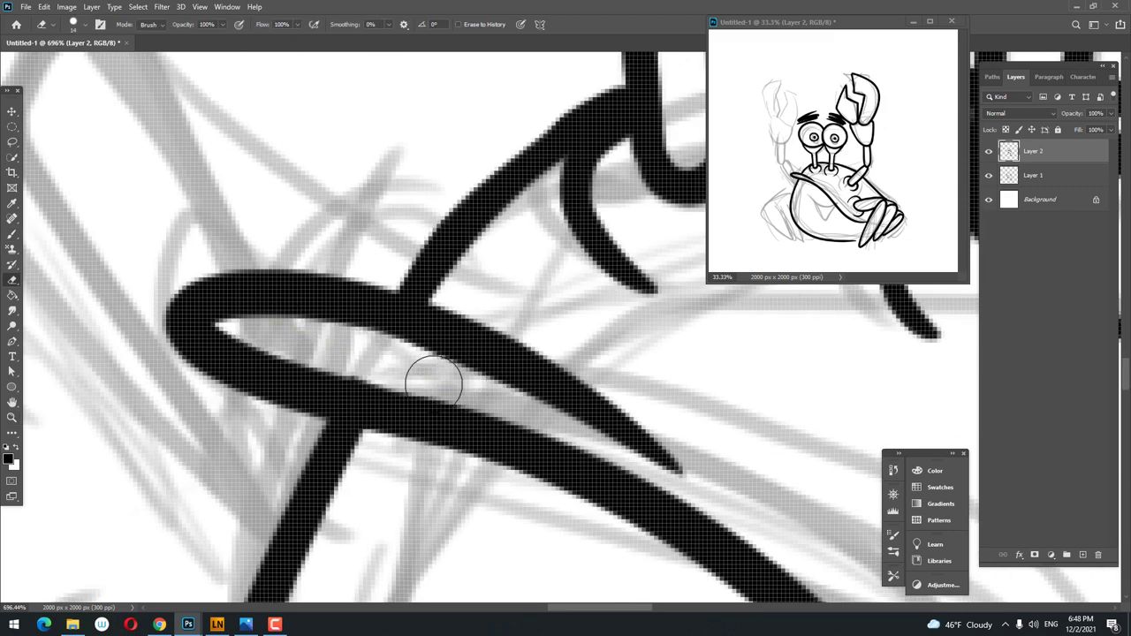
{"action": "key", "text": "b"}
{"action": "scroll", "coordinate": [433, 381], "scroll_direction": "down", "scroll_amount": 5}
{"action": "scroll", "coordinate": [440, 369], "scroll_direction": "up", "scroll_amount": 6}
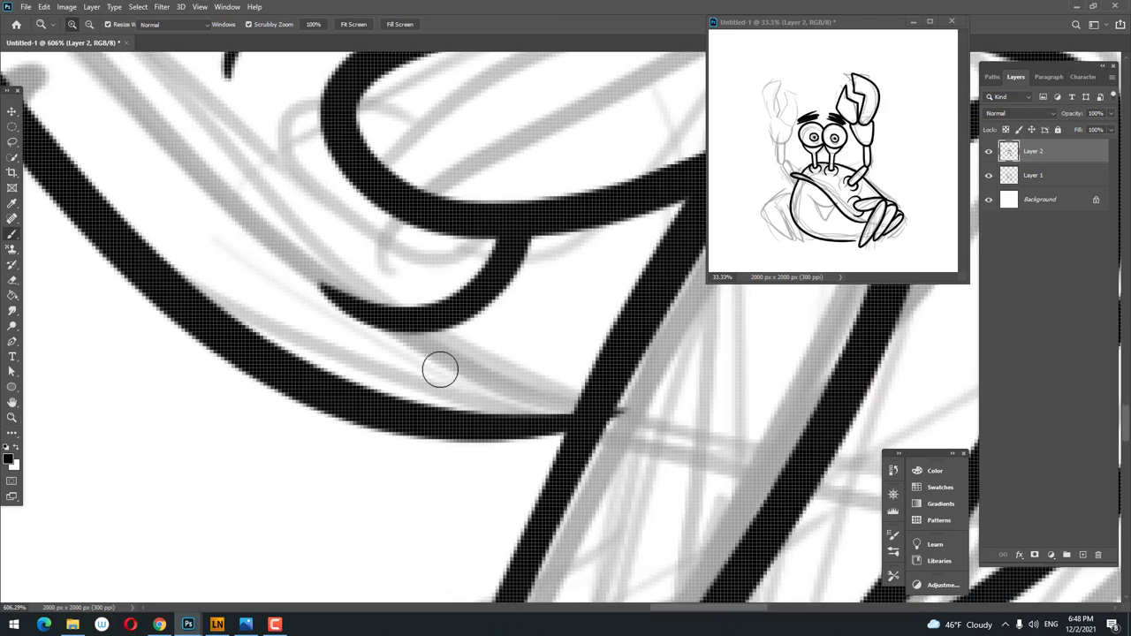
{"action": "left_click_drag", "start_coordinate": [376, 353], "coordinate": [606, 382]}
{"action": "scroll", "coordinate": [606, 382], "scroll_direction": "down", "scroll_amount": 5}
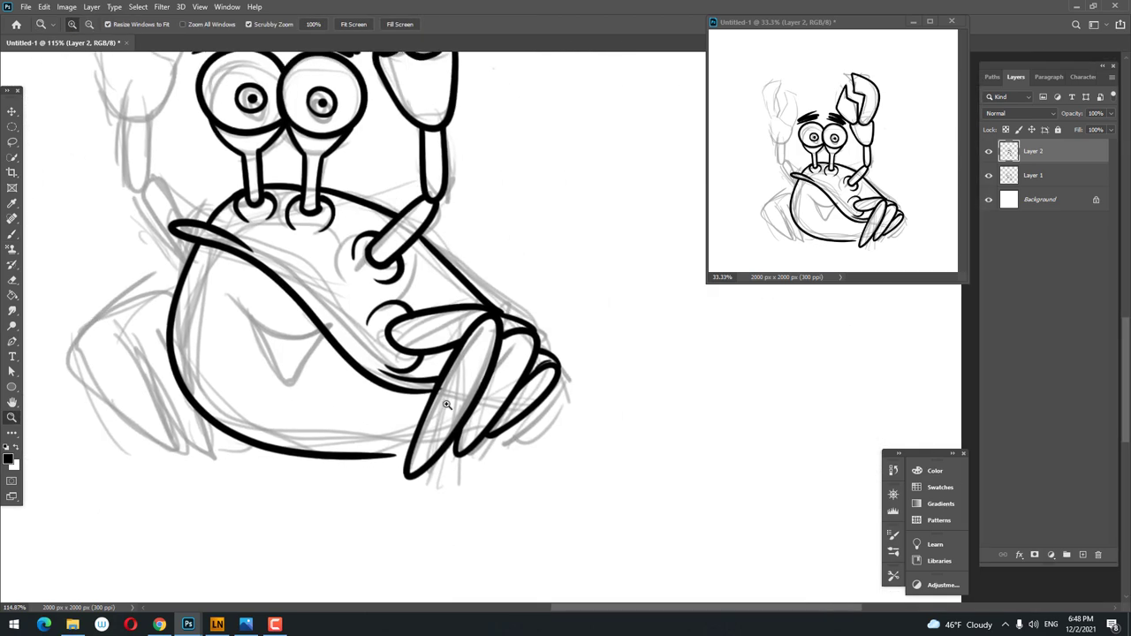
{"action": "scroll", "coordinate": [446, 405], "scroll_direction": "up", "scroll_amount": 4}
{"action": "key", "text": "e"}
{"action": "key", "text": "b"}
{"action": "scroll", "coordinate": [469, 465], "scroll_direction": "down", "scroll_amount": 5}
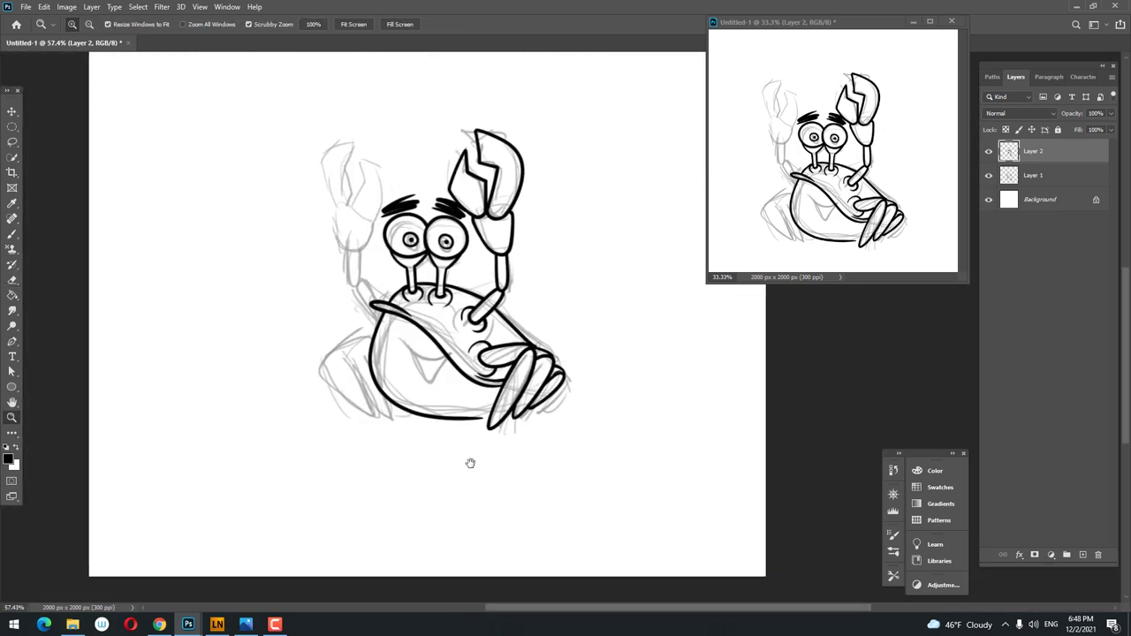
{"action": "scroll", "coordinate": [399, 412], "scroll_direction": "up", "scroll_amount": 5}
{"action": "mouse_move", "coordinate": [446, 421]}
{"action": "left_mouse_down"}
{"action": "mouse_move", "coordinate": [631, 398]}
{"action": "mouse_move", "coordinate": [436, 408]}
{"action": "left_mouse_up"}
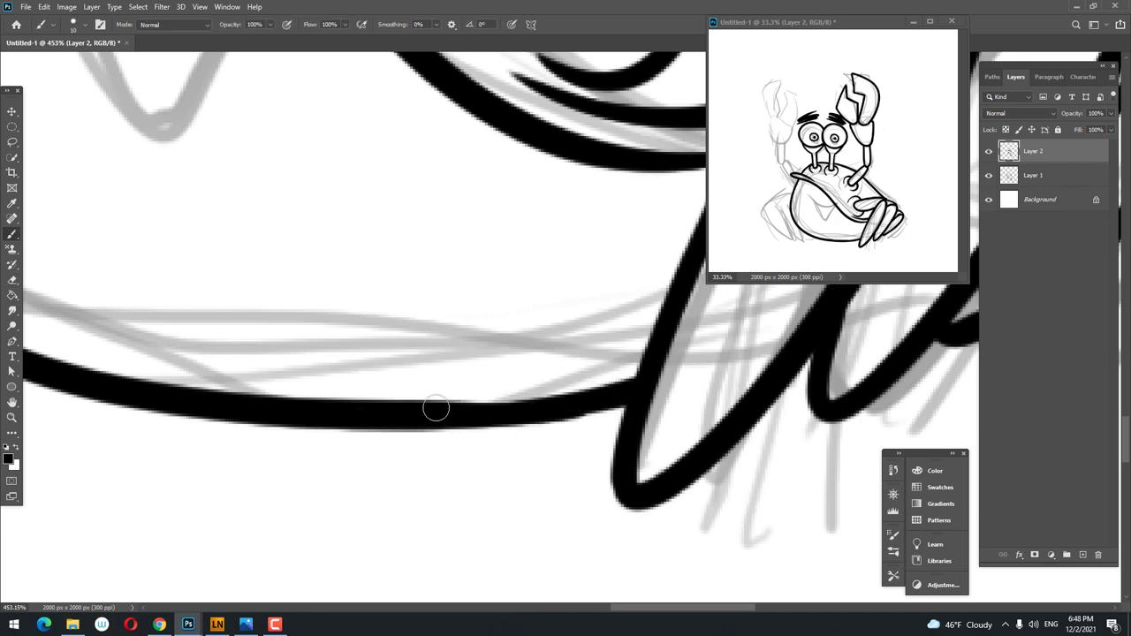
{"action": "scroll", "coordinate": [531, 466], "scroll_direction": "down", "scroll_amount": 5}
- Ink the crab's open mouth with top and lower curves and a thickened upper tip
{"action": "scroll", "coordinate": [272, 345], "scroll_direction": "up", "scroll_amount": 2}
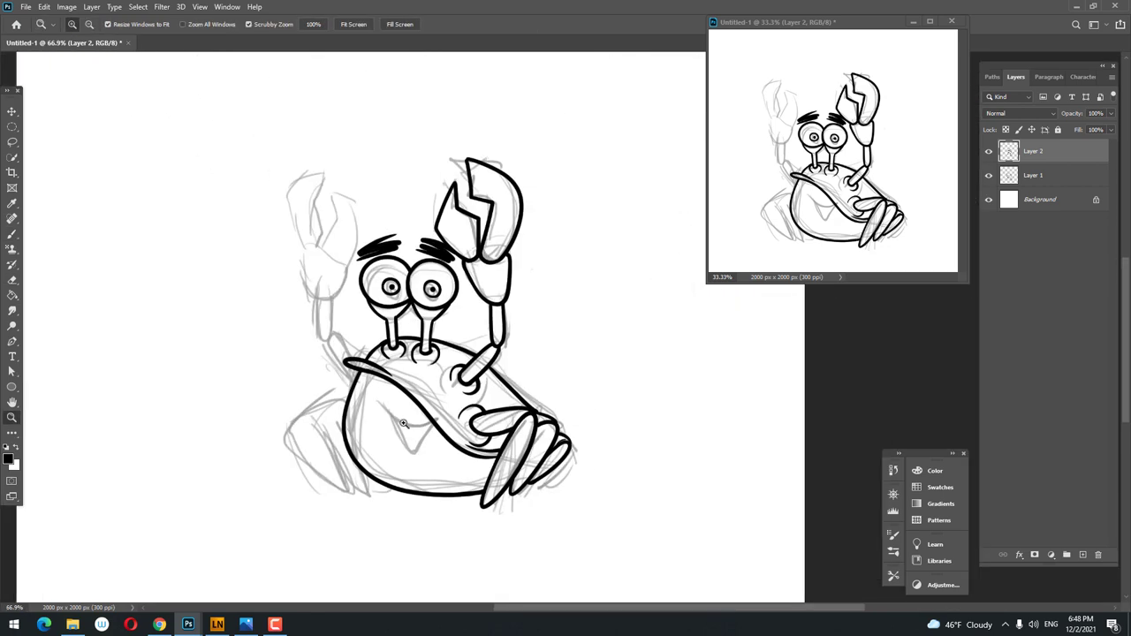
{"action": "scroll", "coordinate": [272, 346], "scroll_direction": "up", "scroll_amount": 3}
{"action": "mouse_move", "coordinate": [272, 346]}
{"action": "left_mouse_down"}
{"action": "mouse_move", "coordinate": [485, 424]}
{"action": "mouse_move", "coordinate": [508, 415]}
{"action": "left_mouse_up"}
{"action": "scroll", "coordinate": [495, 459], "scroll_direction": "up", "scroll_amount": 2}
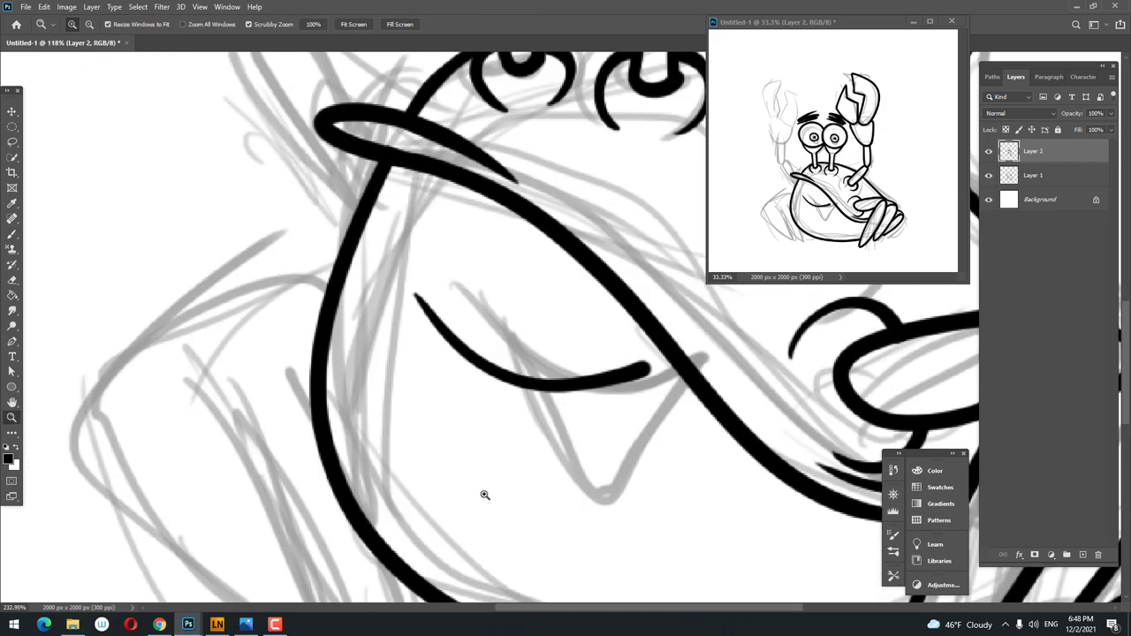
{"action": "scroll", "coordinate": [477, 354], "scroll_direction": "up", "scroll_amount": 1}
{"action": "mouse_move", "coordinate": [472, 267]}
{"action": "left_mouse_down"}
{"action": "mouse_move", "coordinate": [508, 345]}
{"action": "mouse_move", "coordinate": [787, 323]}
{"action": "mouse_move", "coordinate": [416, 447]}
{"action": "left_mouse_up"}
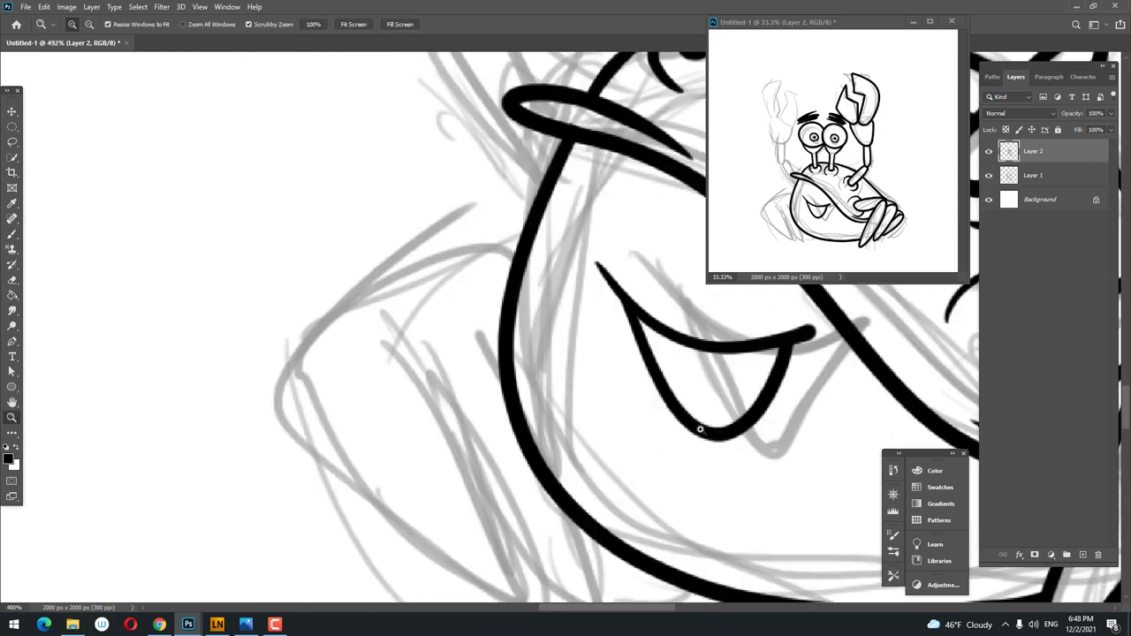
{"action": "scroll", "coordinate": [416, 447], "scroll_direction": "up", "scroll_amount": 3}
{"action": "left_click_drag", "start_coordinate": [430, 392], "coordinate": [477, 349]}
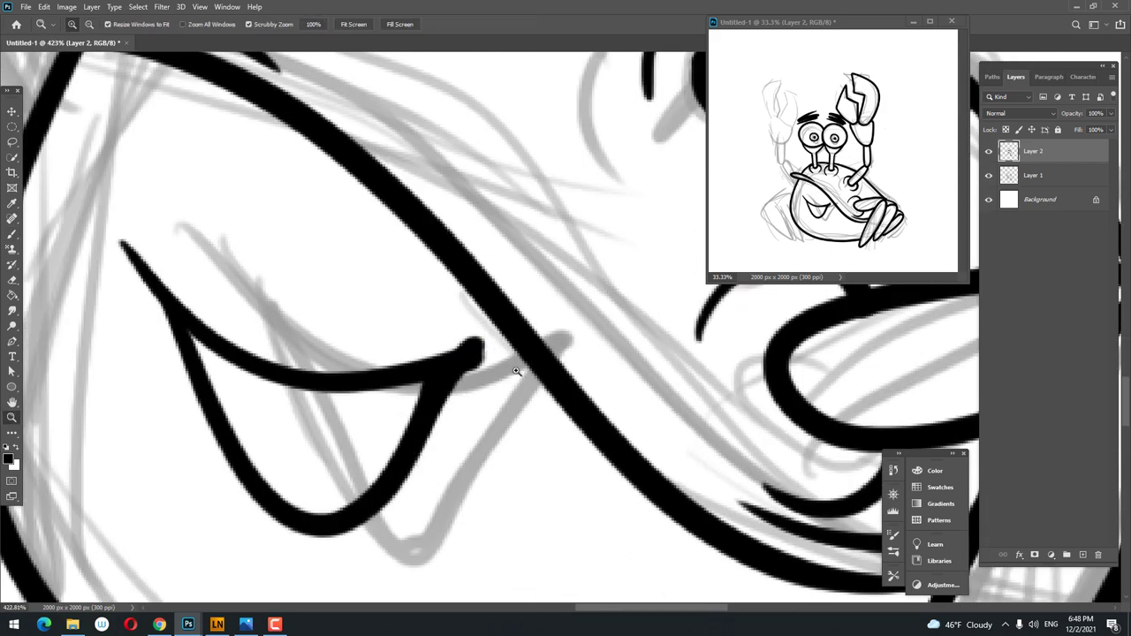
{"action": "scroll", "coordinate": [574, 336], "scroll_direction": "down", "scroll_amount": 3}
{"action": "scroll", "coordinate": [502, 369], "scroll_direction": "up", "scroll_amount": 3}
{"action": "key", "text": "e"}
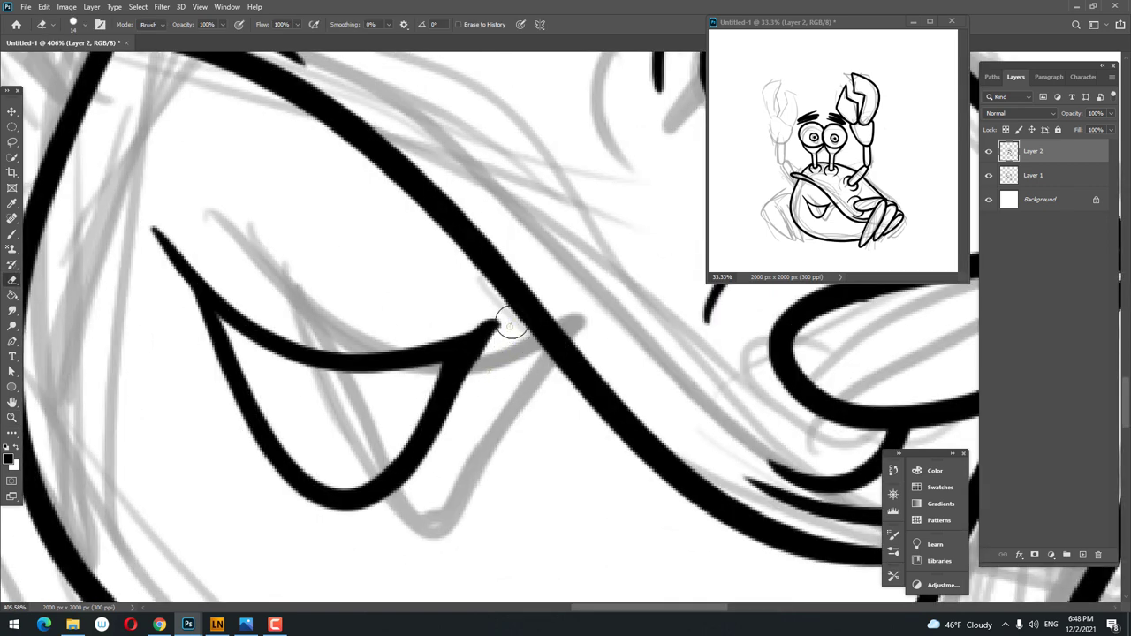
{"action": "key", "text": "z"}
{"action": "scroll", "coordinate": [509, 327], "scroll_direction": "down", "scroll_amount": 3}
{"action": "scroll", "coordinate": [551, 333], "scroll_direction": "up", "scroll_amount": 3}
{"action": "scroll", "coordinate": [493, 468], "scroll_direction": "down", "scroll_amount": 5}
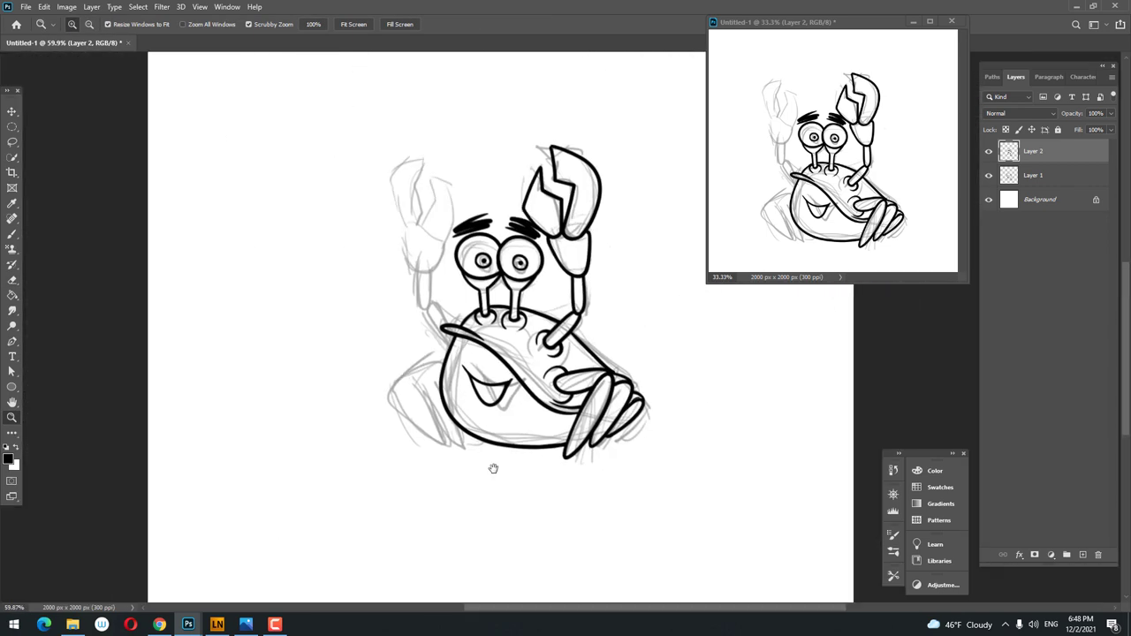
- Draw two short motion arcs beside the raised right claw
{"action": "left_click_drag", "start_coordinate": [493, 469], "coordinate": [416, 493]}
{"action": "scroll", "coordinate": [624, 260], "scroll_direction": "up", "scroll_amount": 2}
{"action": "scroll", "coordinate": [652, 241], "scroll_direction": "up", "scroll_amount": 2}
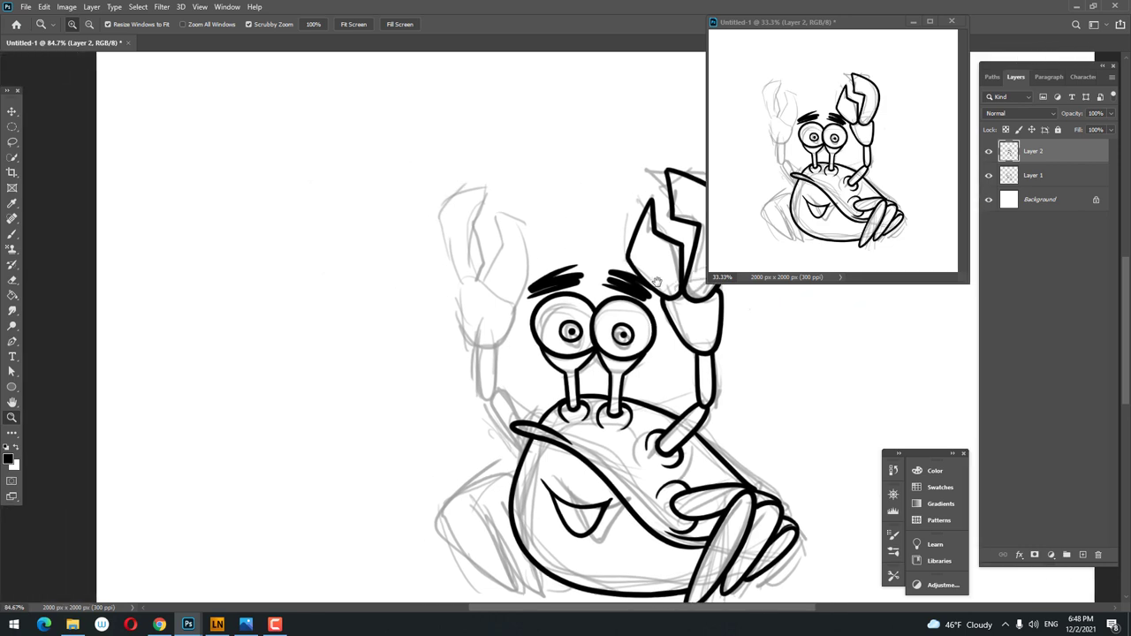
{"action": "scroll", "coordinate": [548, 247], "scroll_direction": "up", "scroll_amount": 2}
{"action": "scroll", "coordinate": [499, 245], "scroll_direction": "up", "scroll_amount": 1}
{"action": "key", "text": "b"}
{"action": "left_click_drag", "start_coordinate": [499, 245], "coordinate": [524, 423]}
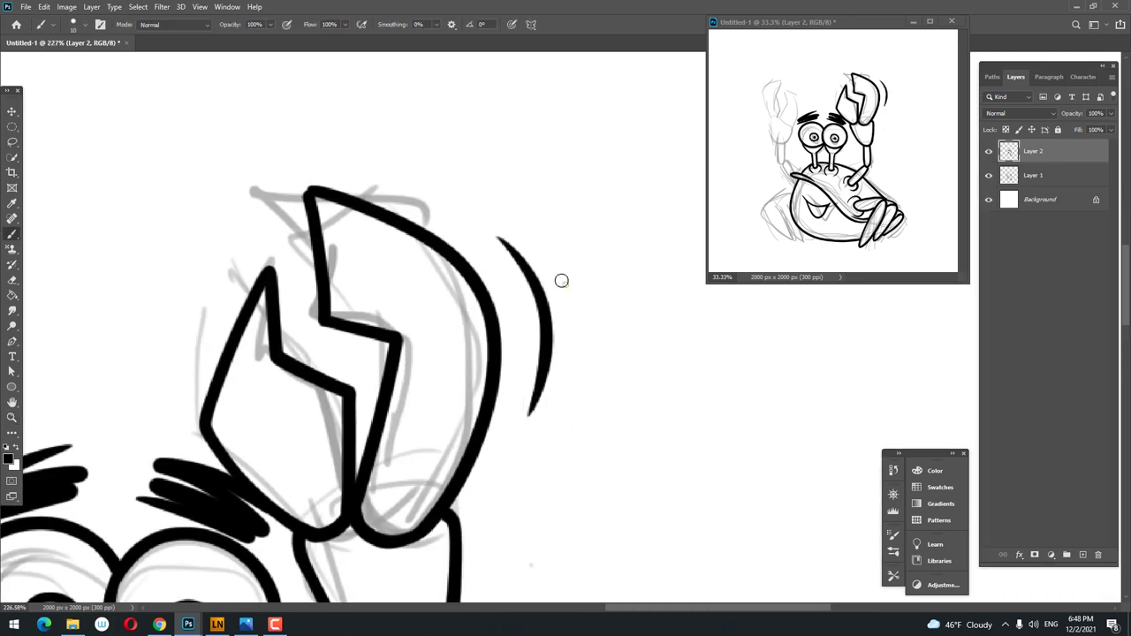
{"action": "left_click_drag", "start_coordinate": [561, 280], "coordinate": [565, 349]}
{"action": "key", "text": "z"}
{"action": "scroll", "coordinate": [530, 318], "scroll_direction": "down", "scroll_amount": 7}
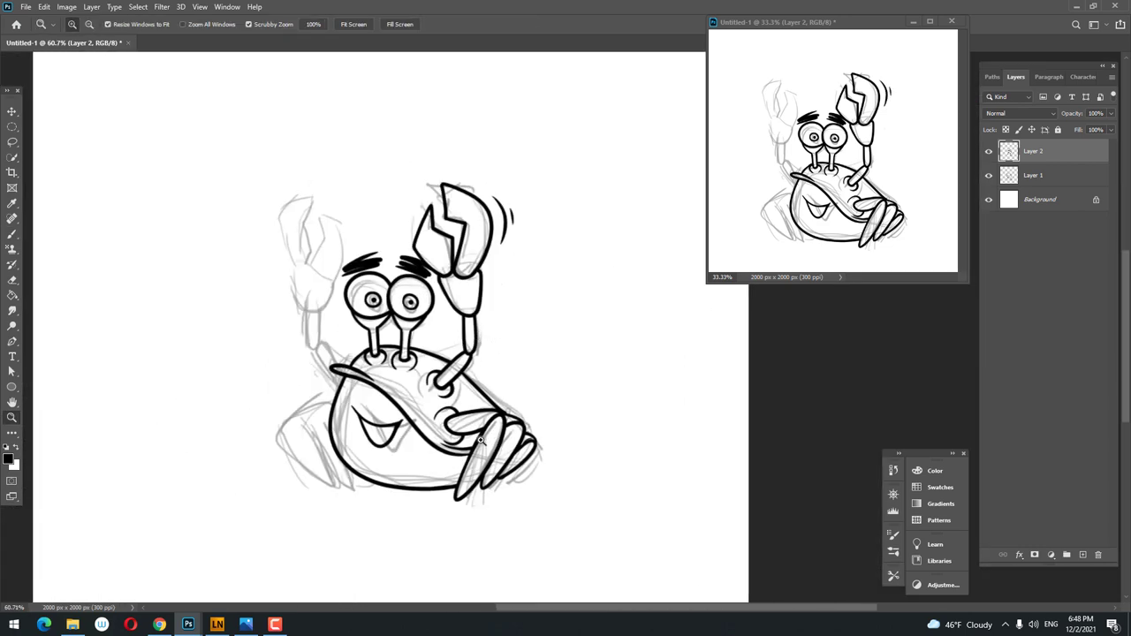
{"action": "scroll", "coordinate": [321, 330], "scroll_direction": "up", "scroll_amount": 1}
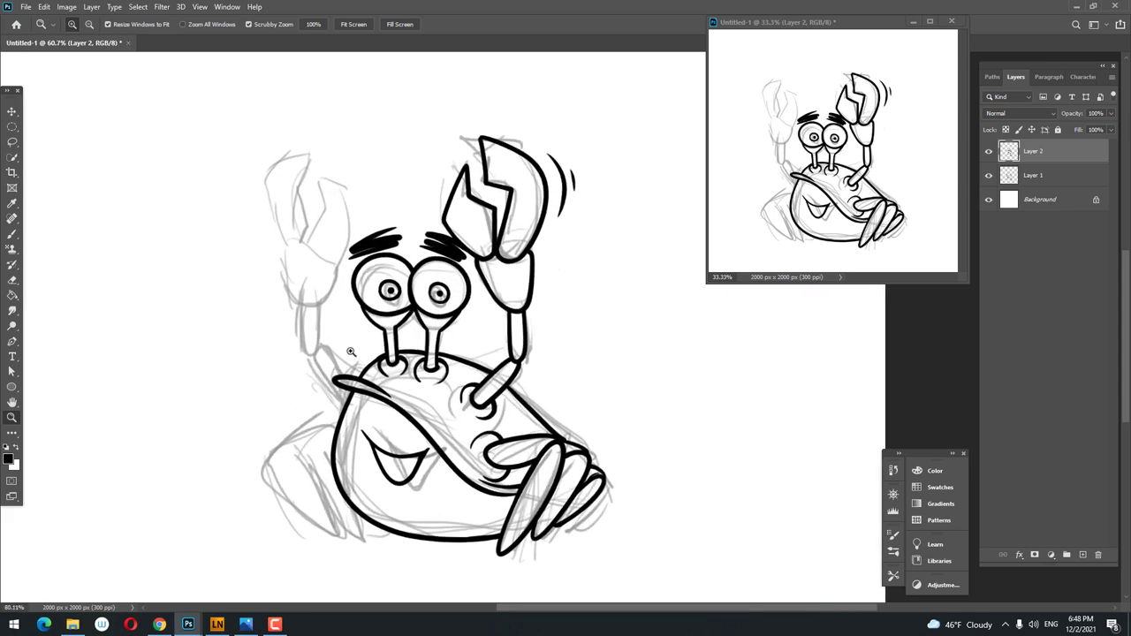
{"action": "scroll", "coordinate": [332, 340], "scroll_direction": "up", "scroll_amount": 2}
{"action": "scroll", "coordinate": [341, 354], "scroll_direction": "up", "scroll_amount": 2}
- Start inking the left claw by painting the pincer's curved outer edge, undoing misplaced strokes
{"action": "key", "text": "b"}
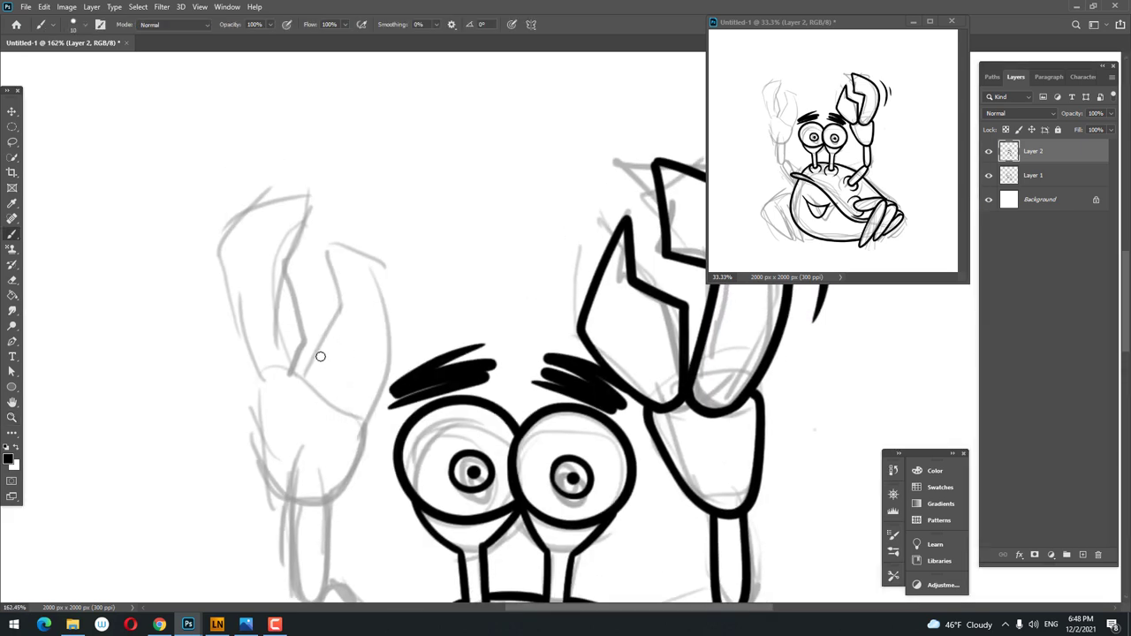
{"action": "scroll", "coordinate": [323, 355], "scroll_direction": "up", "scroll_amount": 2}
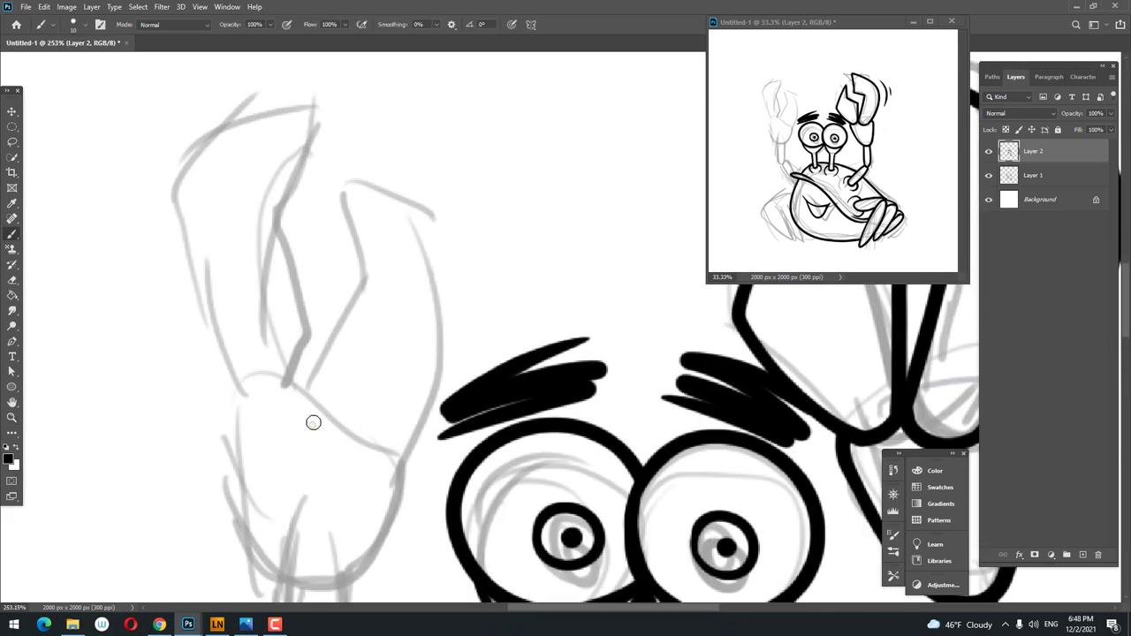
{"action": "left_click_drag", "start_coordinate": [313, 422], "coordinate": [342, 301]}
{"action": "key", "text": "ctrl+z"}
{"action": "left_click_drag", "start_coordinate": [321, 433], "coordinate": [311, 288]}
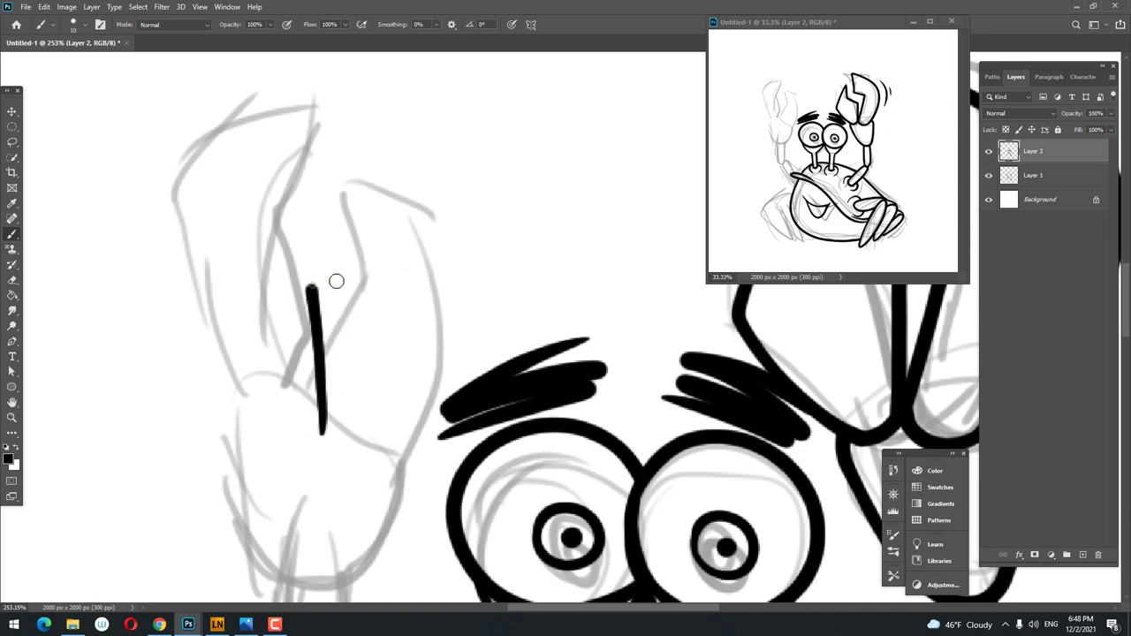
{"action": "mouse_move", "coordinate": [415, 223]}
{"action": "left_mouse_down"}
{"action": "mouse_move", "coordinate": [378, 414]}
{"action": "mouse_move", "coordinate": [297, 279]}
{"action": "left_mouse_up"}
{"action": "scroll", "coordinate": [353, 407], "scroll_direction": "down", "scroll_amount": 1}
{"action": "key", "text": "ctrl+z"}
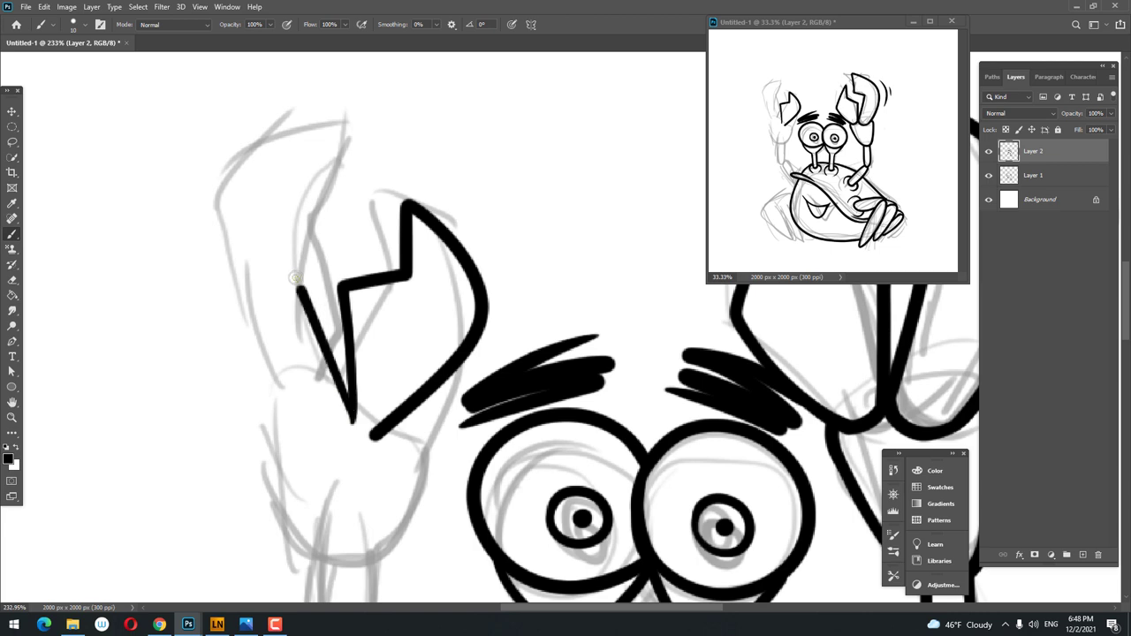
- Ink the left claw's outline strokes and join the claw tip to the right stroke
{"action": "mouse_move", "coordinate": [360, 139]}
{"action": "left_mouse_down"}
{"action": "mouse_move", "coordinate": [252, 345]}
{"action": "mouse_move", "coordinate": [318, 429]}
{"action": "left_mouse_up"}
{"action": "key", "text": "z"}
{"action": "mouse_move", "coordinate": [379, 295]}
{"action": "left_mouse_down"}
{"action": "mouse_move", "coordinate": [345, 361]}
{"action": "mouse_move", "coordinate": [375, 320]}
{"action": "left_mouse_up"}
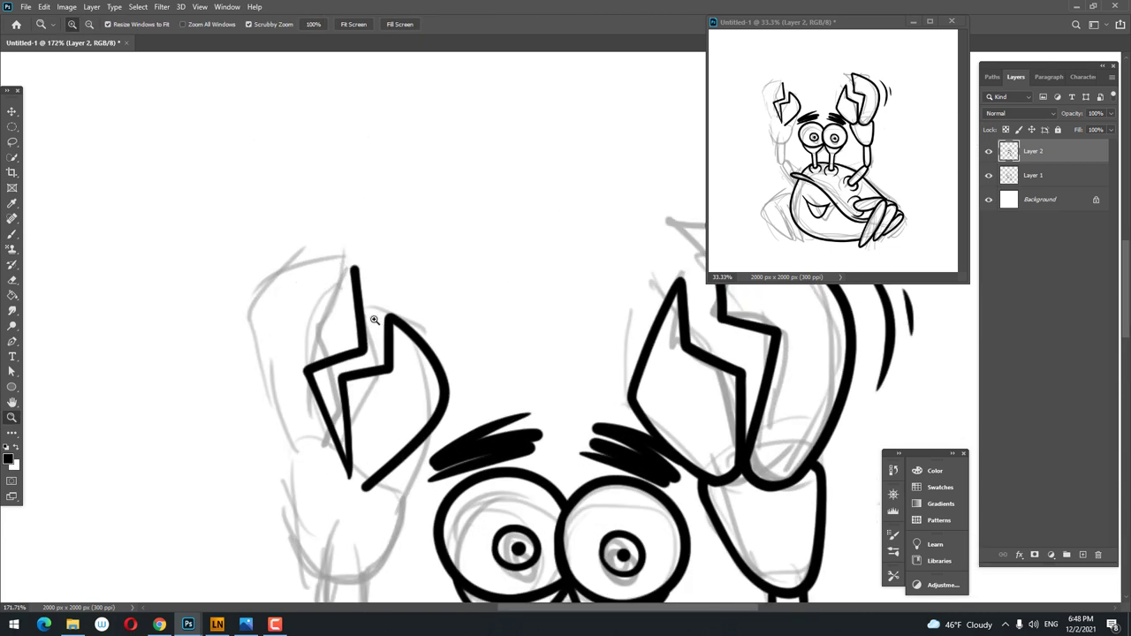
{"action": "key", "text": "b"}
{"action": "mouse_move", "coordinate": [333, 354]}
{"action": "left_mouse_down"}
{"action": "mouse_move", "coordinate": [355, 250]}
{"action": "mouse_move", "coordinate": [265, 452]}
{"action": "mouse_move", "coordinate": [320, 493]}
{"action": "left_mouse_up"}
{"action": "key", "text": "z"}
{"action": "mouse_move", "coordinate": [412, 383]}
{"action": "left_mouse_down"}
{"action": "mouse_move", "coordinate": [379, 395]}
{"action": "mouse_move", "coordinate": [350, 430]}
{"action": "mouse_move", "coordinate": [380, 477]}
{"action": "left_mouse_up"}
{"action": "key", "text": "b"}
{"action": "key", "text": "z"}
{"action": "left_click_drag", "start_coordinate": [415, 431], "coordinate": [300, 433]}
- Erase the claw stroke's overhanging tail and repaint the claw's lower-left curve
{"action": "key", "text": "e"}
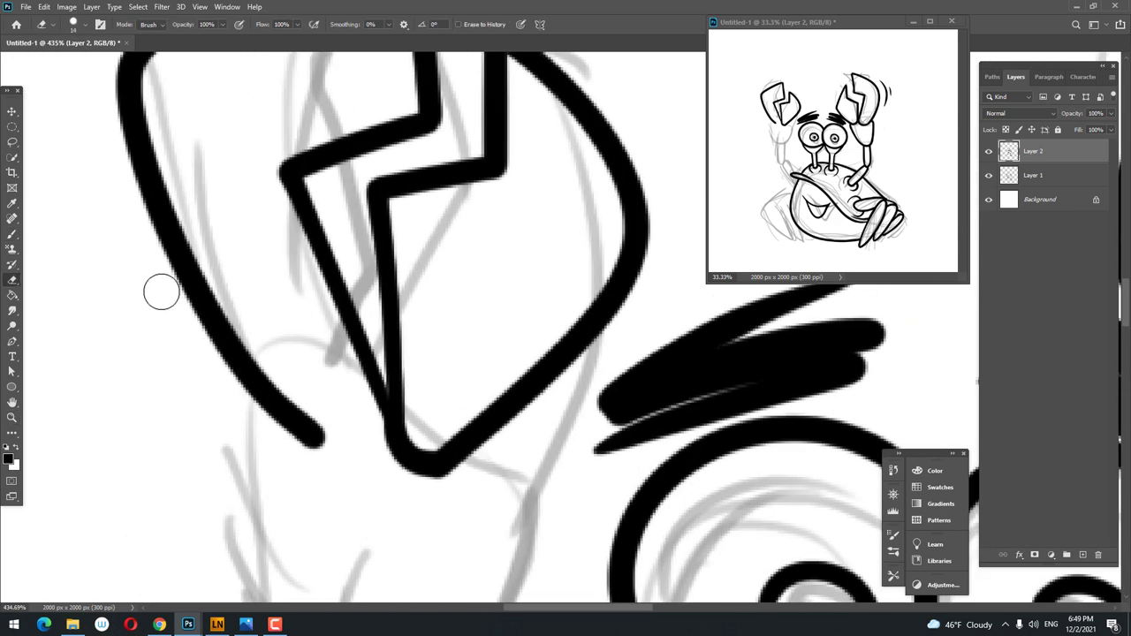
{"action": "left_click_drag", "start_coordinate": [285, 371], "coordinate": [309, 433]}
{"action": "key", "text": "z"}
{"action": "mouse_move", "coordinate": [378, 454]}
{"action": "left_mouse_down"}
{"action": "mouse_move", "coordinate": [314, 466]}
{"action": "mouse_move", "coordinate": [353, 466]}
{"action": "left_mouse_up"}
{"action": "key", "text": "b"}
{"action": "left_click_drag", "start_coordinate": [124, 376], "coordinate": [274, 463]}
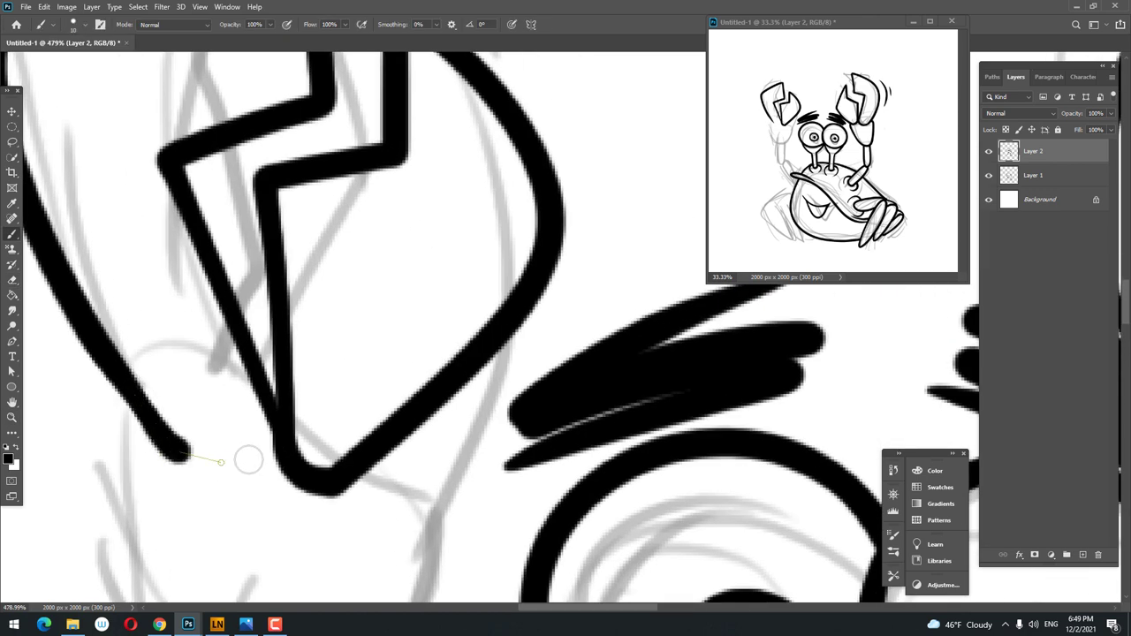
{"action": "left_click_drag", "start_coordinate": [308, 404], "coordinate": [336, 416]}
{"action": "key", "text": "ctrl+z"}
{"action": "key", "text": "b"}
{"action": "mouse_move", "coordinate": [114, 371]}
{"action": "left_mouse_down"}
{"action": "mouse_move", "coordinate": [253, 454]}
{"action": "mouse_move", "coordinate": [318, 393]}
{"action": "left_mouse_up"}
- Erase part of the upper claw stroke along the claw's upper edge
{"action": "key", "text": "z"}
{"action": "mouse_move", "coordinate": [415, 412]}
{"action": "left_mouse_down"}
{"action": "mouse_move", "coordinate": [372, 412]}
{"action": "mouse_move", "coordinate": [415, 411]}
{"action": "left_mouse_up"}
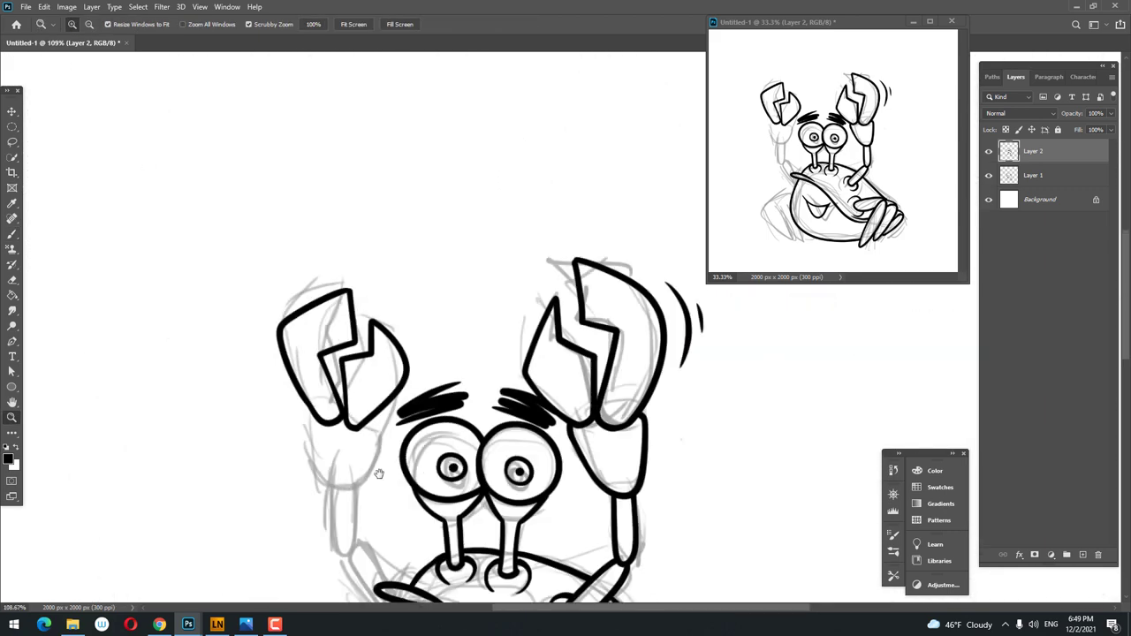
{"action": "left_click_drag", "start_coordinate": [315, 444], "coordinate": [265, 444]}
{"action": "left_click_drag", "start_coordinate": [344, 329], "coordinate": [301, 328]}
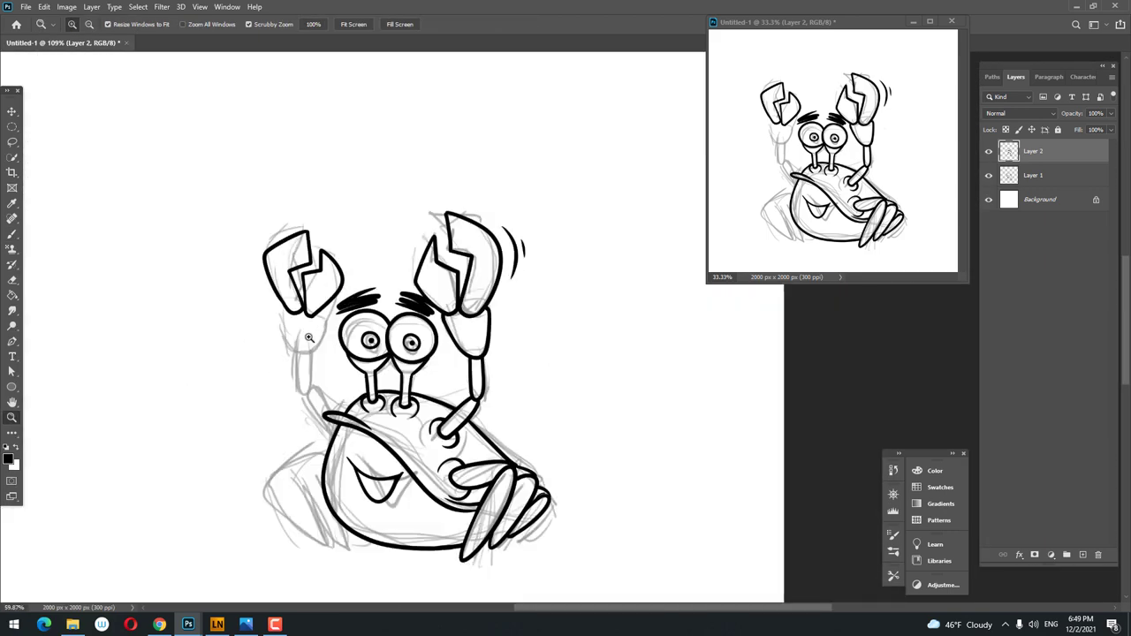
{"action": "left_click_drag", "start_coordinate": [327, 227], "coordinate": [365, 227]}
{"action": "key", "text": "e"}
{"action": "left_click_drag", "start_coordinate": [327, 323], "coordinate": [348, 149]}
- Extend the pincer spike upward, then erase and trim its top tip
{"action": "key", "text": "b"}
{"action": "scroll", "coordinate": [353, 333], "scroll_direction": "up", "scroll_amount": 3}
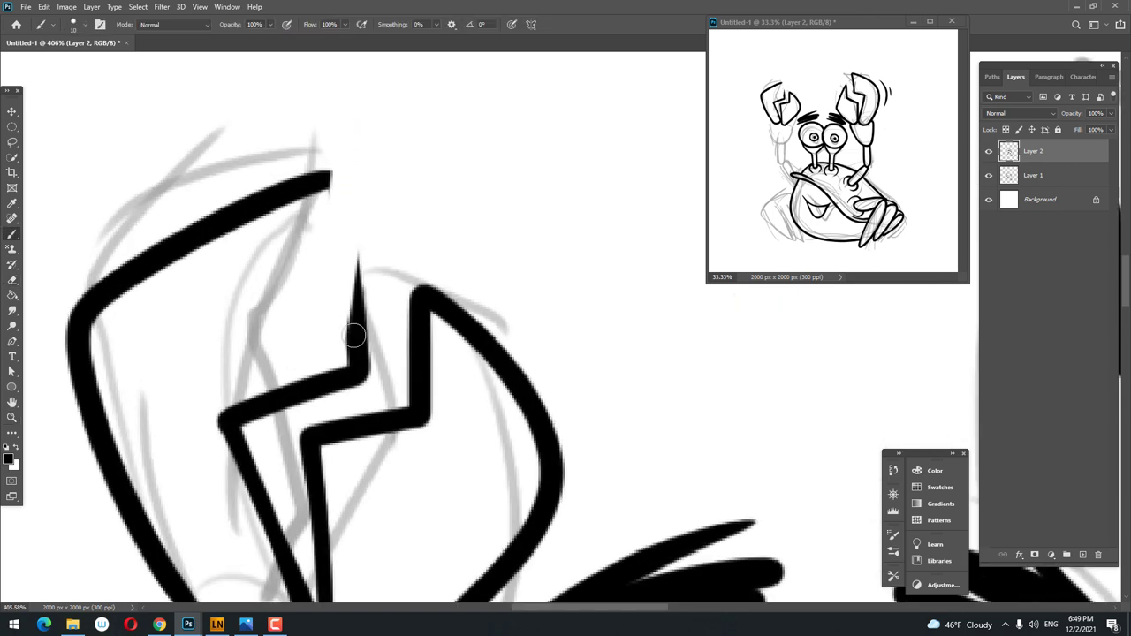
{"action": "left_click_drag", "start_coordinate": [357, 241], "coordinate": [357, 123]}
{"action": "key", "text": "z"}
{"action": "left_click_drag", "start_coordinate": [316, 330], "coordinate": [320, 295]}
{"action": "key", "text": "e"}
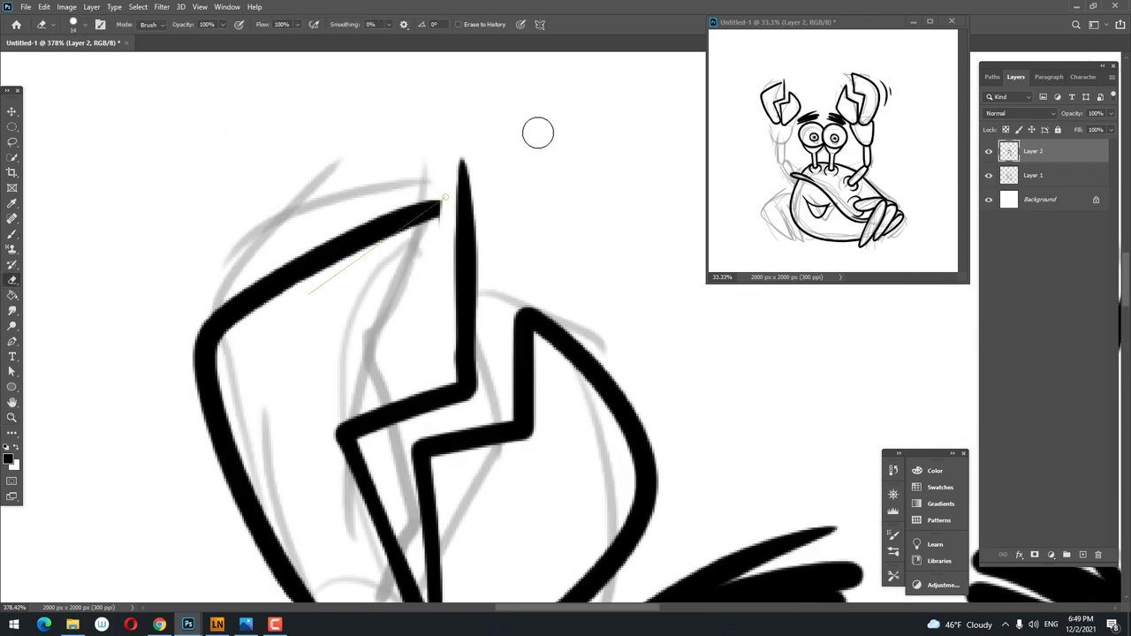
{"action": "mouse_move", "coordinate": [535, 129]}
{"action": "left_mouse_down"}
{"action": "mouse_move", "coordinate": [342, 275]}
{"action": "mouse_move", "coordinate": [410, 236]}
{"action": "left_mouse_up"}
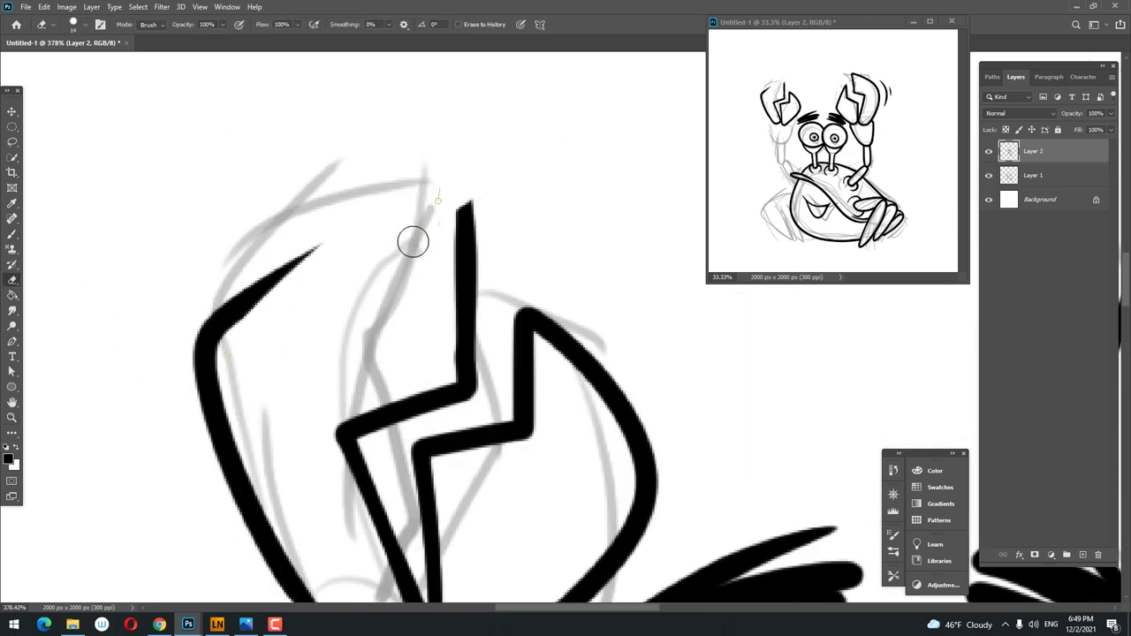
- Redraw the stroke up to the spike and extend it to the diagonal claw tip
{"action": "key", "text": "b"}
{"action": "mouse_move", "coordinate": [240, 311]}
{"action": "left_mouse_down"}
{"action": "mouse_move", "coordinate": [444, 168]}
{"action": "mouse_move", "coordinate": [409, 291]}
{"action": "left_mouse_up"}
{"action": "key", "text": "z"}
{"action": "mouse_move", "coordinate": [475, 198]}
{"action": "left_mouse_down"}
{"action": "mouse_move", "coordinate": [517, 260]}
{"action": "mouse_move", "coordinate": [508, 248]}
{"action": "left_mouse_up"}
{"action": "key", "text": "b"}
{"action": "key", "text": "z"}
{"action": "mouse_move", "coordinate": [454, 455]}
{"action": "left_mouse_down"}
{"action": "mouse_move", "coordinate": [447, 270]}
{"action": "mouse_move", "coordinate": [340, 298]}
{"action": "left_mouse_up"}
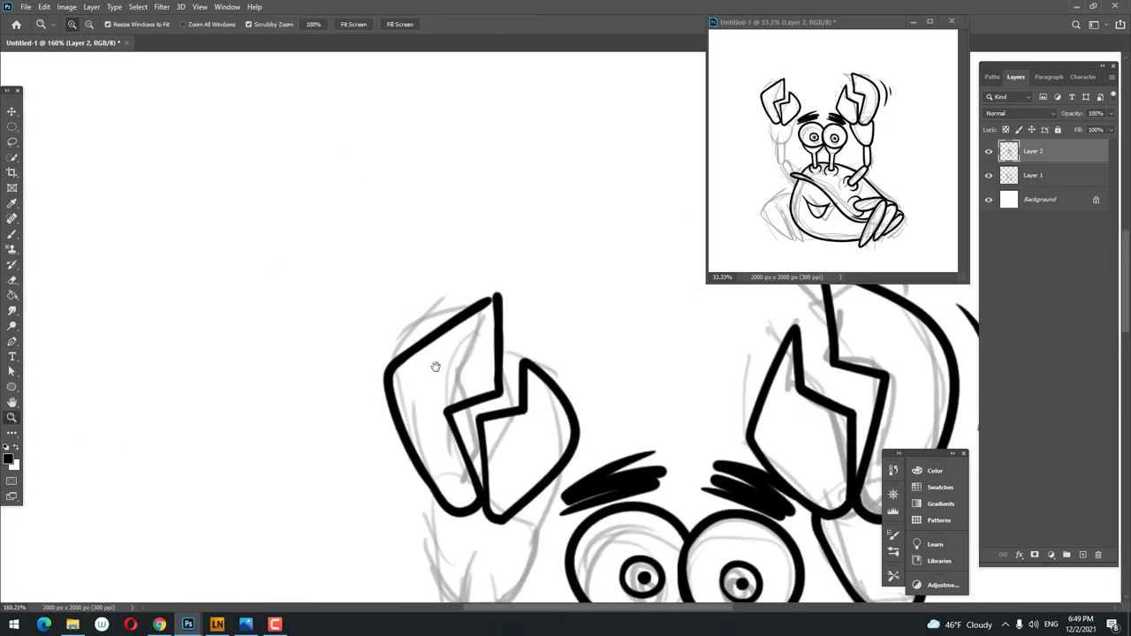
{"action": "key", "text": "b"}
{"action": "key", "text": "z"}
{"action": "left_click_drag", "start_coordinate": [415, 245], "coordinate": [354, 366]}
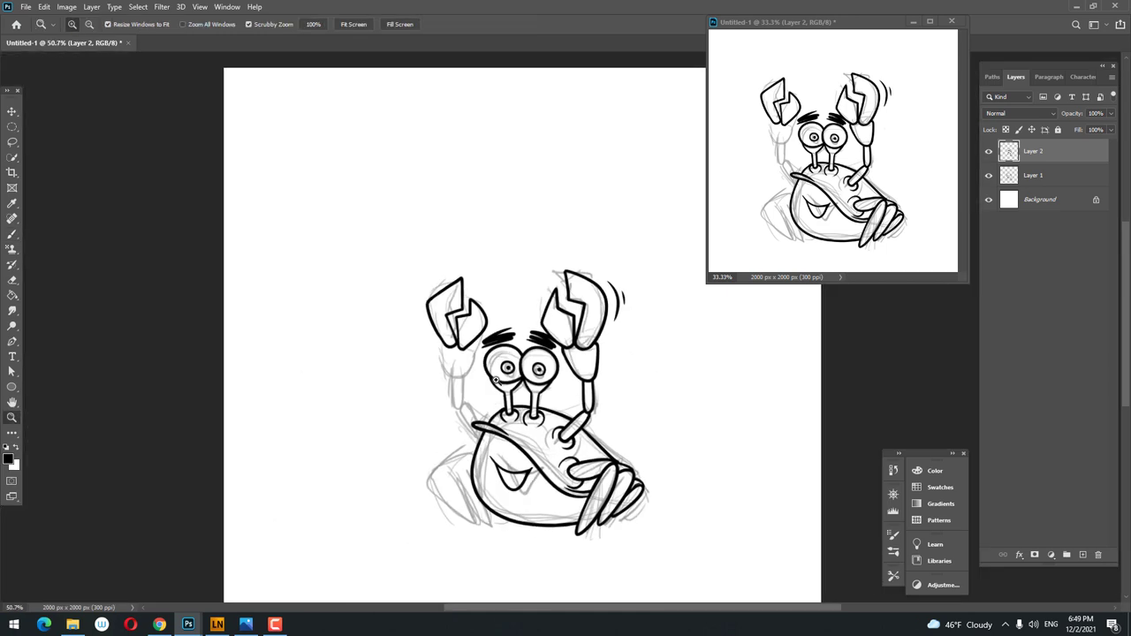
- Ink the left and right sides of the left claw arm
{"action": "mouse_move", "coordinate": [485, 348]}
{"action": "left_mouse_down"}
{"action": "mouse_move", "coordinate": [377, 439]}
{"action": "mouse_move", "coordinate": [389, 510]}
{"action": "left_mouse_up"}
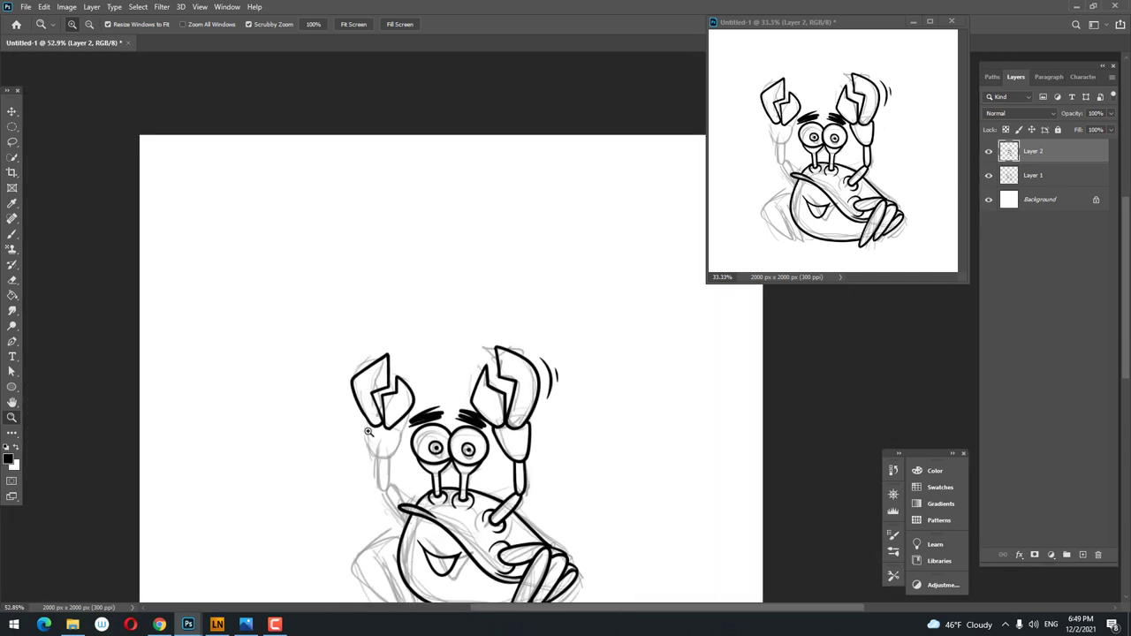
{"action": "key", "text": "b"}
{"action": "left_click_drag", "start_coordinate": [340, 381], "coordinate": [352, 433]}
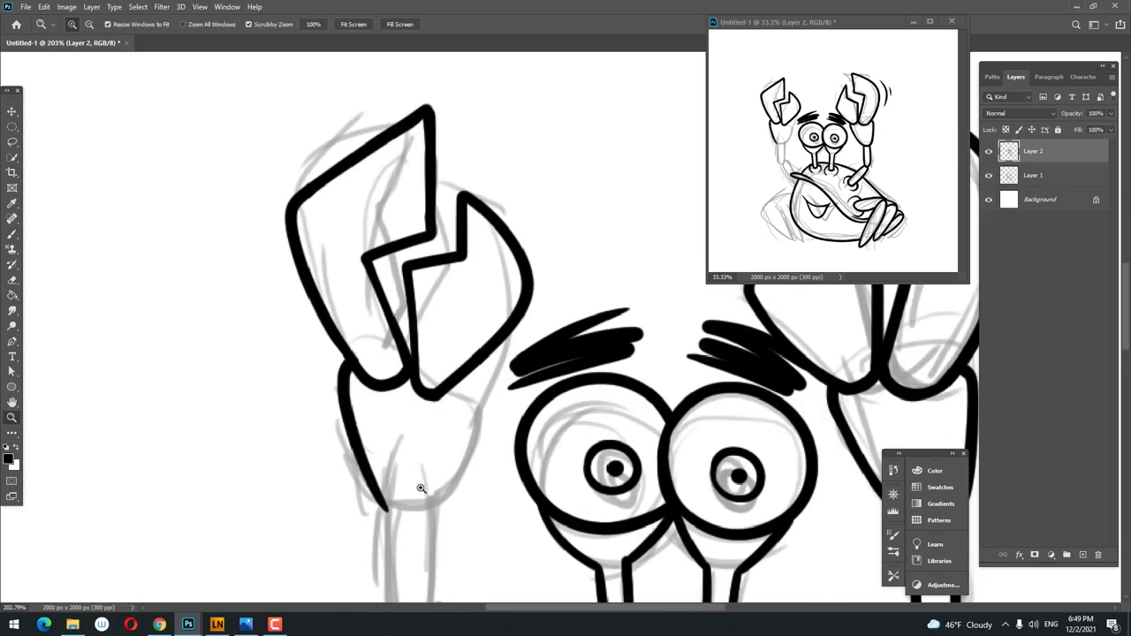
{"action": "left_click_drag", "start_coordinate": [416, 480], "coordinate": [324, 373]}
{"action": "key", "text": "ctrl+z"}
{"action": "mouse_move", "coordinate": [305, 305]}
{"action": "left_mouse_down"}
{"action": "mouse_move", "coordinate": [358, 503]}
{"action": "mouse_move", "coordinate": [482, 323]}
{"action": "mouse_move", "coordinate": [391, 445]}
{"action": "left_mouse_up"}
- Ink a U-shaped joint around the arm and a line joining the arm to the claw
{"action": "key", "text": "z"}
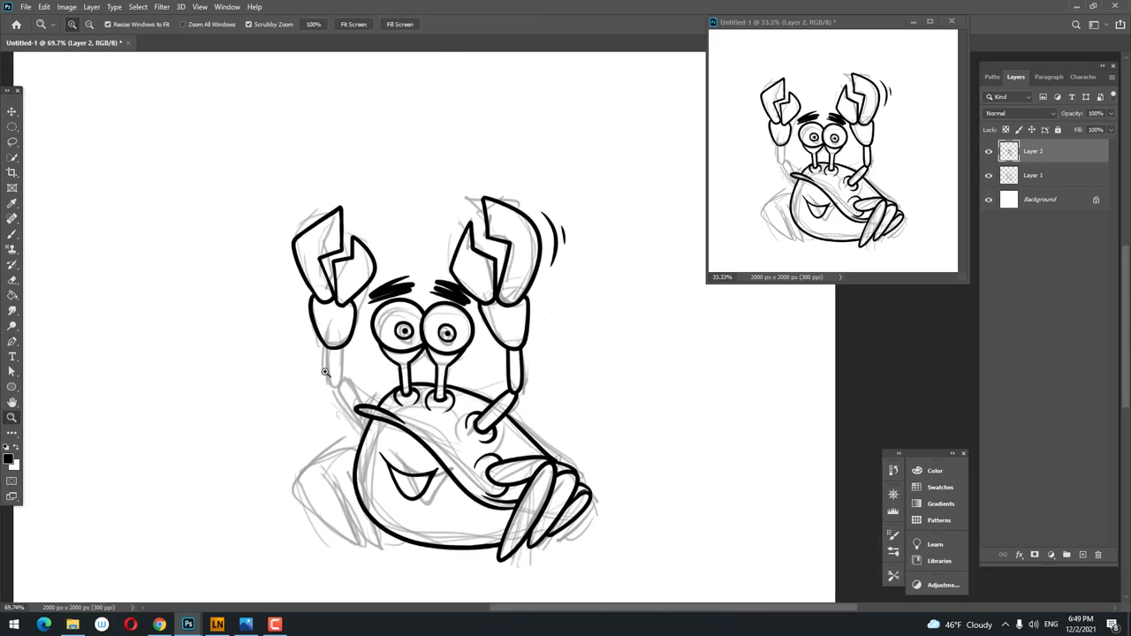
{"action": "left_click_drag", "start_coordinate": [325, 372], "coordinate": [380, 372]}
{"action": "key", "text": "b"}
{"action": "mouse_move", "coordinate": [336, 296]}
{"action": "left_mouse_down"}
{"action": "mouse_move", "coordinate": [377, 289]}
{"action": "mouse_move", "coordinate": [300, 292]}
{"action": "mouse_move", "coordinate": [333, 351]}
{"action": "mouse_move", "coordinate": [406, 422]}
{"action": "left_mouse_up"}
{"action": "key", "text": "z"}
{"action": "key", "text": "b"}
{"action": "mouse_move", "coordinate": [342, 306]}
{"action": "left_mouse_down"}
{"action": "mouse_move", "coordinate": [508, 384]}
{"action": "mouse_move", "coordinate": [348, 424]}
{"action": "mouse_move", "coordinate": [459, 431]}
{"action": "left_mouse_up"}
- Add a short line at the claw and review the whole crab
{"action": "key", "text": "z"}
{"action": "key", "text": "b"}
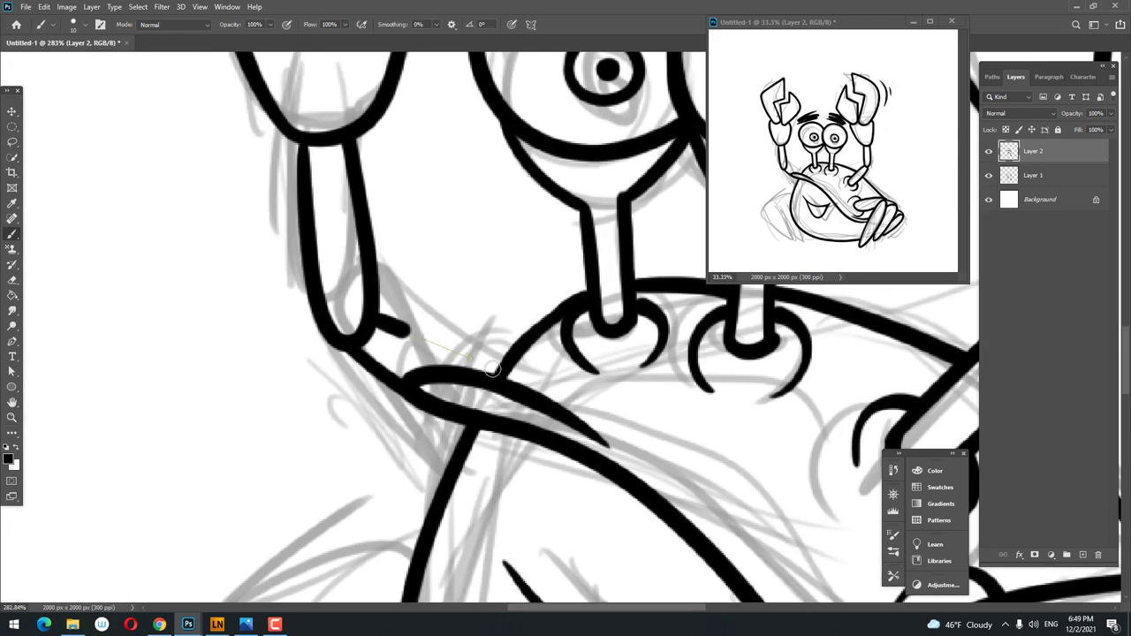
{"action": "left_click", "coordinate": [492, 369], "text": "shift"}
{"action": "key", "text": "z"}
{"action": "mouse_move", "coordinate": [492, 369]}
{"action": "left_mouse_down"}
{"action": "mouse_move", "coordinate": [349, 421]}
{"action": "mouse_move", "coordinate": [485, 508]}
{"action": "left_mouse_up"}
{"action": "left_click_drag", "start_coordinate": [492, 442], "coordinate": [565, 442]}
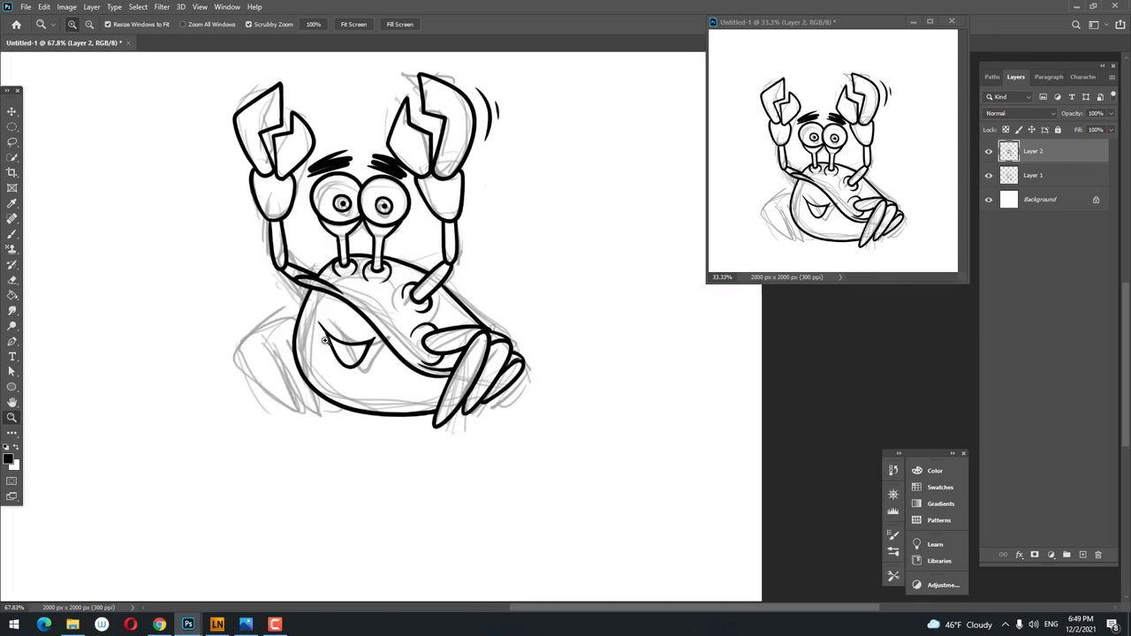
- Ink the lower-left leg outline from its tip upward, redoing misplaced strokes
{"action": "key", "text": "b"}
{"action": "left_click_drag", "start_coordinate": [265, 349], "coordinate": [291, 349]}
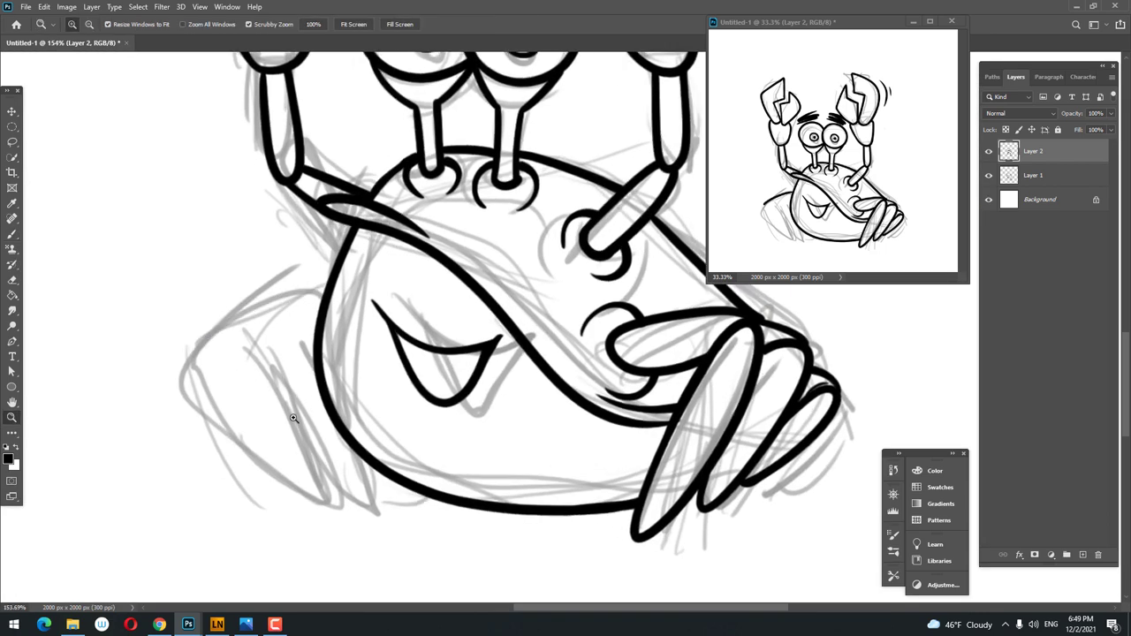
{"action": "mouse_move", "coordinate": [331, 490]}
{"action": "left_mouse_down"}
{"action": "mouse_move", "coordinate": [208, 349]}
{"action": "mouse_move", "coordinate": [300, 473]}
{"action": "left_mouse_up"}
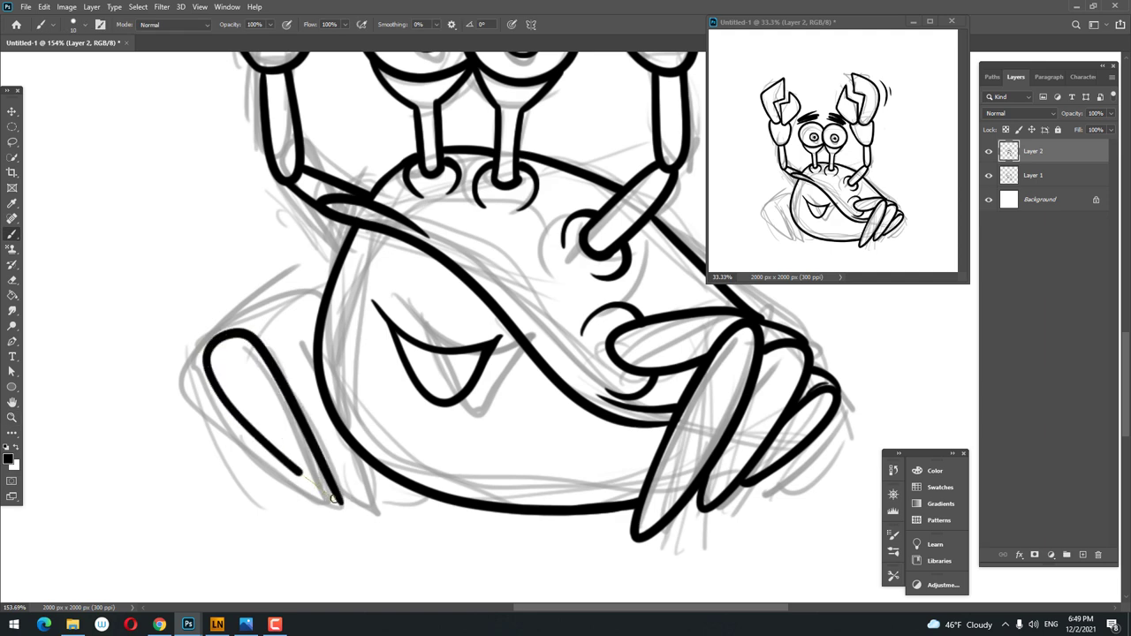
{"action": "key", "text": "ctrl+z"}
{"action": "left_click_drag", "start_coordinate": [323, 432], "coordinate": [228, 342]}
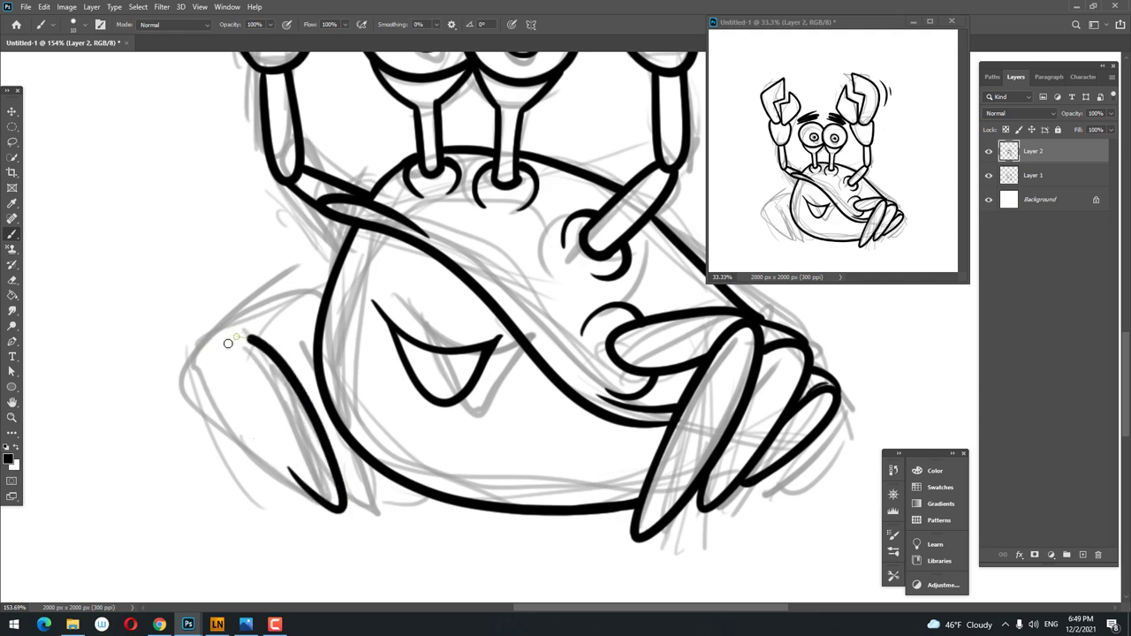
{"action": "key", "text": "ctrl+z"}
{"action": "left_click_drag", "start_coordinate": [266, 436], "coordinate": [301, 436]}
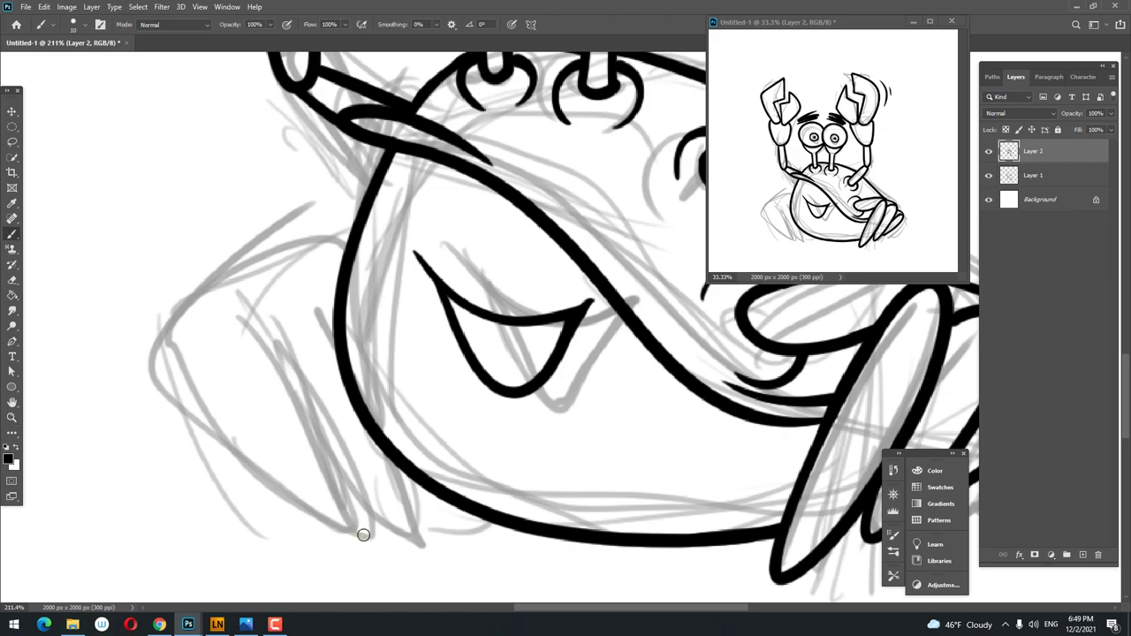
{"action": "left_click_drag", "start_coordinate": [362, 535], "coordinate": [202, 384]}
{"action": "mouse_move", "coordinate": [187, 340]}
{"action": "left_mouse_down"}
{"action": "mouse_move", "coordinate": [341, 456]}
{"action": "mouse_move", "coordinate": [366, 535]}
{"action": "left_mouse_up"}
- Draw the leg's upper edge toward the body and join it with a straight line
{"action": "key", "text": "z"}
{"action": "scroll", "coordinate": [323, 508], "scroll_direction": "down", "scroll_amount": 5}
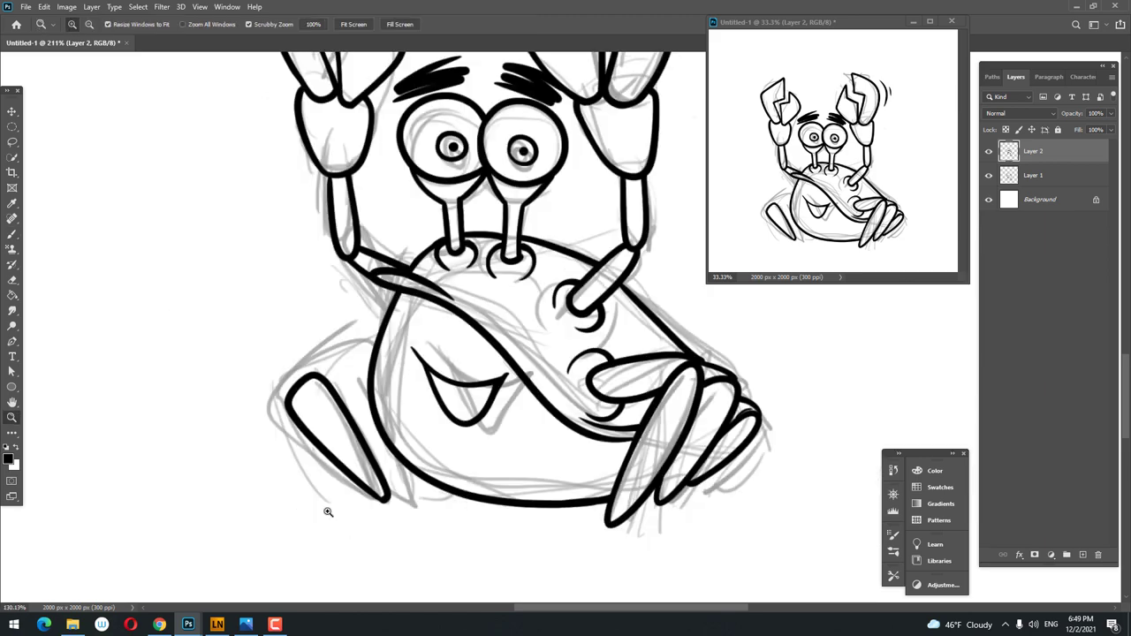
{"action": "scroll", "coordinate": [389, 334], "scroll_direction": "up", "scroll_amount": 5}
{"action": "key", "text": "b"}
{"action": "left_click_drag", "start_coordinate": [265, 393], "coordinate": [431, 254]}
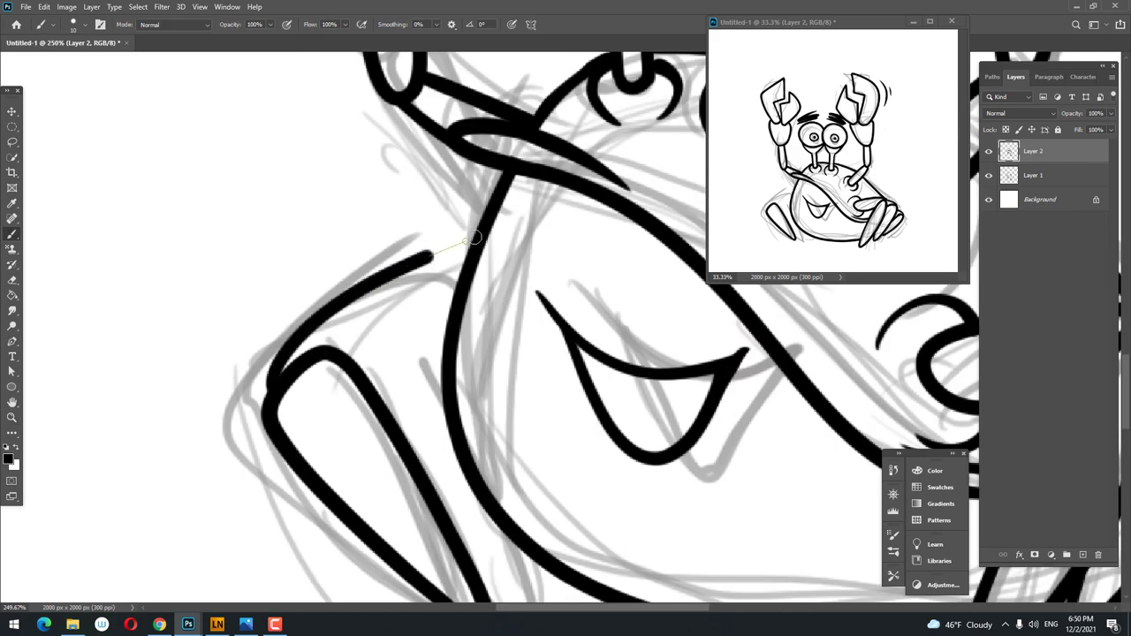
{"action": "key", "text": "ctrl+z"}
{"action": "left_click_drag", "start_coordinate": [275, 378], "coordinate": [404, 281]}
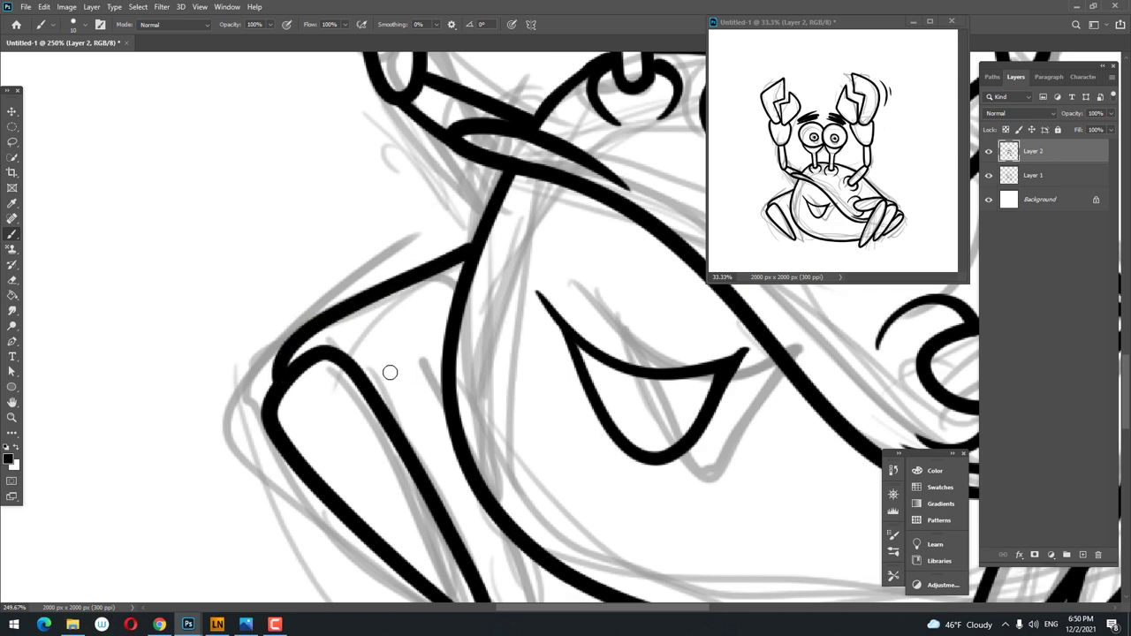
{"action": "left_click", "coordinate": [440, 361], "text": "shift"}
- Ink the inner edge of the lower-left leg and zoom out to review it
{"action": "key", "text": "z"}
{"action": "scroll", "coordinate": [403, 398], "scroll_direction": "down", "scroll_amount": 5}
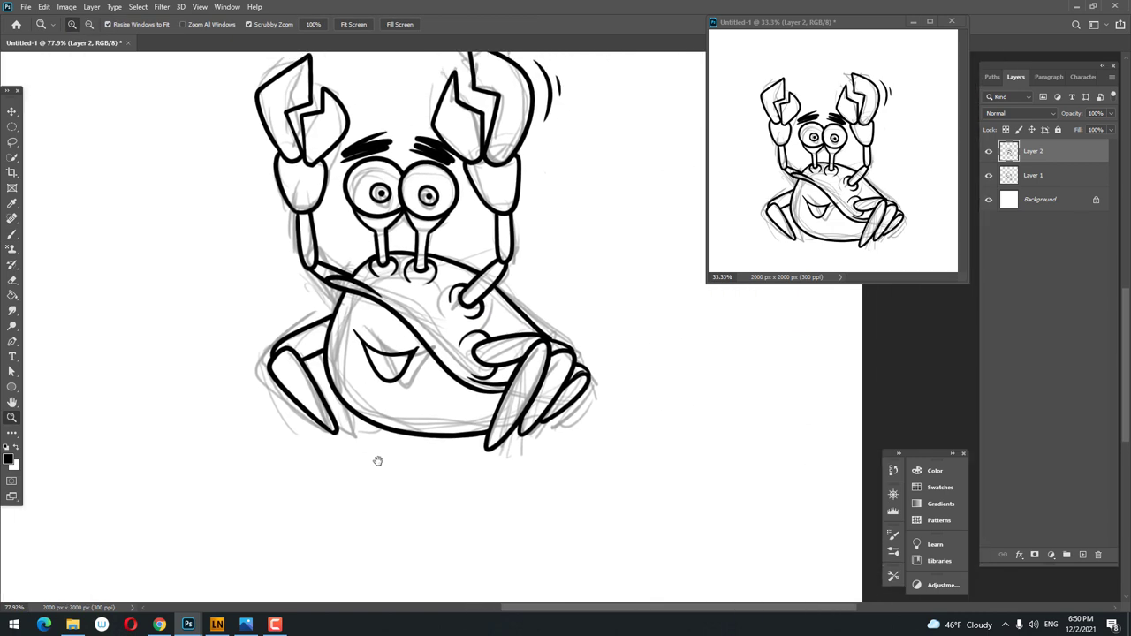
{"action": "scroll", "coordinate": [379, 462], "scroll_direction": "up", "scroll_amount": 5}
{"action": "key", "text": "b"}
{"action": "left_click_drag", "start_coordinate": [303, 430], "coordinate": [389, 442]}
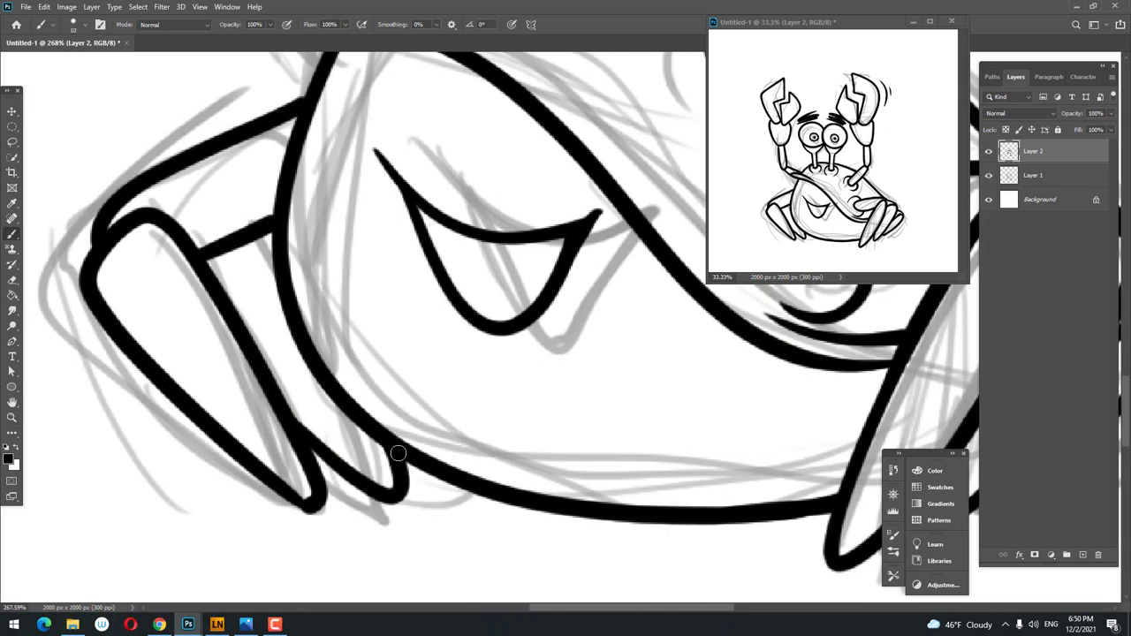
{"action": "key", "text": "z"}
{"action": "scroll", "coordinate": [430, 525], "scroll_direction": "down", "scroll_amount": 5}
{"action": "scroll", "coordinate": [504, 384], "scroll_direction": "down", "scroll_amount": 1}
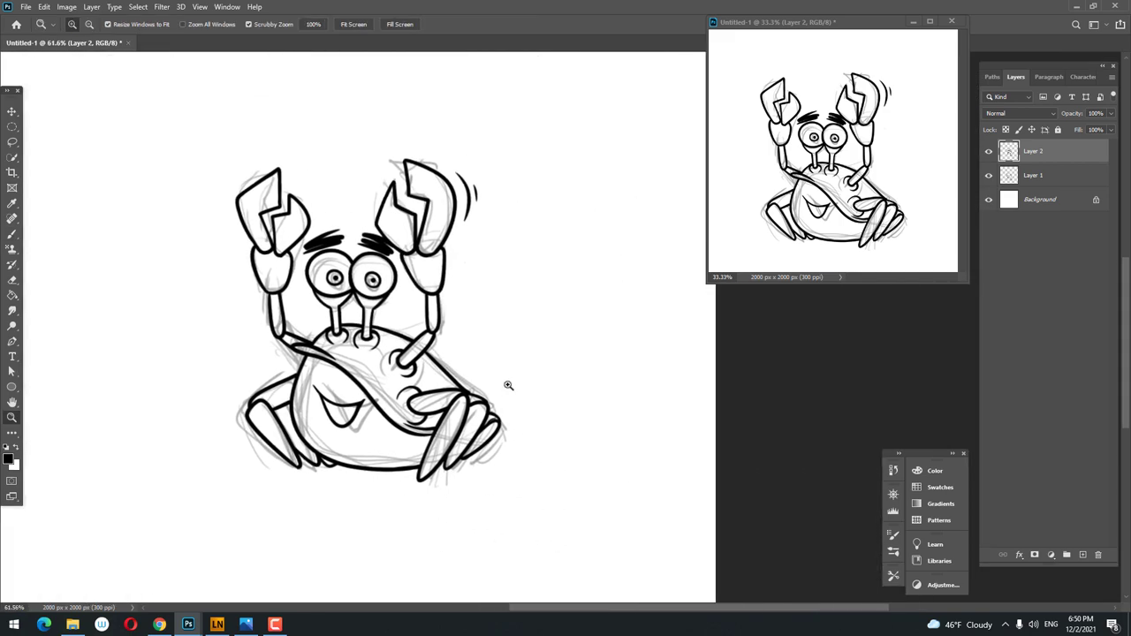
{"action": "scroll", "coordinate": [485, 365], "scroll_direction": "down", "scroll_amount": 1}
{"action": "scroll", "coordinate": [486, 366], "scroll_direction": "up", "scroll_amount": 6}
{"action": "scroll", "coordinate": [430, 386], "scroll_direction": "up", "scroll_amount": 4}
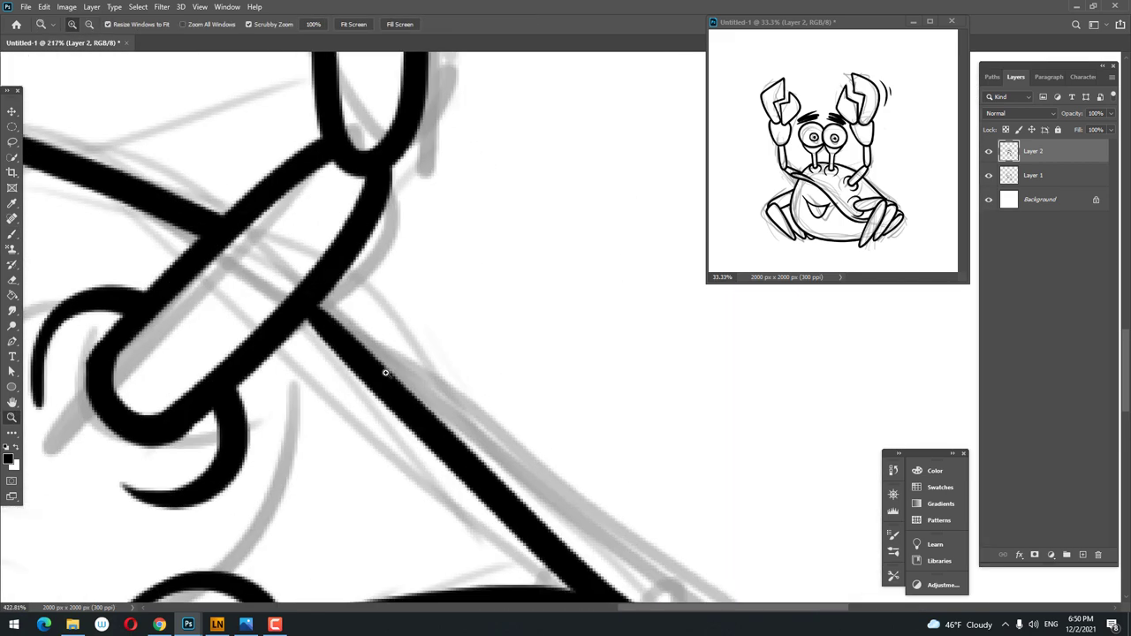
{"action": "key", "text": "b"}
{"action": "key", "text": "z"}
{"action": "scroll", "coordinate": [434, 330], "scroll_direction": "down", "scroll_amount": 3}
{"action": "scroll", "coordinate": [542, 331], "scroll_direction": "down", "scroll_amount": 5}
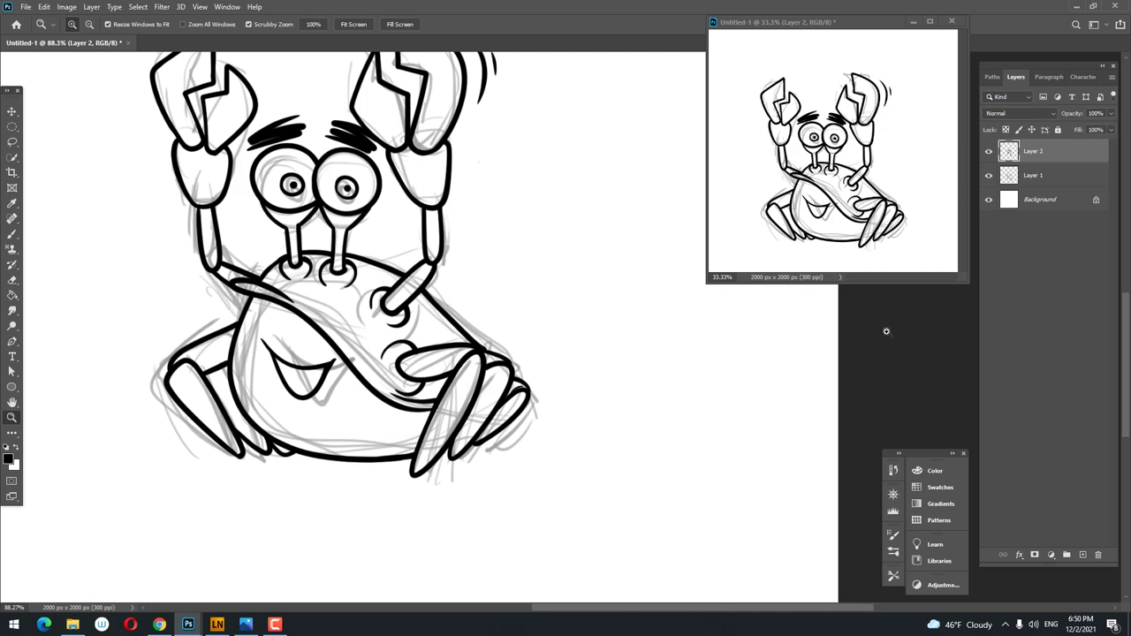
- Hide the grey sketch layer to inspect the ink lines
{"action": "left_click", "coordinate": [987, 175]}
{"action": "scroll", "coordinate": [513, 384], "scroll_direction": "down", "scroll_amount": 1}
{"action": "scroll", "coordinate": [495, 379], "scroll_direction": "down", "scroll_amount": 1}
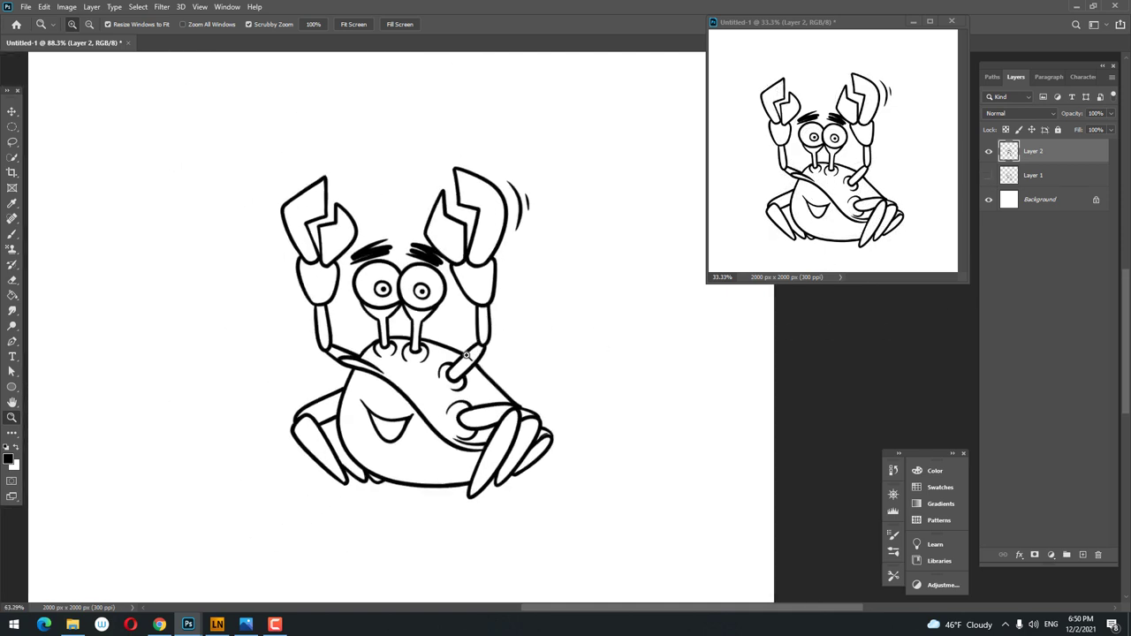
{"action": "scroll", "coordinate": [466, 379], "scroll_direction": "down", "scroll_amount": 1}
{"action": "scroll", "coordinate": [467, 378], "scroll_direction": "up", "scroll_amount": 1}
{"action": "scroll", "coordinate": [424, 474], "scroll_direction": "up", "scroll_amount": 3}
{"action": "scroll", "coordinate": [424, 475], "scroll_direction": "up", "scroll_amount": 1}
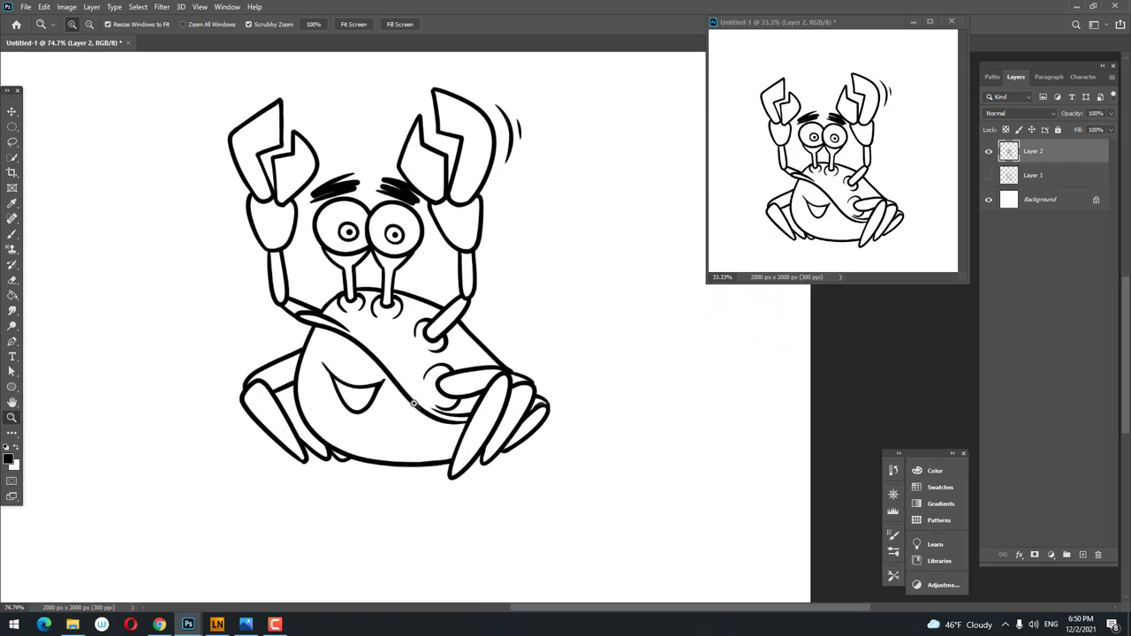
{"action": "scroll", "coordinate": [367, 439], "scroll_direction": "up", "scroll_amount": 4}
- Paint a short ink stroke under the crab's mouth on Layer 2 and zoom out
{"action": "key", "text": "b"}
{"action": "left_click_drag", "start_coordinate": [324, 442], "coordinate": [513, 507]}
{"action": "key", "text": "z"}
{"action": "scroll", "coordinate": [507, 462], "scroll_direction": "down", "scroll_amount": 3}
{"action": "scroll", "coordinate": [499, 447], "scroll_direction": "down", "scroll_amount": 2}
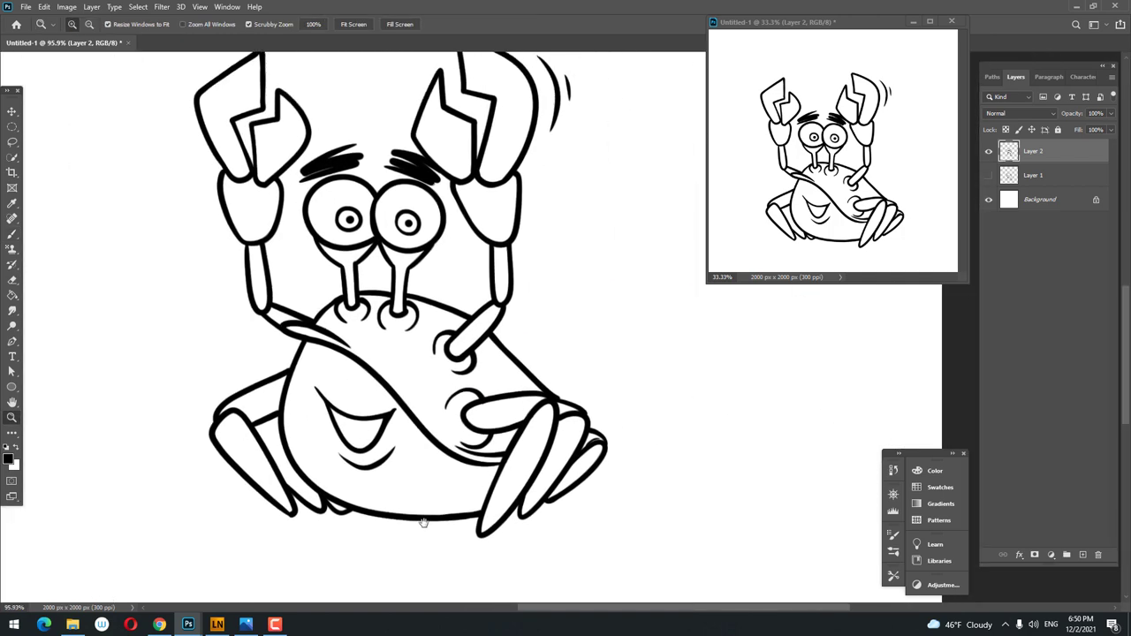
{"action": "scroll", "coordinate": [492, 435], "scroll_direction": "down", "scroll_amount": 1}
{"action": "scroll", "coordinate": [482, 446], "scroll_direction": "down", "scroll_amount": 3}
{"action": "scroll", "coordinate": [455, 473], "scroll_direction": "down", "scroll_amount": 1}
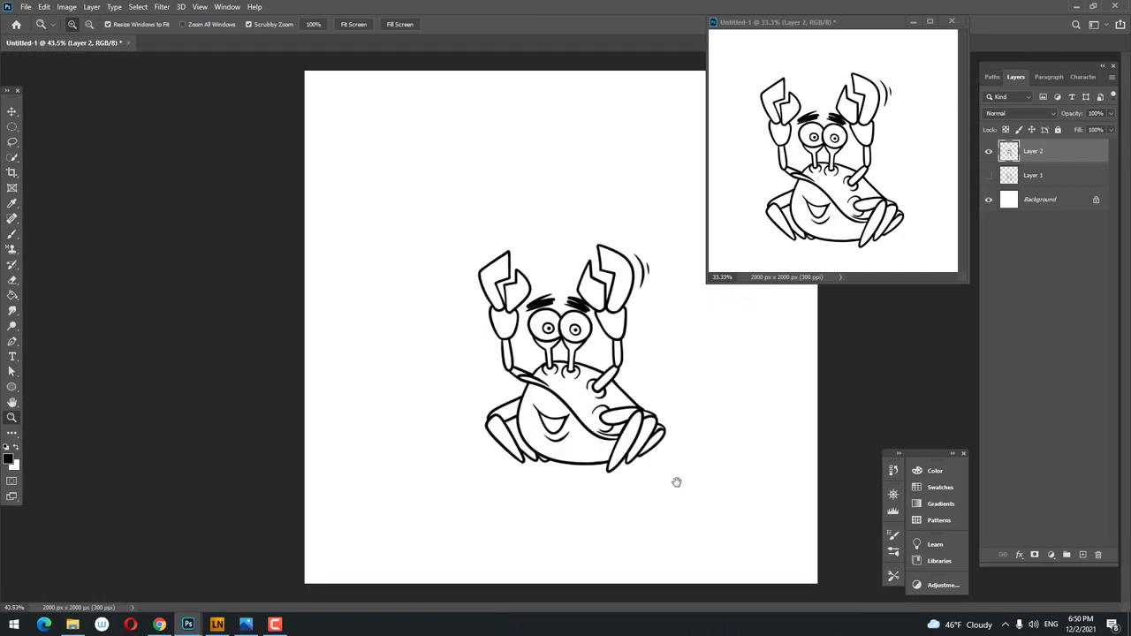
{"action": "scroll", "coordinate": [678, 433], "scroll_direction": "up", "scroll_amount": 1}
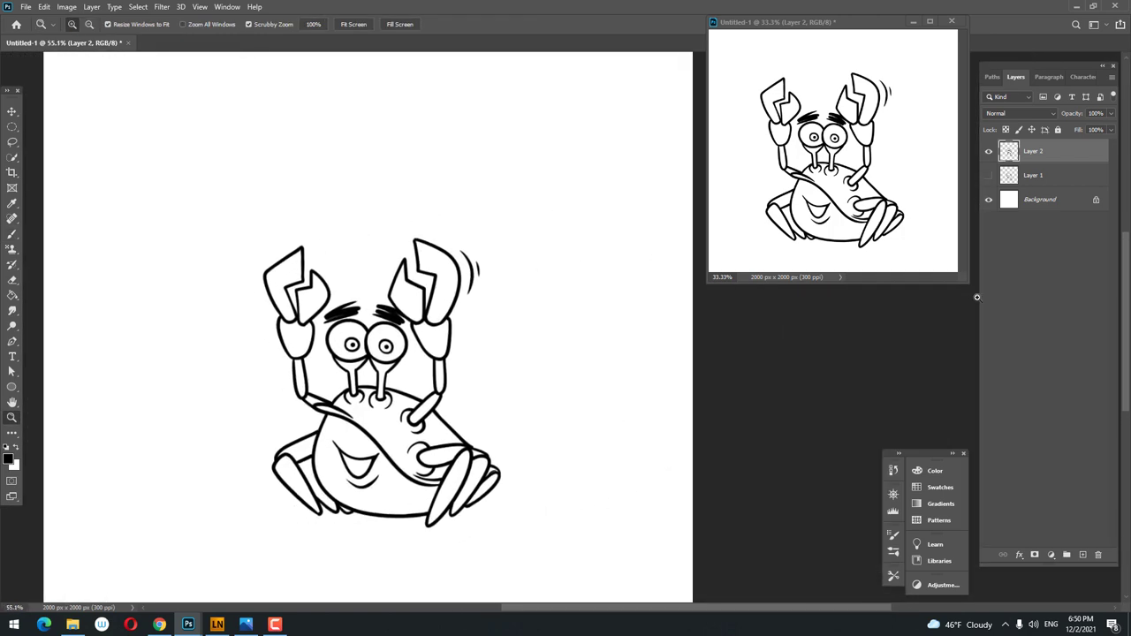
- Briefly select Layer 1, then make Layer 2 active again
{"action": "key", "text": "alt+bracketleft"}
{"action": "scroll", "coordinate": [327, 400], "scroll_direction": "up", "scroll_amount": 1}
{"action": "key", "text": "alt+bracketright"}
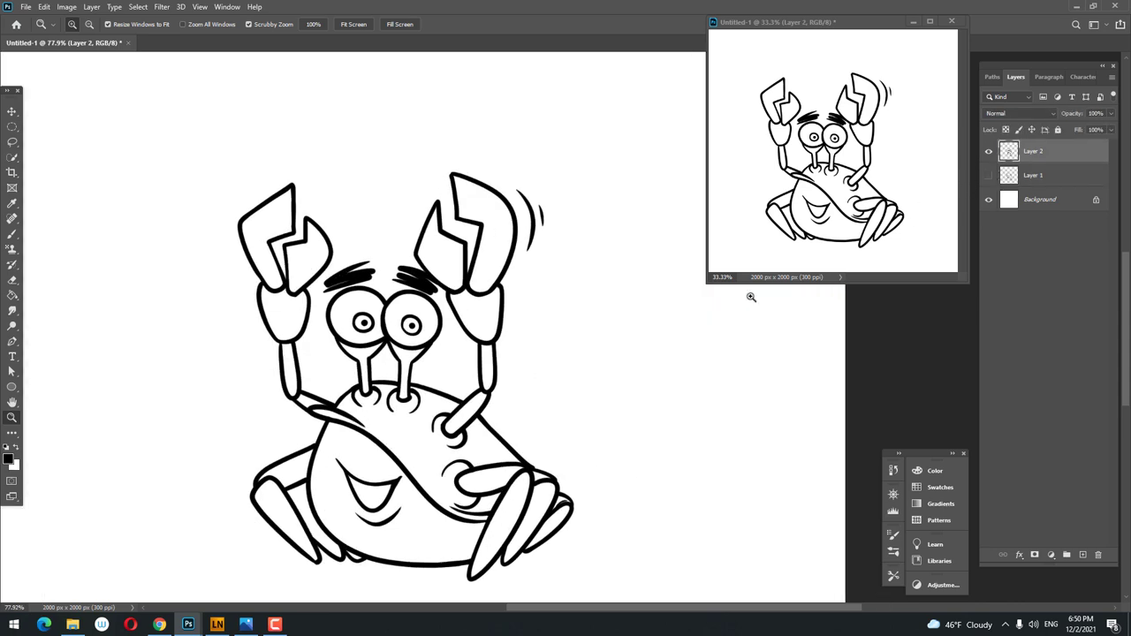
{"action": "scroll", "coordinate": [337, 431], "scroll_direction": "up", "scroll_amount": 5}
- Erase the stray ink lines at the base of the crab's left arm
{"action": "key", "text": "e"}
{"action": "mouse_move", "coordinate": [303, 394]}
{"action": "left_mouse_down"}
{"action": "mouse_move", "coordinate": [315, 383]}
{"action": "mouse_move", "coordinate": [316, 510]}
{"action": "left_mouse_up"}
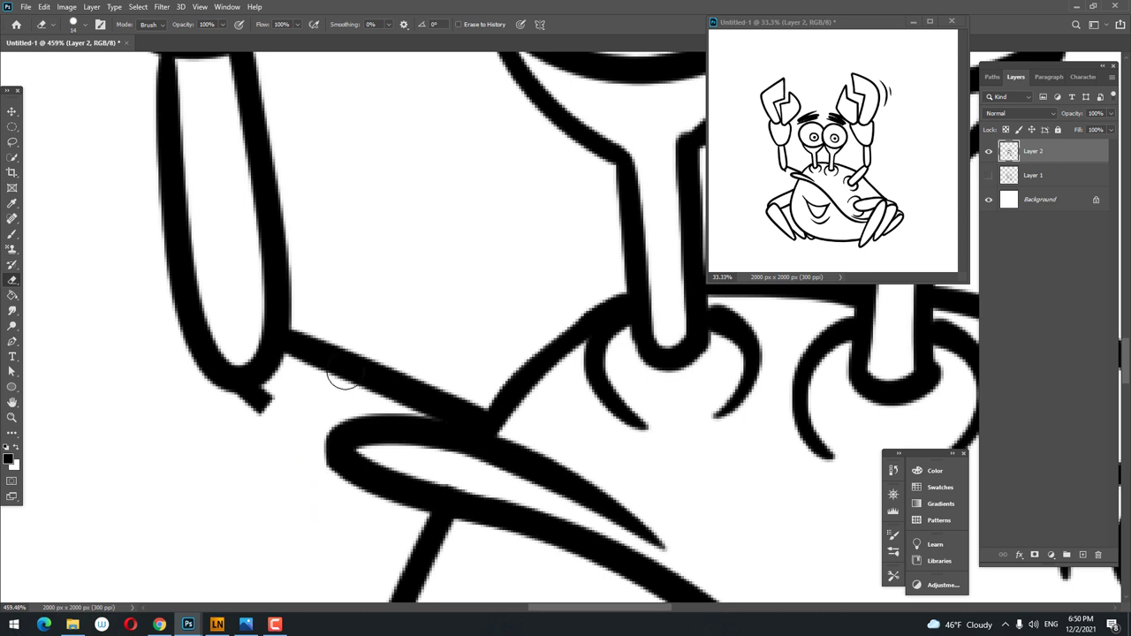
{"action": "left_click_drag", "start_coordinate": [343, 378], "coordinate": [475, 391]}
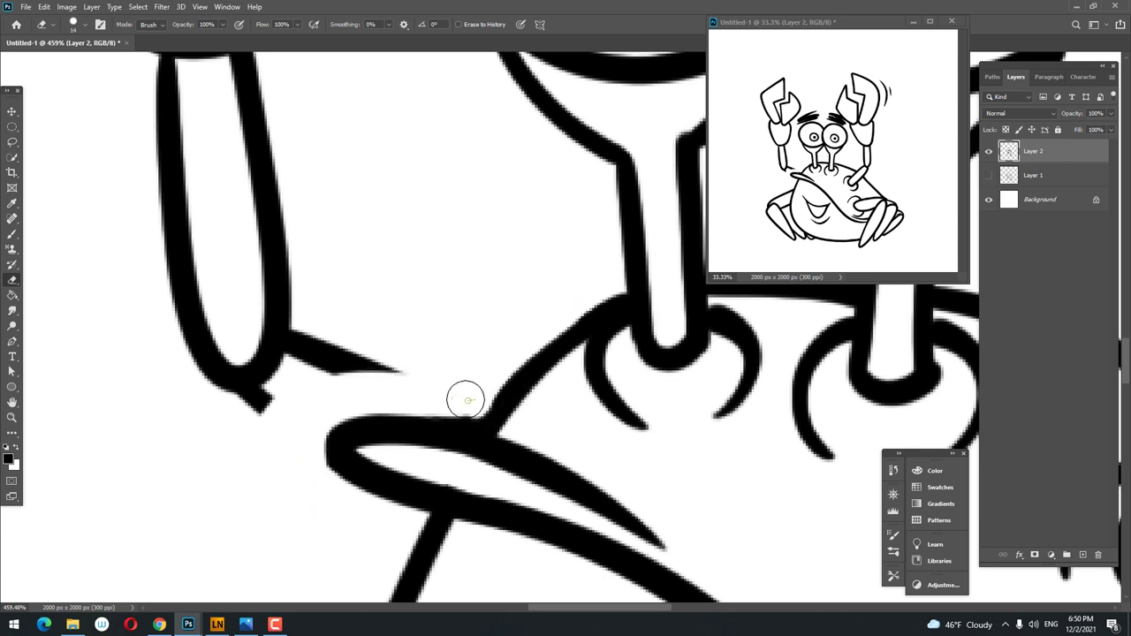
{"action": "mouse_move", "coordinate": [419, 377]}
{"action": "left_mouse_down"}
{"action": "mouse_move", "coordinate": [309, 360]}
{"action": "mouse_move", "coordinate": [312, 333]}
{"action": "left_mouse_up"}
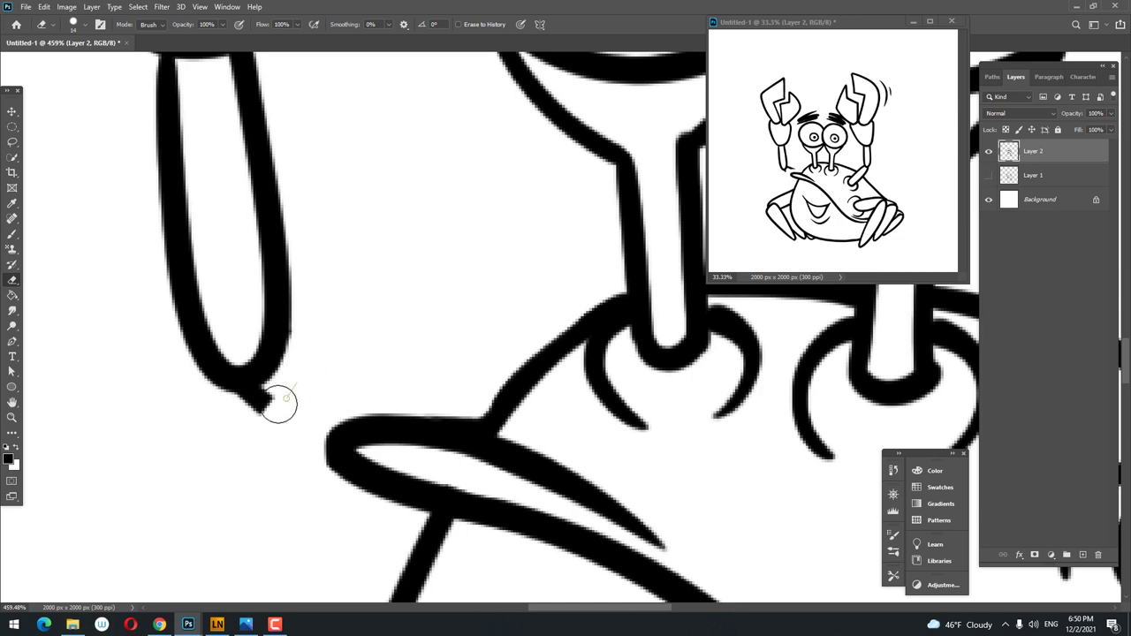
{"action": "scroll", "coordinate": [358, 343], "scroll_direction": "down", "scroll_amount": 3}
{"action": "scroll", "coordinate": [539, 241], "scroll_direction": "up", "scroll_amount": 4}
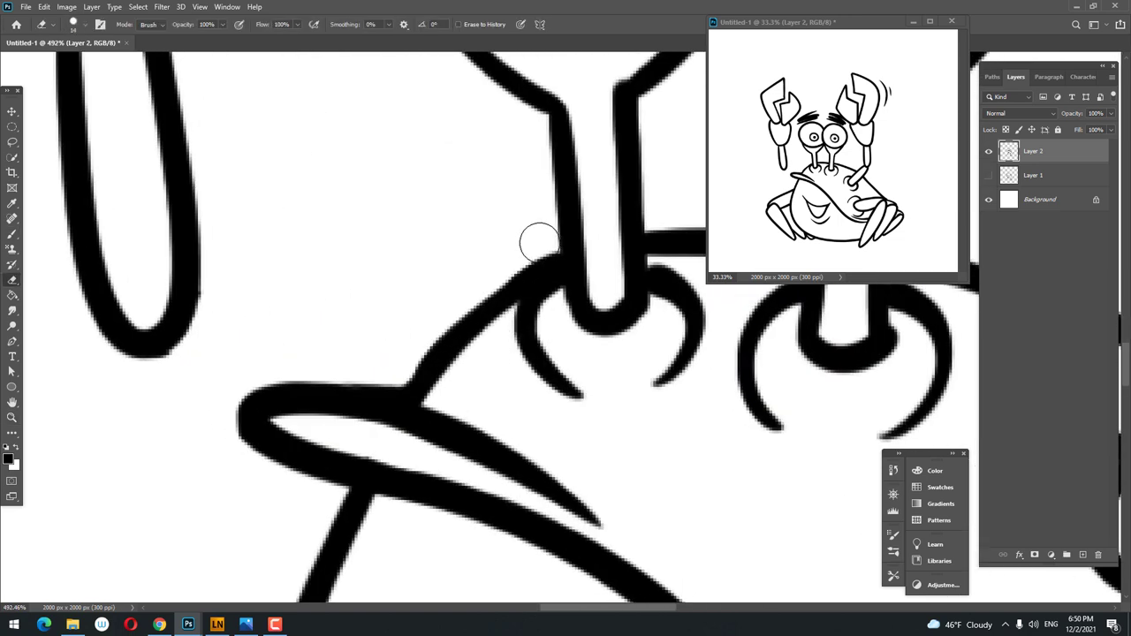
- Redraw a clean diagonal outline joining the left forearm to the left leg
{"action": "key", "text": "b"}
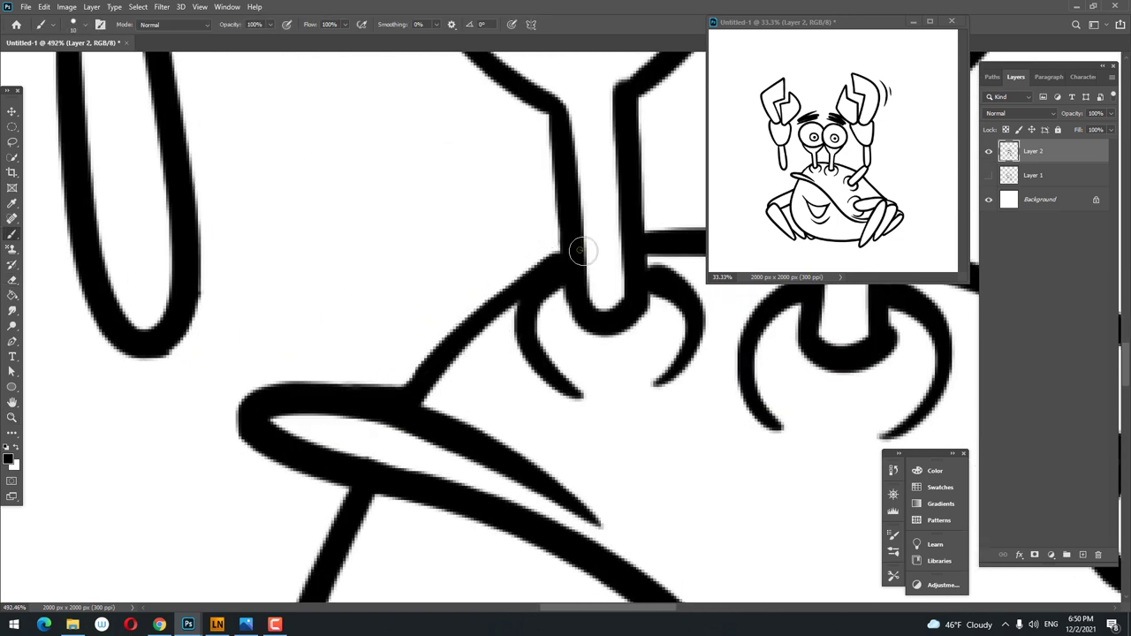
{"action": "left_click_drag", "start_coordinate": [570, 249], "coordinate": [396, 404]}
{"action": "scroll", "coordinate": [395, 404], "scroll_direction": "down", "scroll_amount": 5}
{"action": "scroll", "coordinate": [328, 344], "scroll_direction": "up", "scroll_amount": 4}
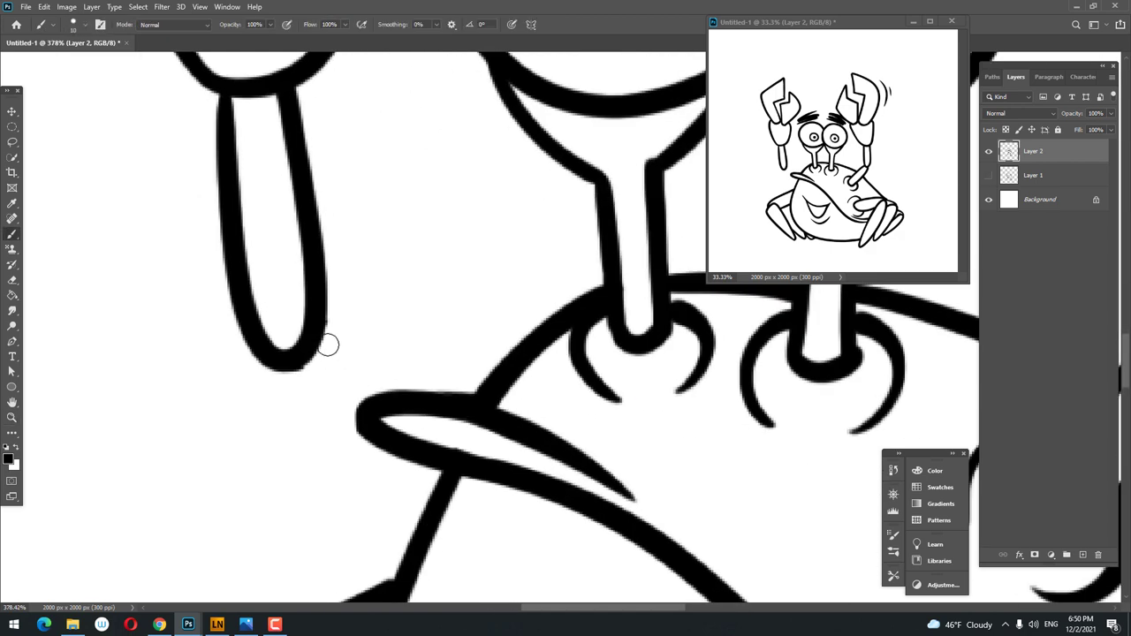
{"action": "left_click_drag", "start_coordinate": [316, 334], "coordinate": [380, 417]}
{"action": "left_click_drag", "start_coordinate": [278, 361], "coordinate": [398, 565]}
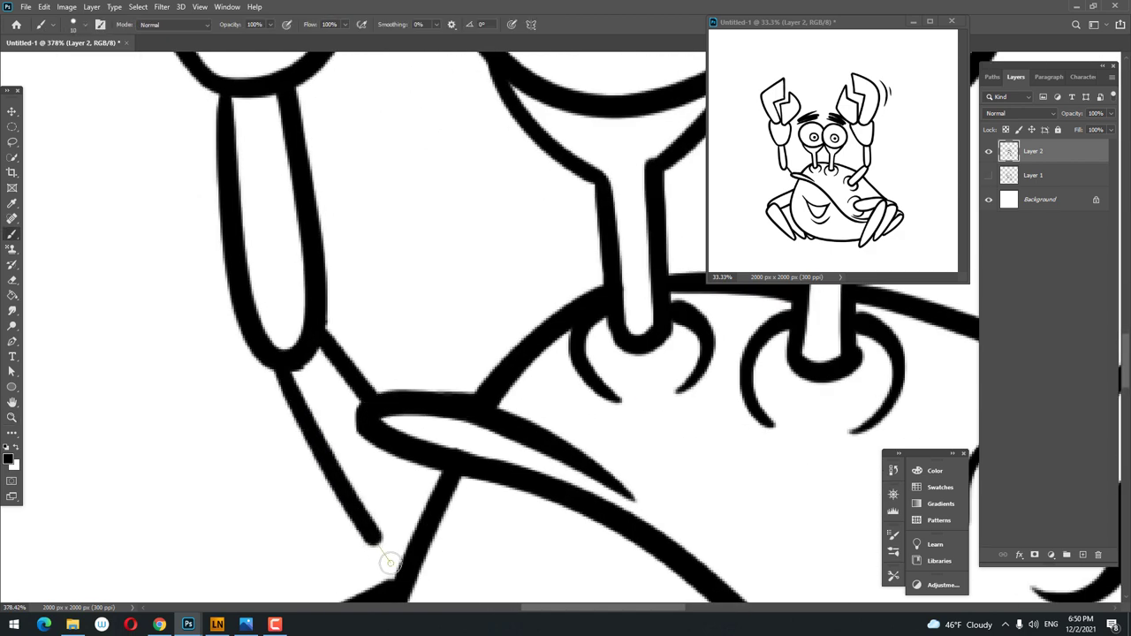
{"action": "key", "text": "ctrl+z"}
{"action": "left_click_drag", "start_coordinate": [281, 364], "coordinate": [405, 535]}
{"action": "key", "text": "z"}
{"action": "scroll", "coordinate": [386, 493], "scroll_direction": "down", "scroll_amount": 5}
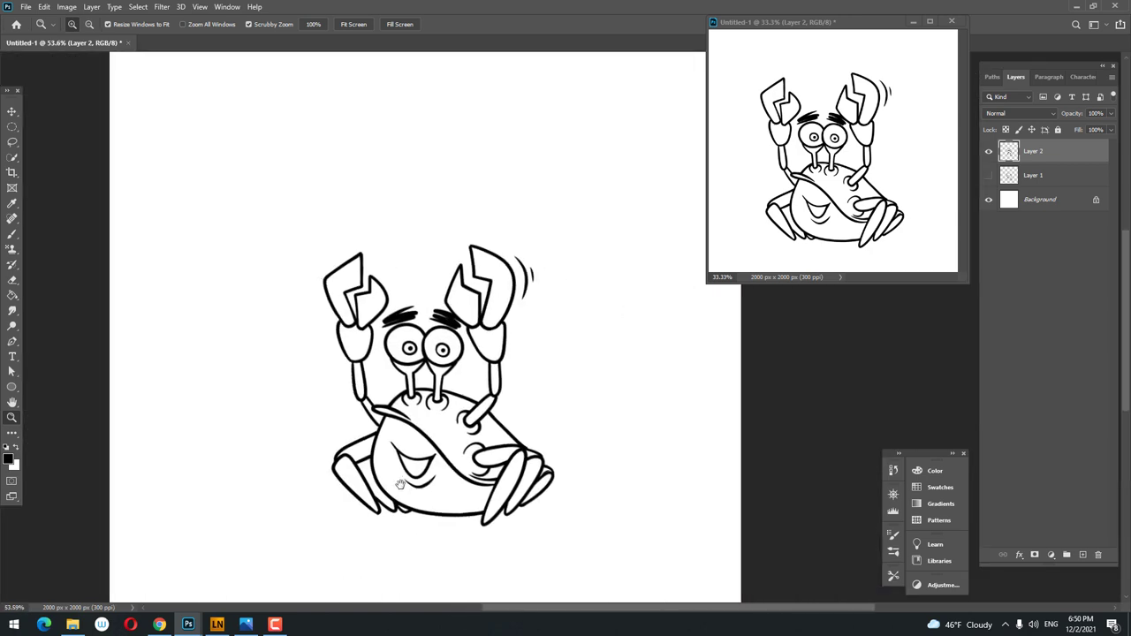
{"action": "scroll", "coordinate": [338, 455], "scroll_direction": "up", "scroll_amount": 5}
- Ink the claw junction, narrowing the white wedge to a thin sliver
{"action": "key", "text": "b"}
{"action": "mouse_move", "coordinate": [358, 342]}
{"action": "left_mouse_down"}
{"action": "mouse_move", "coordinate": [335, 454]}
{"action": "mouse_move", "coordinate": [451, 305]}
{"action": "left_mouse_up"}
{"action": "key", "text": "e"}
{"action": "scroll", "coordinate": [422, 363], "scroll_direction": "up", "scroll_amount": 3}
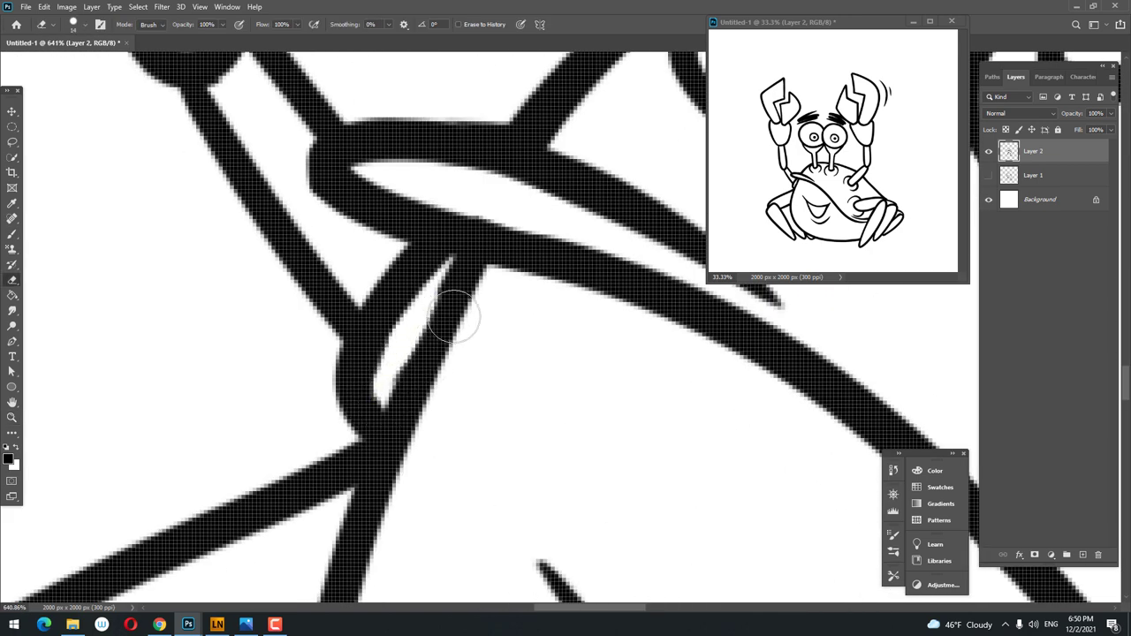
{"action": "key", "text": "b"}
{"action": "scroll", "coordinate": [467, 265], "scroll_direction": "up", "scroll_amount": 1}
{"action": "left_click_drag", "start_coordinate": [467, 265], "coordinate": [383, 424]}
{"action": "key", "text": "z"}
{"action": "scroll", "coordinate": [384, 426], "scroll_direction": "down", "scroll_amount": 10}
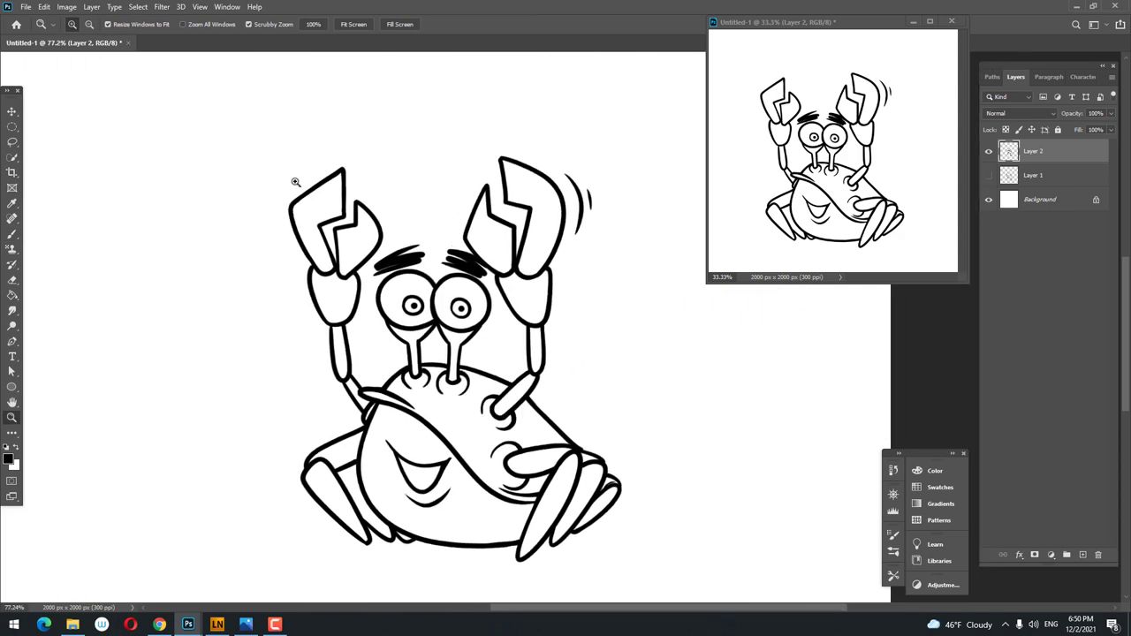
- Draw two curved motion lines beside the crab's left claw
{"action": "scroll", "coordinate": [296, 182], "scroll_direction": "up", "scroll_amount": 5}
{"action": "key", "text": "b"}
{"action": "left_click_drag", "start_coordinate": [380, 108], "coordinate": [328, 281]}
{"action": "left_click_drag", "start_coordinate": [275, 227], "coordinate": [276, 233]}
{"action": "key", "text": "z"}
{"action": "scroll", "coordinate": [376, 383], "scroll_direction": "down", "scroll_amount": 5}
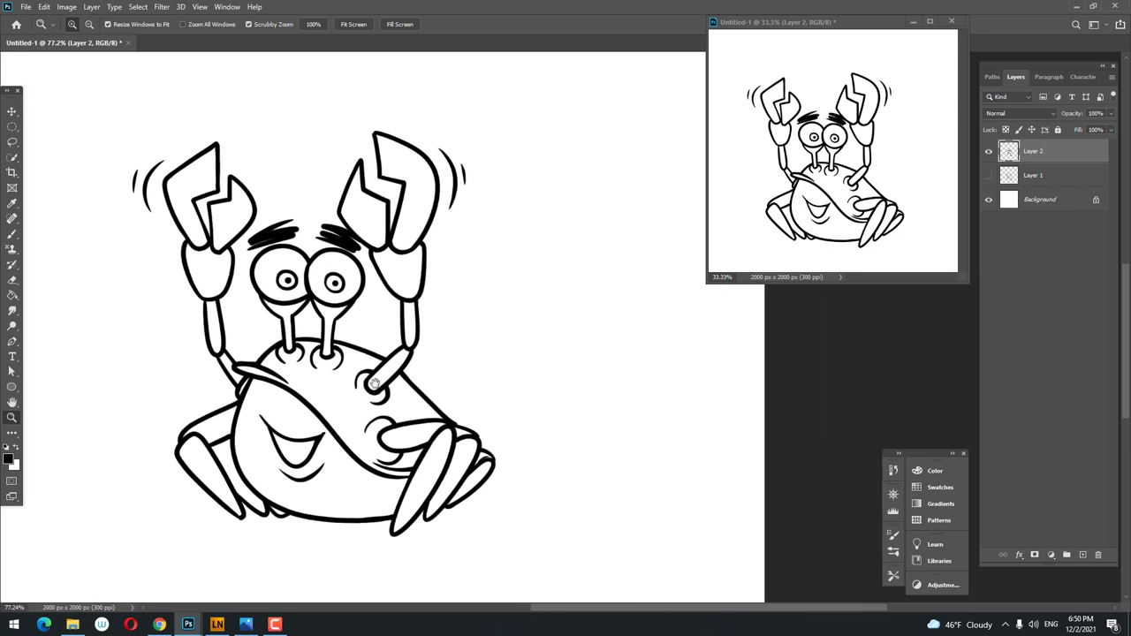
{"action": "scroll", "coordinate": [432, 431], "scroll_direction": "up", "scroll_amount": 1}
{"action": "scroll", "coordinate": [439, 407], "scroll_direction": "up", "scroll_amount": 1}
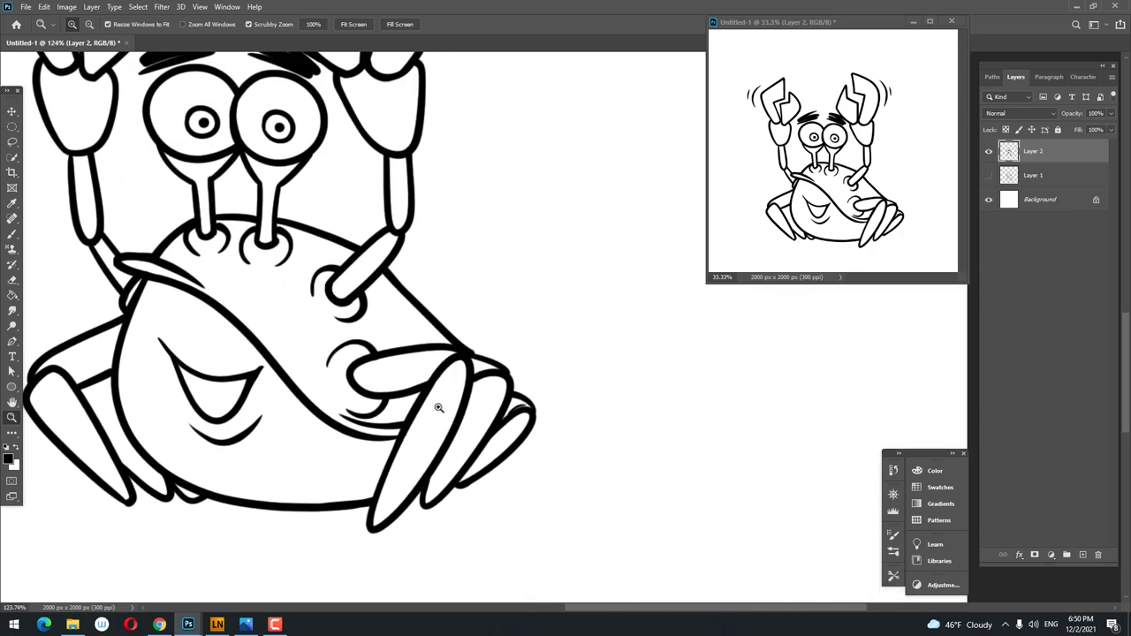
{"action": "scroll", "coordinate": [348, 354], "scroll_direction": "up", "scroll_amount": 5}
- Darken the eye-stalk sockets and add a short stroke by the left eye stalk
{"action": "key", "text": "b"}
{"action": "scroll", "coordinate": [387, 502], "scroll_direction": "down", "scroll_amount": 4}
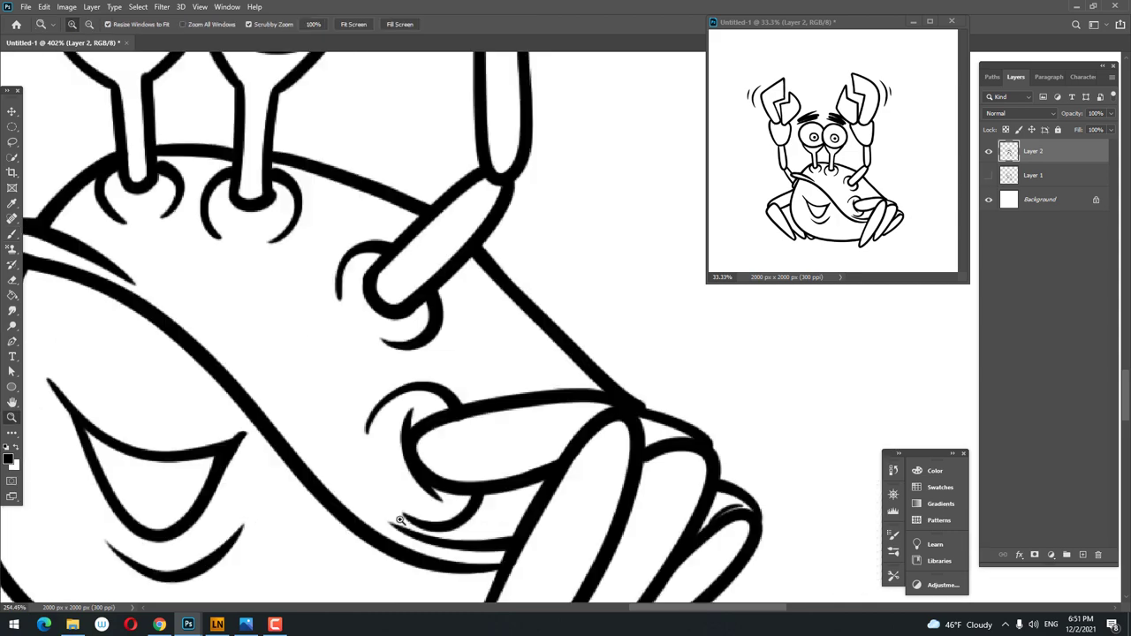
{"action": "scroll", "coordinate": [397, 379], "scroll_direction": "up", "scroll_amount": 2}
{"action": "scroll", "coordinate": [400, 362], "scroll_direction": "up", "scroll_amount": 3}
{"action": "scroll", "coordinate": [381, 386], "scroll_direction": "down", "scroll_amount": 2}
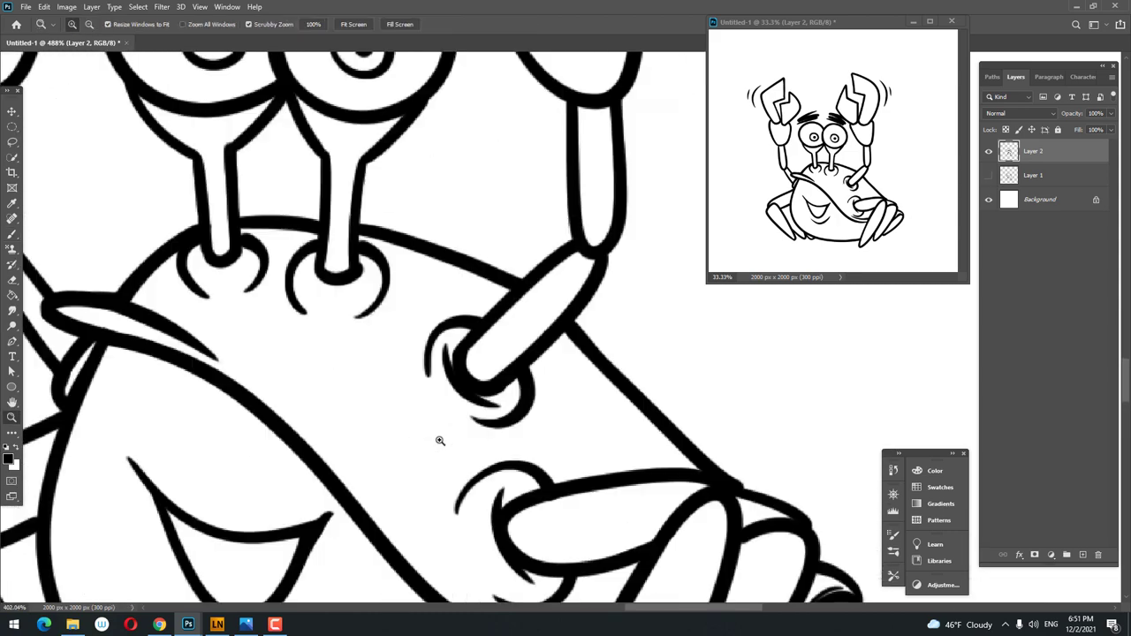
{"action": "scroll", "coordinate": [433, 434], "scroll_direction": "down", "scroll_amount": 3}
{"action": "scroll", "coordinate": [441, 371], "scroll_direction": "up", "scroll_amount": 1}
{"action": "scroll", "coordinate": [447, 357], "scroll_direction": "up", "scroll_amount": 4}
{"action": "left_click_drag", "start_coordinate": [439, 321], "coordinate": [575, 313]}
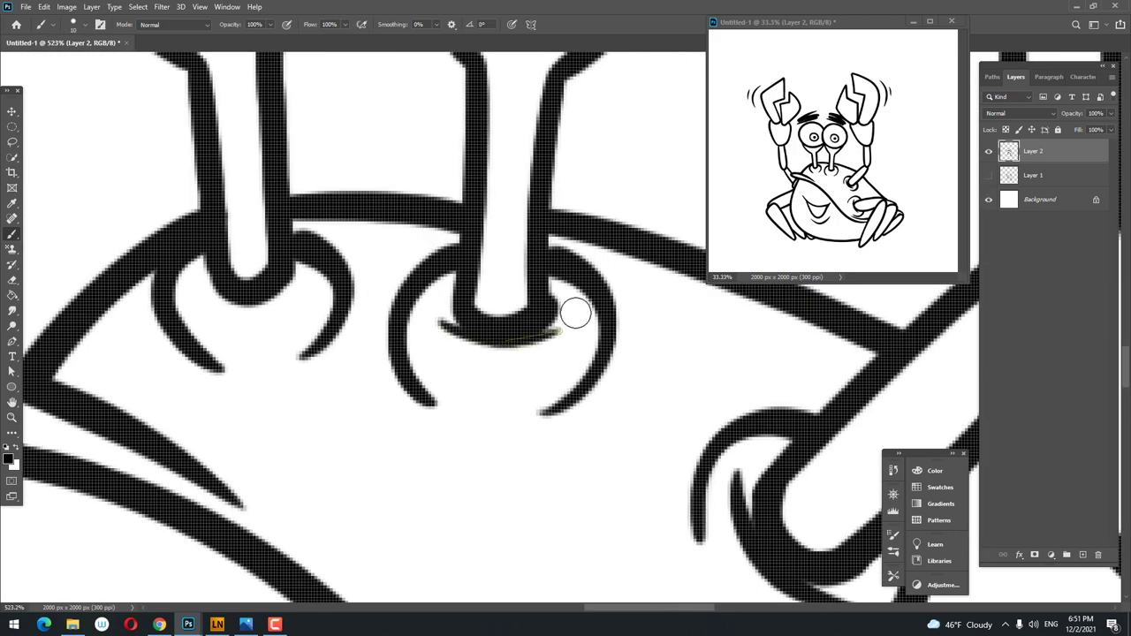
{"action": "scroll", "coordinate": [305, 301], "scroll_direction": "down", "scroll_amount": 3}
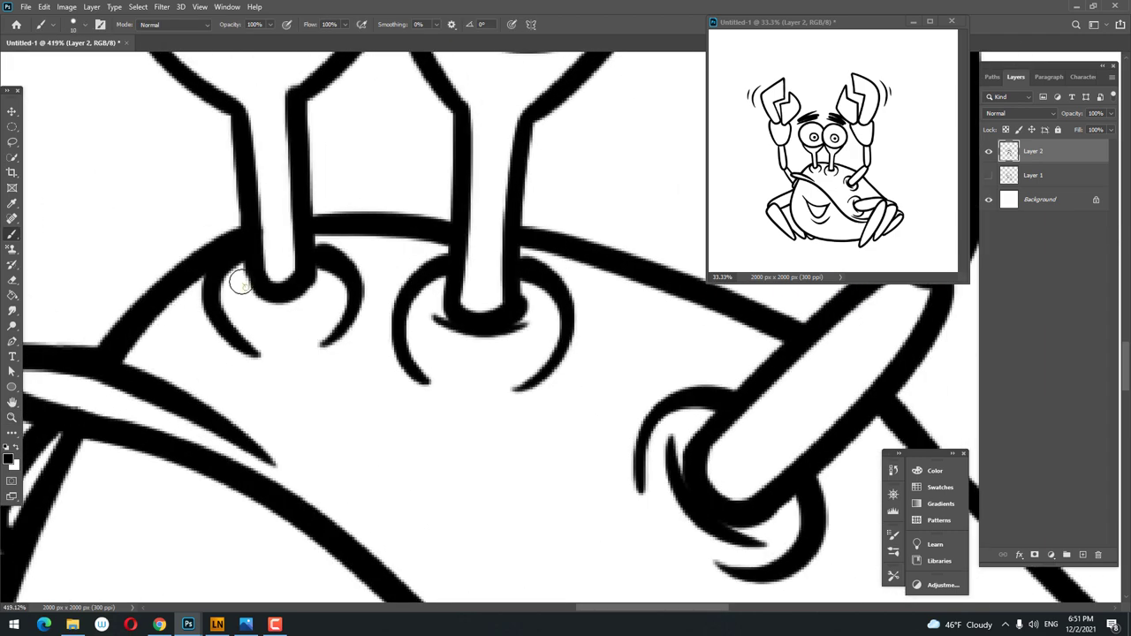
{"action": "left_click_drag", "start_coordinate": [239, 283], "coordinate": [344, 305]}
{"action": "scroll", "coordinate": [472, 301], "scroll_direction": "down", "scroll_amount": 3}
{"action": "scroll", "coordinate": [537, 371], "scroll_direction": "down", "scroll_amount": 2}
{"action": "scroll", "coordinate": [565, 483], "scroll_direction": "down", "scroll_amount": 2}
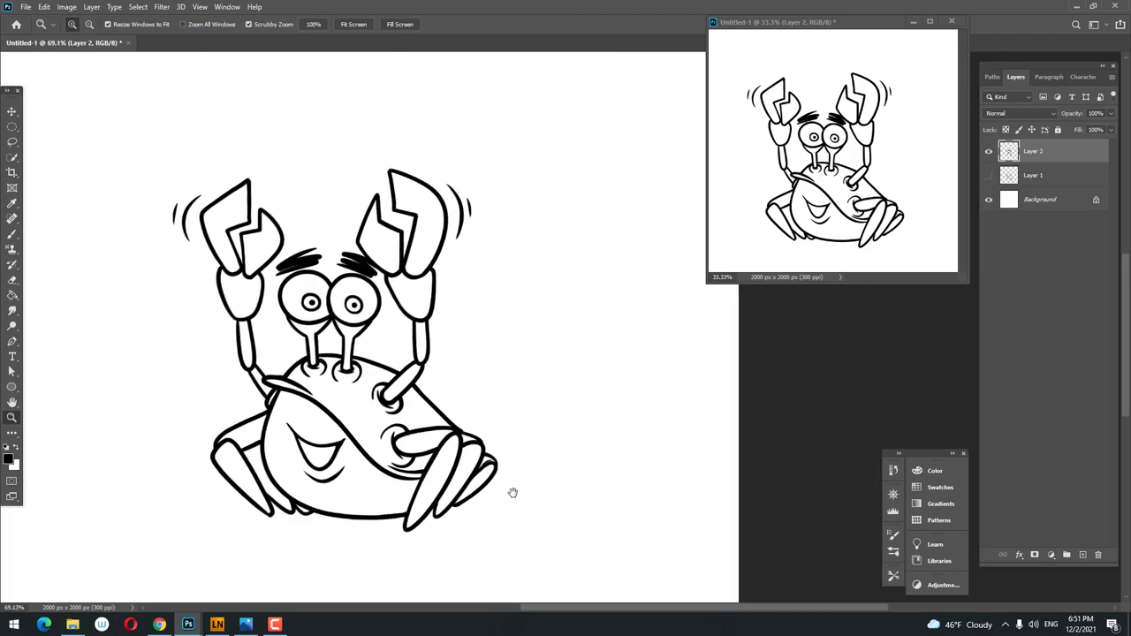
{"action": "scroll", "coordinate": [565, 482], "scroll_direction": "down", "scroll_amount": 1}
{"action": "scroll", "coordinate": [386, 202], "scroll_direction": "up", "scroll_amount": 5}
- Add thin tapered detail strokes inside the claws' zigzag gaps
{"action": "key", "text": "b"}
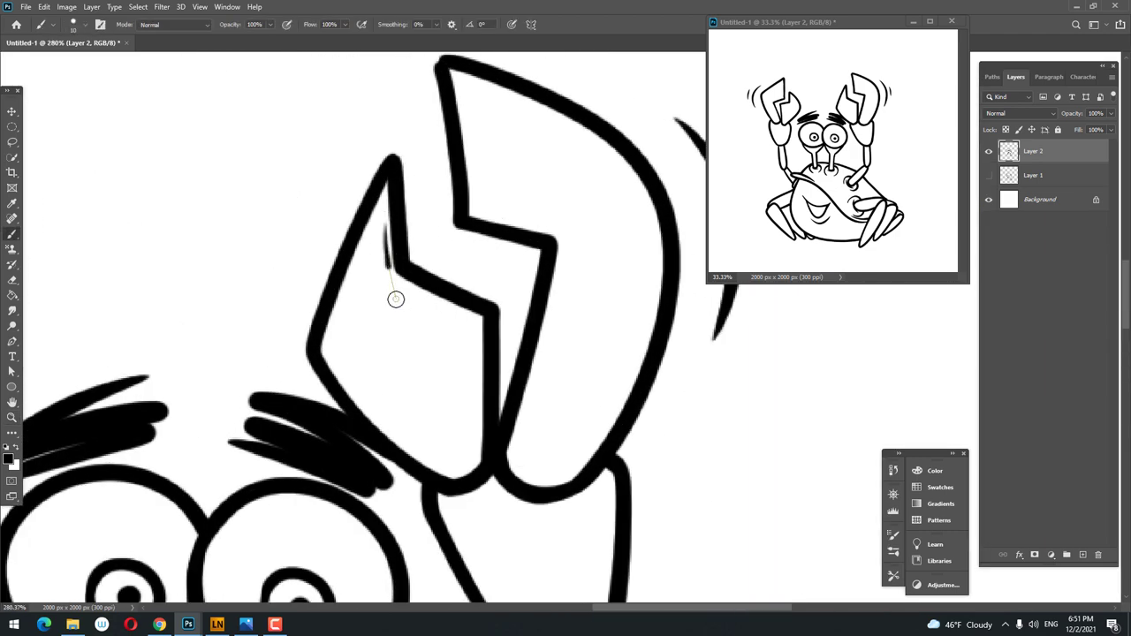
{"action": "key", "text": "z"}
{"action": "scroll", "coordinate": [496, 328], "scroll_direction": "up", "scroll_amount": 1}
{"action": "key", "text": "b"}
{"action": "left_click_drag", "start_coordinate": [475, 322], "coordinate": [482, 490]}
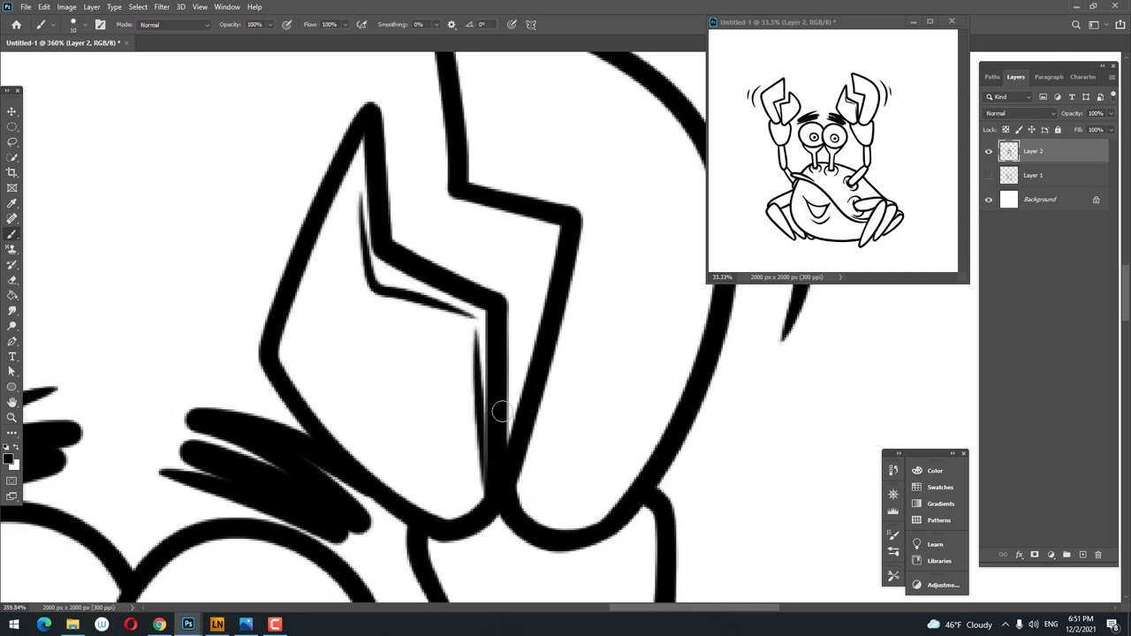
{"action": "key", "text": "z"}
{"action": "scroll", "coordinate": [511, 354], "scroll_direction": "down", "scroll_amount": 3}
{"action": "scroll", "coordinate": [510, 354], "scroll_direction": "down", "scroll_amount": 1}
{"action": "scroll", "coordinate": [503, 383], "scroll_direction": "up", "scroll_amount": 4}
{"action": "key", "text": "b"}
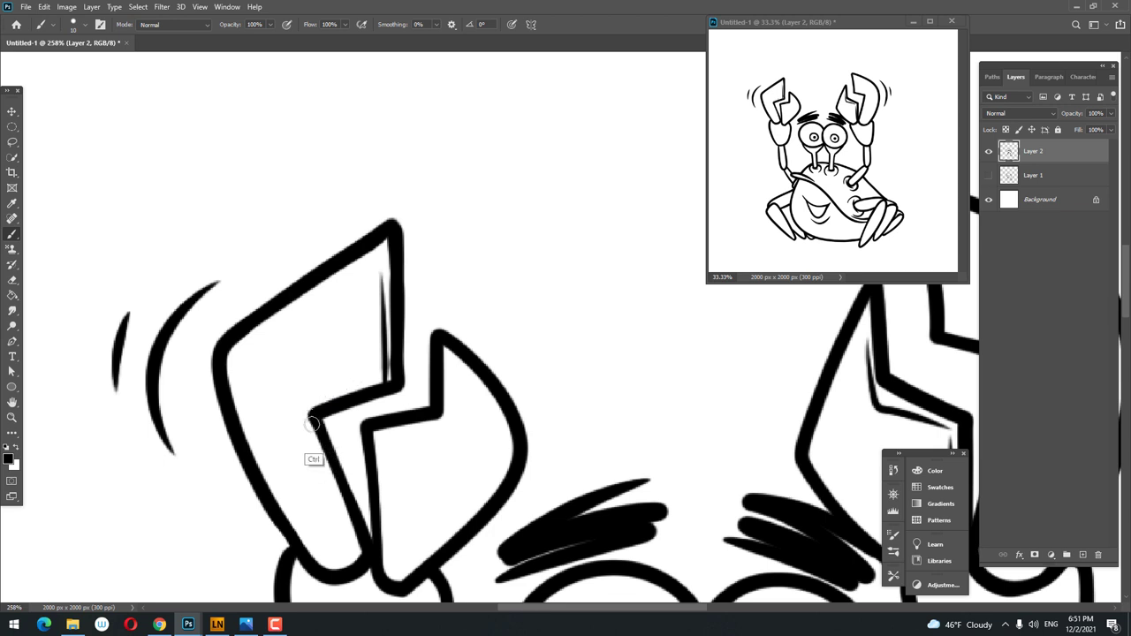
{"action": "key", "text": "z"}
{"action": "scroll", "coordinate": [354, 480], "scroll_direction": "down", "scroll_amount": 2}
{"action": "scroll", "coordinate": [636, 442], "scroll_direction": "down", "scroll_amount": 1}
{"action": "scroll", "coordinate": [719, 403], "scroll_direction": "up", "scroll_amount": 1}
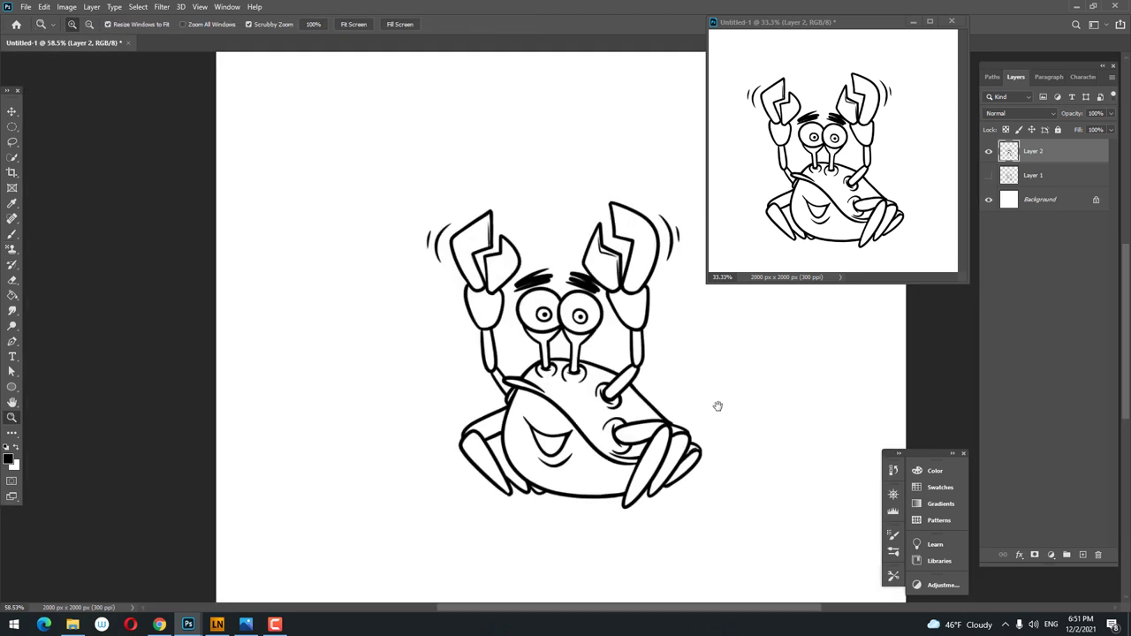
{"action": "scroll", "coordinate": [564, 408], "scroll_direction": "down", "scroll_amount": 1}
- Add a new empty layer above Layer 1 and set the foreground colour to red df3b3b
{"action": "left_click", "coordinate": [1035, 174]}
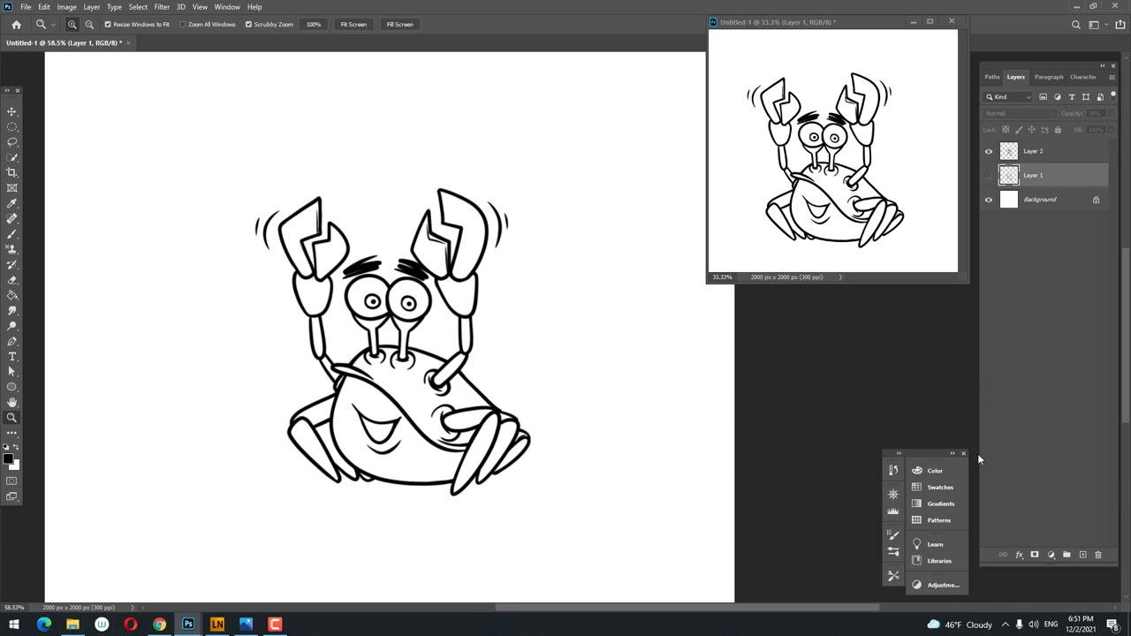
{"action": "key", "text": "ctrl+shift+alt+n"}
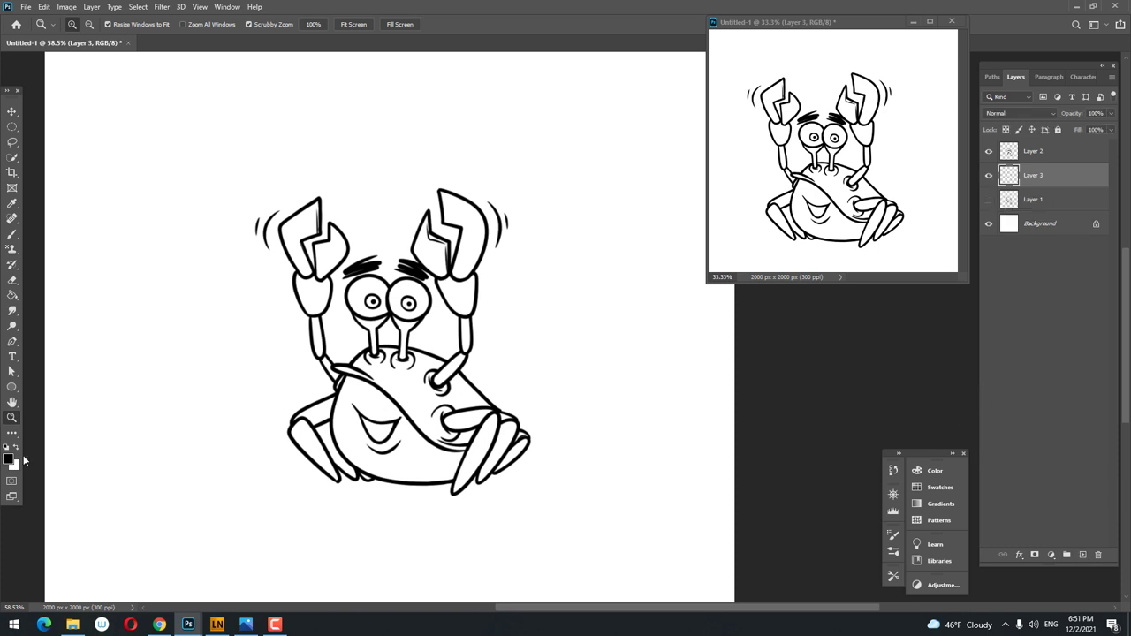
{"action": "left_click", "coordinate": [10, 457]}
{"action": "left_click", "coordinate": [856, 143]}
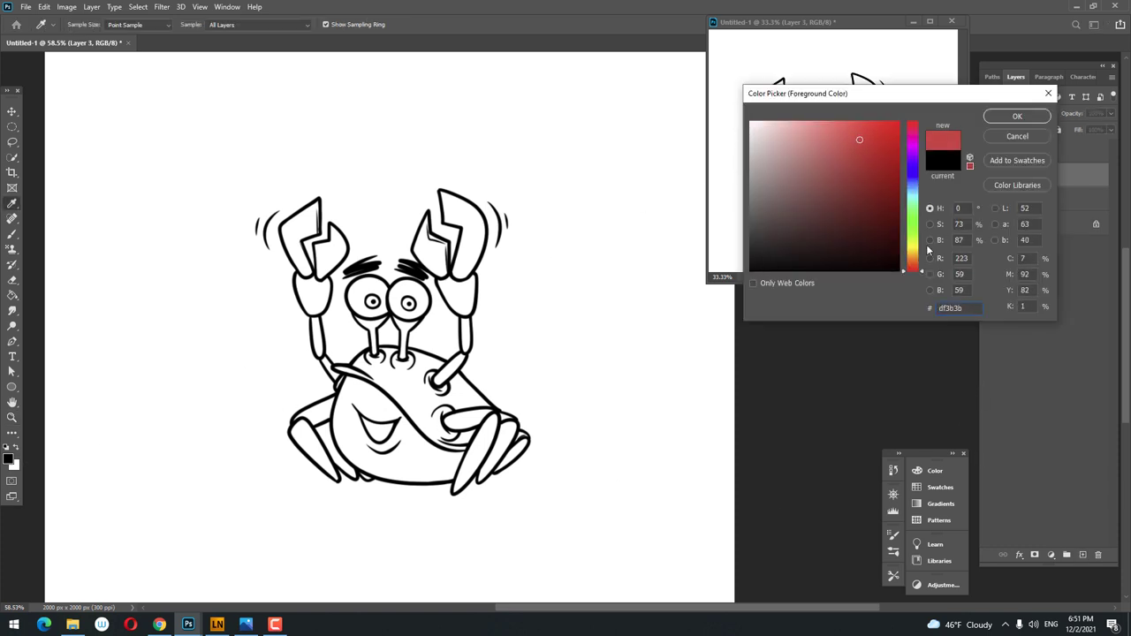
{"action": "left_click_drag", "start_coordinate": [916, 265], "coordinate": [916, 276]}
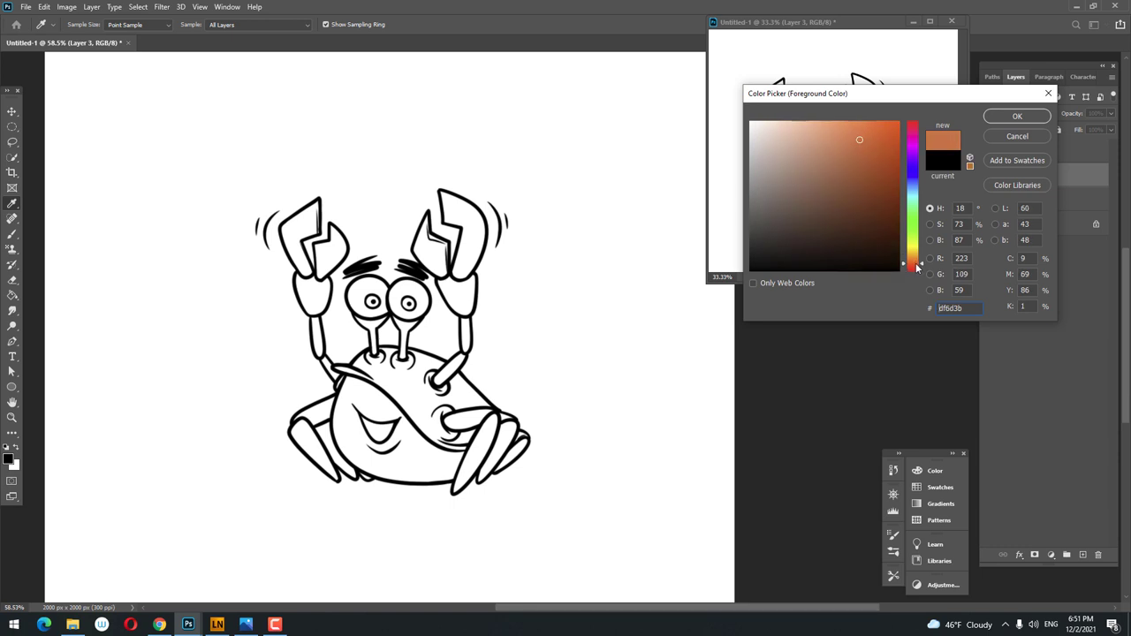
{"action": "left_click", "coordinate": [1014, 120]}
- Open Lazy Nezumi Pro and the brush size and hardness settings
{"action": "left_click", "coordinate": [217, 623]}
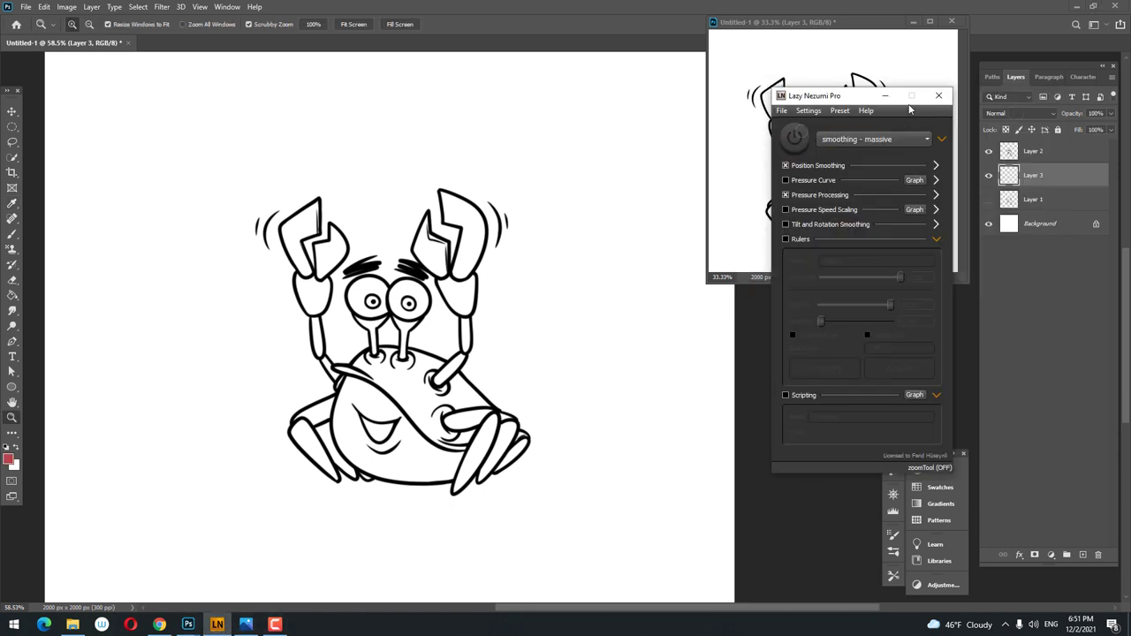
{"action": "left_click", "coordinate": [884, 96]}
{"action": "key", "text": "b"}
{"action": "right_click", "coordinate": [434, 399]}
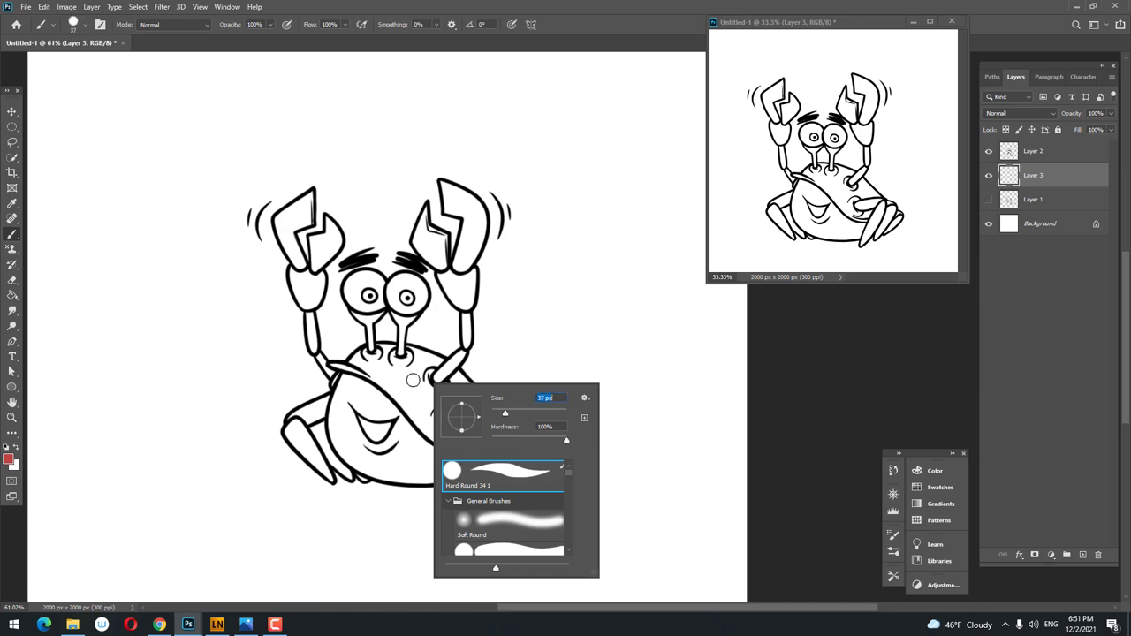
- Paint red across the right side of the shell near the right eyestalk
{"action": "key", "text": "Return"}
{"action": "left_click_drag", "start_coordinate": [420, 358], "coordinate": [461, 401]}
{"action": "scroll", "coordinate": [461, 401], "scroll_direction": "up", "scroll_amount": 3}
{"action": "mouse_move", "coordinate": [415, 371]}
{"action": "left_mouse_down"}
{"action": "mouse_move", "coordinate": [442, 441]}
{"action": "mouse_move", "coordinate": [474, 408]}
{"action": "mouse_move", "coordinate": [463, 483]}
{"action": "mouse_move", "coordinate": [485, 483]}
{"action": "left_mouse_up"}
{"action": "scroll", "coordinate": [463, 483], "scroll_direction": "up", "scroll_amount": 3}
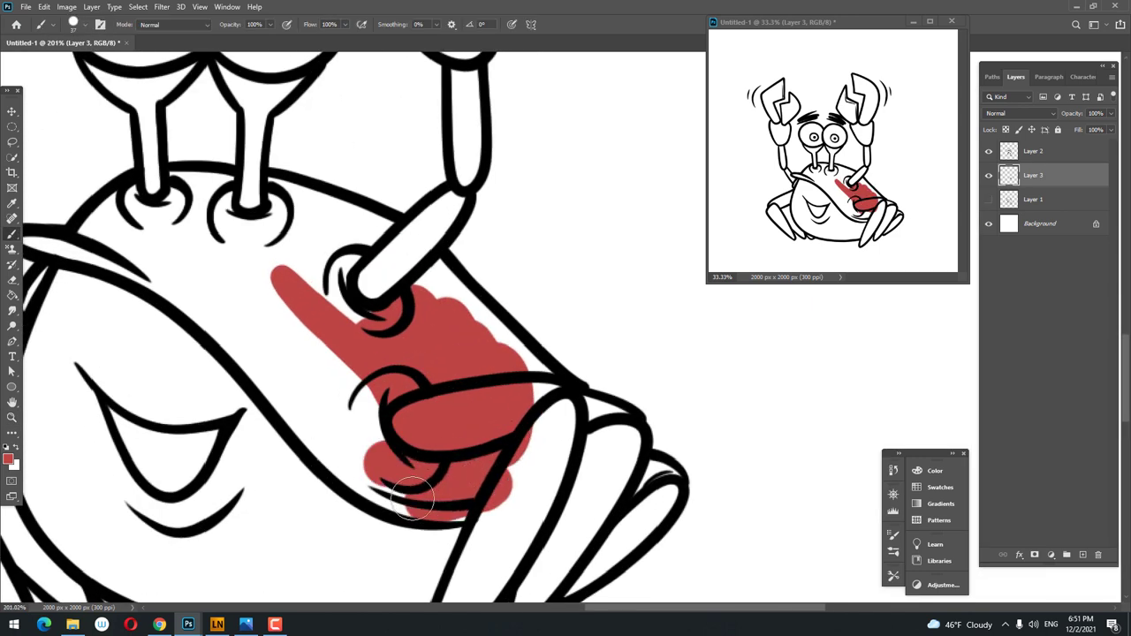
{"action": "mouse_move", "coordinate": [413, 499]}
{"action": "left_mouse_down"}
{"action": "mouse_move", "coordinate": [472, 501]}
{"action": "mouse_move", "coordinate": [557, 396]}
{"action": "mouse_move", "coordinate": [534, 210]}
{"action": "mouse_move", "coordinate": [451, 404]}
{"action": "left_mouse_up"}
- Fill the lower claw's three fingers and the shell around the right eyestalk base red
{"action": "left_click_drag", "start_coordinate": [429, 436], "coordinate": [402, 484]}
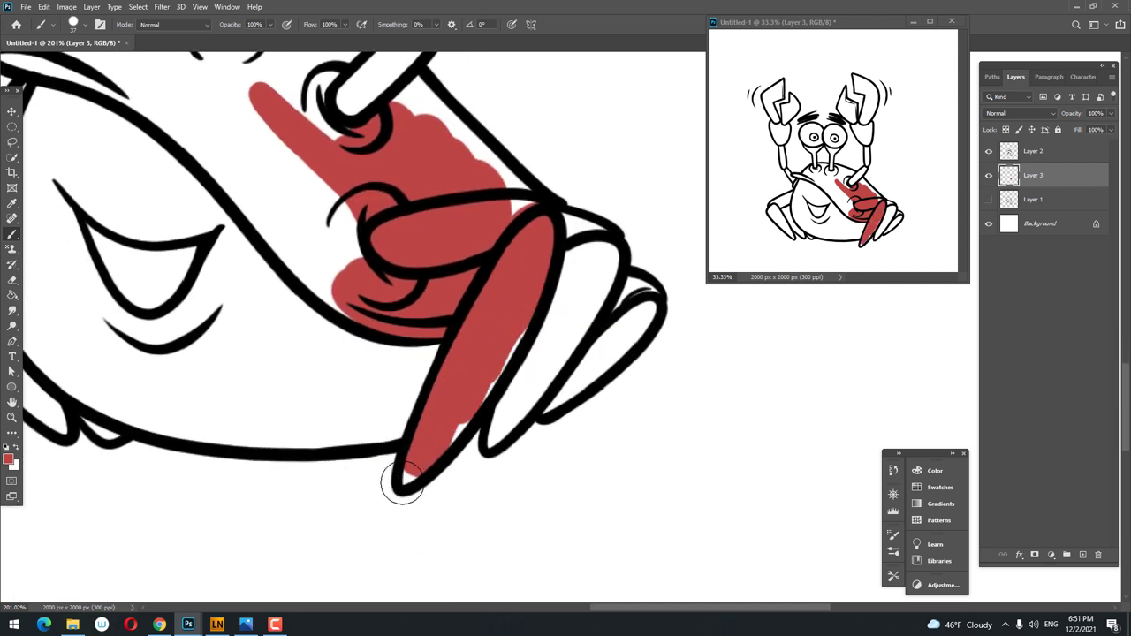
{"action": "mouse_move", "coordinate": [592, 258]}
{"action": "left_mouse_down"}
{"action": "mouse_move", "coordinate": [492, 452]}
{"action": "mouse_move", "coordinate": [565, 354]}
{"action": "mouse_move", "coordinate": [603, 255]}
{"action": "left_mouse_up"}
{"action": "key", "text": "e"}
{"action": "key", "text": "b"}
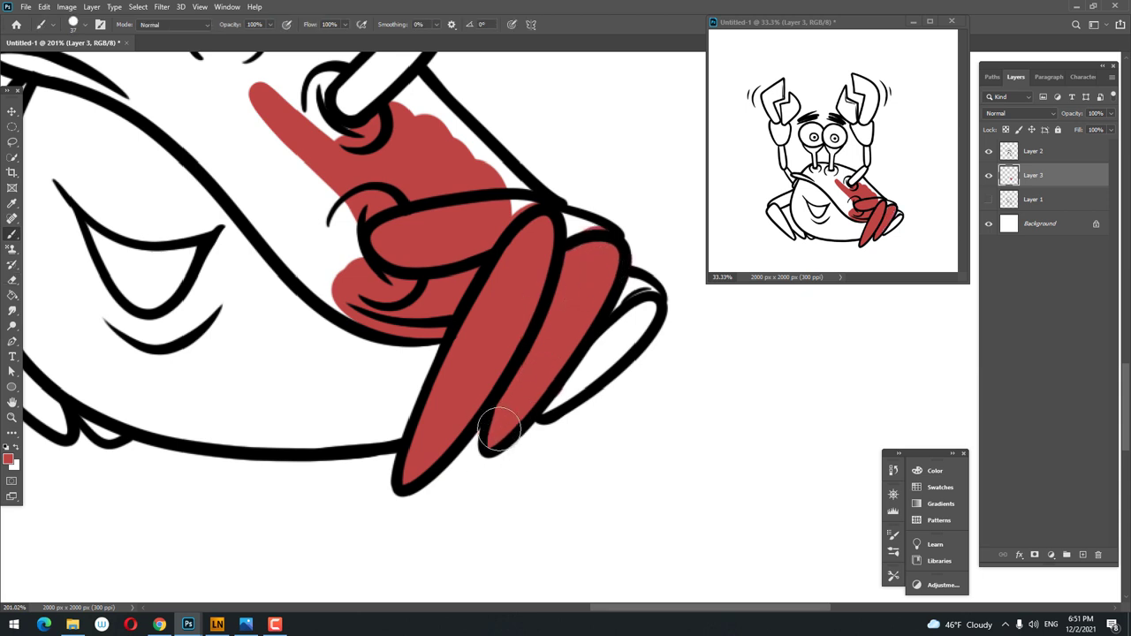
{"action": "mouse_move", "coordinate": [568, 380]}
{"action": "left_mouse_down"}
{"action": "mouse_move", "coordinate": [644, 309]}
{"action": "mouse_move", "coordinate": [617, 513]}
{"action": "left_mouse_up"}
{"action": "key", "text": "e"}
{"action": "key", "text": "b"}
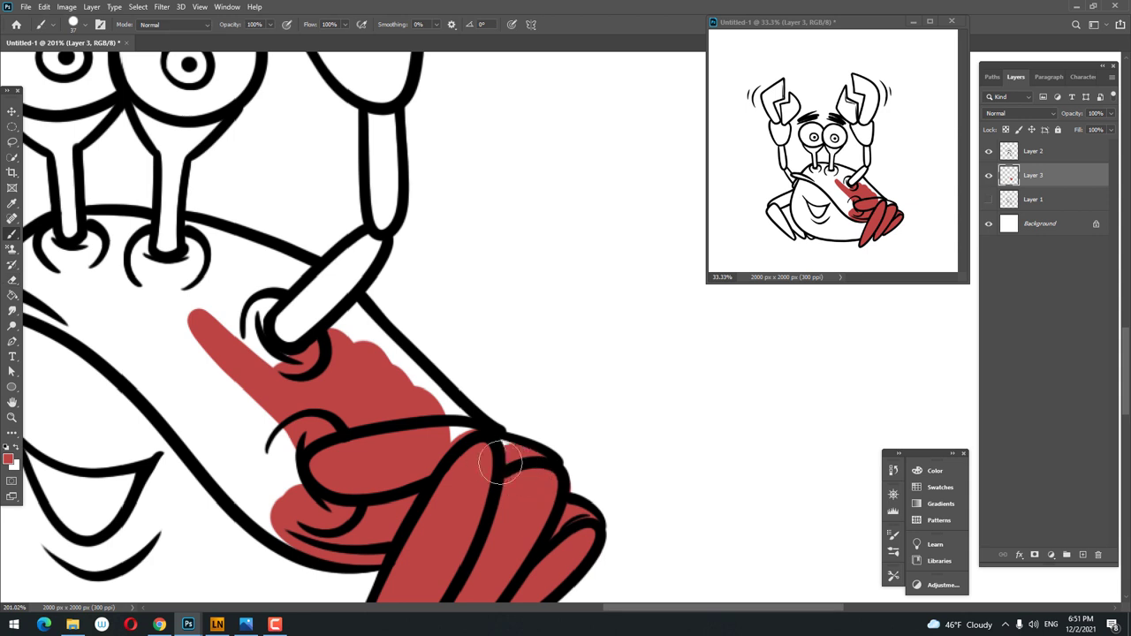
{"action": "mouse_move", "coordinate": [444, 444]}
{"action": "left_mouse_down"}
{"action": "mouse_move", "coordinate": [353, 318]}
{"action": "mouse_move", "coordinate": [256, 291]}
{"action": "mouse_move", "coordinate": [295, 501]}
{"action": "mouse_move", "coordinate": [276, 479]}
{"action": "mouse_move", "coordinate": [215, 468]}
{"action": "mouse_move", "coordinate": [176, 391]}
{"action": "mouse_move", "coordinate": [380, 444]}
{"action": "mouse_move", "coordinate": [327, 371]}
{"action": "mouse_move", "coordinate": [388, 282]}
{"action": "mouse_move", "coordinate": [439, 323]}
{"action": "mouse_move", "coordinate": [619, 171]}
{"action": "mouse_move", "coordinate": [495, 177]}
{"action": "left_mouse_up"}
{"action": "key", "text": "e"}
{"action": "key", "text": "b"}
- Paint the arm segment below the right claw red
{"action": "key", "text": "z"}
{"action": "left_click_drag", "start_coordinate": [459, 336], "coordinate": [530, 336]}
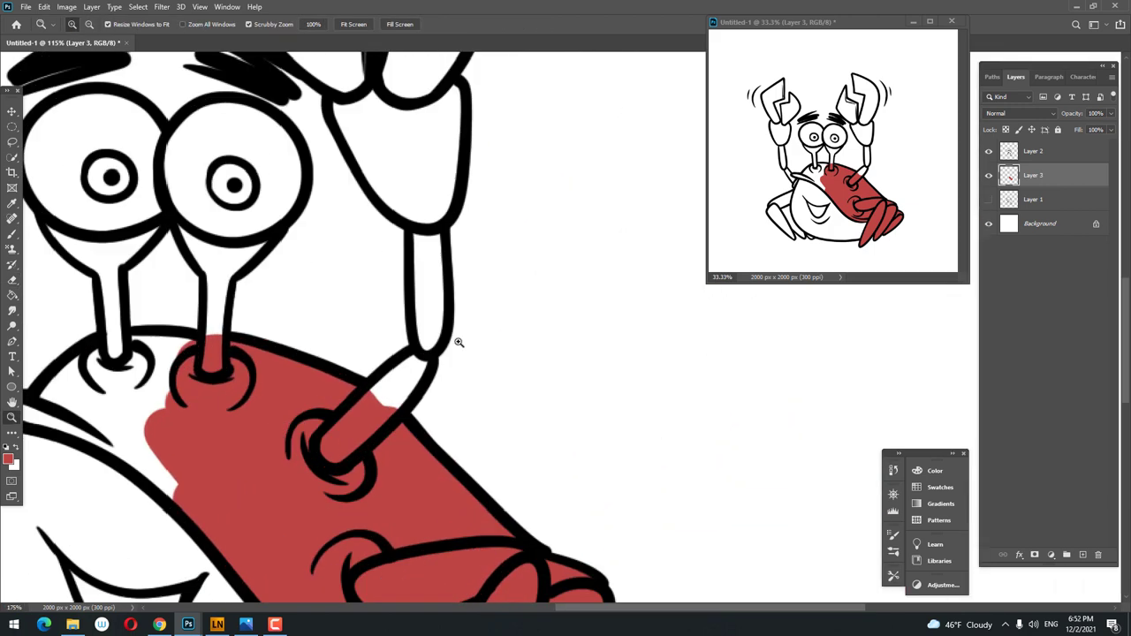
{"action": "key", "text": "b"}
{"action": "left_click_drag", "start_coordinate": [401, 380], "coordinate": [393, 459]}
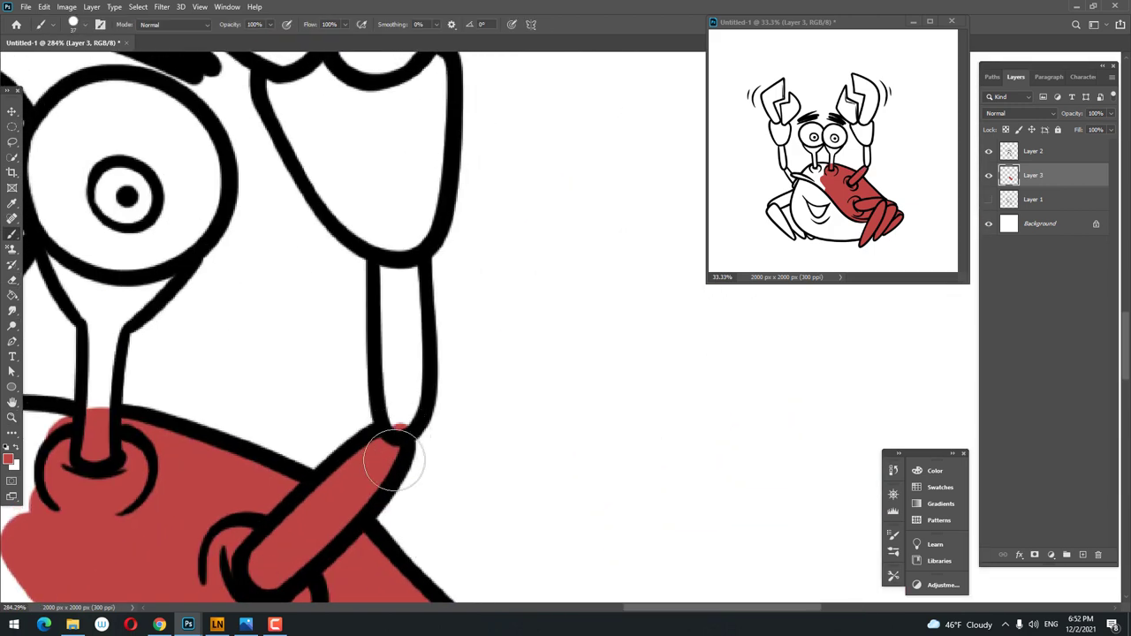
{"action": "left_click_drag", "start_coordinate": [405, 371], "coordinate": [399, 297]}
{"action": "key", "text": "e"}
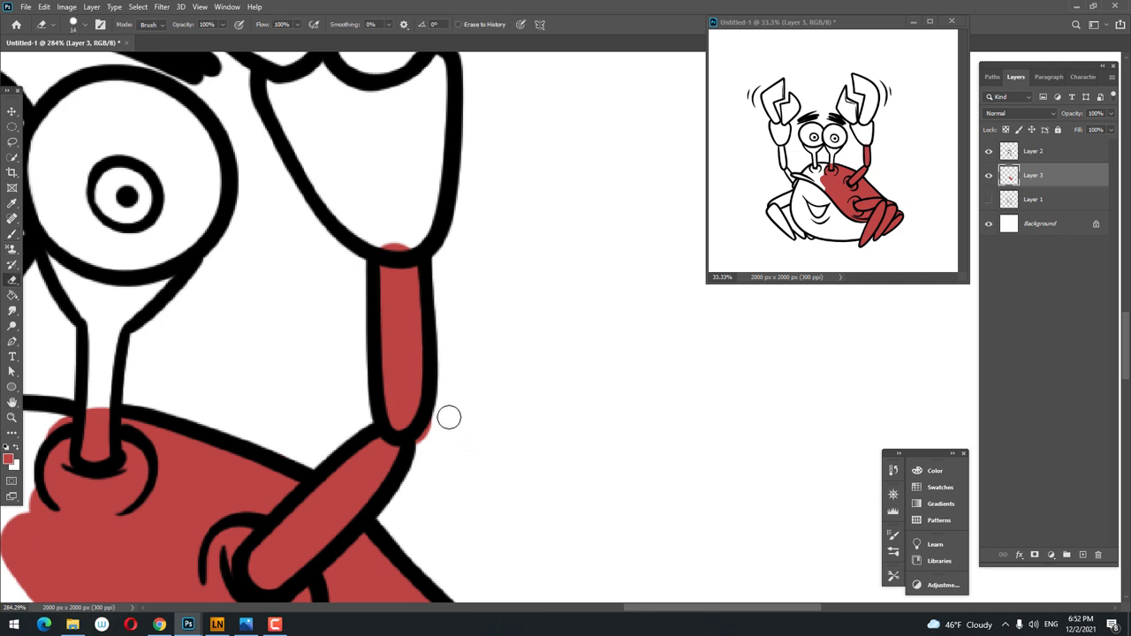
{"action": "left_click_drag", "start_coordinate": [425, 442], "coordinate": [437, 530]}
{"action": "key", "text": "b"}
{"action": "mouse_move", "coordinate": [353, 393]}
{"action": "left_mouse_down"}
{"action": "mouse_move", "coordinate": [386, 335]}
{"action": "mouse_move", "coordinate": [392, 226]}
{"action": "mouse_move", "coordinate": [345, 331]}
{"action": "mouse_move", "coordinate": [371, 384]}
{"action": "mouse_move", "coordinate": [276, 258]}
{"action": "left_mouse_up"}
- Fill the right claw's outer pincer red
{"action": "left_click_drag", "start_coordinate": [398, 275], "coordinate": [345, 507]}
{"action": "mouse_move", "coordinate": [309, 424]}
{"action": "left_mouse_down"}
{"action": "mouse_move", "coordinate": [303, 353]}
{"action": "mouse_move", "coordinate": [366, 326]}
{"action": "mouse_move", "coordinate": [366, 220]}
{"action": "mouse_move", "coordinate": [346, 245]}
{"action": "left_mouse_up"}
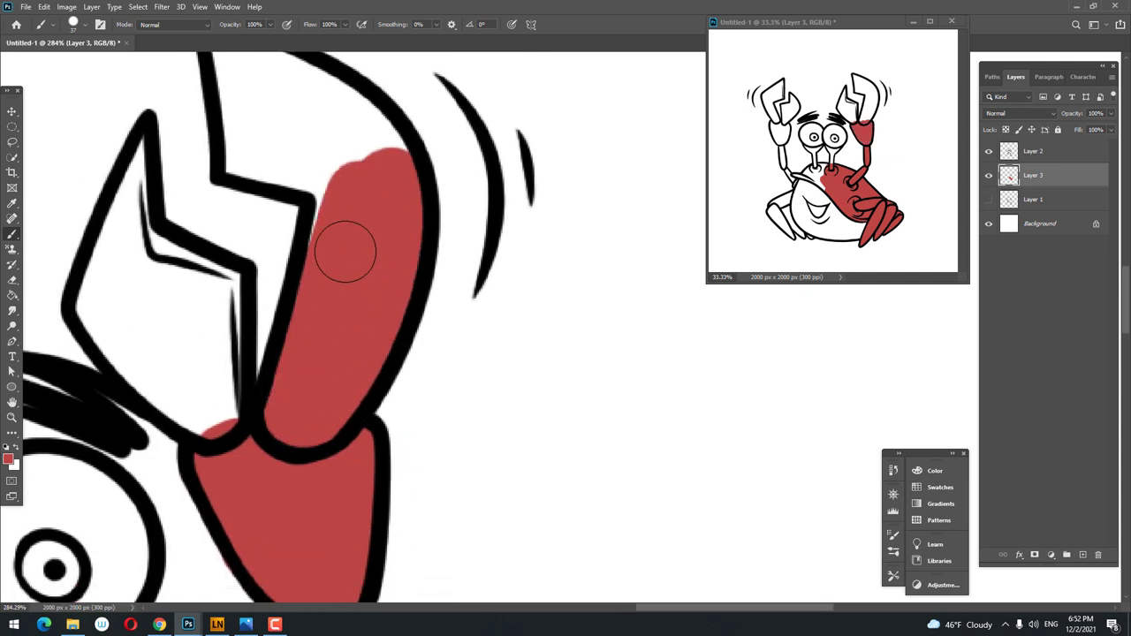
{"action": "mouse_move", "coordinate": [368, 290]}
{"action": "left_mouse_down"}
{"action": "mouse_move", "coordinate": [386, 411]}
{"action": "mouse_move", "coordinate": [277, 324]}
{"action": "mouse_move", "coordinate": [285, 336]}
{"action": "mouse_move", "coordinate": [242, 239]}
{"action": "mouse_move", "coordinate": [290, 288]}
{"action": "mouse_move", "coordinate": [292, 254]}
{"action": "left_mouse_up"}
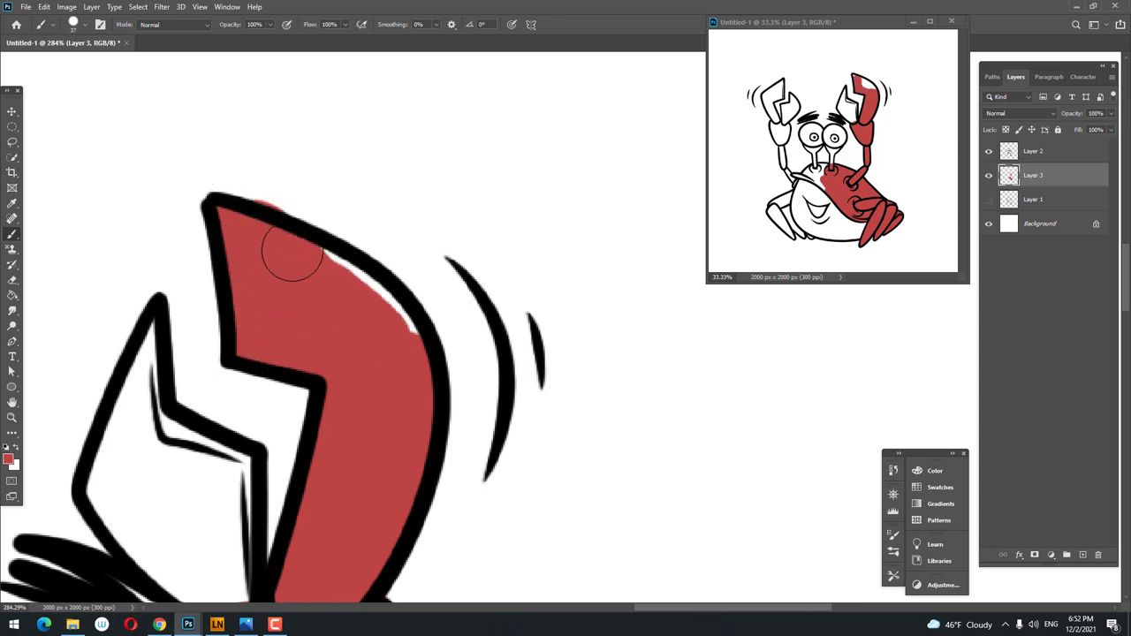
- Paint the right claw's inner pincer red
{"action": "key", "text": "e"}
{"action": "scroll", "coordinate": [348, 226], "scroll_direction": "down", "scroll_amount": 5}
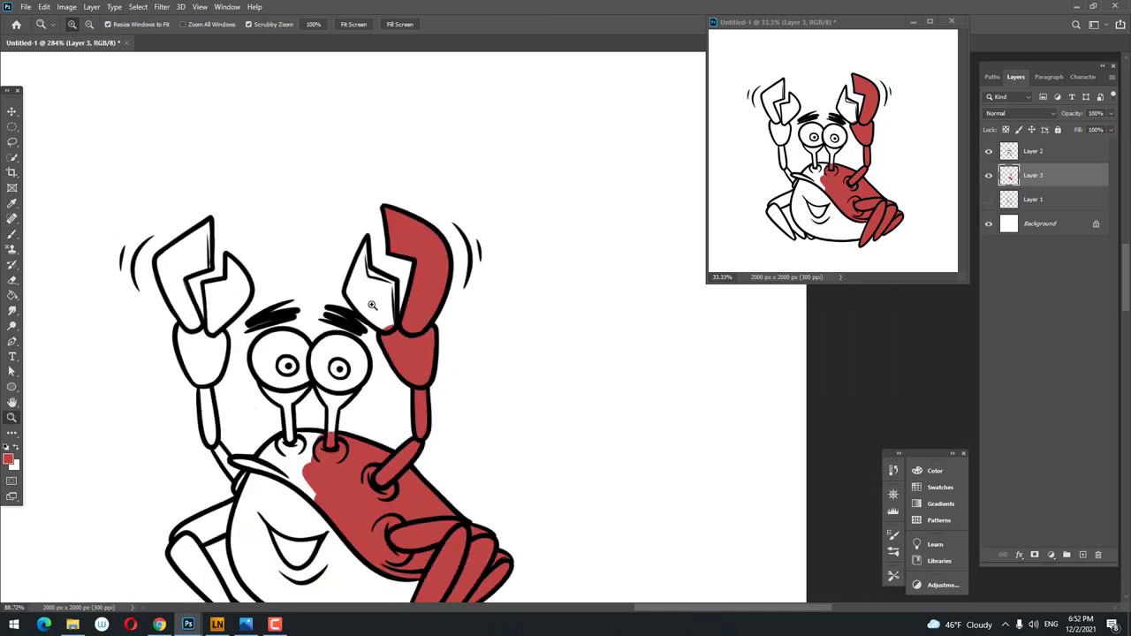
{"action": "scroll", "coordinate": [409, 313], "scroll_direction": "up", "scroll_amount": 5}
{"action": "key", "text": "b"}
{"action": "mouse_move", "coordinate": [409, 312]}
{"action": "left_mouse_down"}
{"action": "mouse_move", "coordinate": [404, 253]}
{"action": "mouse_move", "coordinate": [420, 238]}
{"action": "mouse_move", "coordinate": [394, 323]}
{"action": "mouse_move", "coordinate": [323, 244]}
{"action": "mouse_move", "coordinate": [395, 226]}
{"action": "left_mouse_up"}
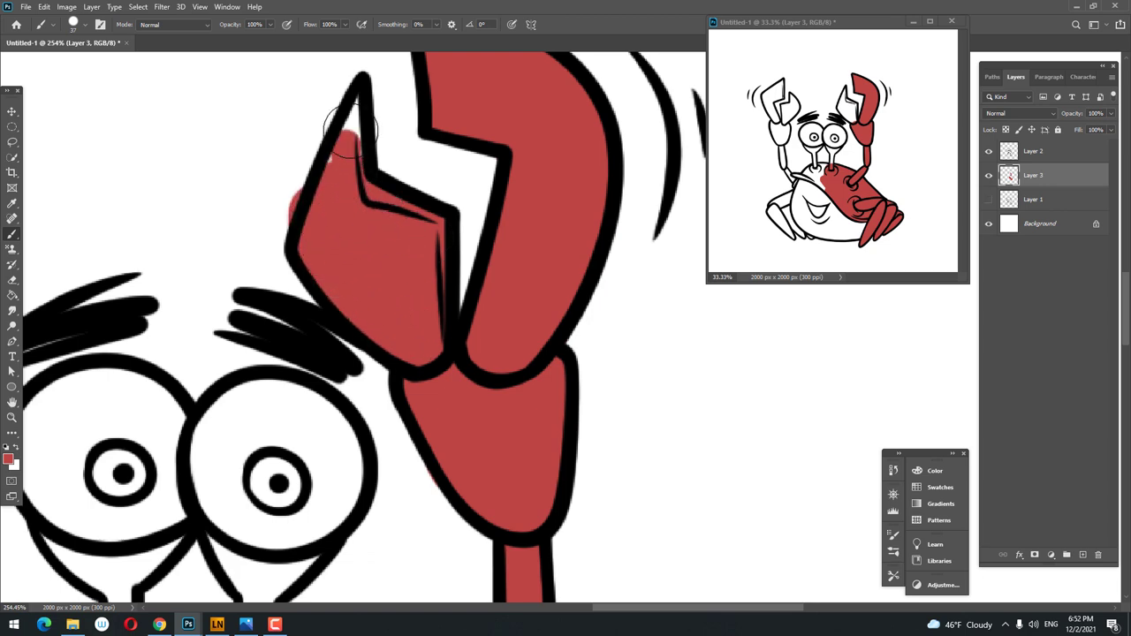
{"action": "scroll", "coordinate": [342, 206], "scroll_direction": "down", "scroll_amount": 3}
{"action": "scroll", "coordinate": [395, 145], "scroll_direction": "up", "scroll_amount": 3}
- Paint both eyestalks red, including the flared tops
{"action": "key", "text": "e"}
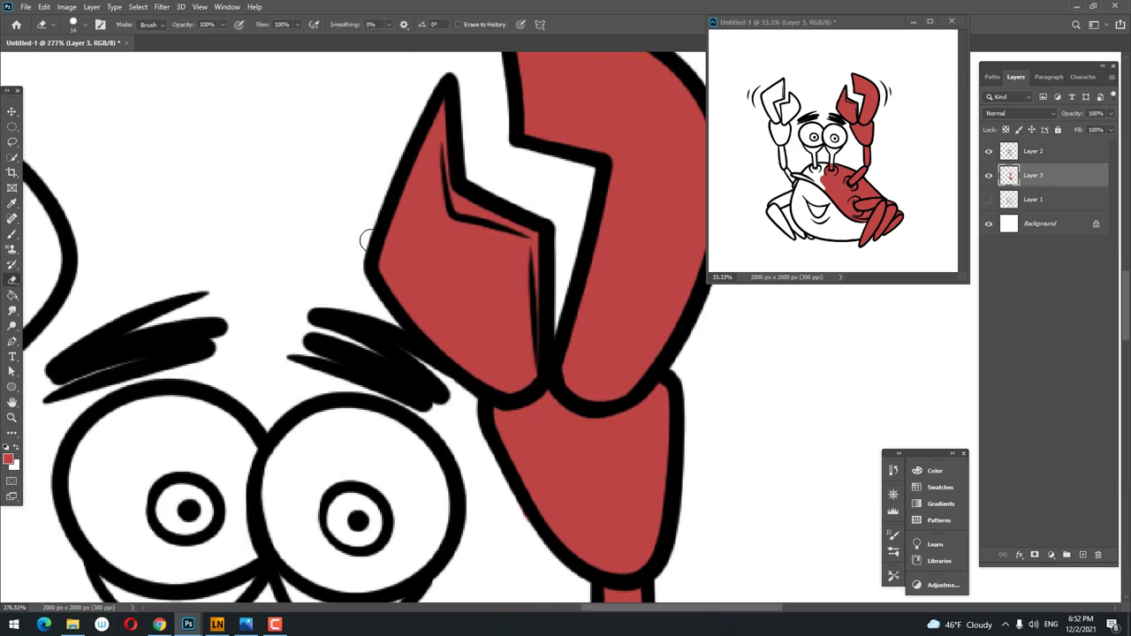
{"action": "scroll", "coordinate": [366, 240], "scroll_direction": "down", "scroll_amount": 3}
{"action": "scroll", "coordinate": [354, 344], "scroll_direction": "up", "scroll_amount": 2}
{"action": "scroll", "coordinate": [354, 345], "scroll_direction": "up", "scroll_amount": 1}
{"action": "key", "text": "b"}
{"action": "mouse_move", "coordinate": [398, 309]}
{"action": "left_mouse_down"}
{"action": "mouse_move", "coordinate": [355, 349]}
{"action": "mouse_move", "coordinate": [383, 480]}
{"action": "mouse_move", "coordinate": [255, 371]}
{"action": "mouse_move", "coordinate": [298, 319]}
{"action": "left_mouse_up"}
{"action": "mouse_move", "coordinate": [288, 250]}
{"action": "left_mouse_down"}
{"action": "mouse_move", "coordinate": [281, 300]}
{"action": "mouse_move", "coordinate": [283, 177]}
{"action": "mouse_move", "coordinate": [305, 173]}
{"action": "left_mouse_up"}
{"action": "left_click_drag", "start_coordinate": [274, 199], "coordinate": [366, 145]}
{"action": "key", "text": "e"}
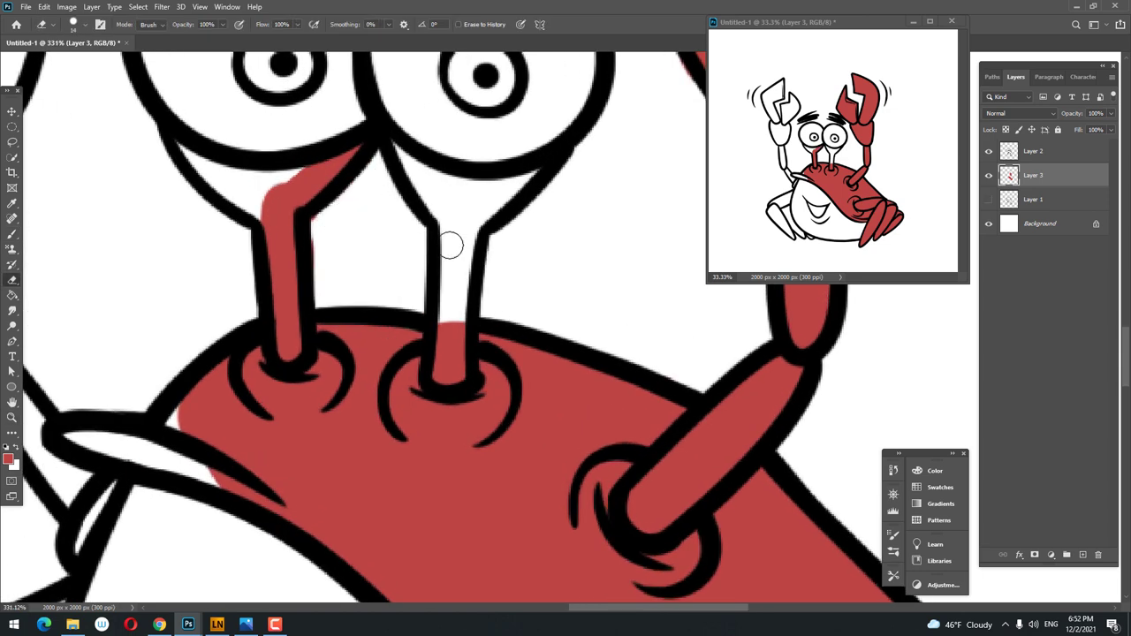
{"action": "key", "text": "b"}
{"action": "mouse_move", "coordinate": [453, 327]}
{"action": "left_mouse_down"}
{"action": "mouse_move", "coordinate": [468, 197]}
{"action": "mouse_move", "coordinate": [424, 159]}
{"action": "left_mouse_up"}
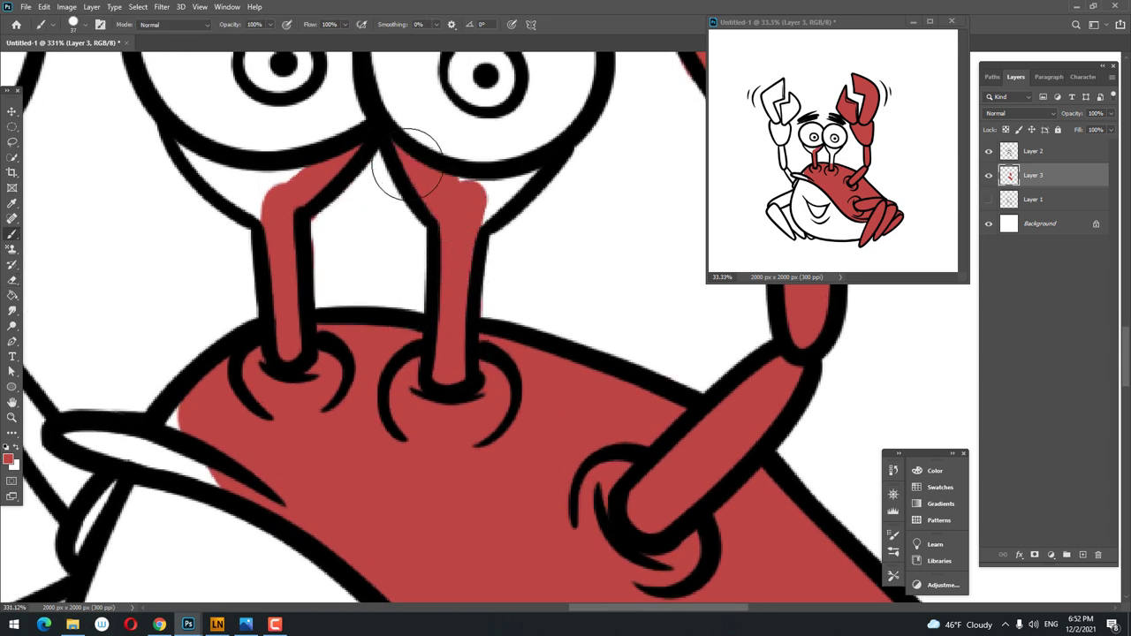
{"action": "mouse_move", "coordinate": [506, 186]}
{"action": "left_mouse_down"}
{"action": "mouse_move", "coordinate": [477, 190]}
{"action": "mouse_move", "coordinate": [481, 203]}
{"action": "left_mouse_up"}
{"action": "key", "text": "b"}
{"action": "left_click_drag", "start_coordinate": [429, 166], "coordinate": [449, 173]}
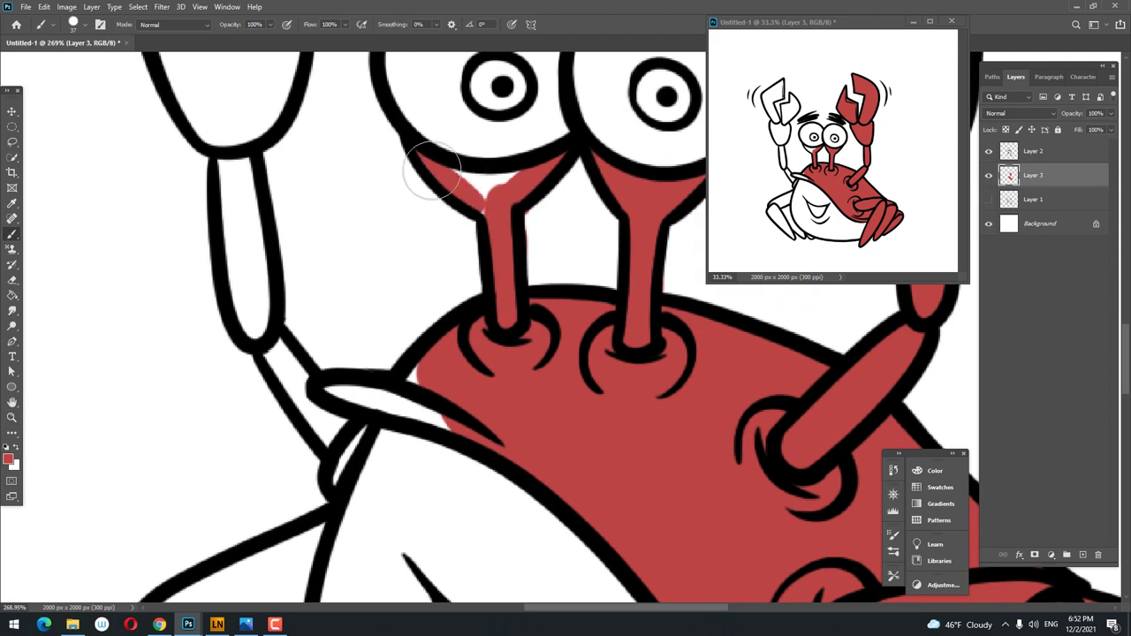
- Extend red onto the shell's left lip and the base of the left arm
{"action": "scroll", "coordinate": [472, 188], "scroll_direction": "down", "scroll_amount": 5}
{"action": "scroll", "coordinate": [397, 340], "scroll_direction": "up", "scroll_amount": 1}
{"action": "scroll", "coordinate": [397, 341], "scroll_direction": "up", "scroll_amount": 6}
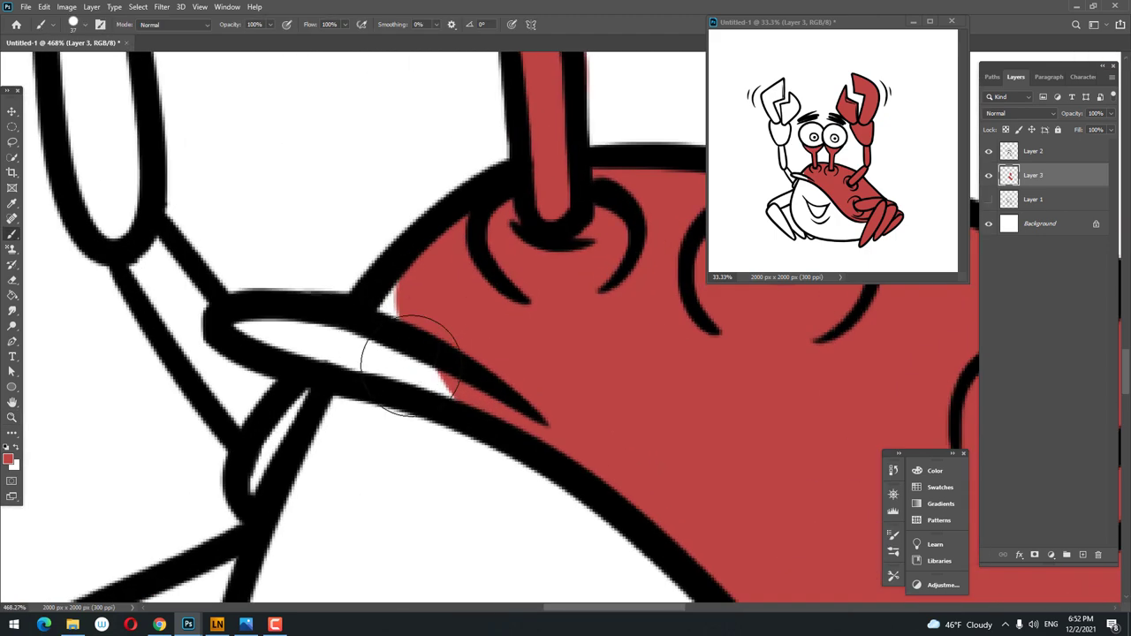
{"action": "mouse_move", "coordinate": [398, 340]}
{"action": "left_mouse_down"}
{"action": "mouse_move", "coordinate": [265, 336]}
{"action": "mouse_move", "coordinate": [315, 353]}
{"action": "mouse_move", "coordinate": [247, 495]}
{"action": "left_mouse_up"}
{"action": "mouse_move", "coordinate": [283, 404]}
{"action": "left_mouse_down"}
{"action": "mouse_move", "coordinate": [202, 328]}
{"action": "mouse_move", "coordinate": [240, 349]}
{"action": "left_mouse_up"}
- Paint the upper left arm, the left claw's base and its inner pincer red
{"action": "key", "text": "e"}
{"action": "scroll", "coordinate": [265, 441], "scroll_direction": "down", "scroll_amount": 3}
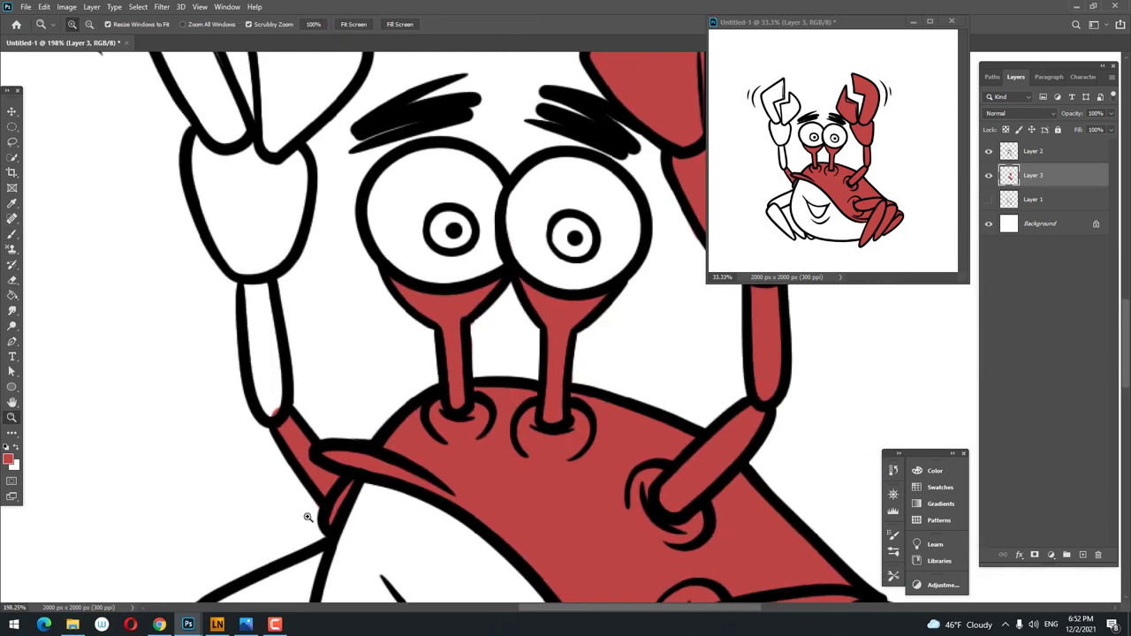
{"action": "scroll", "coordinate": [313, 512], "scroll_direction": "up", "scroll_amount": 2}
{"action": "scroll", "coordinate": [315, 514], "scroll_direction": "down", "scroll_amount": 3}
{"action": "scroll", "coordinate": [327, 454], "scroll_direction": "up", "scroll_amount": 3}
{"action": "key", "text": "b"}
{"action": "mouse_move", "coordinate": [328, 512]}
{"action": "left_mouse_down"}
{"action": "mouse_move", "coordinate": [302, 309]}
{"action": "mouse_move", "coordinate": [318, 353]}
{"action": "mouse_move", "coordinate": [355, 362]}
{"action": "mouse_move", "coordinate": [359, 427]}
{"action": "mouse_move", "coordinate": [295, 351]}
{"action": "left_mouse_up"}
{"action": "scroll", "coordinate": [345, 353], "scroll_direction": "down", "scroll_amount": 3}
{"action": "scroll", "coordinate": [348, 373], "scroll_direction": "up", "scroll_amount": 2}
{"action": "left_click_drag", "start_coordinate": [297, 307], "coordinate": [257, 476]}
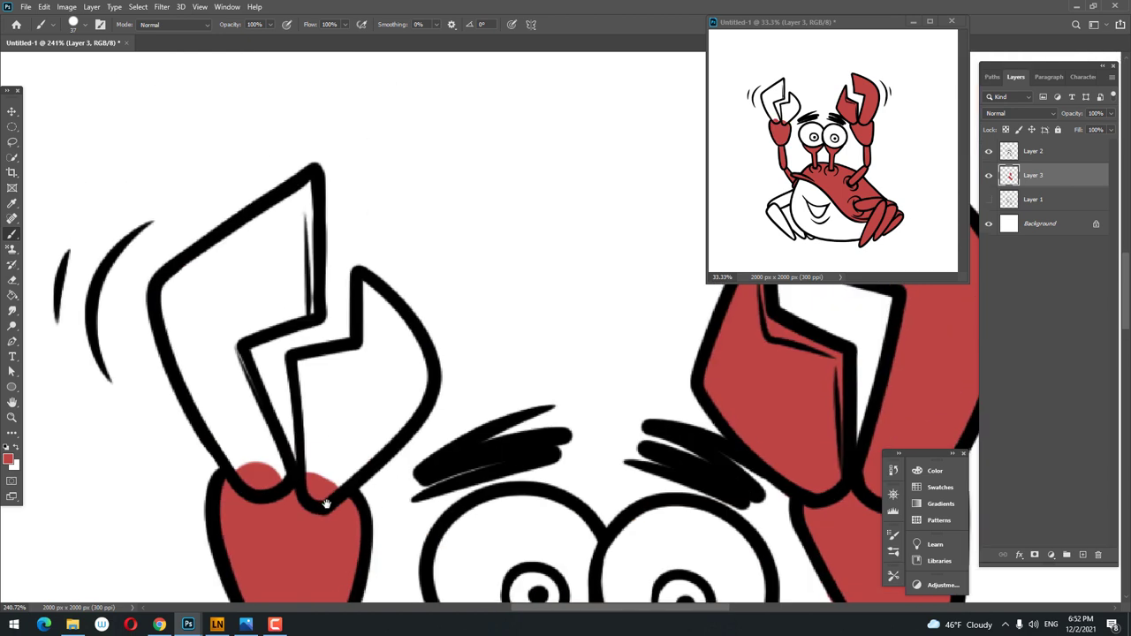
{"action": "mouse_move", "coordinate": [323, 379]}
{"action": "left_mouse_down"}
{"action": "mouse_move", "coordinate": [328, 449]}
{"action": "mouse_move", "coordinate": [352, 449]}
{"action": "mouse_move", "coordinate": [344, 374]}
{"action": "left_mouse_up"}
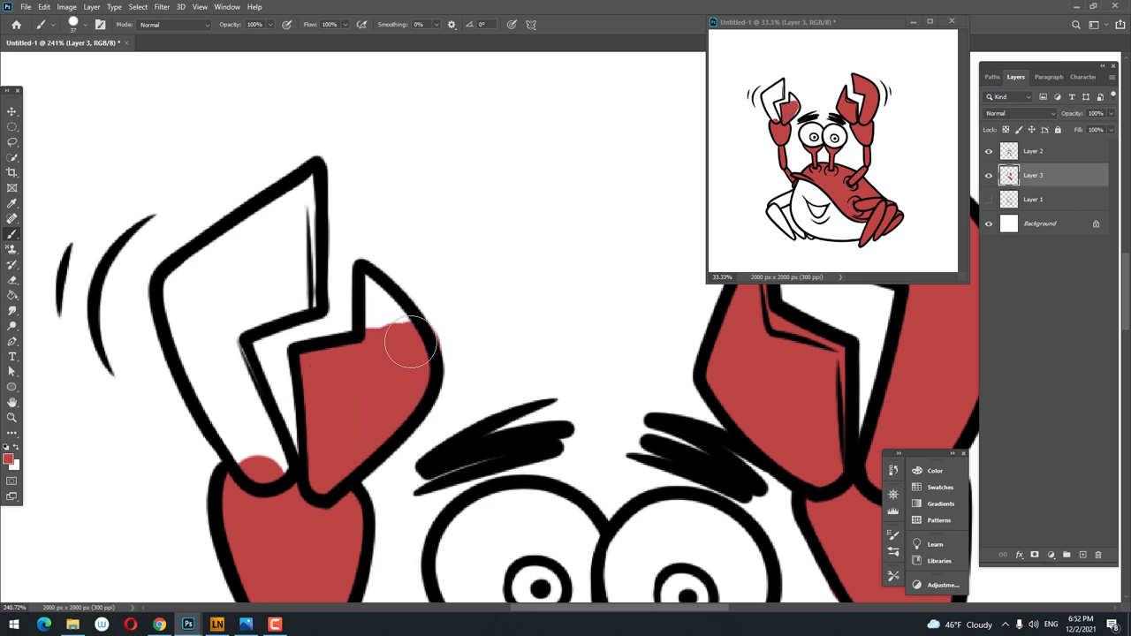
{"action": "left_click_drag", "start_coordinate": [410, 342], "coordinate": [383, 329]}
- Zoom in on the left claw and fill its outer pincer red
{"action": "key", "text": "e"}
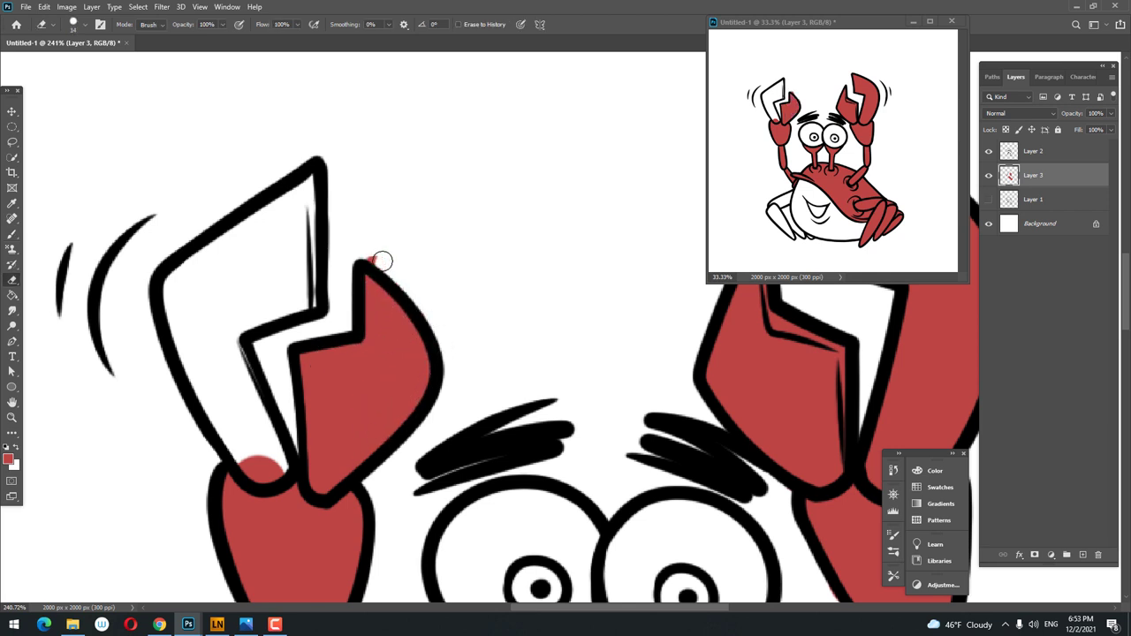
{"action": "left_click_drag", "start_coordinate": [380, 413], "coordinate": [329, 252]}
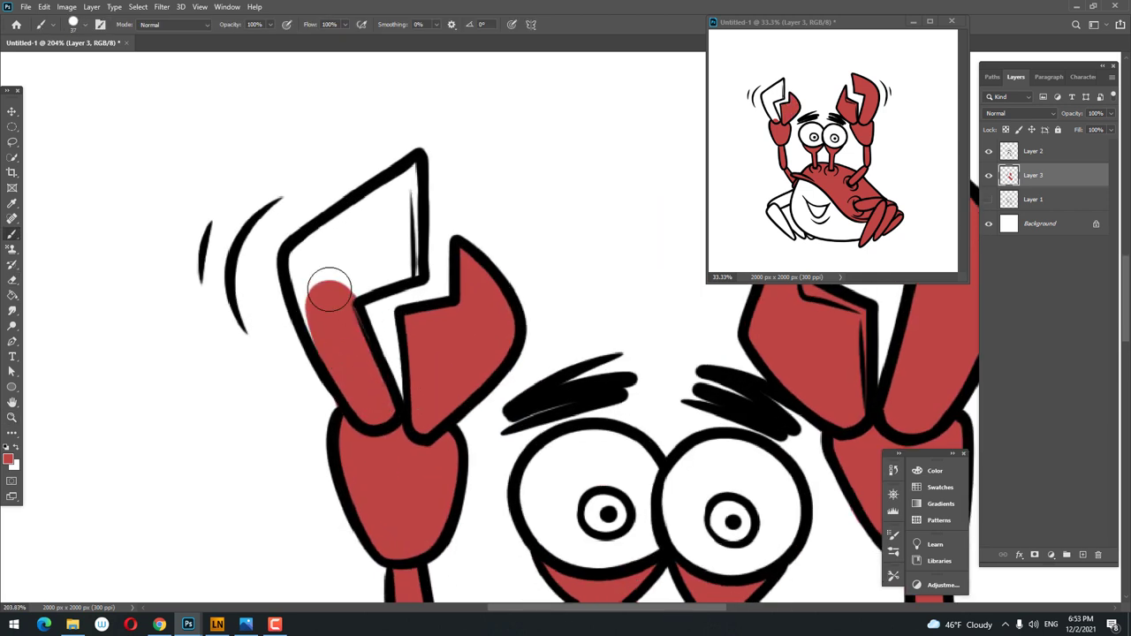
{"action": "key", "text": "z"}
{"action": "key", "text": "ctrl+0"}
{"action": "left_click", "coordinate": [441, 197]}
{"action": "key", "text": "b"}
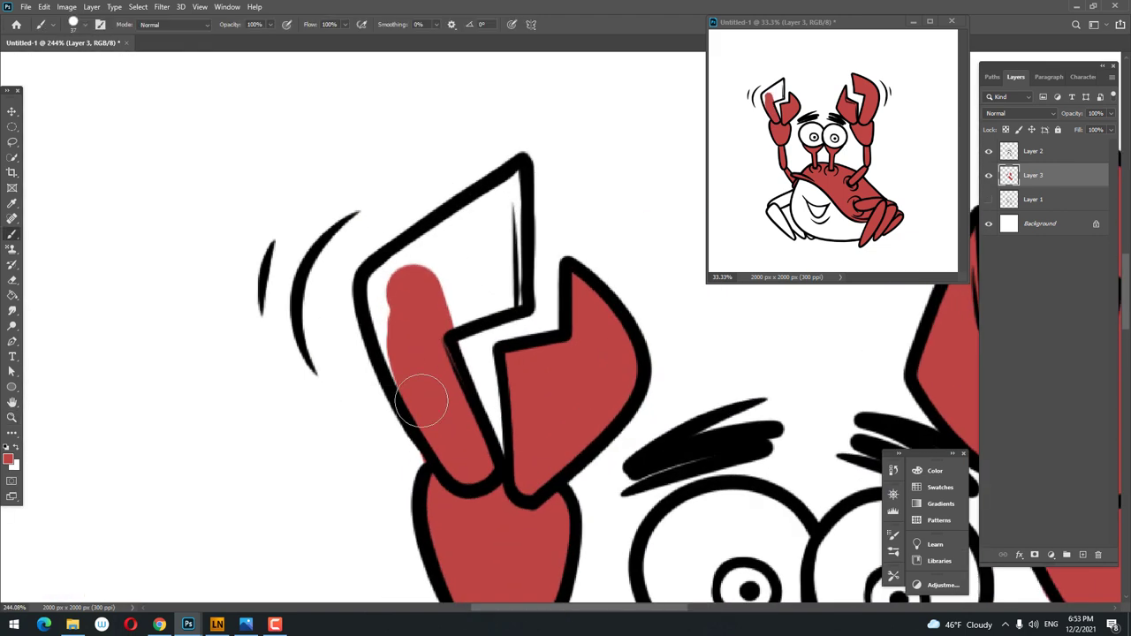
{"action": "mouse_move", "coordinate": [424, 392]}
{"action": "left_mouse_down"}
{"action": "mouse_move", "coordinate": [396, 288]}
{"action": "mouse_move", "coordinate": [492, 282]}
{"action": "mouse_move", "coordinate": [522, 177]}
{"action": "mouse_move", "coordinate": [508, 221]}
{"action": "left_mouse_up"}
- Paint the small left toe and the lower-left leg red, then fit the canvas to screen
{"action": "key", "text": "z"}
{"action": "key", "text": "ctrl+0"}
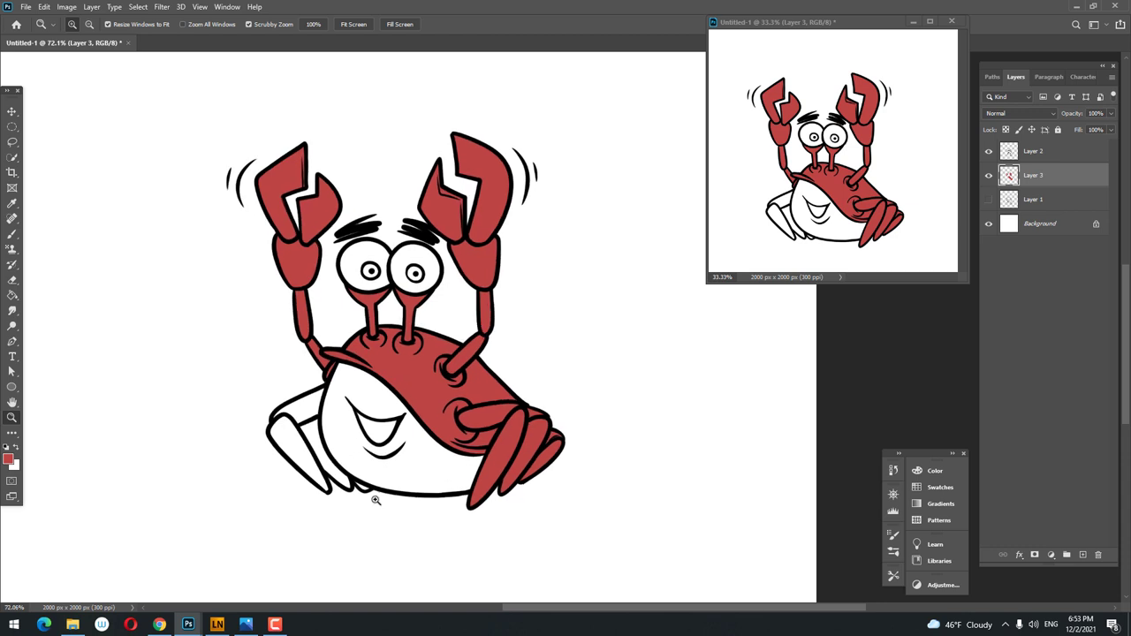
{"action": "left_click", "coordinate": [374, 500]}
{"action": "key", "text": "b"}
{"action": "left_click_drag", "start_coordinate": [329, 482], "coordinate": [357, 499]}
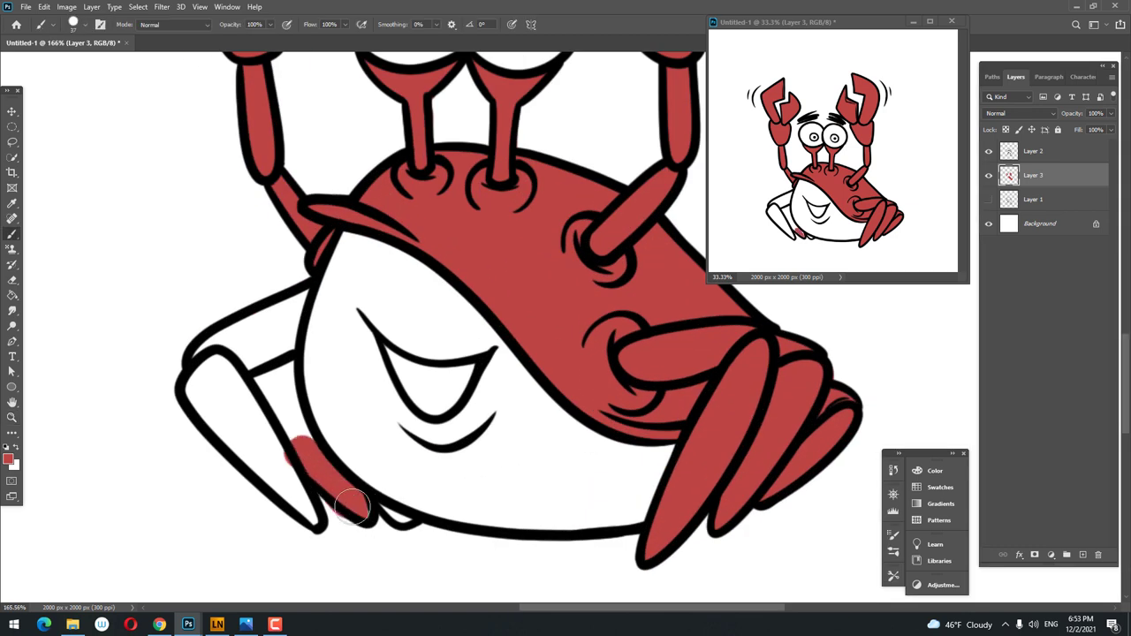
{"action": "key", "text": "e"}
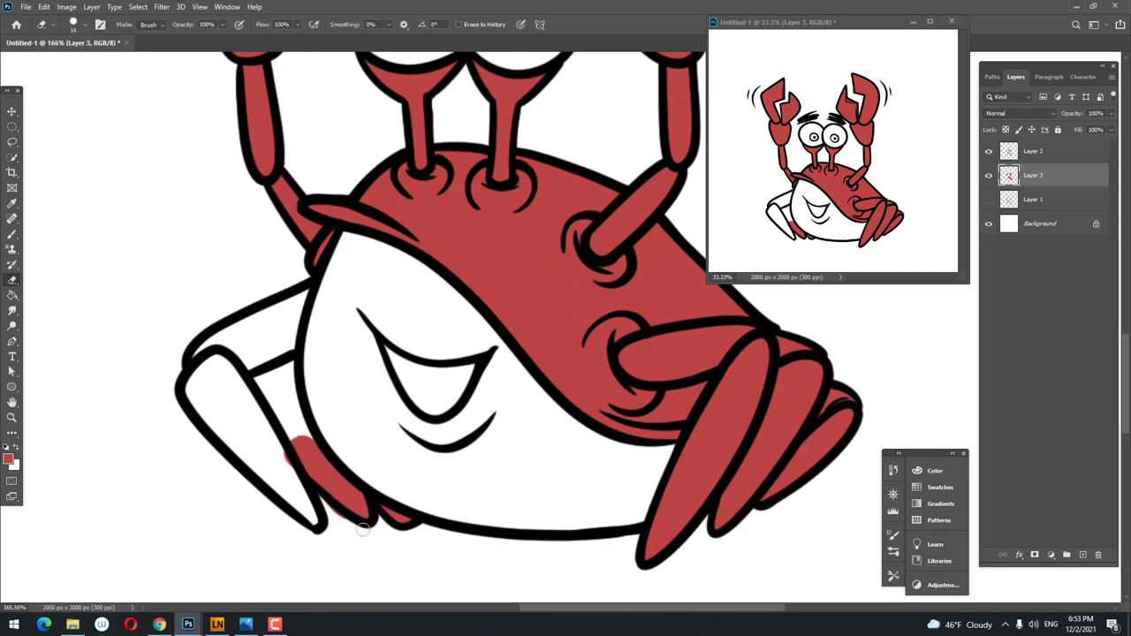
{"action": "key", "text": "b"}
{"action": "left_click", "coordinate": [290, 460]}
{"action": "mouse_move", "coordinate": [314, 528]}
{"action": "left_mouse_down"}
{"action": "mouse_move", "coordinate": [247, 433]}
{"action": "mouse_move", "coordinate": [260, 389]}
{"action": "mouse_move", "coordinate": [271, 399]}
{"action": "left_mouse_up"}
{"action": "left_click_drag", "start_coordinate": [283, 335], "coordinate": [232, 403]}
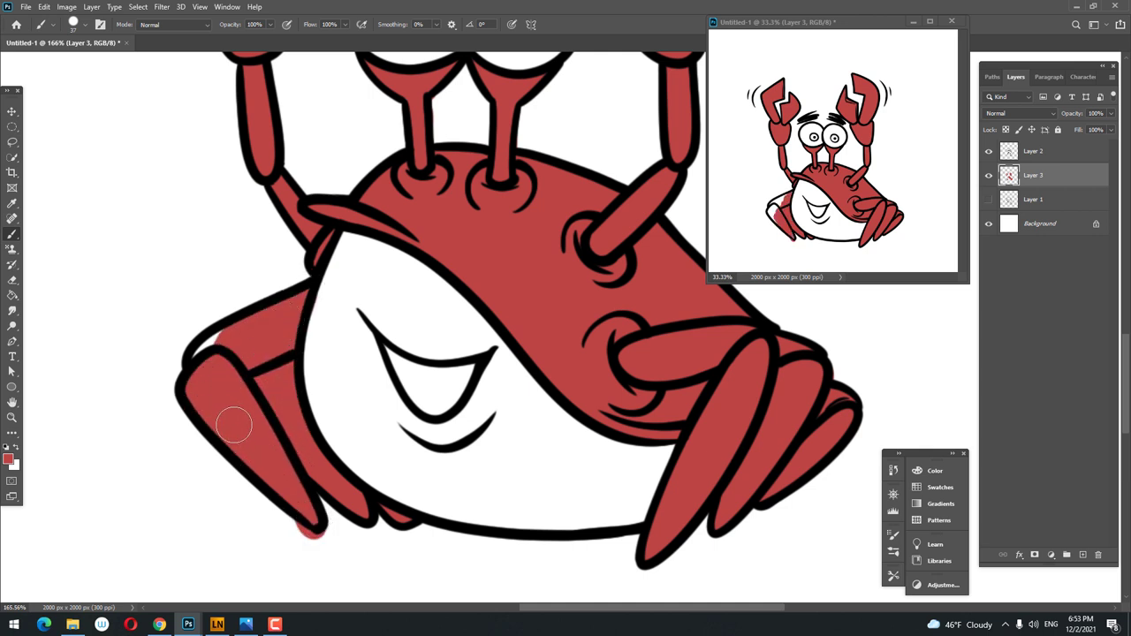
{"action": "key", "text": "e"}
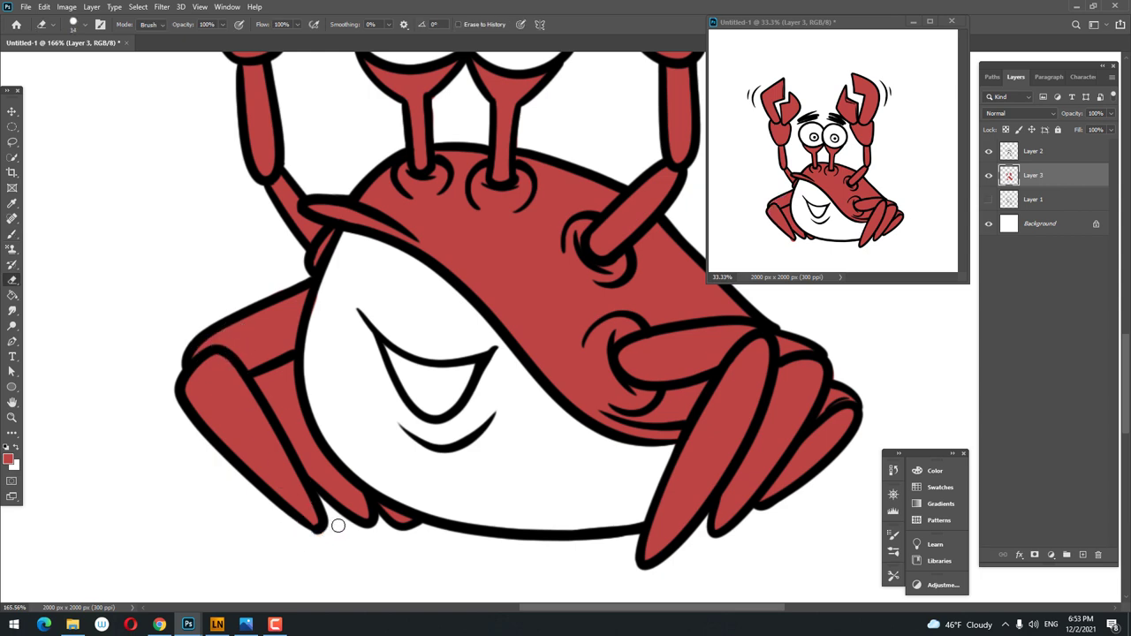
{"action": "key", "text": "z"}
{"action": "key", "text": "ctrl+0"}
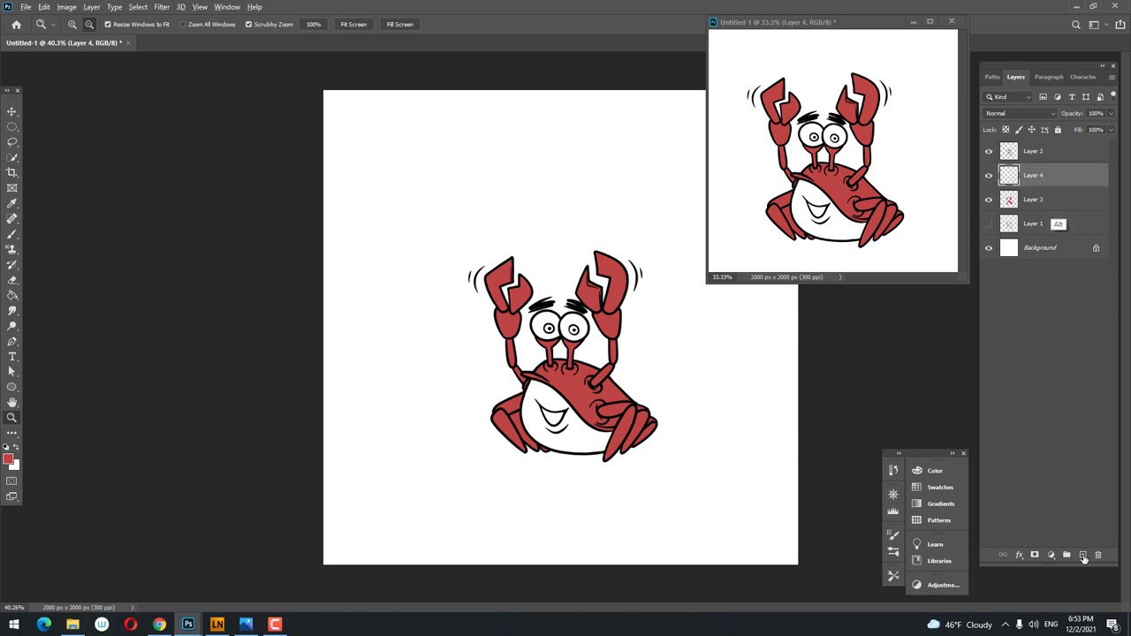
- Make Layer 4 active and set the foreground colour to red R 223, G 59, B 59
{"action": "left_click", "coordinate": [1059, 198]}
{"action": "key", "text": "ctrl+plus"}
{"action": "left_click", "coordinate": [1060, 174]}
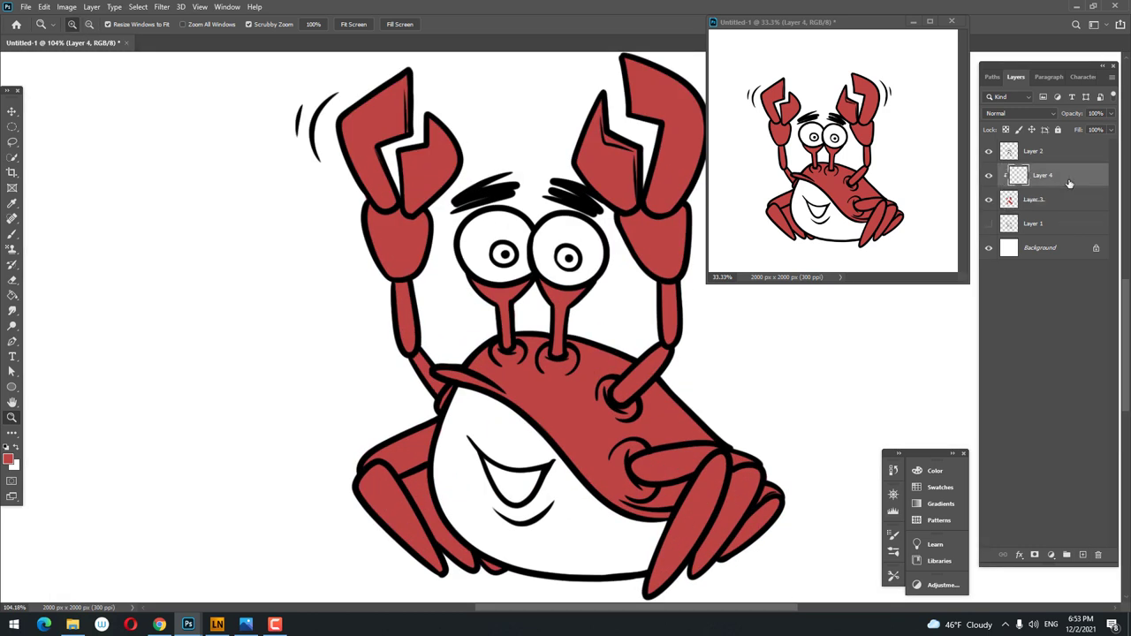
{"action": "left_click_drag", "start_coordinate": [530, 353], "coordinate": [261, 347]}
{"action": "key", "text": "i"}
{"action": "left_click", "coordinate": [8, 458]}
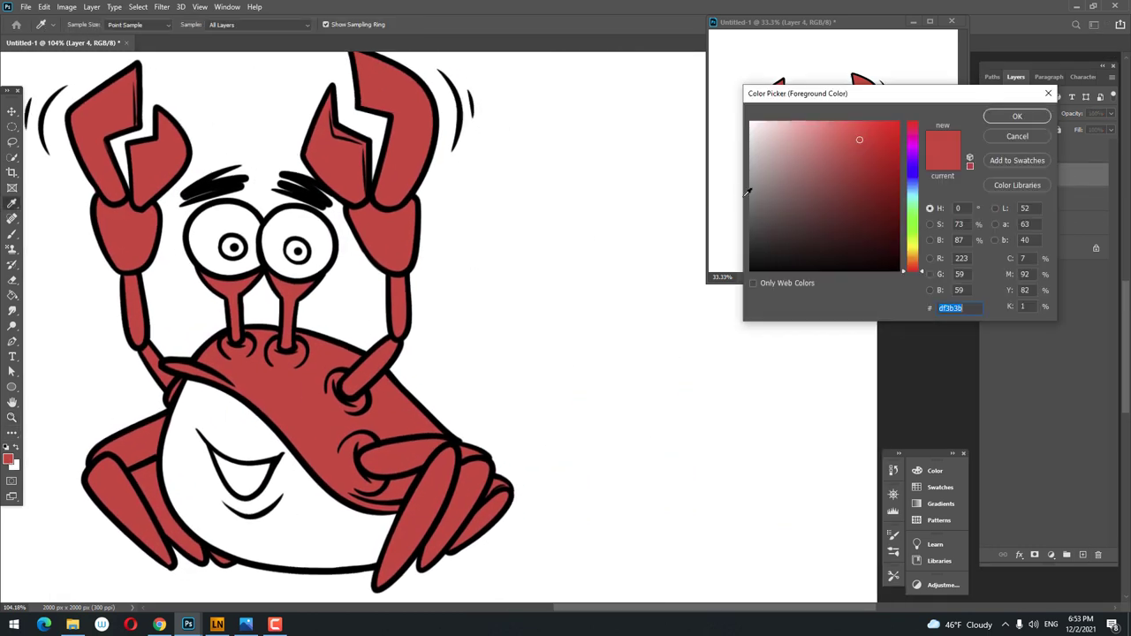
{"action": "left_click", "coordinate": [1013, 116]}
- Dismiss the stroke-smoothing helper and zoom in on the right claw
{"action": "key", "text": "z"}
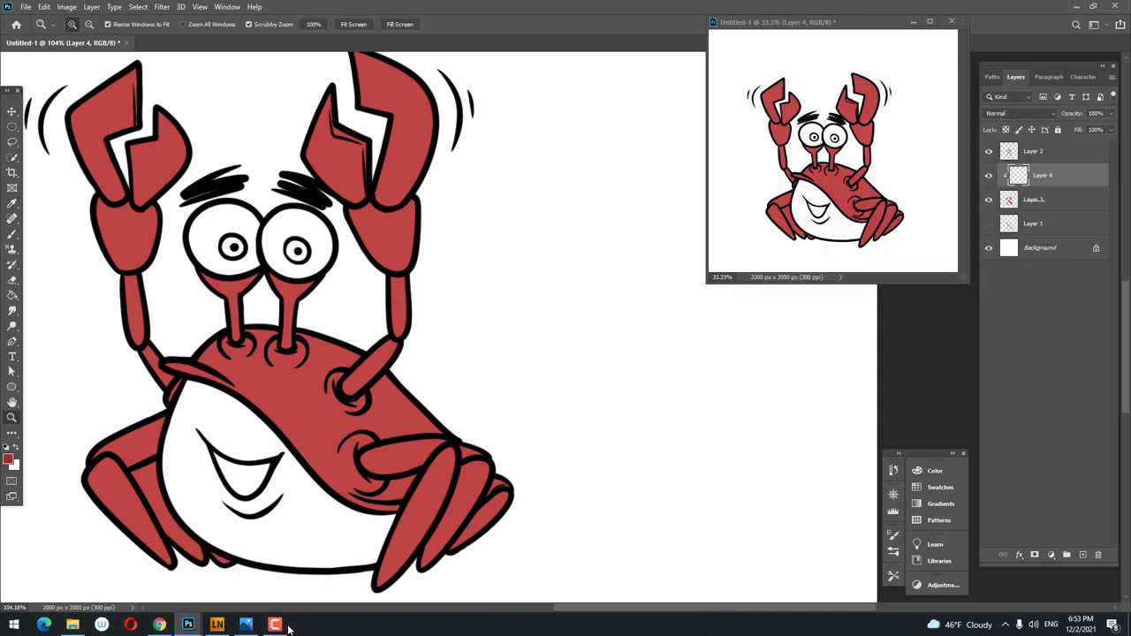
{"action": "left_click", "coordinate": [217, 623]}
{"action": "left_click", "coordinate": [884, 95]}
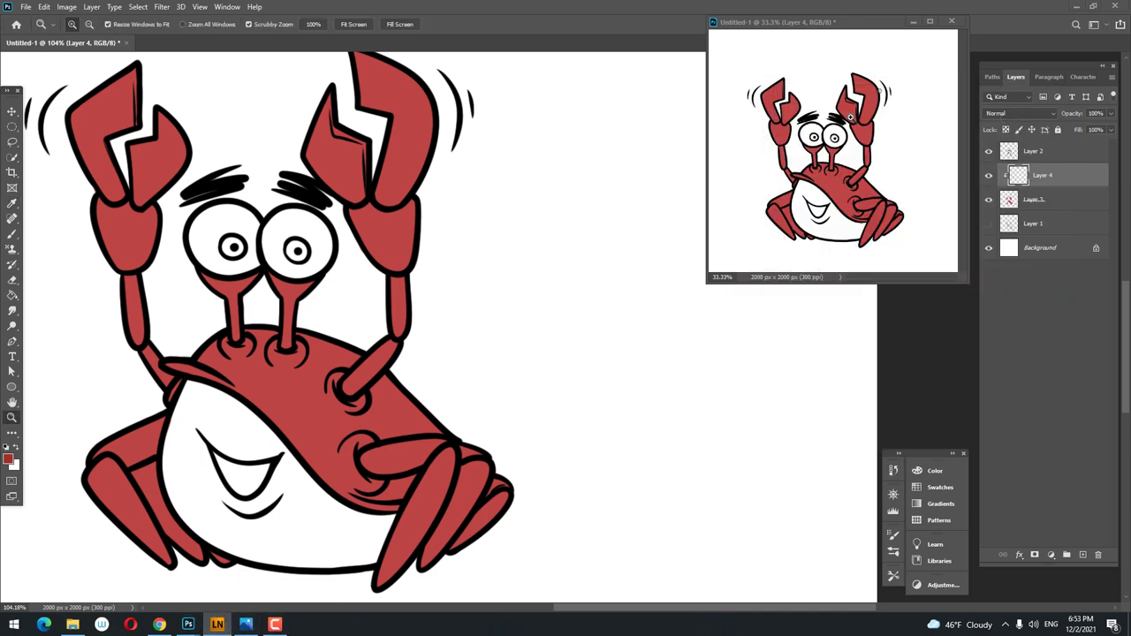
{"action": "left_click_drag", "start_coordinate": [407, 371], "coordinate": [495, 371]}
- Set the brush size to 15 px
{"action": "key", "text": "b"}
{"action": "right_click", "coordinate": [468, 315]}
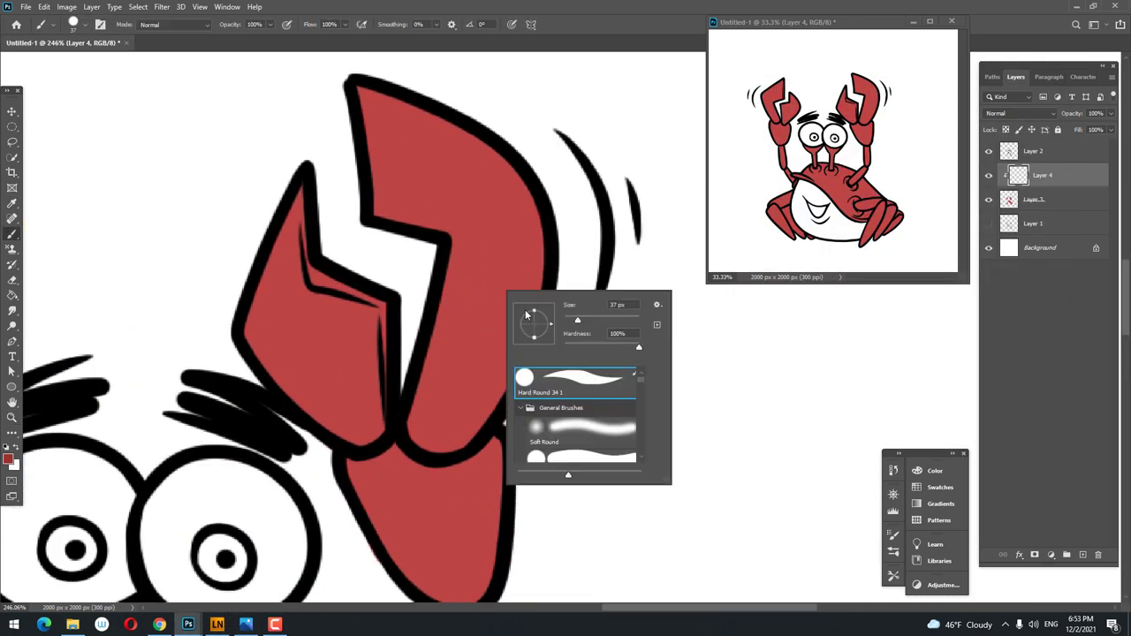
{"action": "type", "text": "15"}
{"action": "key", "text": "Return"}
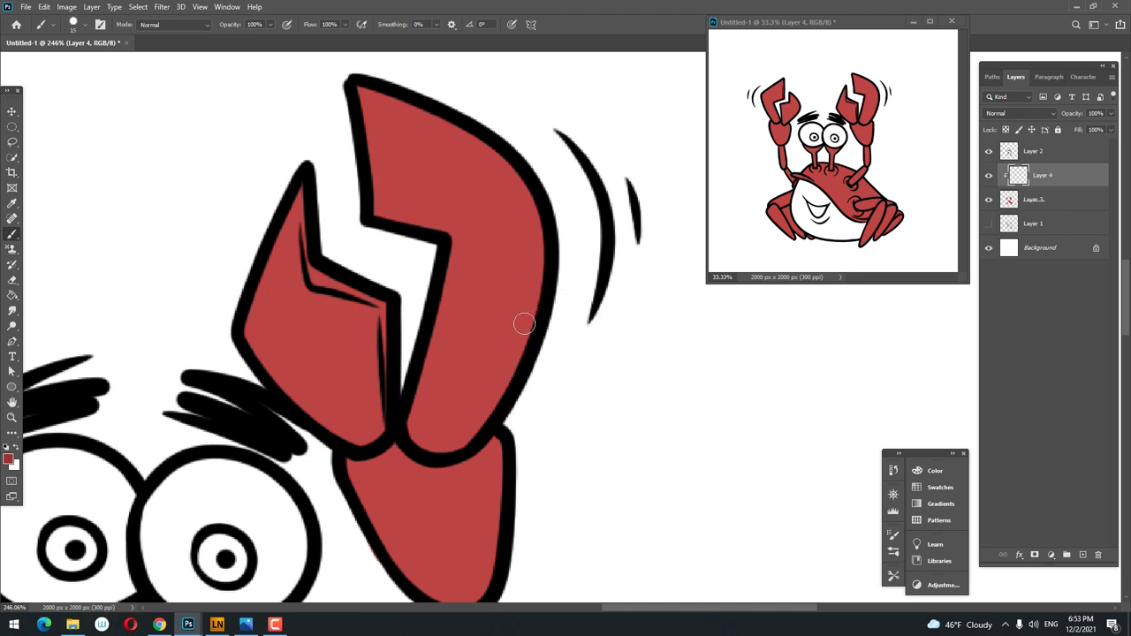
- Shade the right claw's inside edge and the left claw's lower edge in darker red
{"action": "left_click_drag", "start_coordinate": [436, 379], "coordinate": [540, 184]}
{"action": "key", "text": "ctrl+z"}
{"action": "mouse_move", "coordinate": [533, 296]}
{"action": "left_mouse_down"}
{"action": "mouse_move", "coordinate": [411, 397]}
{"action": "mouse_move", "coordinate": [557, 262]}
{"action": "left_mouse_up"}
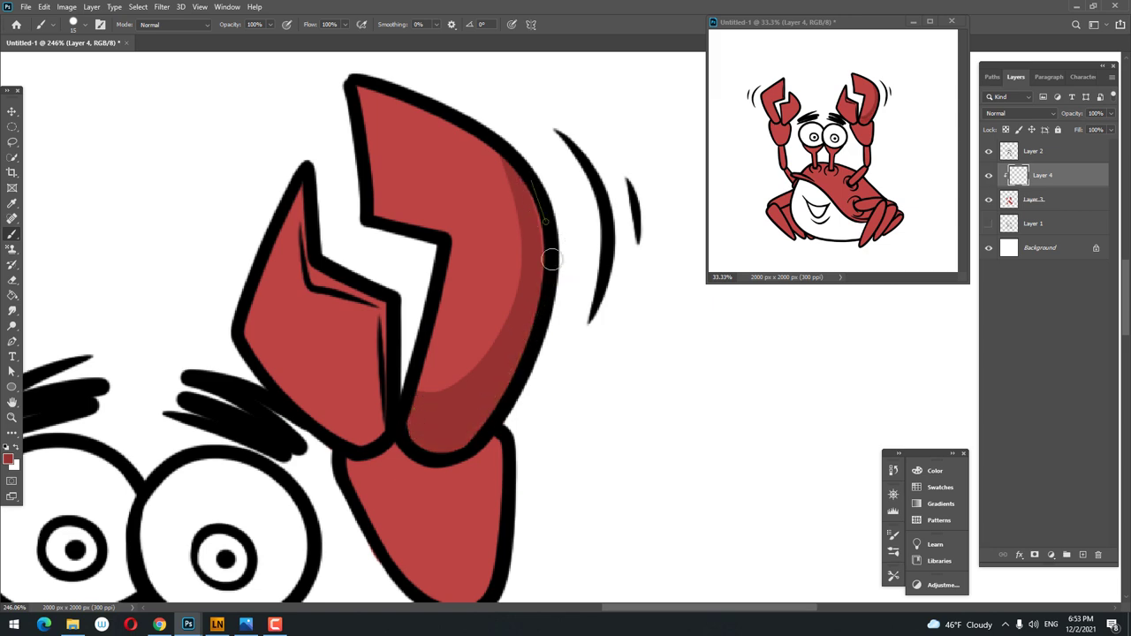
{"action": "scroll", "coordinate": [549, 259], "scroll_direction": "down", "scroll_amount": 4}
{"action": "scroll", "coordinate": [477, 282], "scroll_direction": "up", "scroll_amount": 2}
{"action": "scroll", "coordinate": [439, 302], "scroll_direction": "up", "scroll_amount": 4}
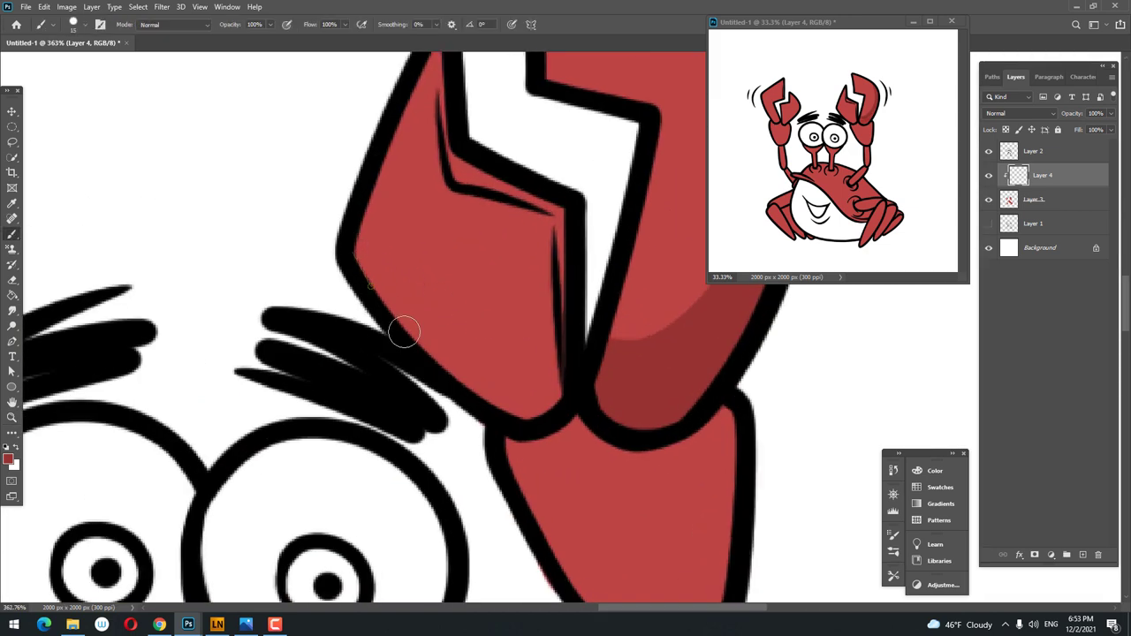
{"action": "left_click_drag", "start_coordinate": [404, 331], "coordinate": [565, 238]}
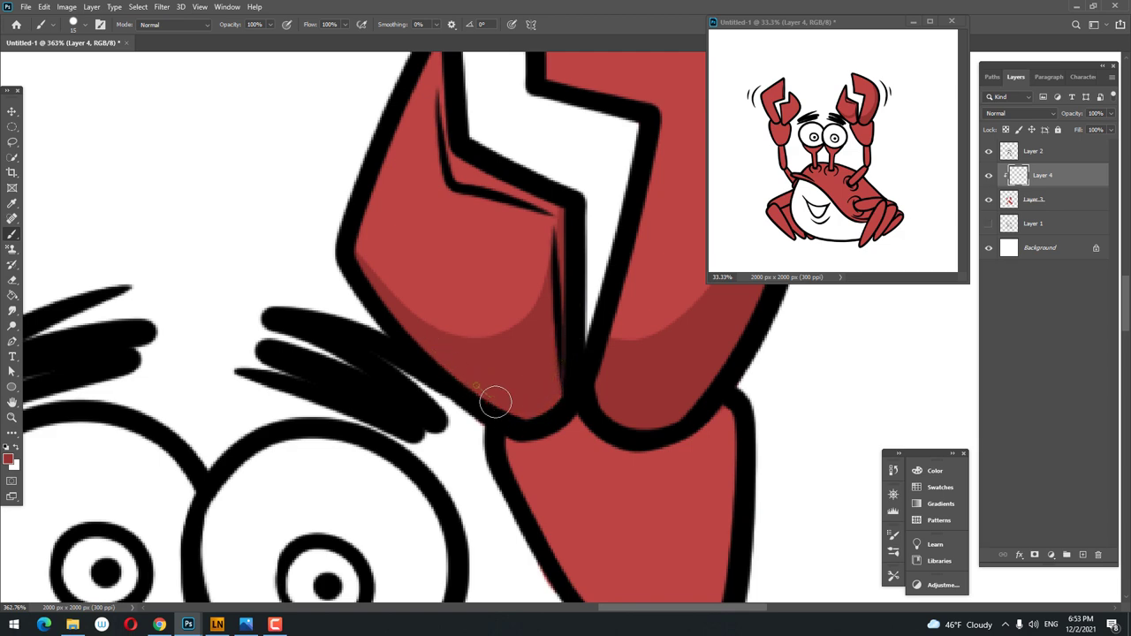
- Zoom out to both claws and shade across the right claw and its lower segment
{"action": "key", "text": "z"}
{"action": "left_click_drag", "start_coordinate": [487, 379], "coordinate": [431, 395]}
{"action": "scroll", "coordinate": [431, 395], "scroll_direction": "up", "scroll_amount": 5}
{"action": "key", "text": "b"}
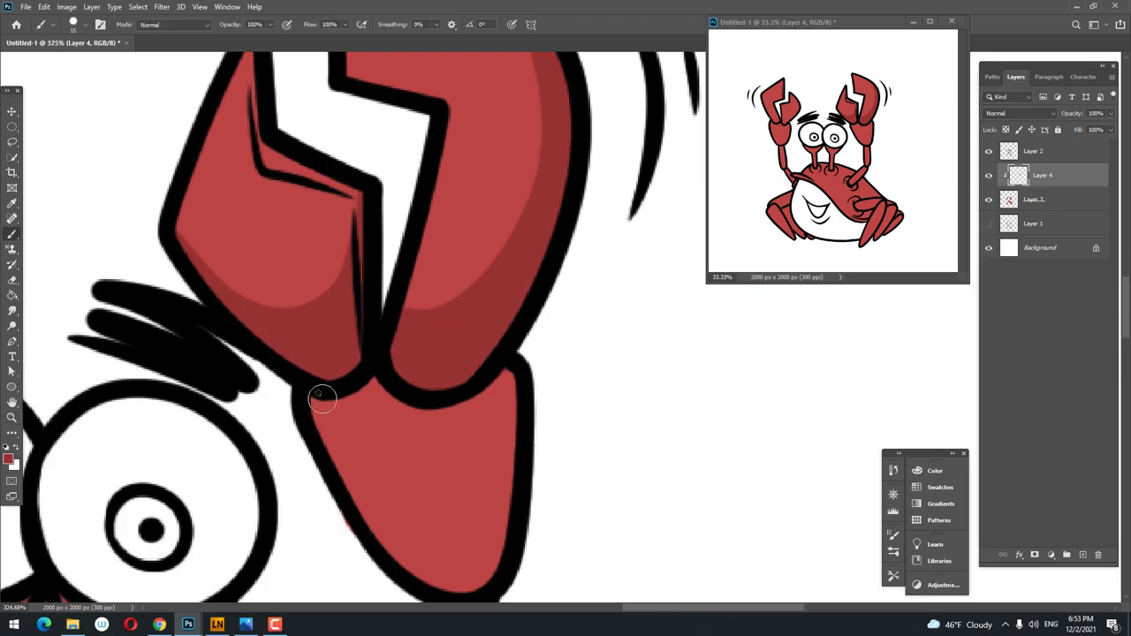
{"action": "left_click_drag", "start_coordinate": [323, 406], "coordinate": [523, 371]}
{"action": "scroll", "coordinate": [419, 399], "scroll_direction": "down", "scroll_amount": 5}
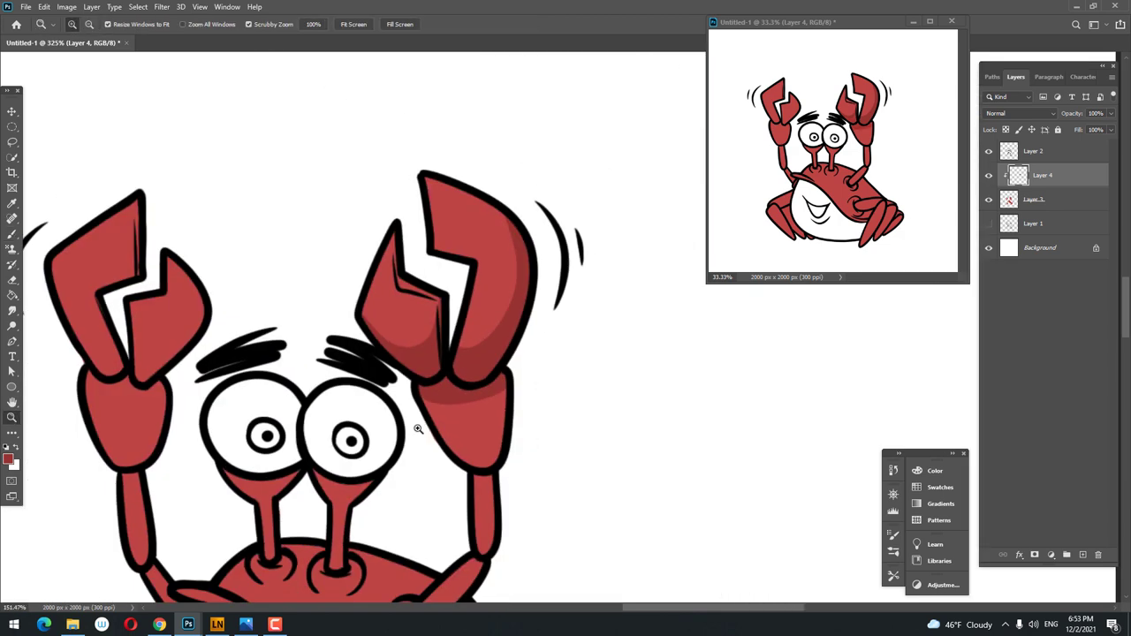
{"action": "scroll", "coordinate": [419, 430], "scroll_direction": "up", "scroll_amount": 5}
{"action": "left_click_drag", "start_coordinate": [477, 406], "coordinate": [534, 237]}
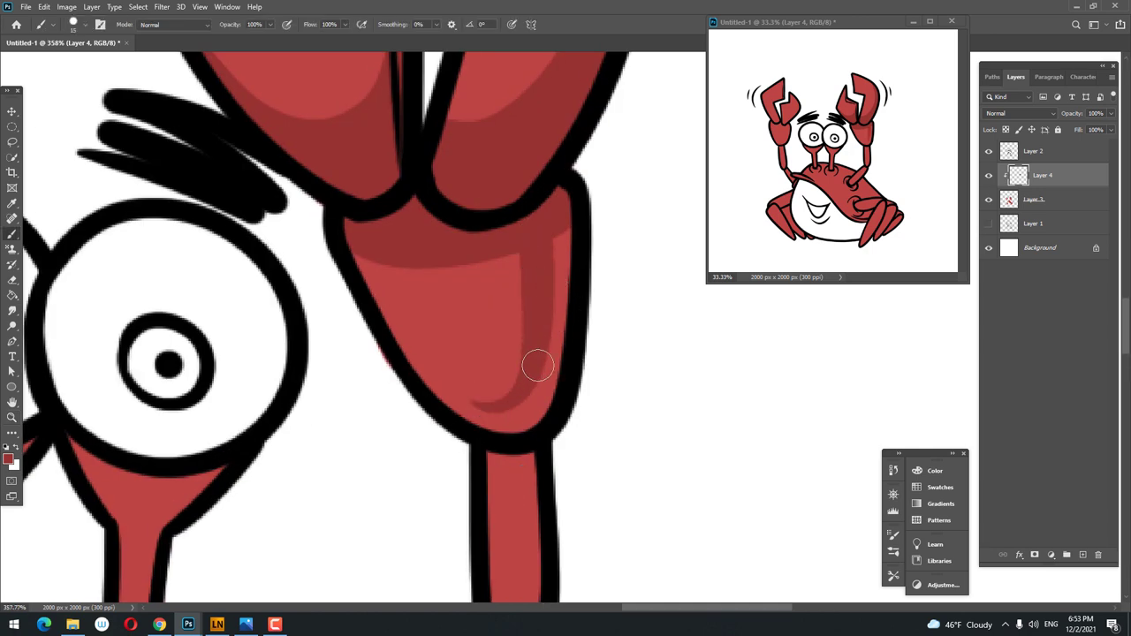
- Add several darker red shading strokes down the lower claw segment
{"action": "key", "text": "z"}
{"action": "scroll", "coordinate": [592, 298], "scroll_direction": "down", "scroll_amount": 5}
{"action": "scroll", "coordinate": [628, 362], "scroll_direction": "up", "scroll_amount": 5}
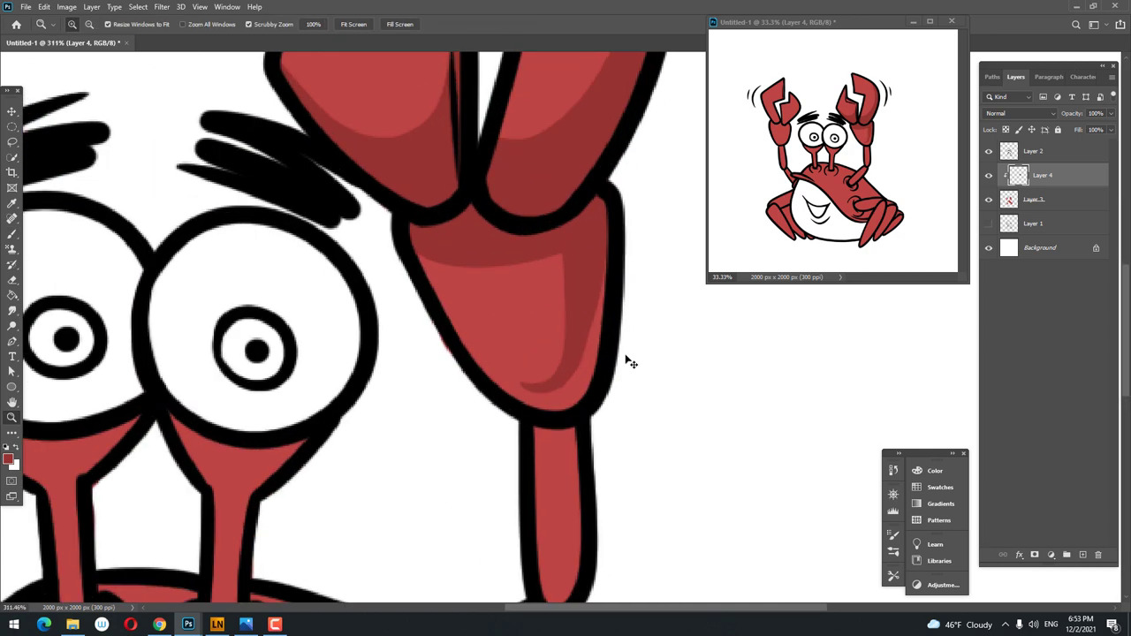
{"action": "key", "text": "ctrl+z"}
{"action": "key", "text": "b"}
{"action": "left_click_drag", "start_coordinate": [584, 247], "coordinate": [581, 383]}
{"action": "key", "text": "z"}
{"action": "scroll", "coordinate": [588, 392], "scroll_direction": "up", "scroll_amount": 2}
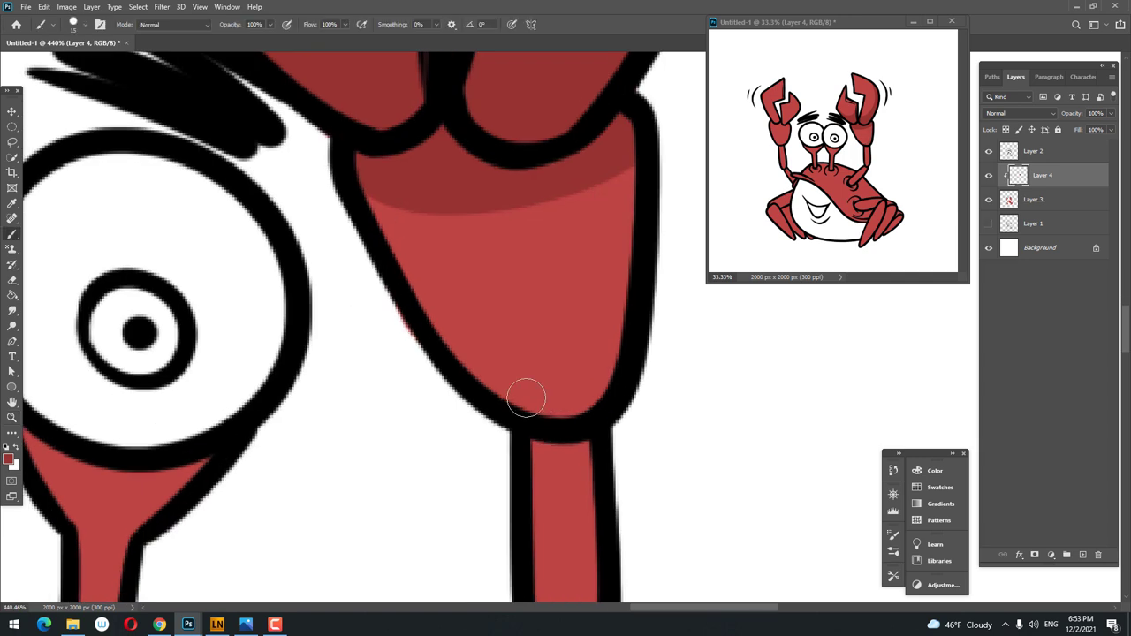
{"action": "key", "text": "b"}
{"action": "left_click_drag", "start_coordinate": [596, 309], "coordinate": [541, 405]}
{"action": "left_click_drag", "start_coordinate": [593, 168], "coordinate": [598, 357]}
{"action": "key", "text": "z"}
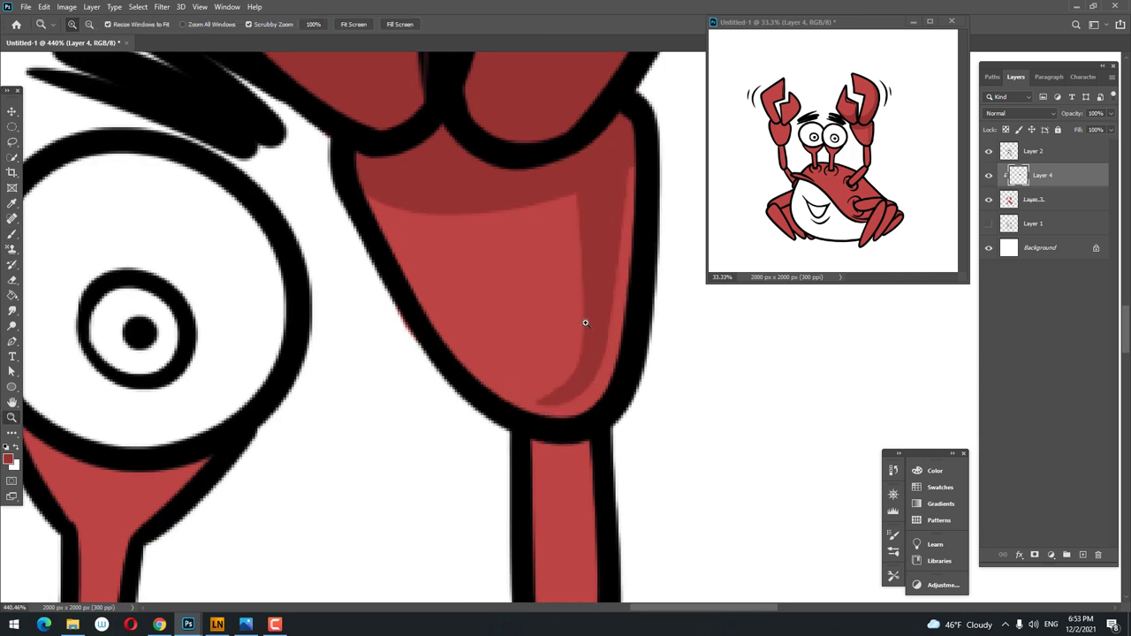
{"action": "scroll", "coordinate": [586, 321], "scroll_direction": "down", "scroll_amount": 3}
{"action": "scroll", "coordinate": [434, 384], "scroll_direction": "up", "scroll_amount": 4}
{"action": "key", "text": "b"}
{"action": "left_click_drag", "start_coordinate": [339, 300], "coordinate": [492, 294]}
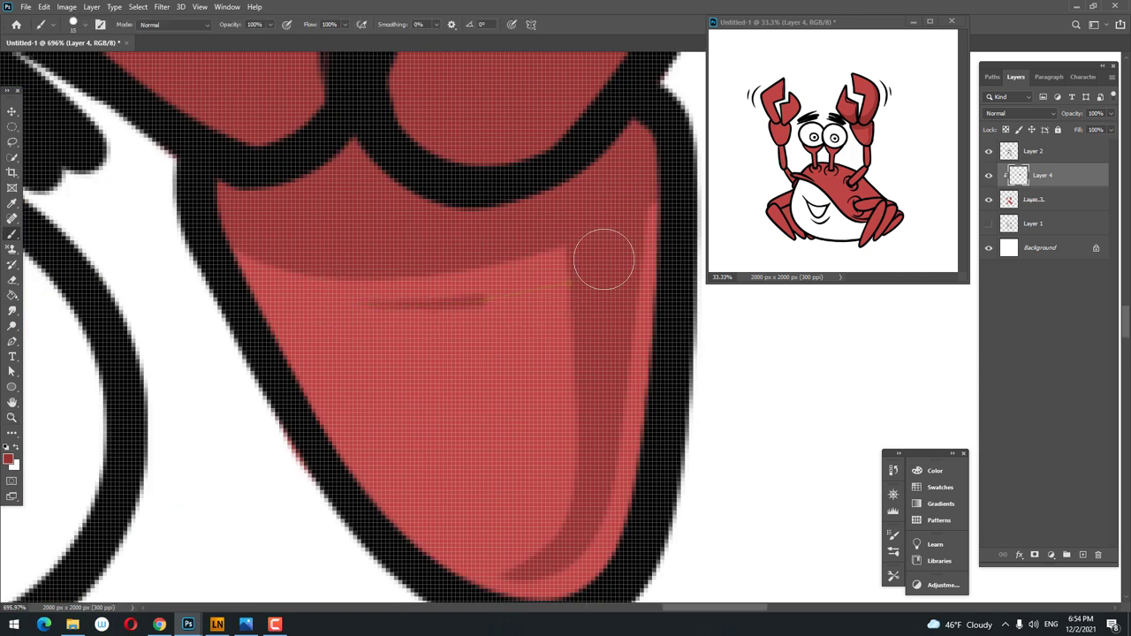
- Try a shading stroke inside the right eyestalk socket, then undo it
{"action": "key", "text": "z"}
{"action": "scroll", "coordinate": [583, 469], "scroll_direction": "down", "scroll_amount": 5}
{"action": "scroll", "coordinate": [620, 433], "scroll_direction": "up", "scroll_amount": 1}
{"action": "scroll", "coordinate": [620, 433], "scroll_direction": "up", "scroll_amount": 1}
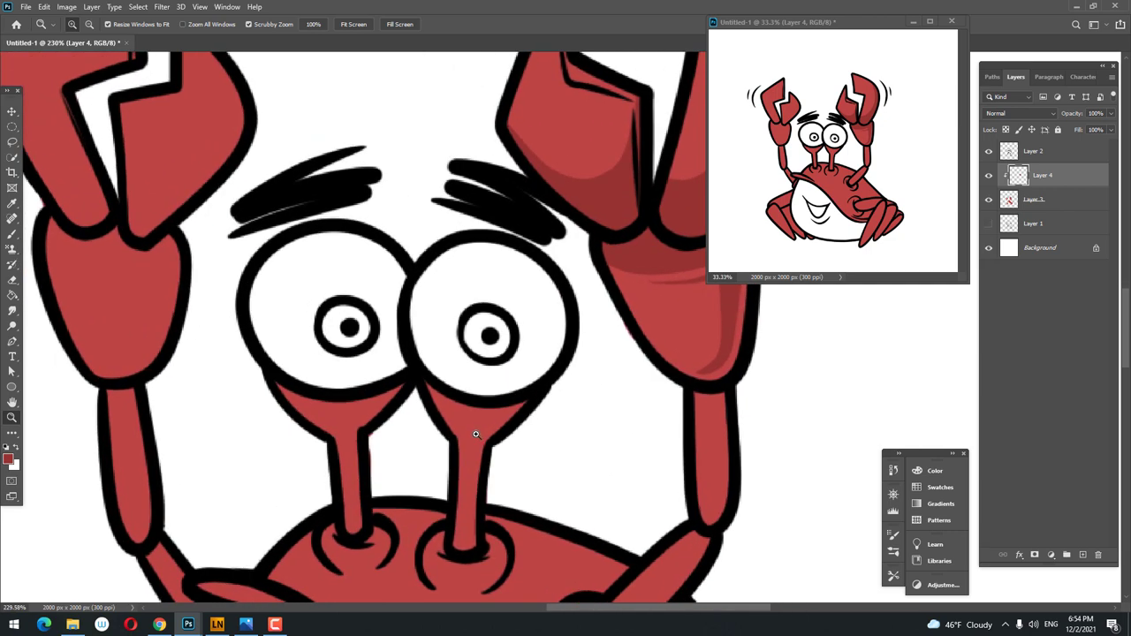
{"action": "scroll", "coordinate": [403, 328], "scroll_direction": "up", "scroll_amount": 2}
{"action": "scroll", "coordinate": [560, 383], "scroll_direction": "down", "scroll_amount": 3}
{"action": "scroll", "coordinate": [427, 362], "scroll_direction": "up", "scroll_amount": 2}
{"action": "key", "text": "b"}
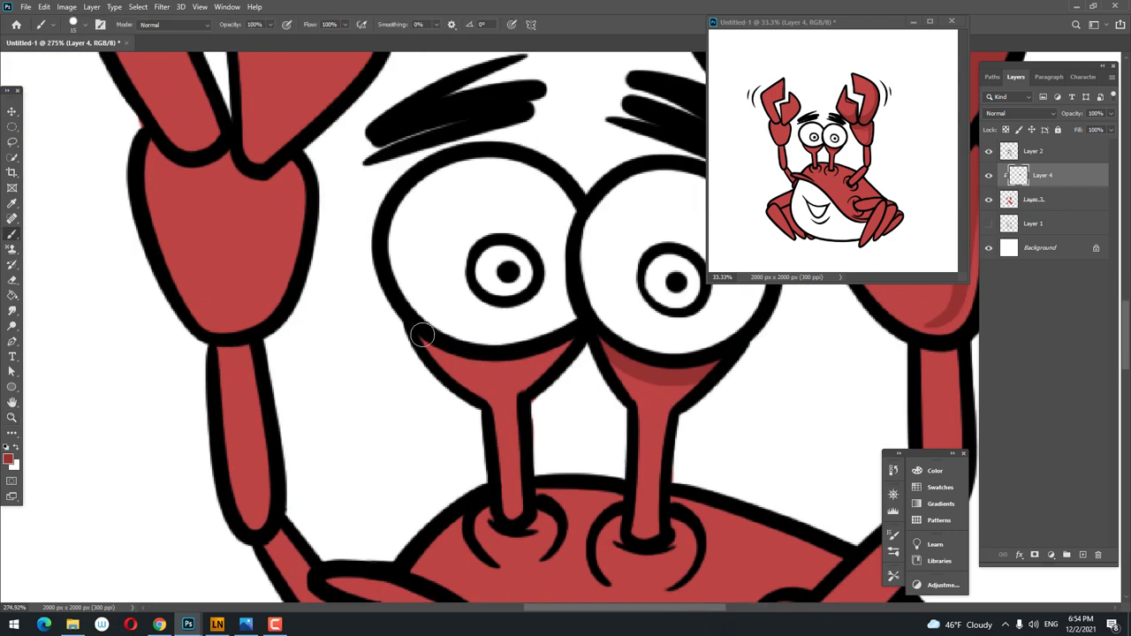
{"action": "scroll", "coordinate": [593, 336], "scroll_direction": "down", "scroll_amount": 3}
{"action": "scroll", "coordinate": [457, 316], "scroll_direction": "up", "scroll_amount": 5}
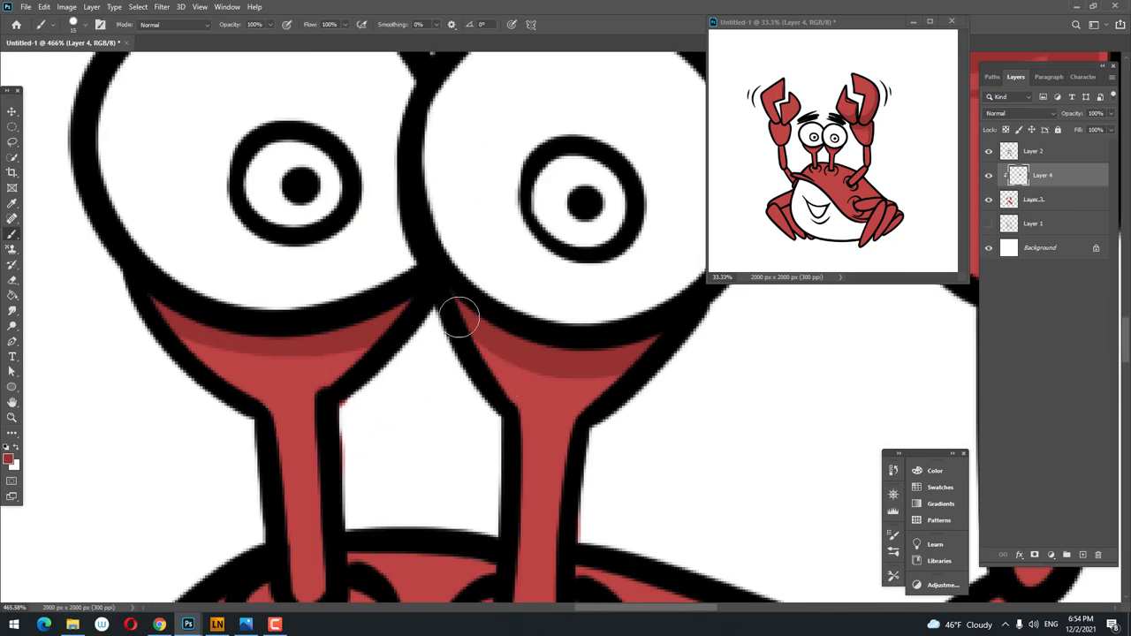
{"action": "scroll", "coordinate": [595, 374], "scroll_direction": "down", "scroll_amount": 4}
{"action": "scroll", "coordinate": [497, 312], "scroll_direction": "up", "scroll_amount": 3}
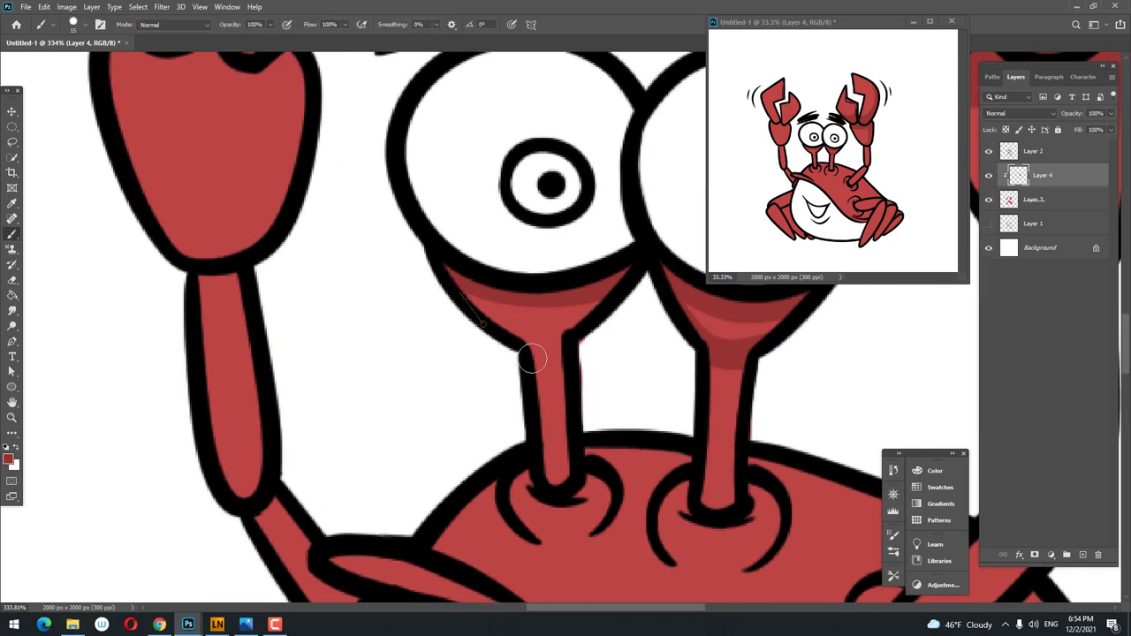
{"action": "scroll", "coordinate": [570, 397], "scroll_direction": "down", "scroll_amount": 3}
{"action": "scroll", "coordinate": [434, 412], "scroll_direction": "up", "scroll_amount": 4}
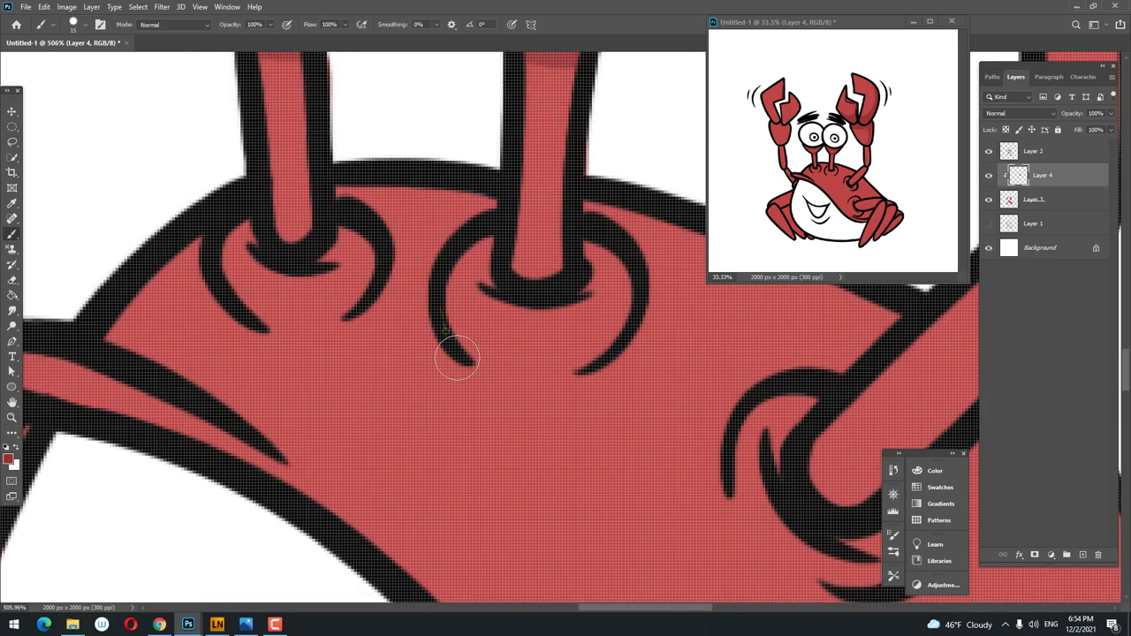
{"action": "left_click_drag", "start_coordinate": [457, 358], "coordinate": [673, 260]}
{"action": "key", "text": "ctrl+z"}
- Try shading the left eyestalk socket, then undo that stroke
{"action": "scroll", "coordinate": [497, 308], "scroll_direction": "down", "scroll_amount": 3}
{"action": "scroll", "coordinate": [513, 358], "scroll_direction": "up", "scroll_amount": 3}
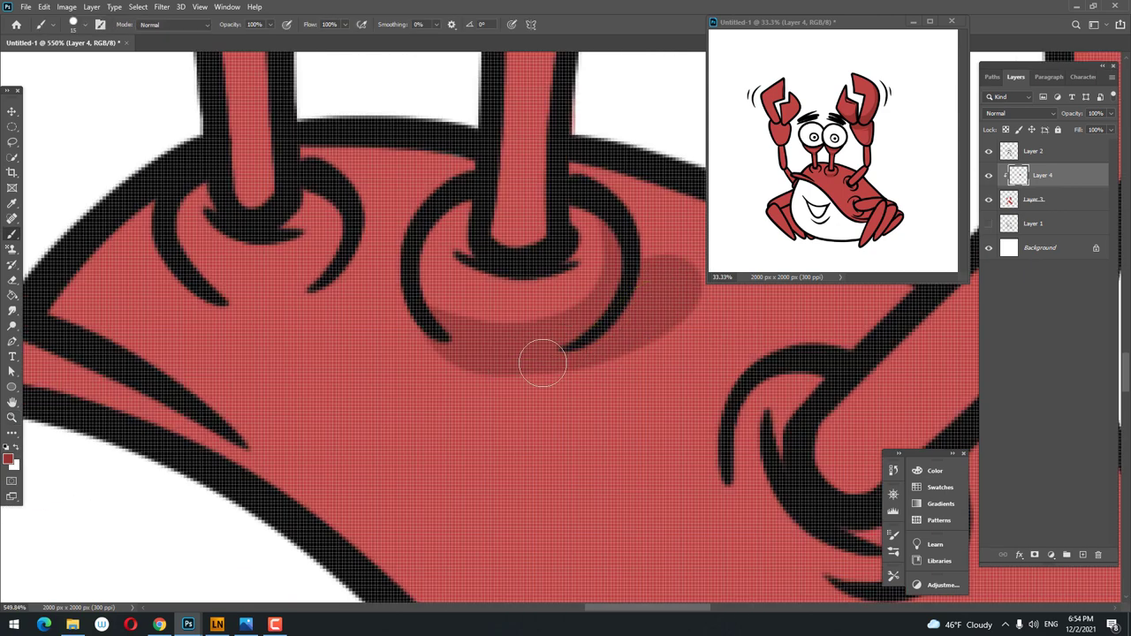
{"action": "key", "text": "z"}
{"action": "scroll", "coordinate": [606, 350], "scroll_direction": "down", "scroll_amount": 3}
{"action": "scroll", "coordinate": [448, 389], "scroll_direction": "up", "scroll_amount": 3}
{"action": "key", "text": "b"}
{"action": "left_click_drag", "start_coordinate": [318, 353], "coordinate": [416, 397]}
{"action": "key", "text": "ctrl+z"}
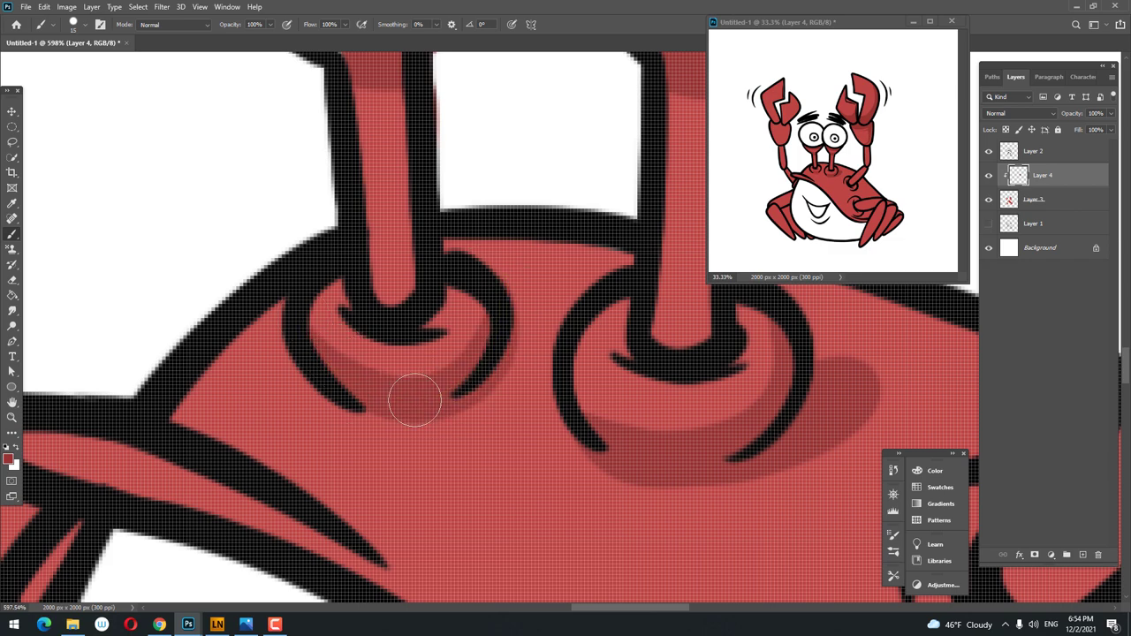
- Darken the right eyestalk with a shading stroke
{"action": "key", "text": "z"}
{"action": "scroll", "coordinate": [442, 439], "scroll_direction": "down", "scroll_amount": 5}
{"action": "scroll", "coordinate": [441, 439], "scroll_direction": "up", "scroll_amount": 4}
{"action": "key", "text": "b"}
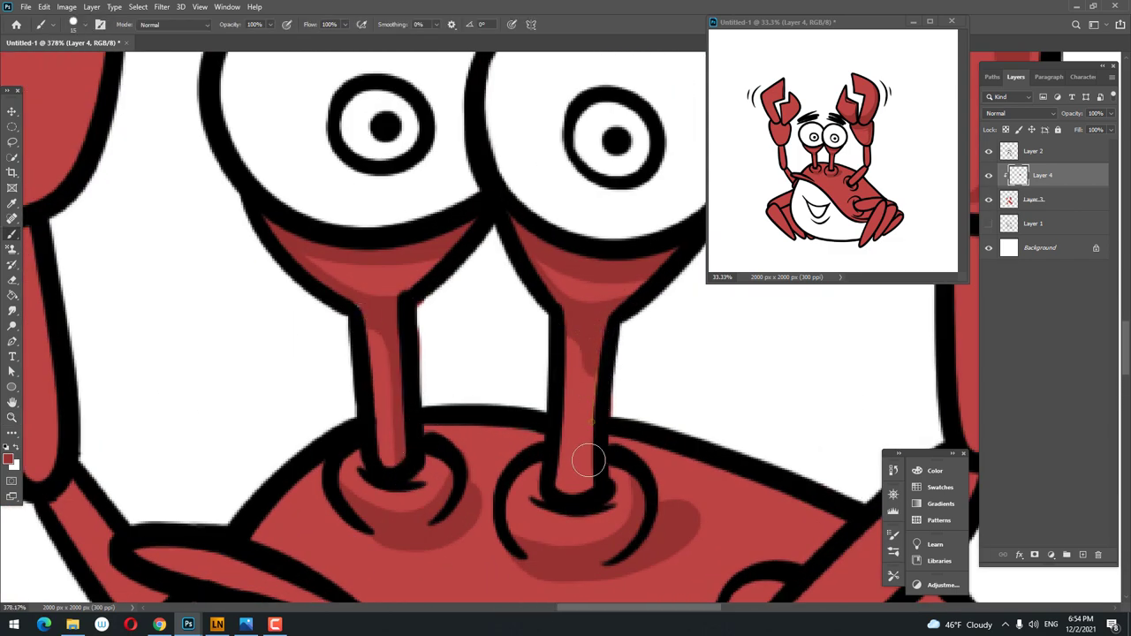
{"action": "left_click_drag", "start_coordinate": [588, 461], "coordinate": [590, 382]}
- Shade the arm segments beside the body and below the claw in darker red
{"action": "key", "text": "z"}
{"action": "scroll", "coordinate": [649, 386], "scroll_direction": "down", "scroll_amount": 3}
{"action": "scroll", "coordinate": [579, 314], "scroll_direction": "up", "scroll_amount": 2}
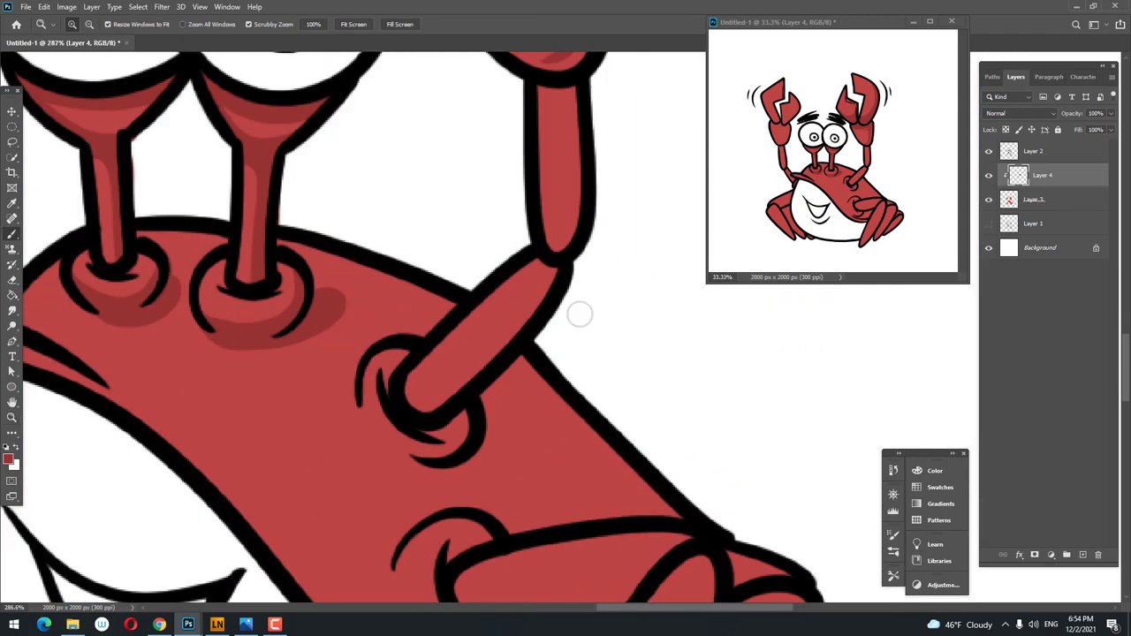
{"action": "key", "text": "b"}
{"action": "scroll", "coordinate": [556, 257], "scroll_direction": "up", "scroll_amount": 2}
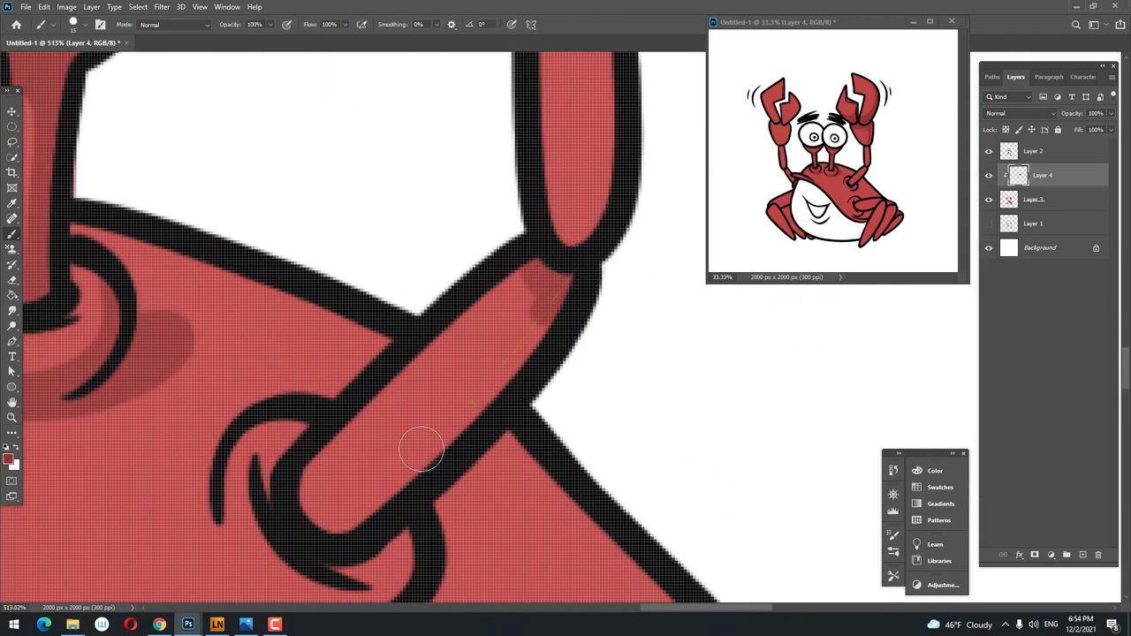
{"action": "left_click_drag", "start_coordinate": [530, 311], "coordinate": [321, 518]}
{"action": "key", "text": "z"}
{"action": "scroll", "coordinate": [500, 374], "scroll_direction": "down", "scroll_amount": 3}
{"action": "scroll", "coordinate": [480, 323], "scroll_direction": "up", "scroll_amount": 1}
{"action": "scroll", "coordinate": [460, 278], "scroll_direction": "up", "scroll_amount": 2}
{"action": "key", "text": "b"}
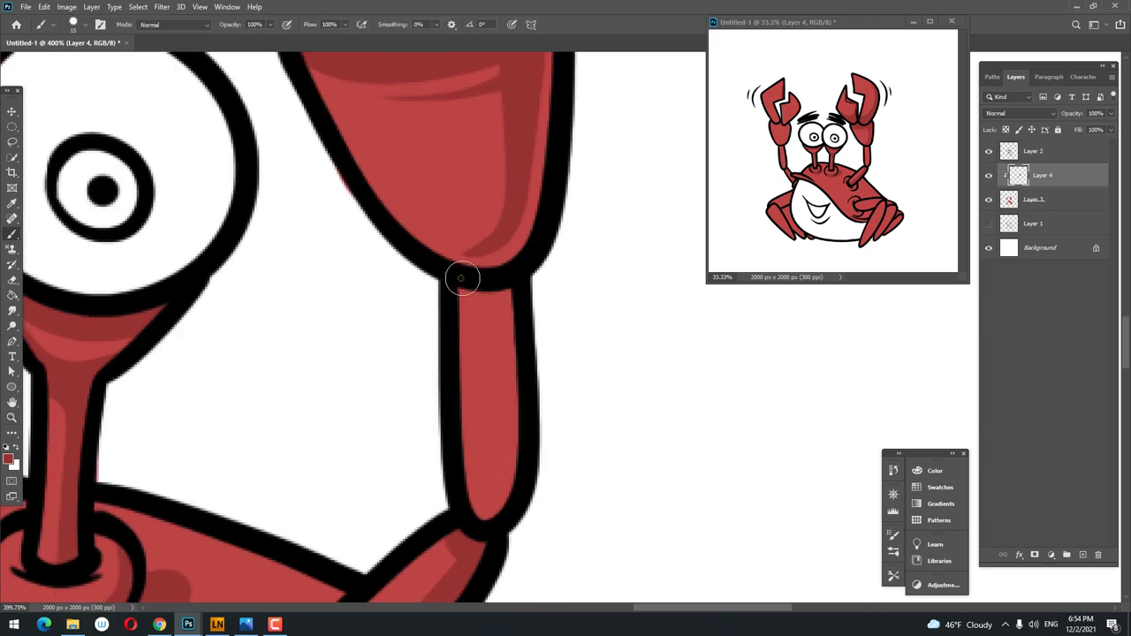
{"action": "left_click_drag", "start_coordinate": [494, 492], "coordinate": [528, 434]}
- Zoom in on the left claw arm and shade the top of its lower segment dark red
{"action": "key", "text": "z"}
{"action": "scroll", "coordinate": [527, 434], "scroll_direction": "down", "scroll_amount": 3}
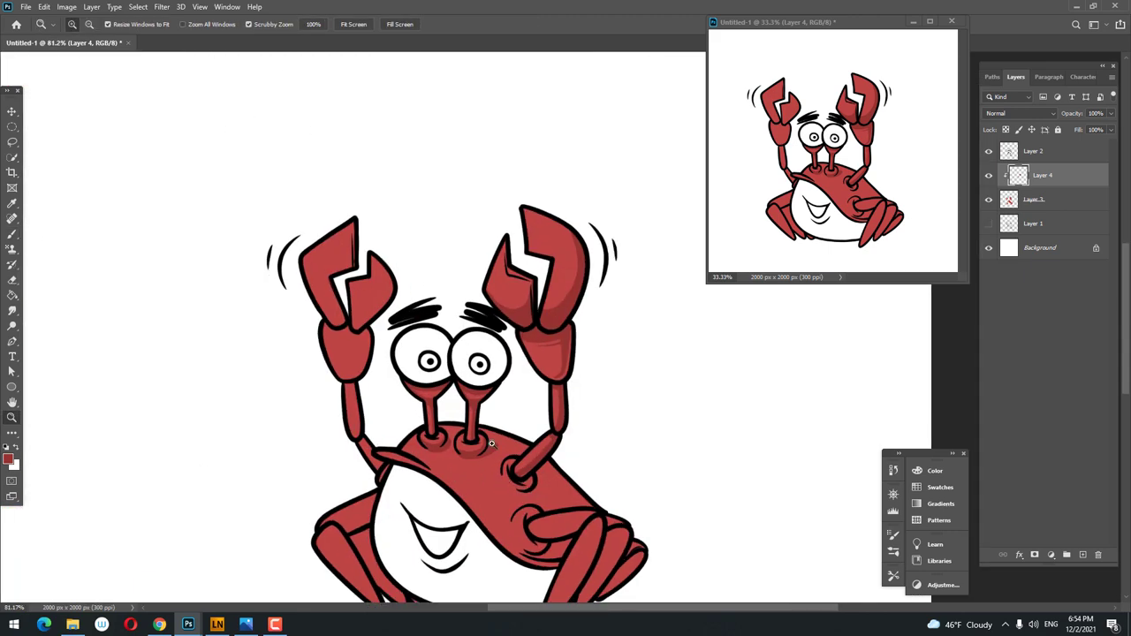
{"action": "scroll", "coordinate": [375, 392], "scroll_direction": "up", "scroll_amount": 2}
{"action": "scroll", "coordinate": [376, 393], "scroll_direction": "up", "scroll_amount": 2}
{"action": "key", "text": "b"}
{"action": "left_click_drag", "start_coordinate": [328, 467], "coordinate": [466, 235]}
{"action": "scroll", "coordinate": [467, 235], "scroll_direction": "down", "scroll_amount": 3}
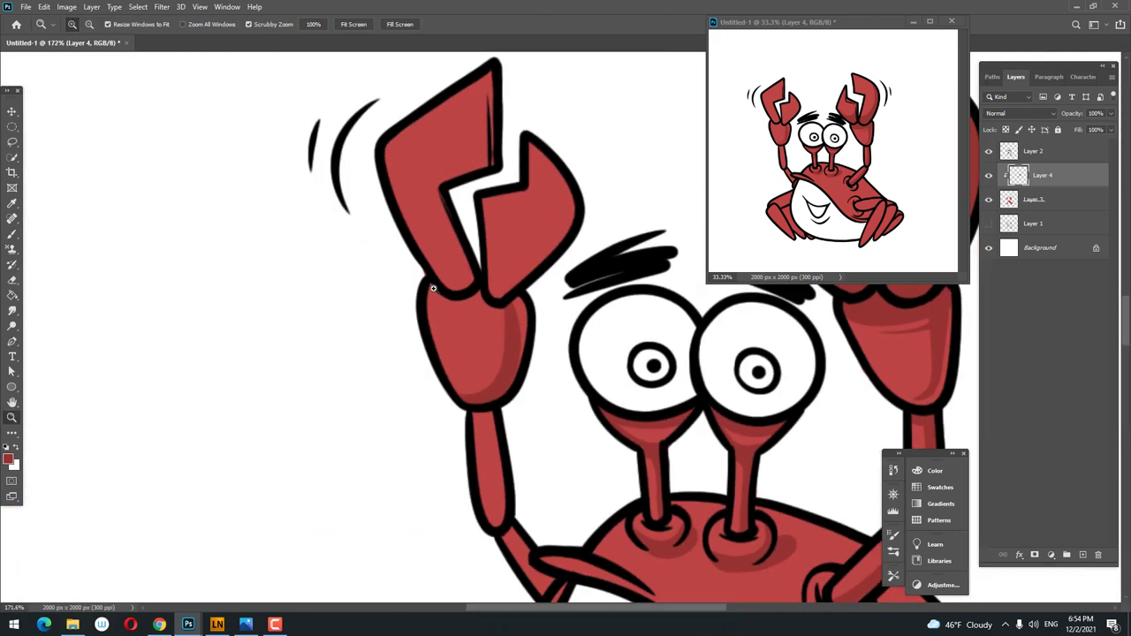
{"action": "scroll", "coordinate": [426, 280], "scroll_direction": "up", "scroll_amount": 2}
{"action": "key", "text": "b"}
{"action": "left_click_drag", "start_coordinate": [426, 280], "coordinate": [635, 314]}
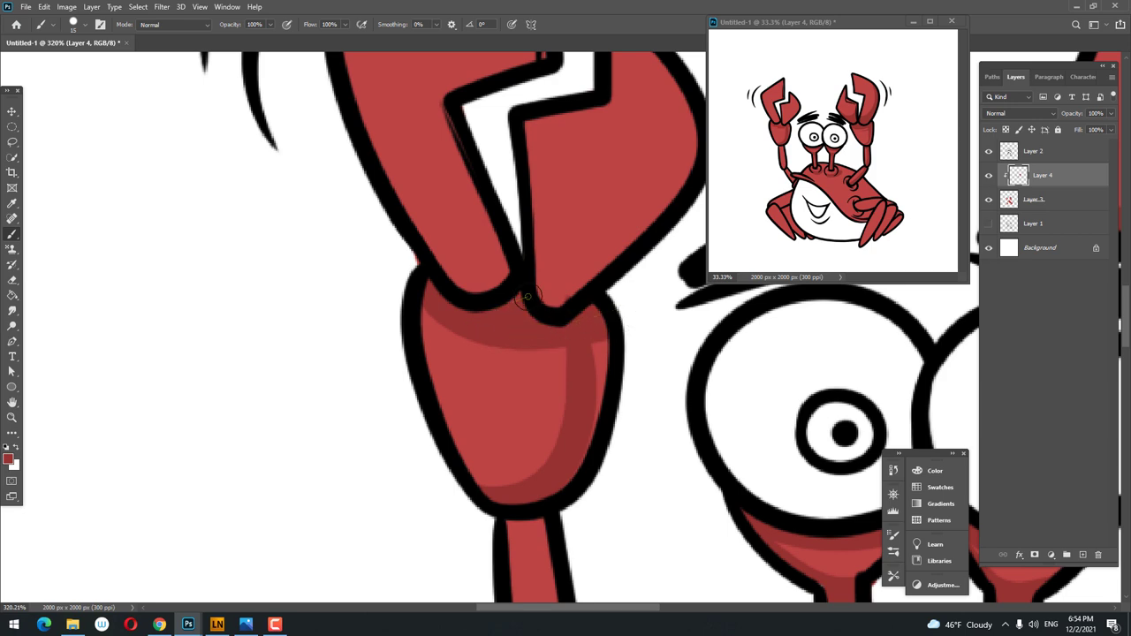
- Paint a curved dark-red band on the claw and shade its right side down to the joint
{"action": "key", "text": "z"}
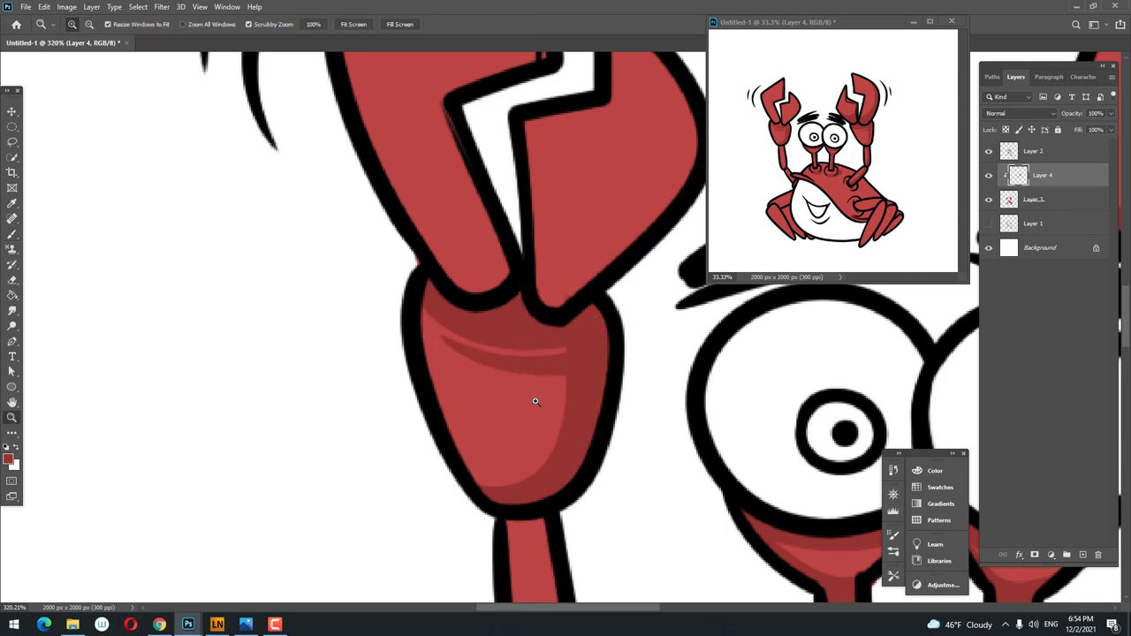
{"action": "scroll", "coordinate": [533, 397], "scroll_direction": "down", "scroll_amount": 3}
{"action": "scroll", "coordinate": [466, 457], "scroll_direction": "up", "scroll_amount": 3}
{"action": "key", "text": "b"}
{"action": "left_click_drag", "start_coordinate": [456, 368], "coordinate": [611, 126]}
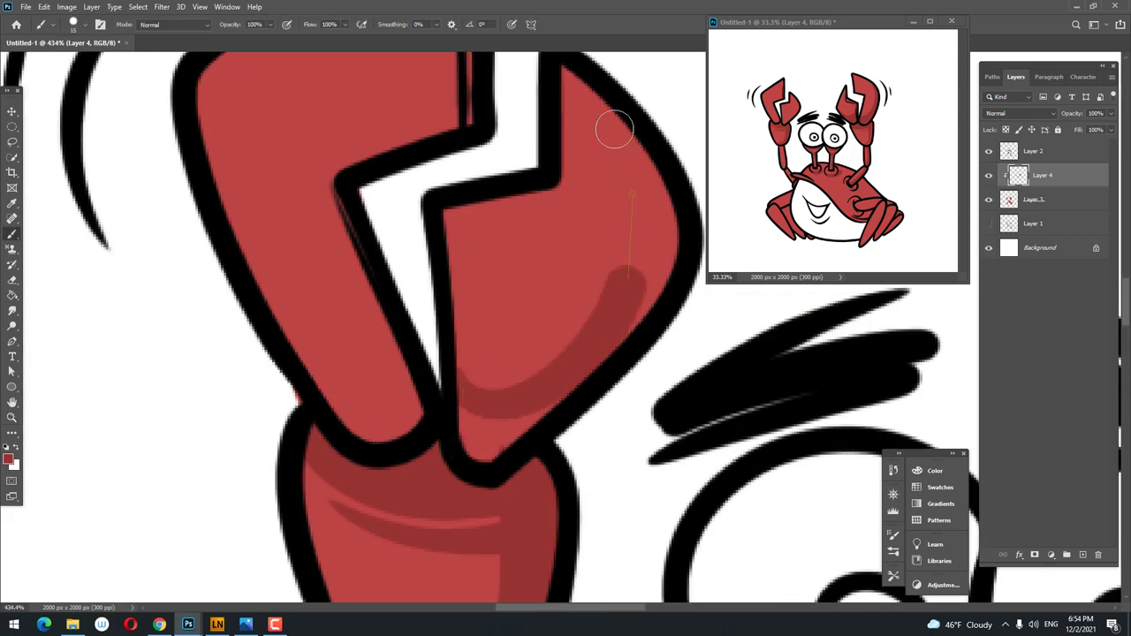
{"action": "key", "text": "ctrl+z"}
{"action": "left_click_drag", "start_coordinate": [454, 341], "coordinate": [648, 84]}
{"action": "left_click_drag", "start_coordinate": [664, 141], "coordinate": [475, 444]}
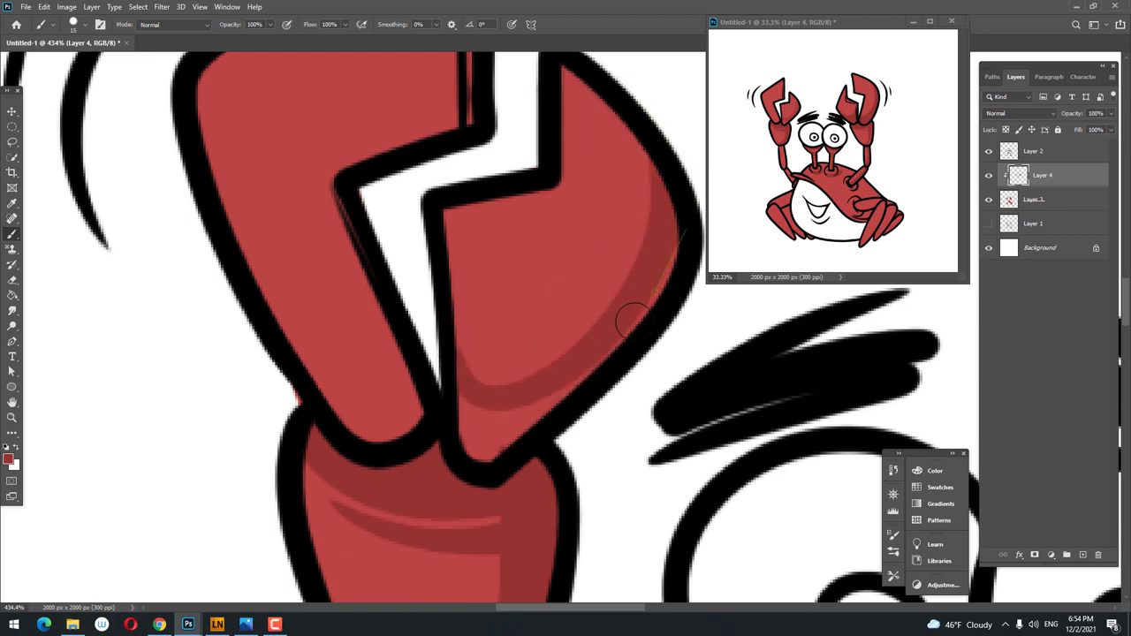
- Add a darker red stroke along the upper claw's edge, then review the whole crab
{"action": "key", "text": "z"}
{"action": "scroll", "coordinate": [466, 408], "scroll_direction": "down", "scroll_amount": 3}
{"action": "scroll", "coordinate": [560, 298], "scroll_direction": "up", "scroll_amount": 3}
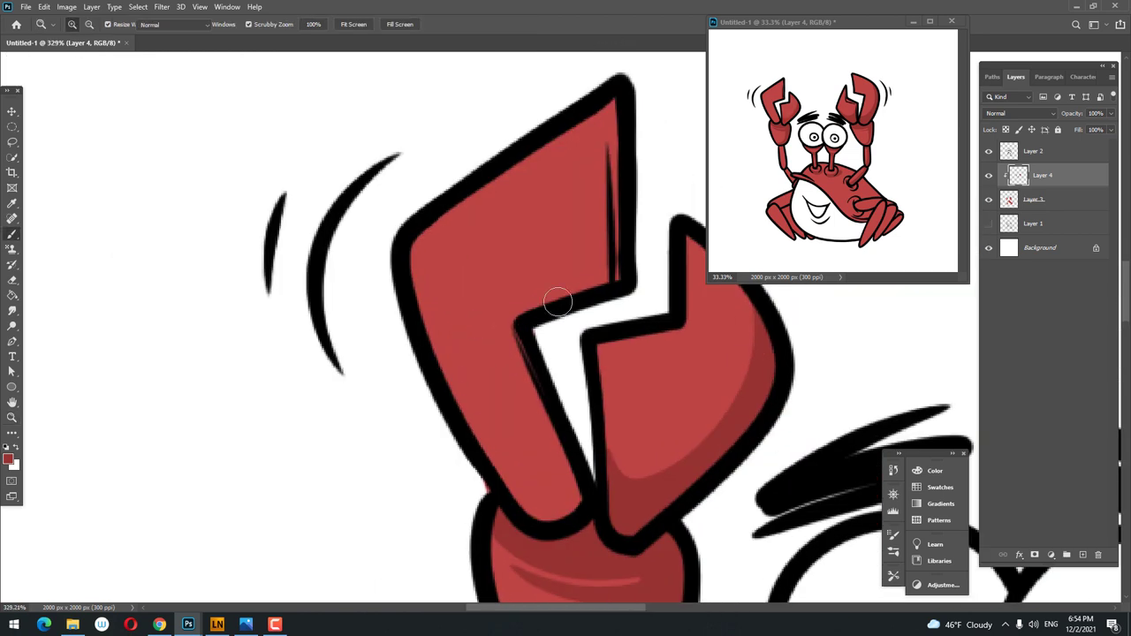
{"action": "key", "text": "b"}
{"action": "mouse_move", "coordinate": [590, 185]}
{"action": "left_mouse_down"}
{"action": "mouse_move", "coordinate": [526, 400]}
{"action": "mouse_move", "coordinate": [443, 441]}
{"action": "left_mouse_up"}
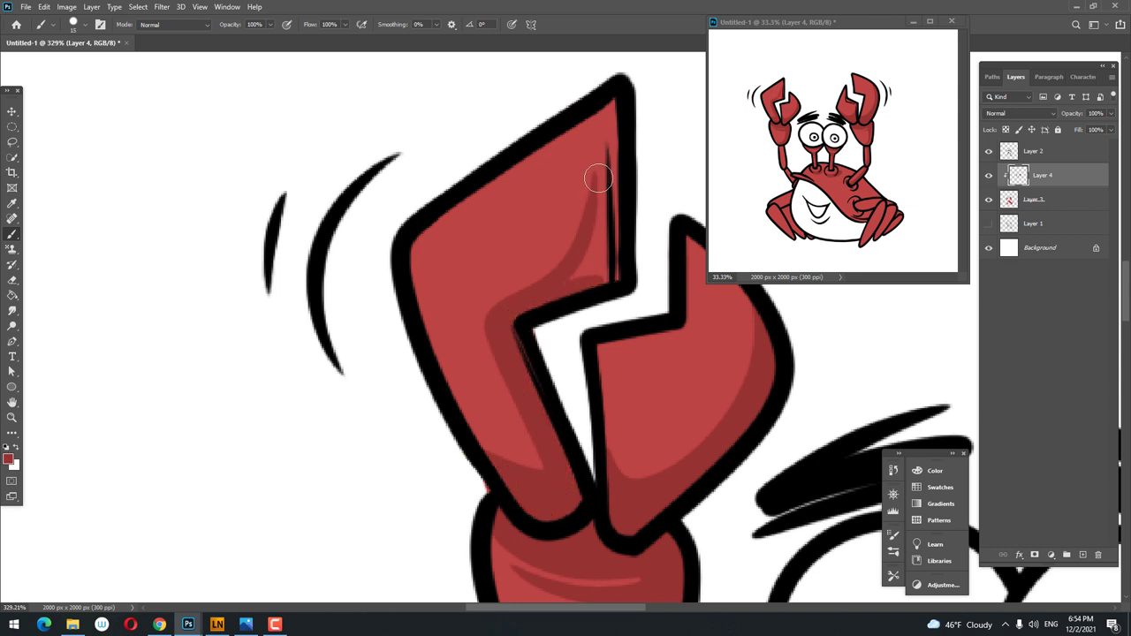
{"action": "key", "text": "z"}
{"action": "scroll", "coordinate": [565, 349], "scroll_direction": "down", "scroll_amount": 4}
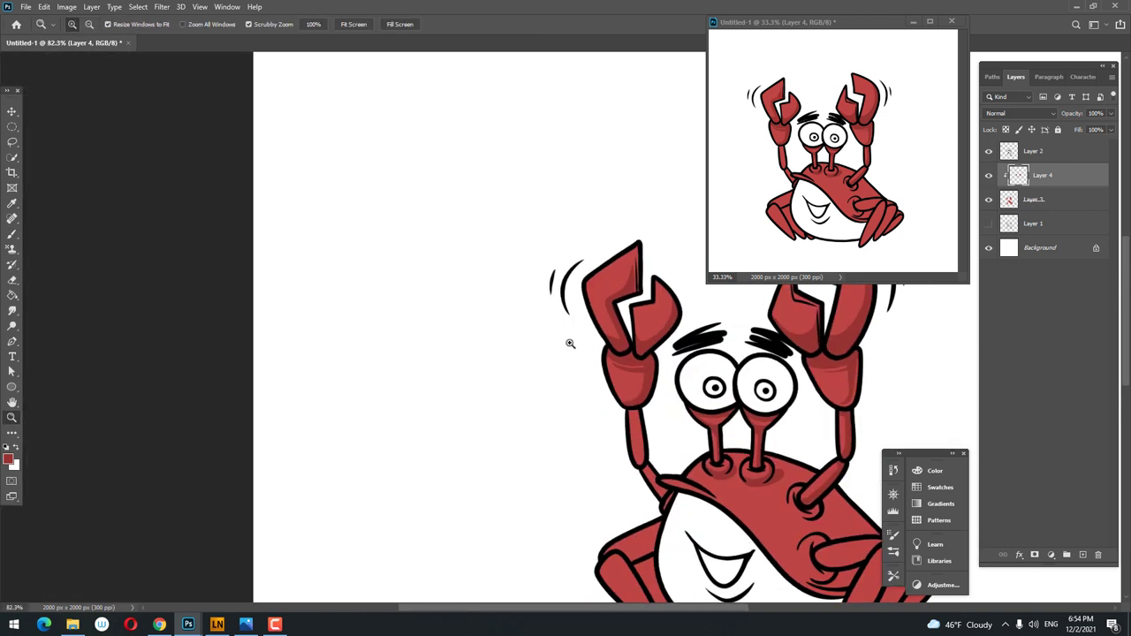
{"action": "scroll", "coordinate": [617, 339], "scroll_direction": "up", "scroll_amount": 4}
{"action": "key", "text": "b"}
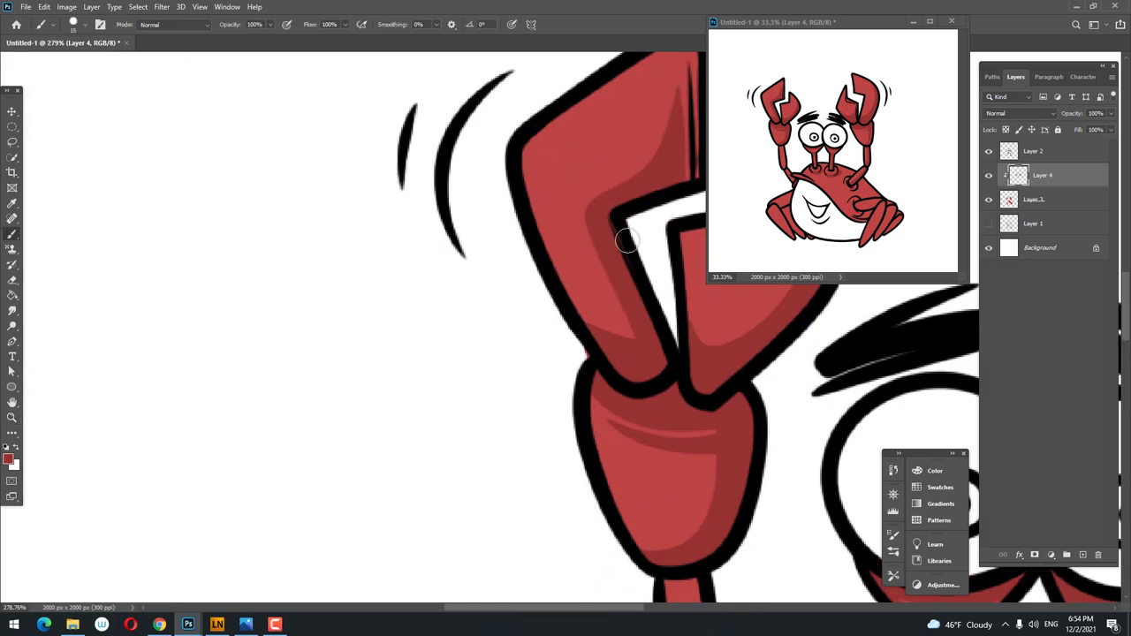
- Draw a straight Shift-click dark-red stripe down the left claw arm
{"action": "key", "text": "z"}
{"action": "scroll", "coordinate": [598, 357], "scroll_direction": "down", "scroll_amount": 4}
{"action": "scroll", "coordinate": [504, 404], "scroll_direction": "up", "scroll_amount": 1}
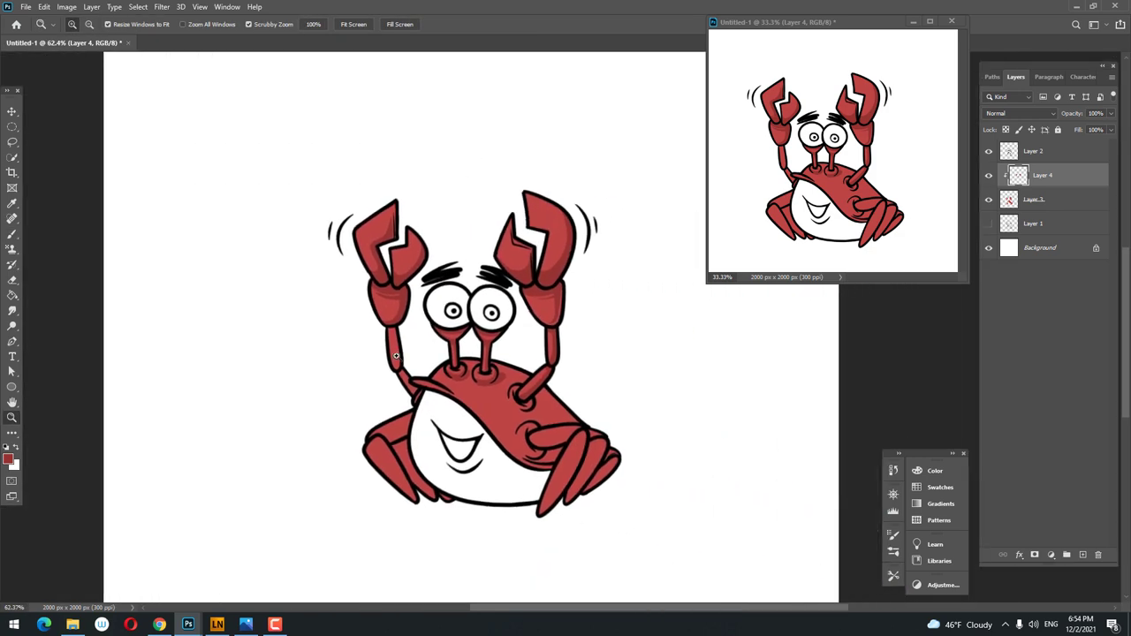
{"action": "scroll", "coordinate": [388, 236], "scroll_direction": "up", "scroll_amount": 3}
{"action": "key", "text": "b"}
{"action": "left_click", "coordinate": [382, 233]}
{"action": "left_click", "coordinate": [416, 375], "text": "shift"}
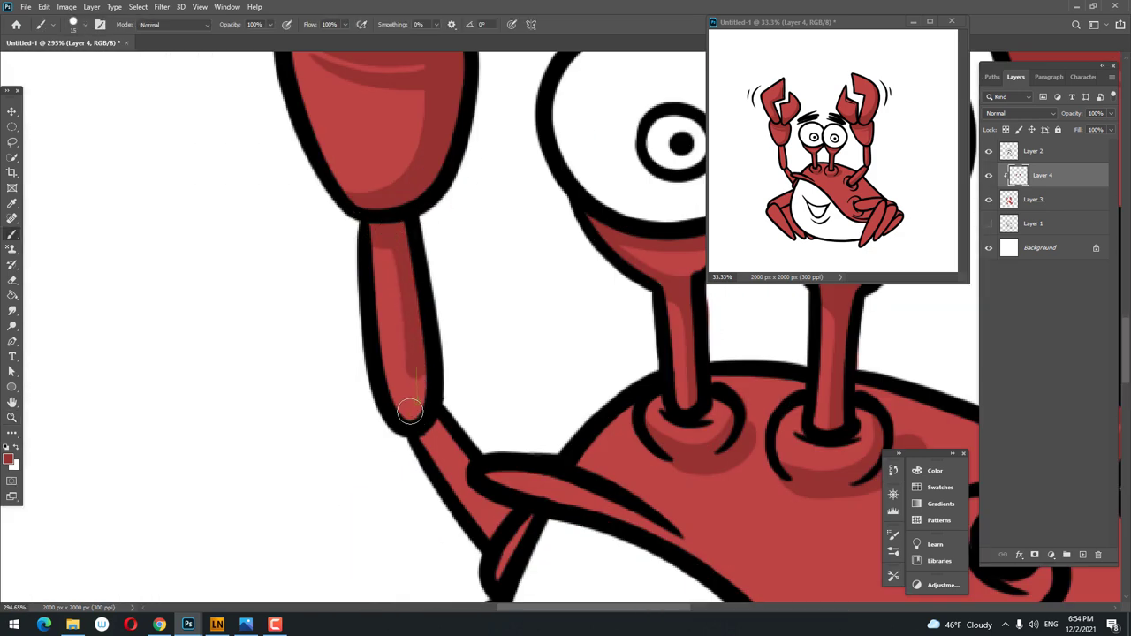
{"action": "key", "text": "z"}
{"action": "scroll", "coordinate": [477, 494], "scroll_direction": "down", "scroll_amount": 2}
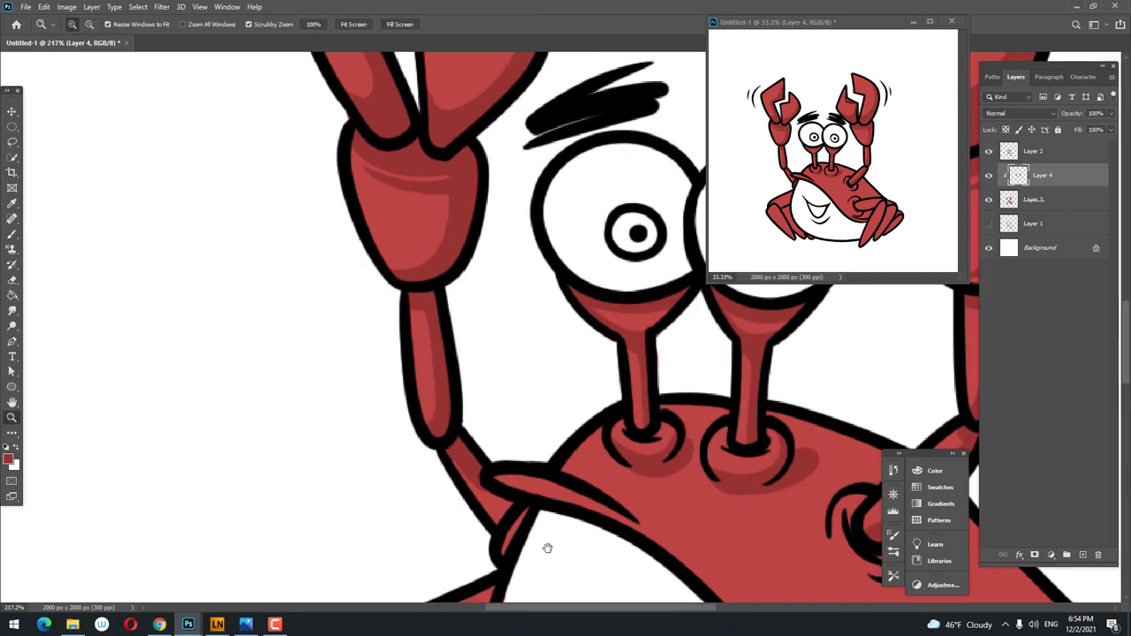
{"action": "scroll", "coordinate": [424, 354], "scroll_direction": "up", "scroll_amount": 3}
{"action": "key", "text": "b"}
{"action": "scroll", "coordinate": [415, 294], "scroll_direction": "down", "scroll_amount": 1}
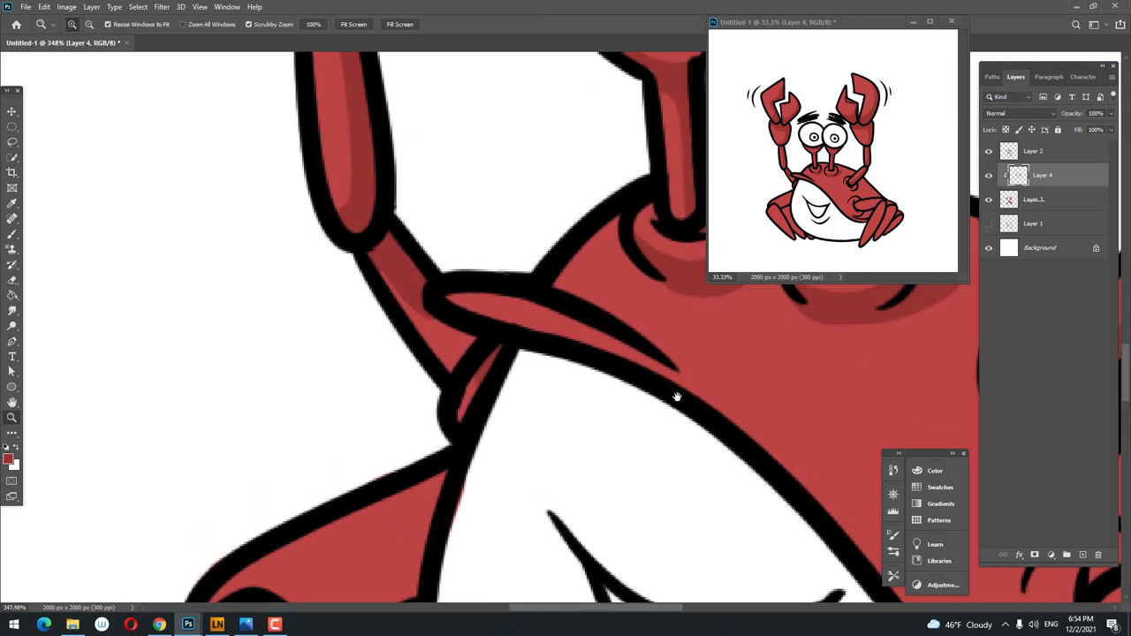
{"action": "scroll", "coordinate": [676, 396], "scroll_direction": "up", "scroll_amount": 3}
- Shade the claw's curved edge and the area along and under the arm socket
{"action": "scroll", "coordinate": [545, 375], "scroll_direction": "down", "scroll_amount": 5}
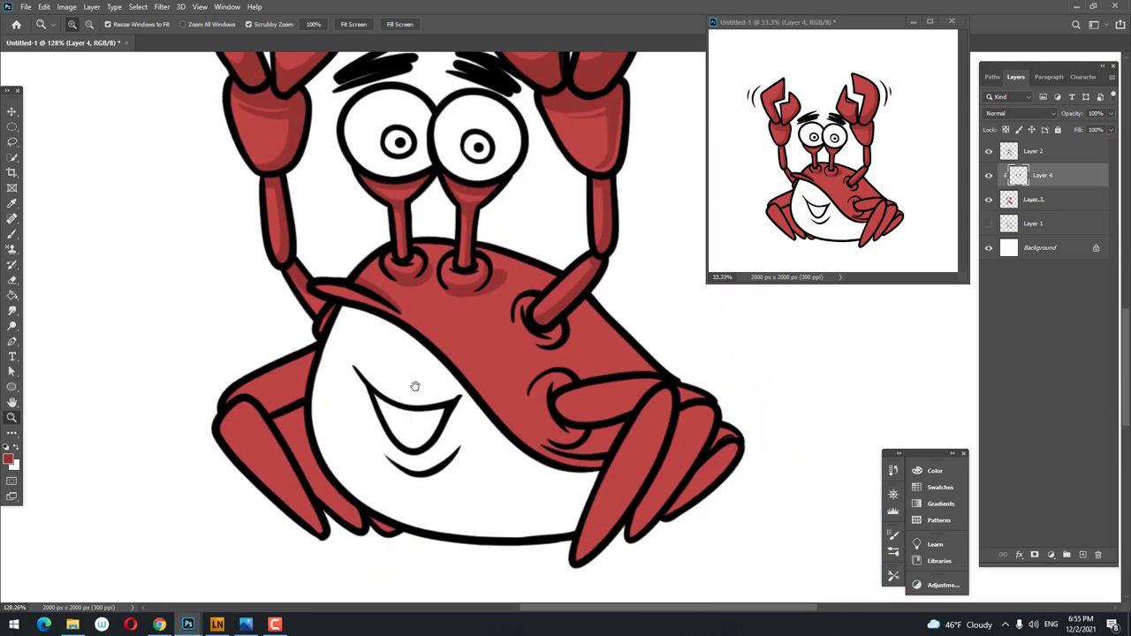
{"action": "scroll", "coordinate": [541, 361], "scroll_direction": "up", "scroll_amount": 5}
{"action": "mouse_move", "coordinate": [495, 366]}
{"action": "left_mouse_down"}
{"action": "mouse_move", "coordinate": [550, 480]}
{"action": "mouse_move", "coordinate": [623, 462]}
{"action": "left_mouse_up"}
{"action": "left_click_drag", "start_coordinate": [558, 518], "coordinate": [644, 469]}
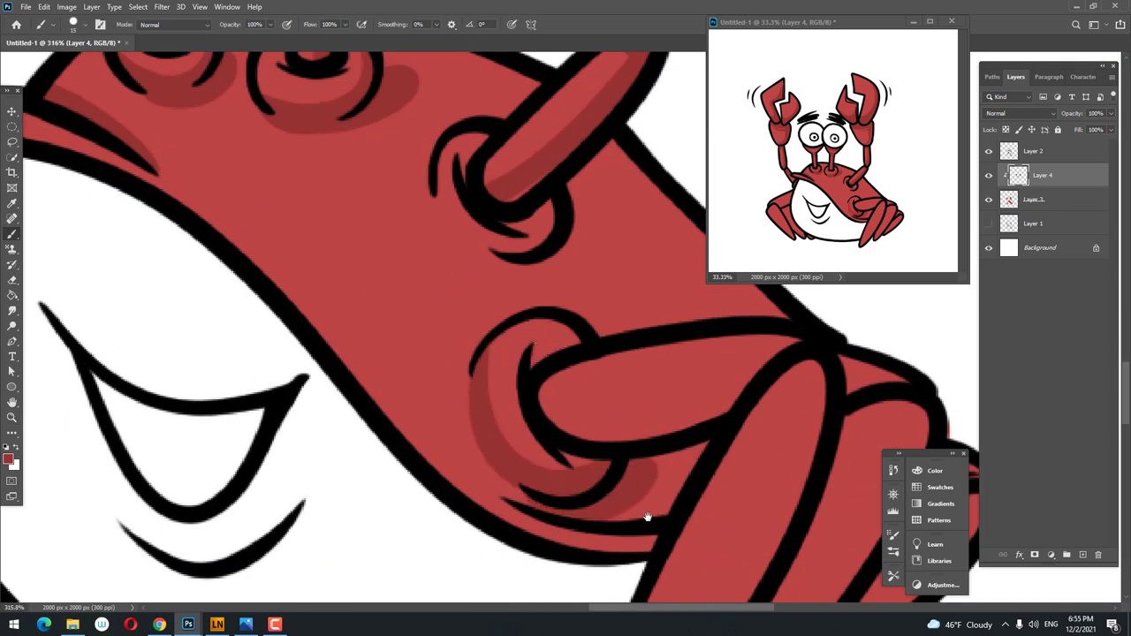
{"action": "left_click_drag", "start_coordinate": [649, 518], "coordinate": [451, 424]}
{"action": "left_click_drag", "start_coordinate": [358, 319], "coordinate": [530, 362]}
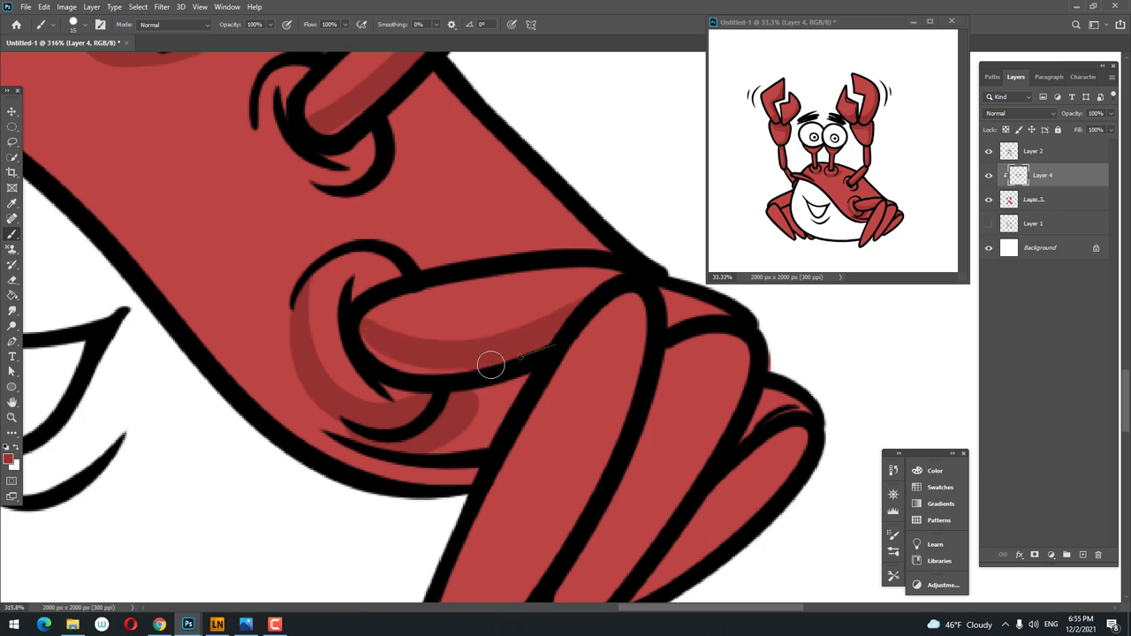
- Darken the left edges of the three lower-right legs with dark red
{"action": "key", "text": "z"}
{"action": "scroll", "coordinate": [602, 366], "scroll_direction": "down", "scroll_amount": 3}
{"action": "scroll", "coordinate": [517, 409], "scroll_direction": "up", "scroll_amount": 2}
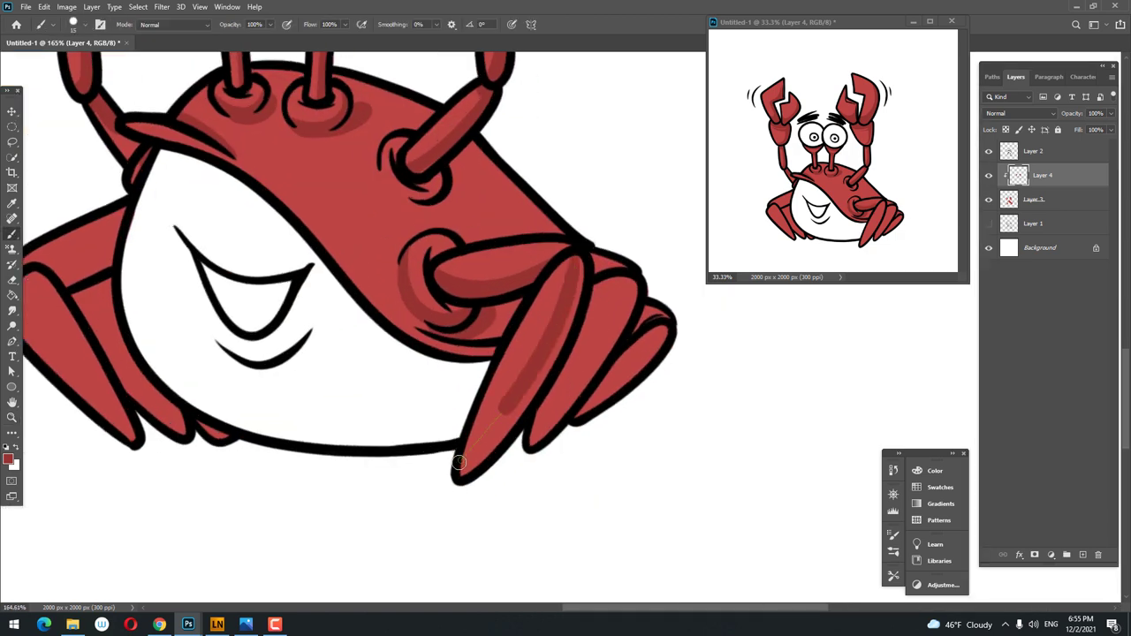
{"action": "key", "text": "b"}
{"action": "mouse_move", "coordinate": [578, 235]}
{"action": "left_mouse_down"}
{"action": "mouse_move", "coordinate": [441, 481]}
{"action": "mouse_move", "coordinate": [516, 421]}
{"action": "left_mouse_up"}
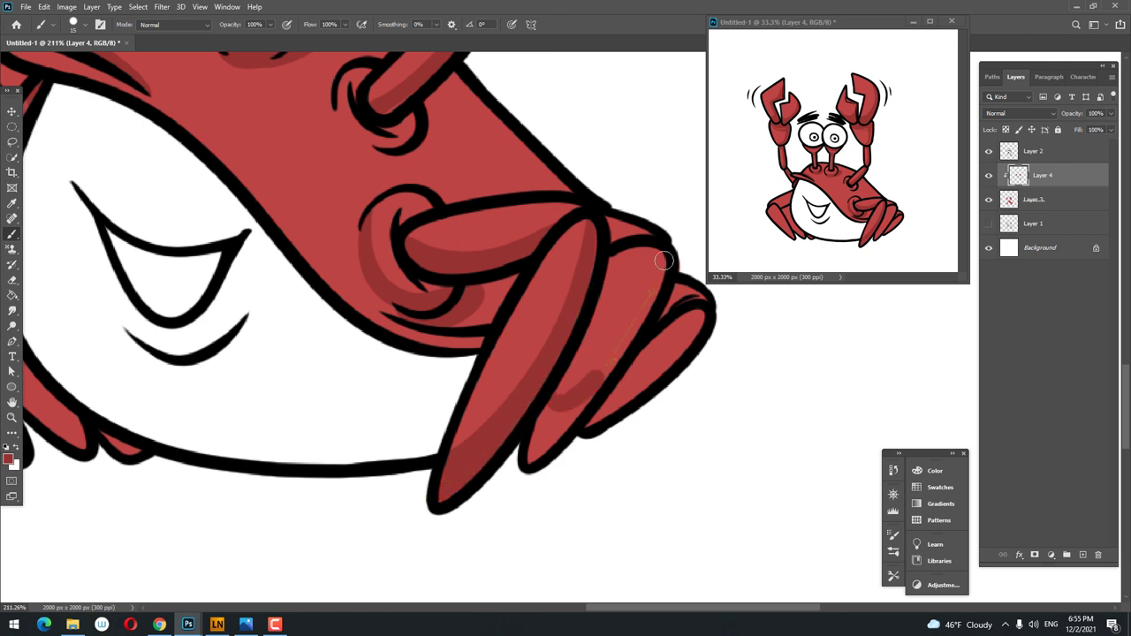
{"action": "left_click_drag", "start_coordinate": [662, 258], "coordinate": [530, 442]}
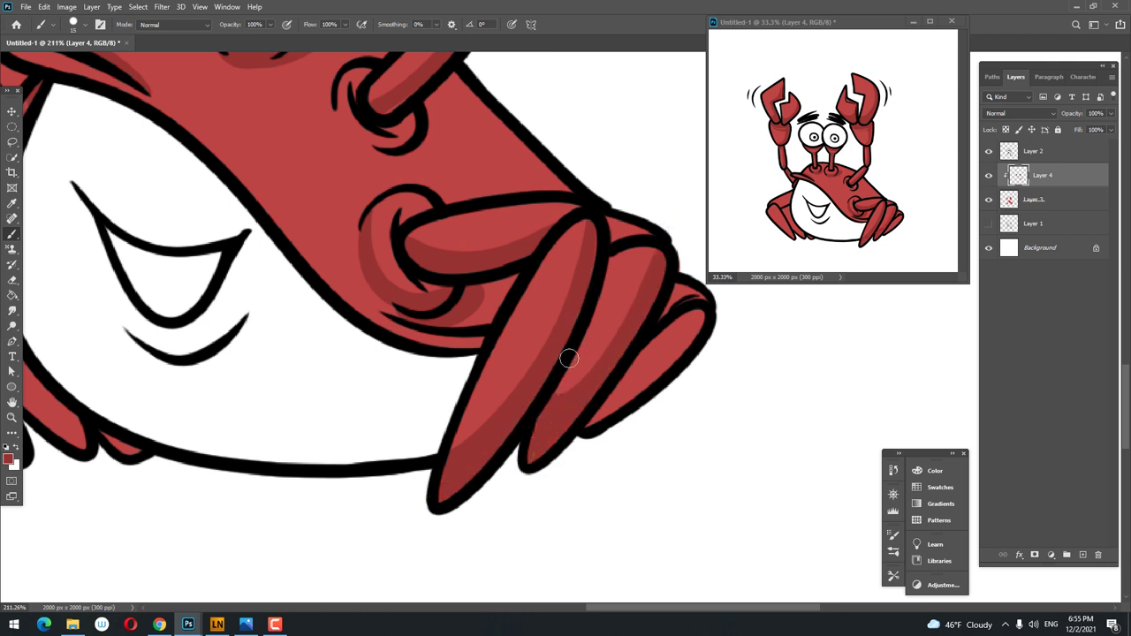
{"action": "left_click_drag", "start_coordinate": [589, 336], "coordinate": [611, 264]}
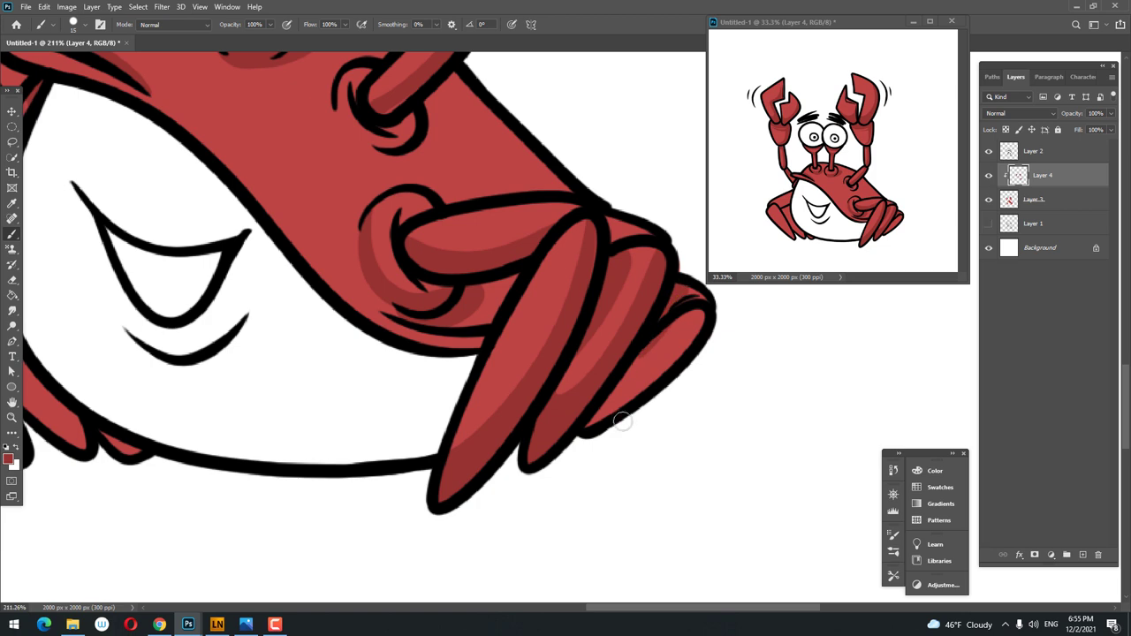
- Shade around the right arm's socket ring and along the body's right outline
{"action": "key", "text": "z"}
{"action": "left_click_drag", "start_coordinate": [618, 380], "coordinate": [643, 376]}
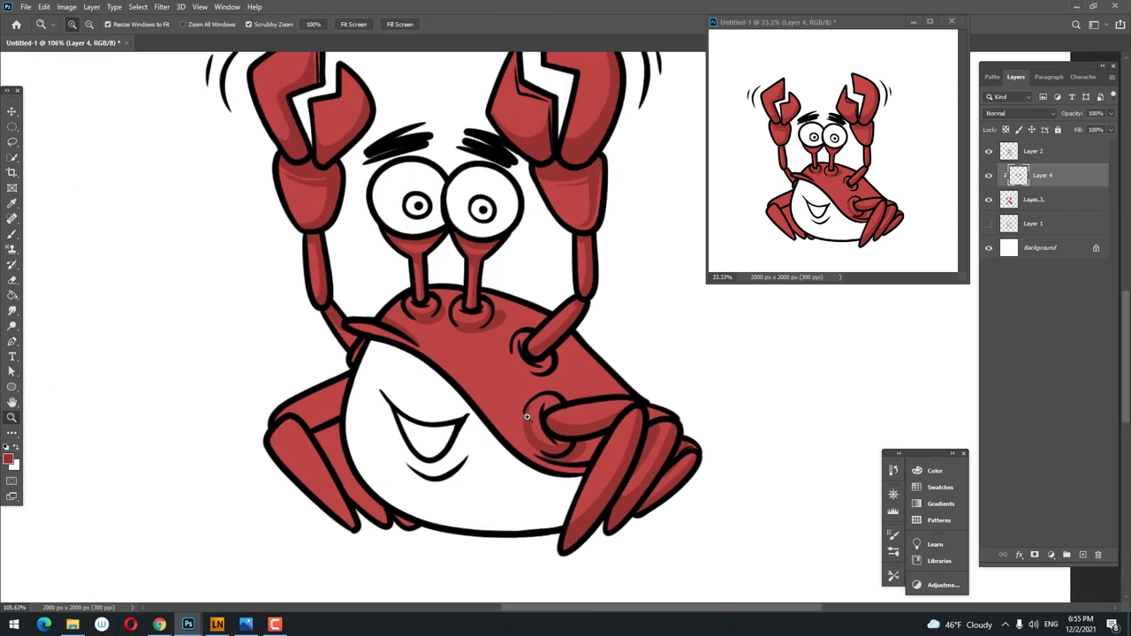
{"action": "left_click", "coordinate": [643, 376]}
{"action": "key", "text": "b"}
{"action": "left_click_drag", "start_coordinate": [442, 308], "coordinate": [551, 326]}
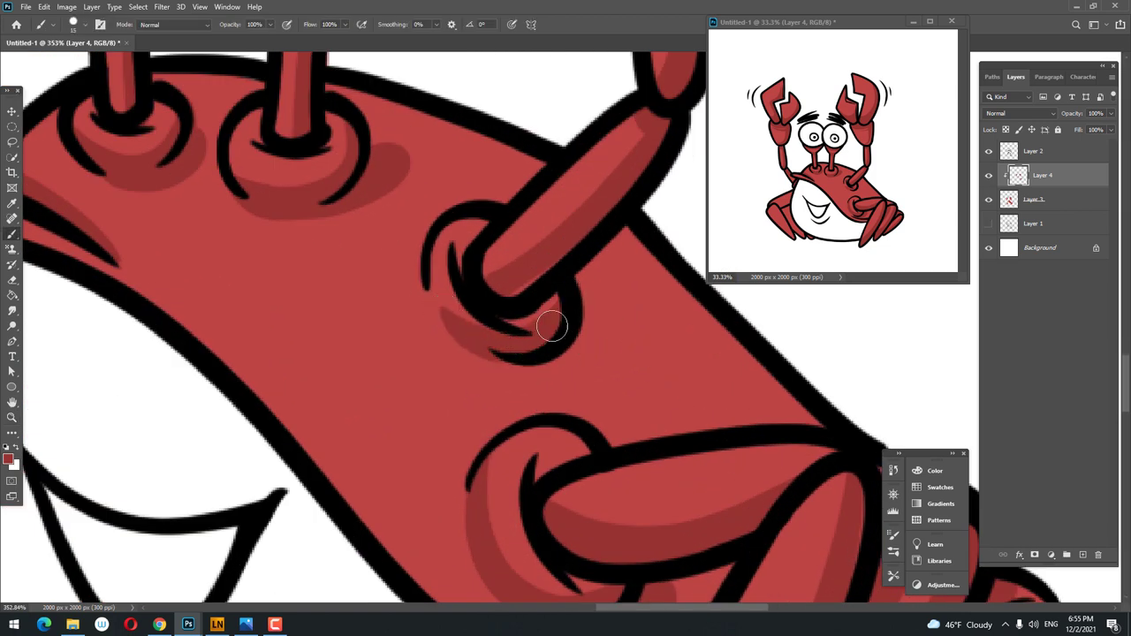
{"action": "mouse_move", "coordinate": [436, 250]}
{"action": "left_mouse_down"}
{"action": "mouse_move", "coordinate": [538, 351]}
{"action": "mouse_move", "coordinate": [595, 330]}
{"action": "left_mouse_up"}
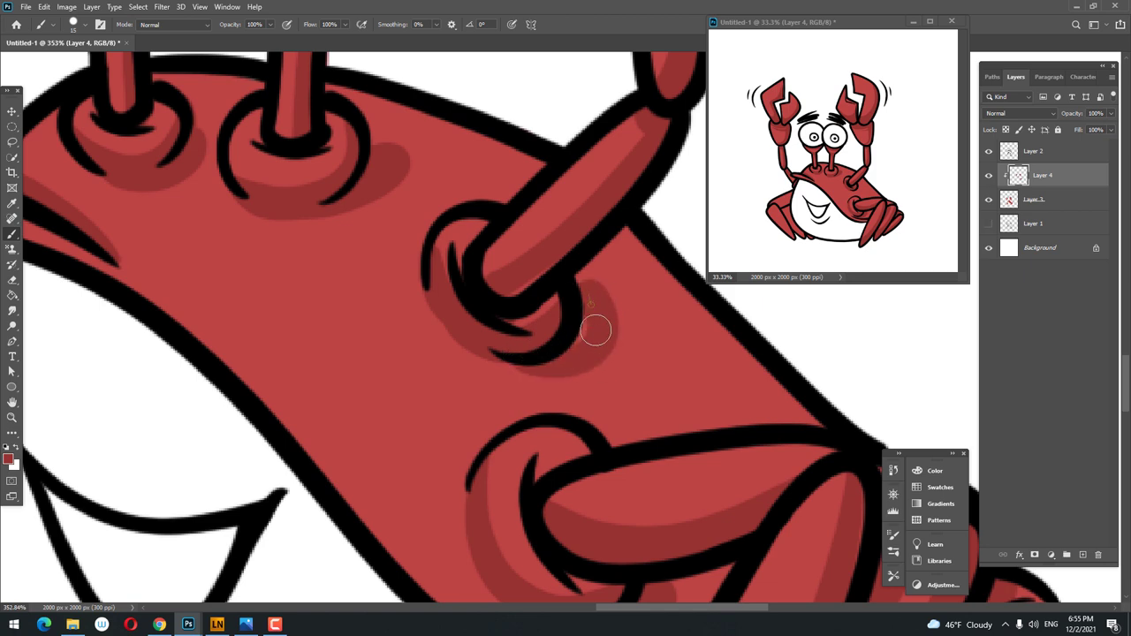
{"action": "mouse_move", "coordinate": [658, 299]}
{"action": "left_mouse_down"}
{"action": "mouse_move", "coordinate": [702, 355]}
{"action": "mouse_move", "coordinate": [791, 406]}
{"action": "left_mouse_up"}
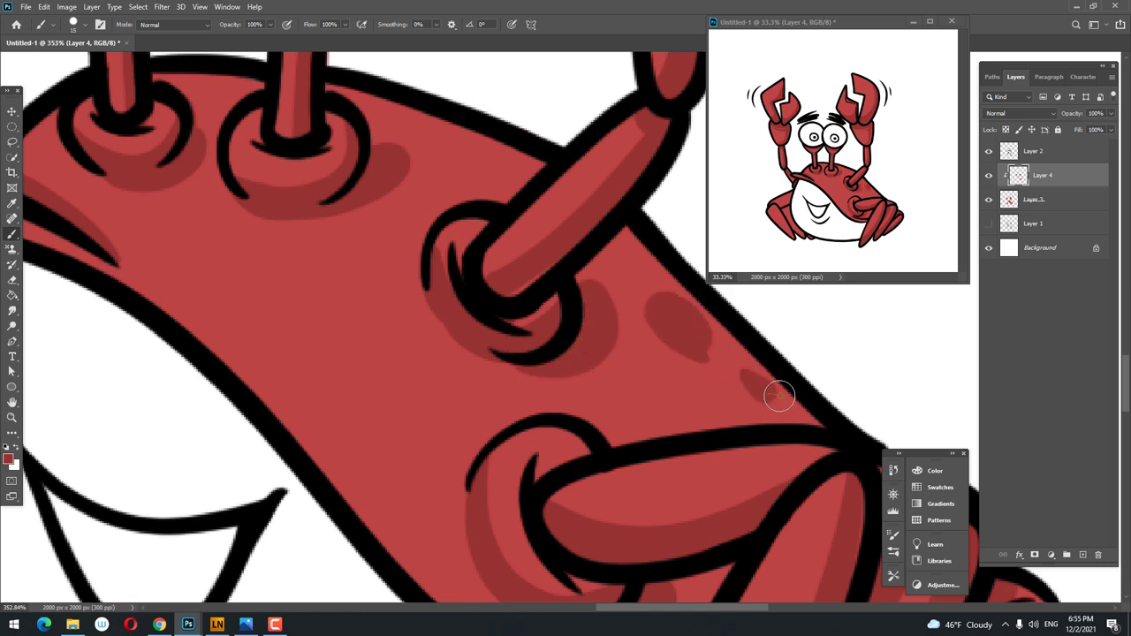
{"action": "key", "text": "ctrl+z"}
{"action": "key", "text": "ctrl+z"}
{"action": "left_click_drag", "start_coordinate": [647, 281], "coordinate": [723, 353]}
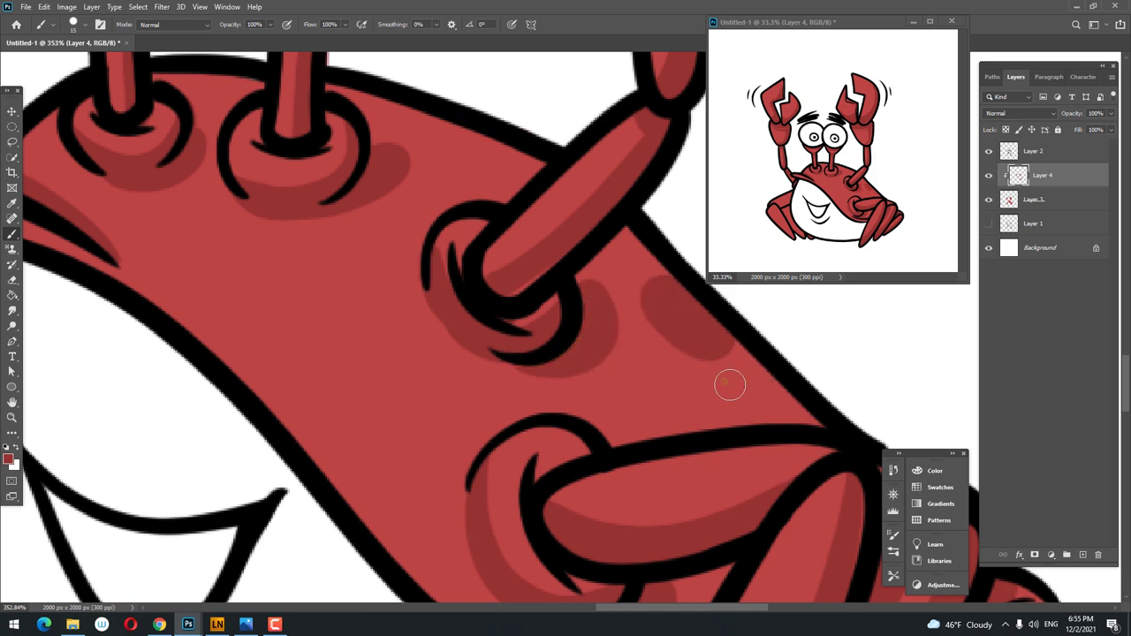
- Shade the crab's left leg along its inner edge and upper segment
{"action": "key", "text": "z"}
{"action": "mouse_move", "coordinate": [671, 404]}
{"action": "left_mouse_down"}
{"action": "mouse_move", "coordinate": [414, 415]}
{"action": "mouse_move", "coordinate": [353, 379]}
{"action": "left_mouse_up"}
{"action": "left_click", "coordinate": [468, 424], "text": "alt"}
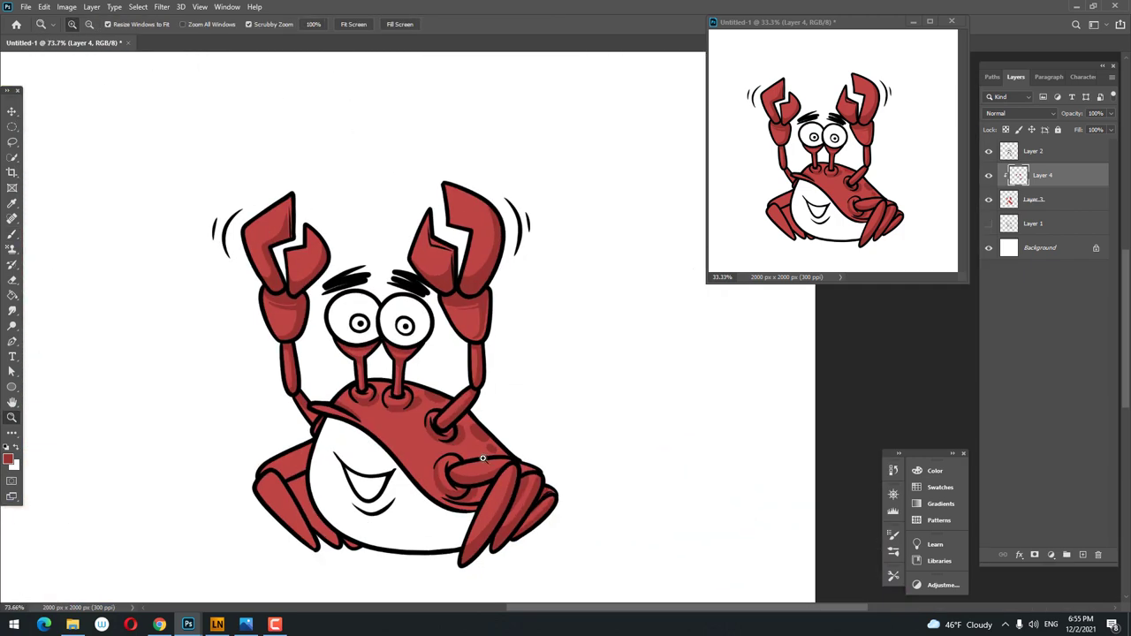
{"action": "left_click_drag", "start_coordinate": [482, 458], "coordinate": [537, 417]}
{"action": "mouse_move", "coordinate": [601, 437]}
{"action": "left_mouse_down"}
{"action": "mouse_move", "coordinate": [470, 355]}
{"action": "mouse_move", "coordinate": [539, 355]}
{"action": "left_mouse_up"}
{"action": "key", "text": "b"}
{"action": "key", "text": "z"}
{"action": "mouse_move", "coordinate": [399, 381]}
{"action": "left_mouse_down"}
{"action": "mouse_move", "coordinate": [391, 404]}
{"action": "mouse_move", "coordinate": [416, 323]}
{"action": "mouse_move", "coordinate": [454, 323]}
{"action": "mouse_move", "coordinate": [371, 335]}
{"action": "left_mouse_up"}
{"action": "mouse_move", "coordinate": [467, 391]}
{"action": "left_mouse_down"}
{"action": "mouse_move", "coordinate": [434, 274]}
{"action": "mouse_move", "coordinate": [495, 275]}
{"action": "left_mouse_up"}
{"action": "key", "text": "b"}
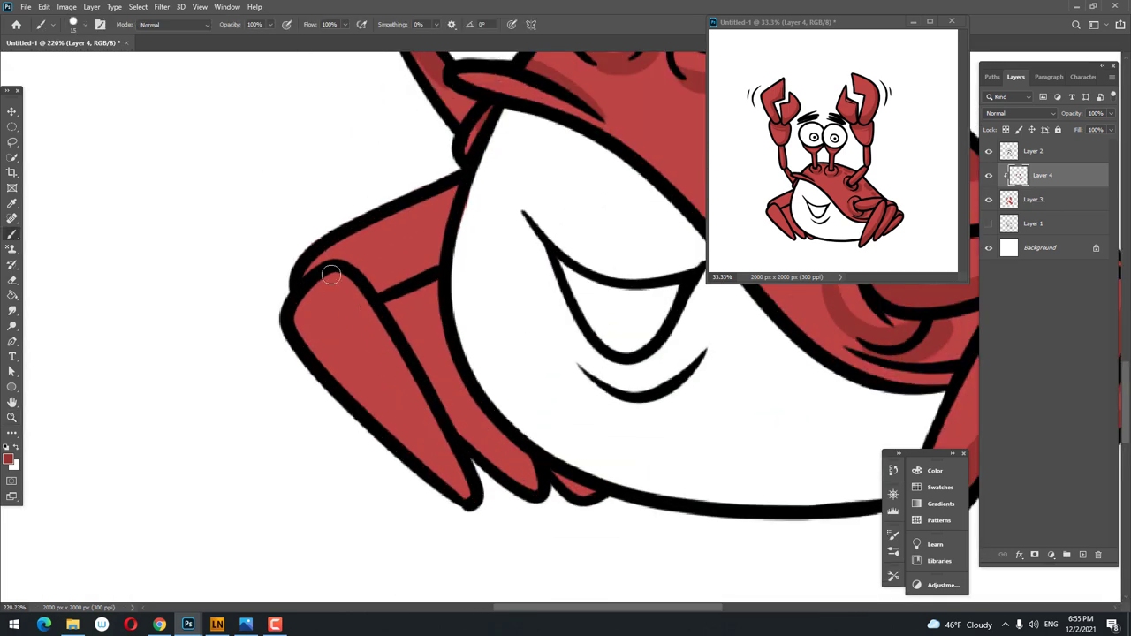
{"action": "left_click_drag", "start_coordinate": [333, 275], "coordinate": [474, 521]}
{"action": "left_click_drag", "start_coordinate": [338, 269], "coordinate": [436, 241]}
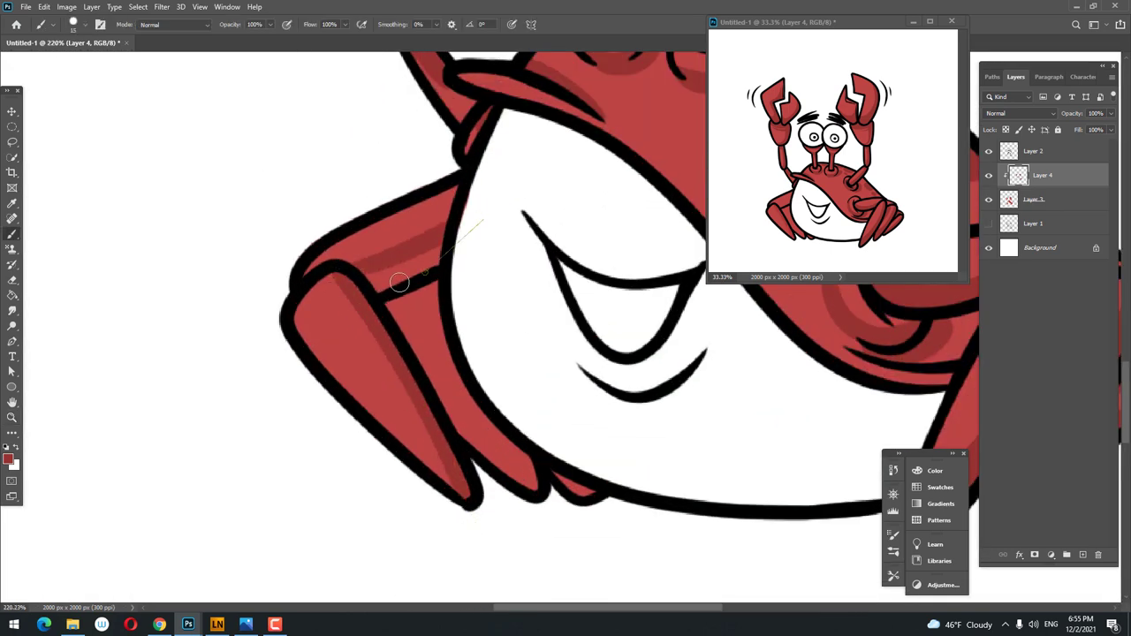
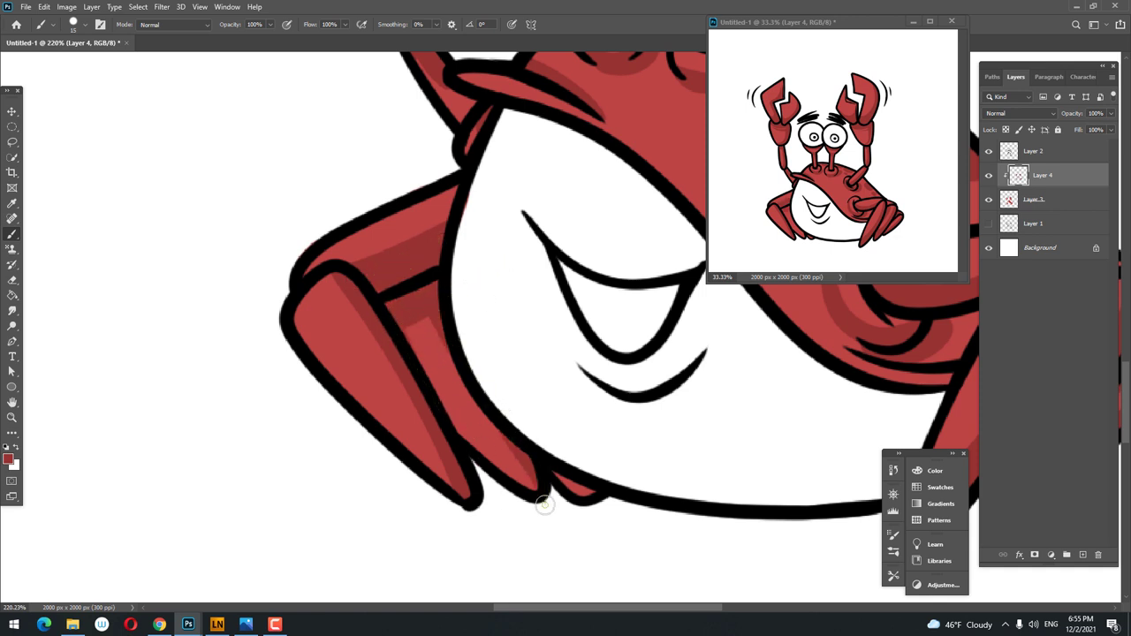
- Paint a darker red shading stroke along the lower-left leg's inner edge
{"action": "left_click_drag", "start_coordinate": [501, 424], "coordinate": [559, 482]}
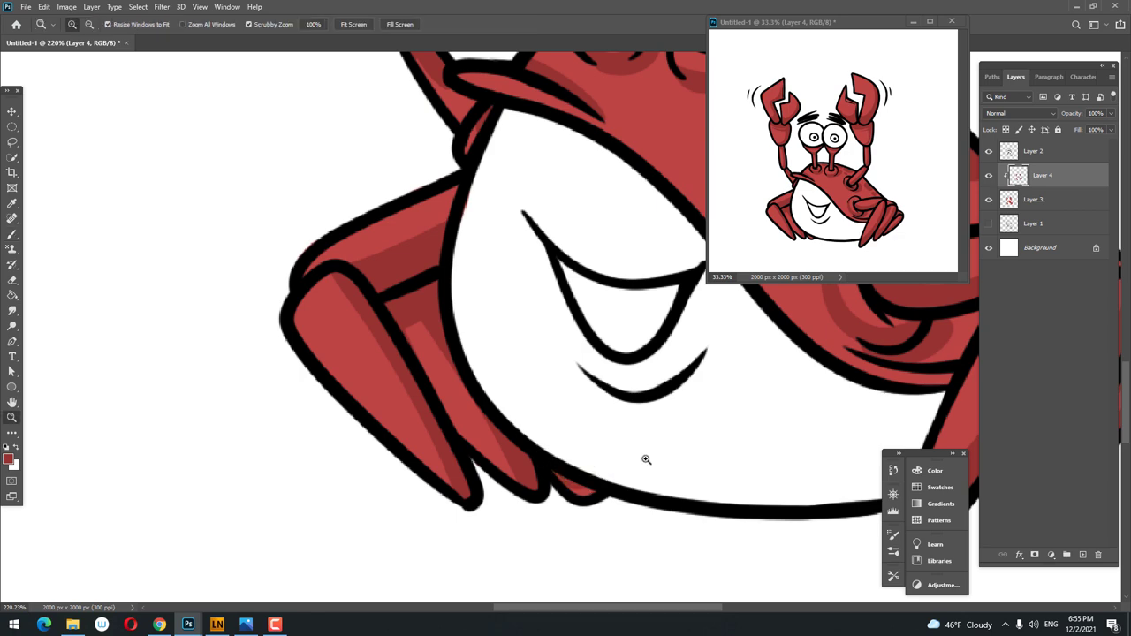
{"action": "scroll", "coordinate": [644, 457], "scroll_direction": "down", "scroll_amount": 3}
{"action": "scroll", "coordinate": [457, 394], "scroll_direction": "up", "scroll_amount": 5}
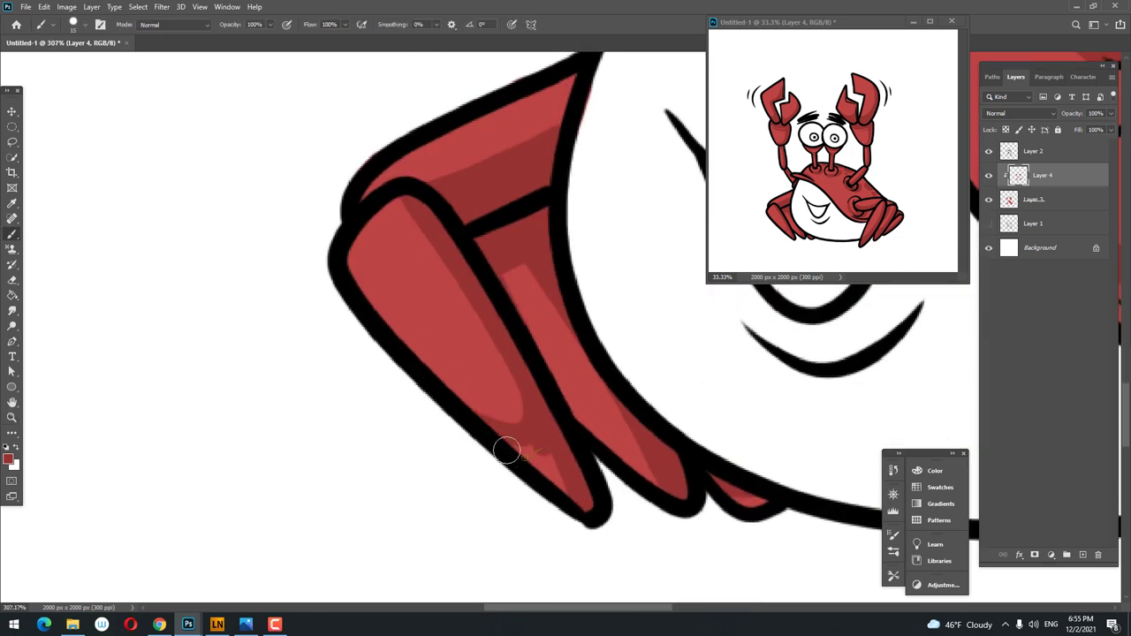
- Zoom out to view the whole shaded crab
{"action": "key", "text": "z"}
{"action": "scroll", "coordinate": [550, 427], "scroll_direction": "down", "scroll_amount": 3}
{"action": "scroll", "coordinate": [404, 421], "scroll_direction": "down", "scroll_amount": 2}
{"action": "scroll", "coordinate": [500, 429], "scroll_direction": "down", "scroll_amount": 2}
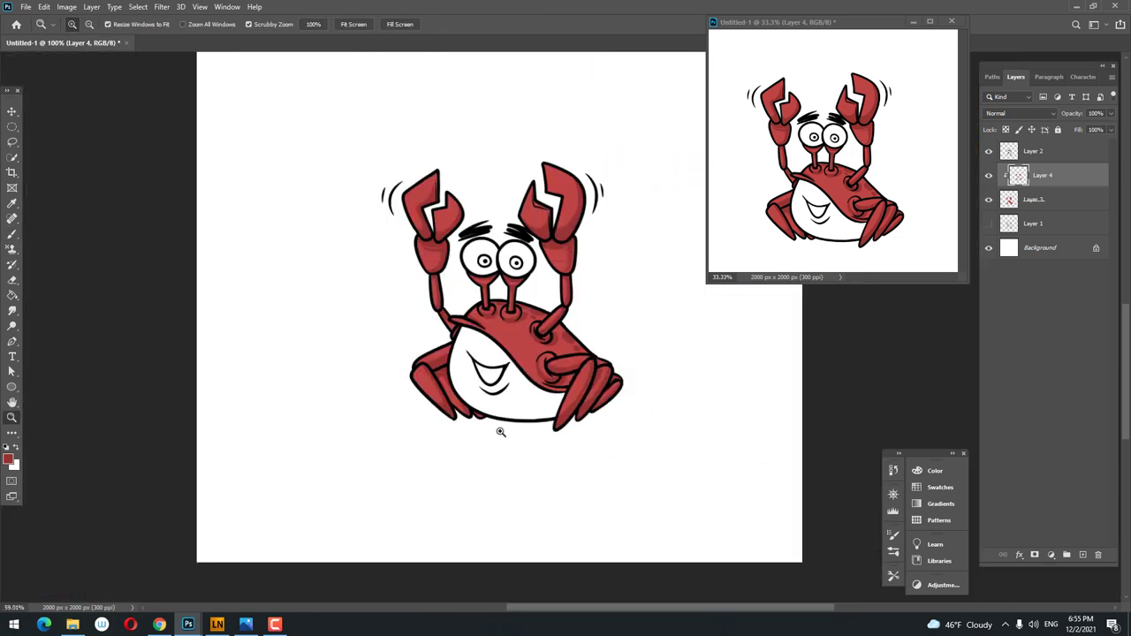
{"action": "scroll", "coordinate": [530, 427], "scroll_direction": "up", "scroll_amount": 2}
{"action": "scroll", "coordinate": [530, 427], "scroll_direction": "up", "scroll_amount": 2}
{"action": "scroll", "coordinate": [477, 380], "scroll_direction": "up", "scroll_amount": 3}
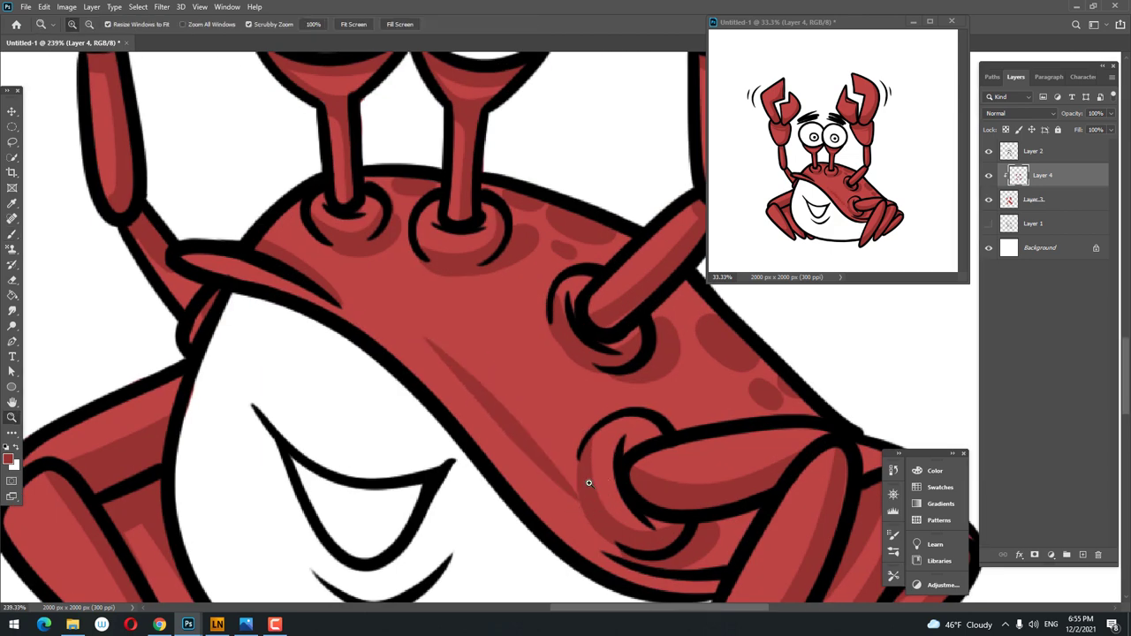
{"action": "scroll", "coordinate": [495, 371], "scroll_direction": "down", "scroll_amount": 1}
{"action": "scroll", "coordinate": [470, 472], "scroll_direction": "down", "scroll_amount": 3}
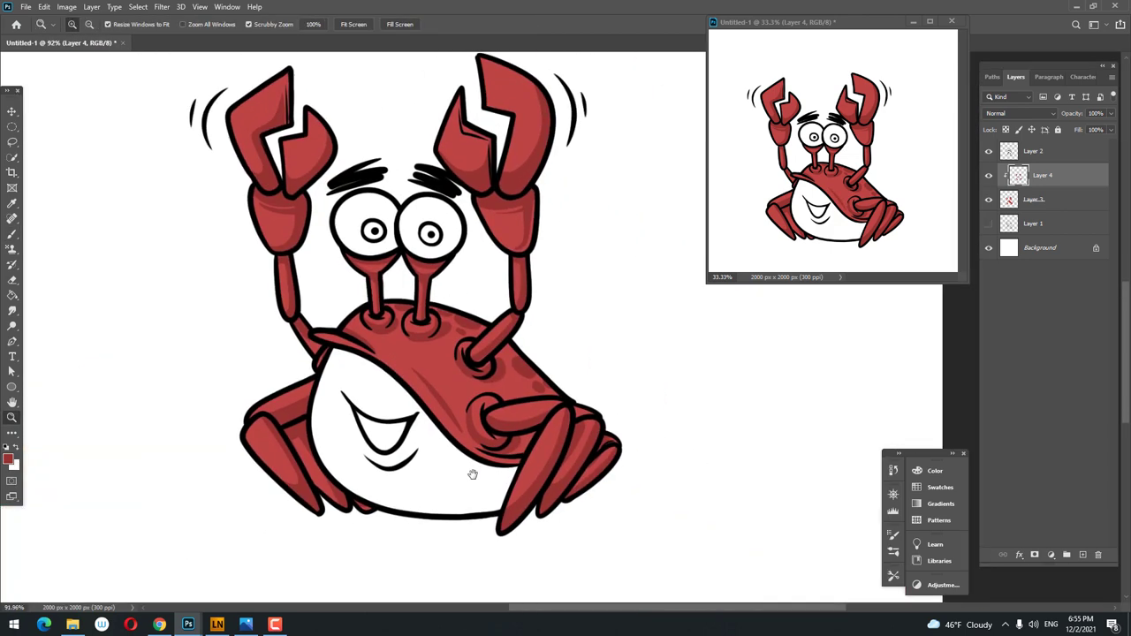
{"action": "scroll", "coordinate": [434, 448], "scroll_direction": "down", "scroll_amount": 1}
{"action": "scroll", "coordinate": [434, 448], "scroll_direction": "down", "scroll_amount": 3}
{"action": "scroll", "coordinate": [371, 371], "scroll_direction": "up", "scroll_amount": 3}
{"action": "scroll", "coordinate": [353, 353], "scroll_direction": "down", "scroll_amount": 2}
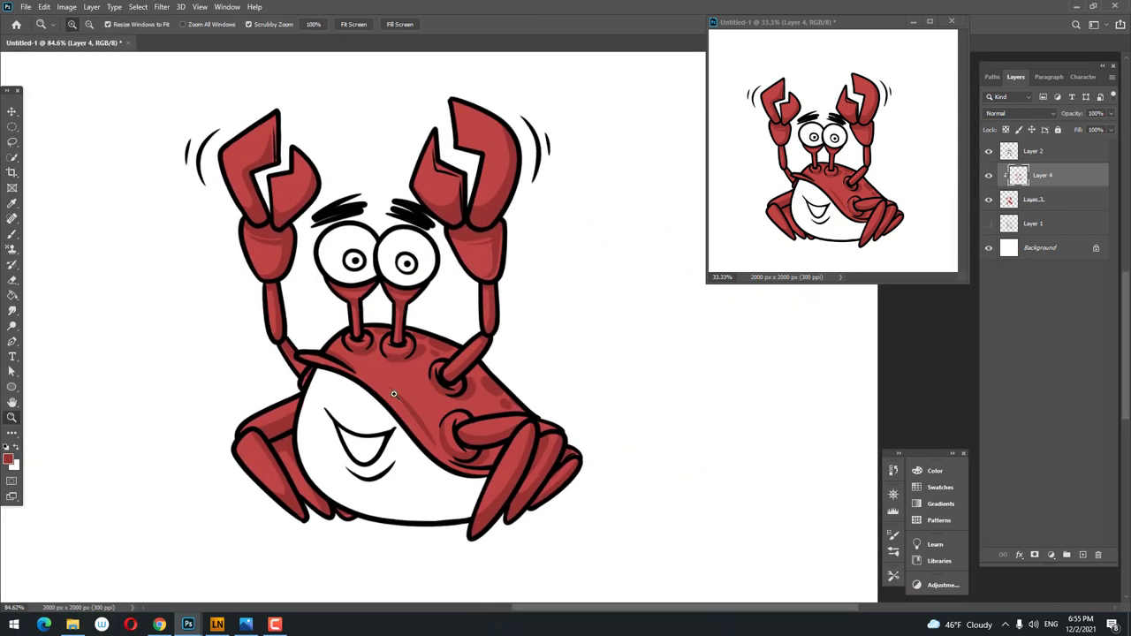
- With the Brush tool, set the foreground colour to a lighter red for highlights
{"action": "key", "text": "b"}
{"action": "left_click", "coordinate": [9, 458]}
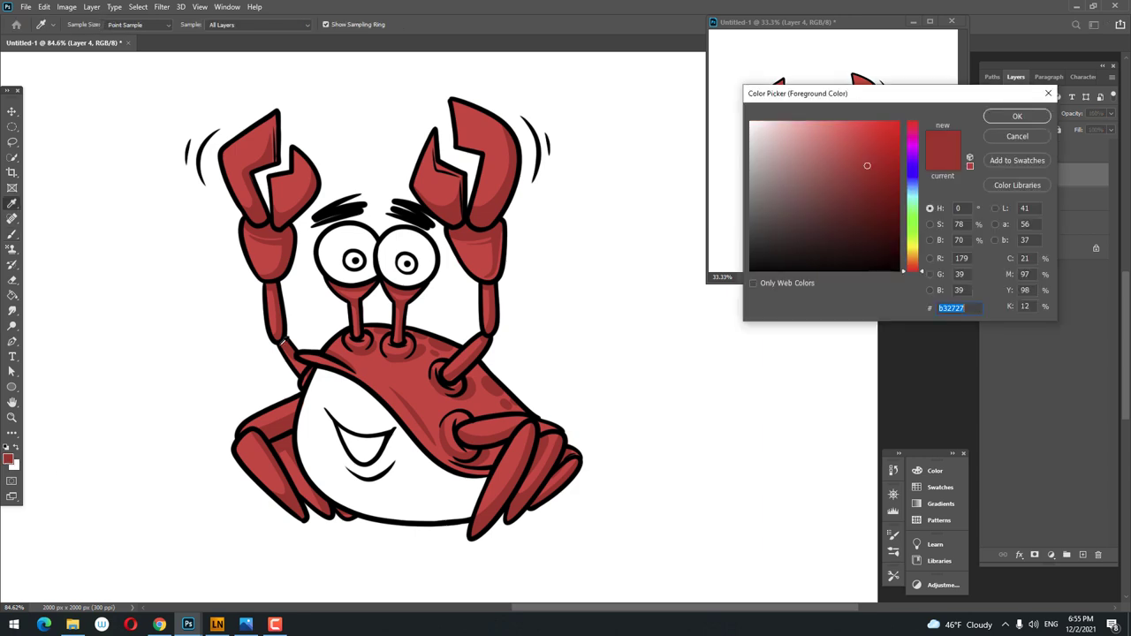
{"action": "left_click", "coordinate": [837, 133]}
{"action": "left_click", "coordinate": [1017, 116]}
- Paint light red highlight strokes along the right claw's lower edge
{"action": "scroll", "coordinate": [583, 292], "scroll_direction": "up", "scroll_amount": 5}
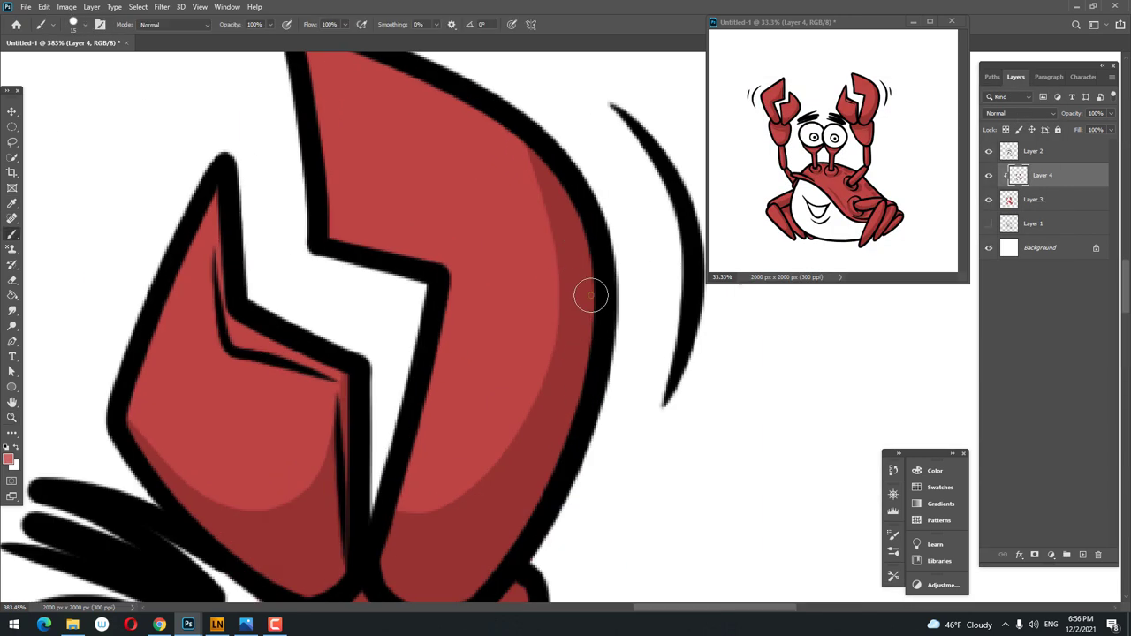
{"action": "scroll", "coordinate": [563, 194], "scroll_direction": "down", "scroll_amount": 3}
{"action": "left_click_drag", "start_coordinate": [555, 255], "coordinate": [402, 401]}
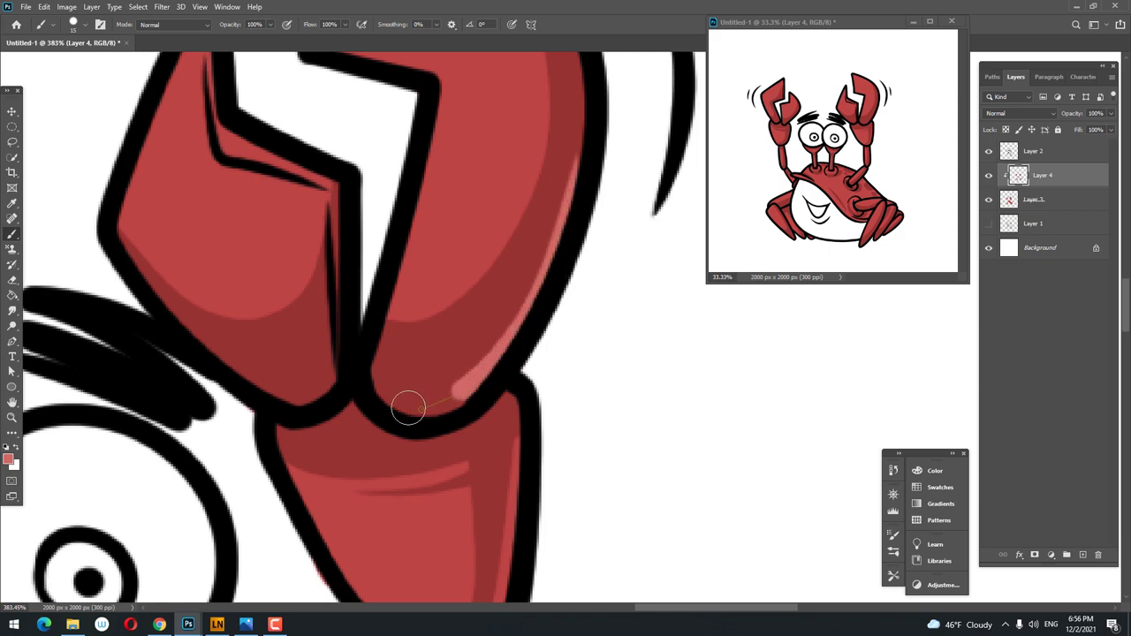
{"action": "scroll", "coordinate": [521, 309], "scroll_direction": "down", "scroll_amount": 3}
{"action": "scroll", "coordinate": [354, 310], "scroll_direction": "up", "scroll_amount": 4}
{"action": "left_click_drag", "start_coordinate": [354, 310], "coordinate": [509, 253]}
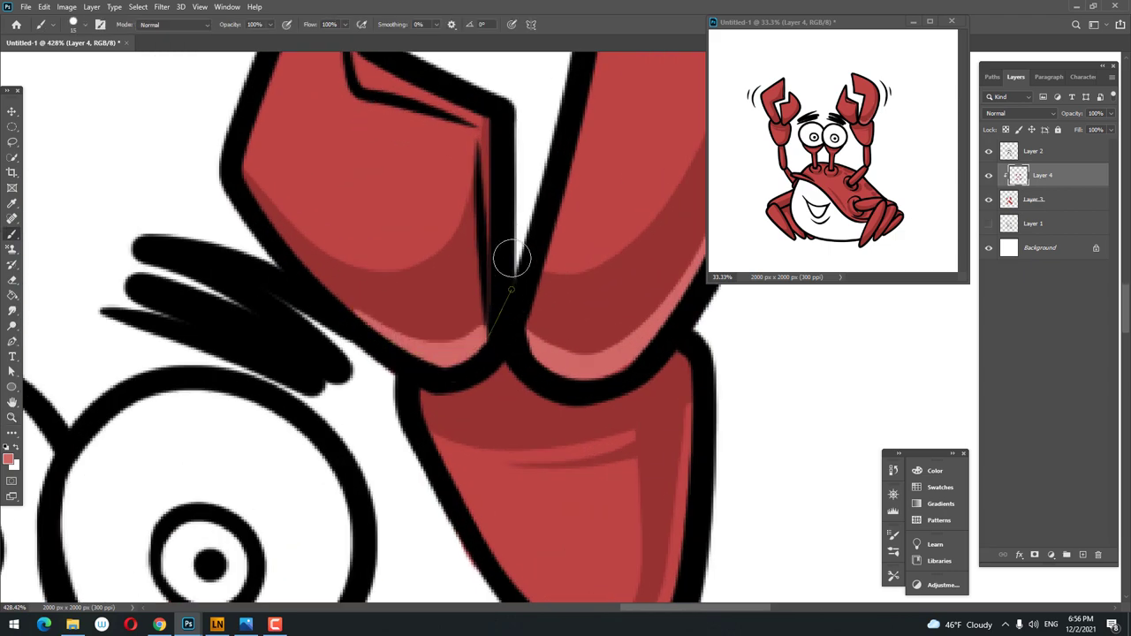
{"action": "scroll", "coordinate": [510, 252], "scroll_direction": "down", "scroll_amount": 3}
{"action": "scroll", "coordinate": [411, 319], "scroll_direction": "up", "scroll_amount": 2}
- Add light red highlights inside the claw's joint segment, along its right edge and top
{"action": "left_click_drag", "start_coordinate": [411, 319], "coordinate": [485, 413]}
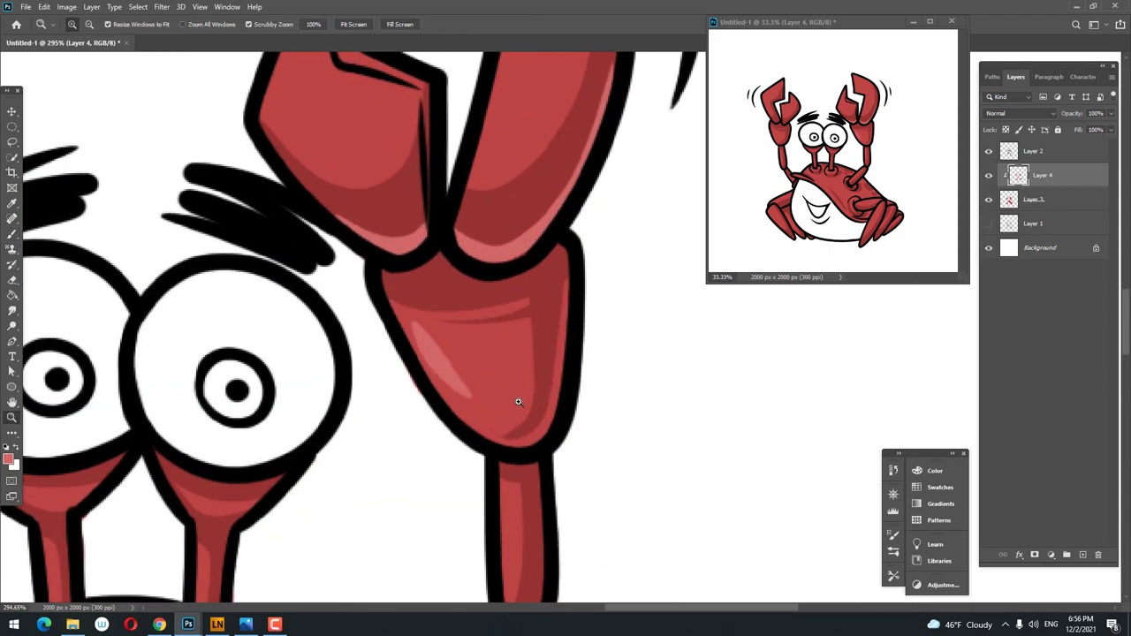
{"action": "scroll", "coordinate": [517, 397], "scroll_direction": "up", "scroll_amount": 1}
{"action": "scroll", "coordinate": [588, 409], "scroll_direction": "up", "scroll_amount": 1}
{"action": "mouse_move", "coordinate": [581, 181]}
{"action": "left_mouse_down"}
{"action": "mouse_move", "coordinate": [558, 430]}
{"action": "mouse_move", "coordinate": [499, 423]}
{"action": "mouse_move", "coordinate": [470, 557]}
{"action": "left_mouse_up"}
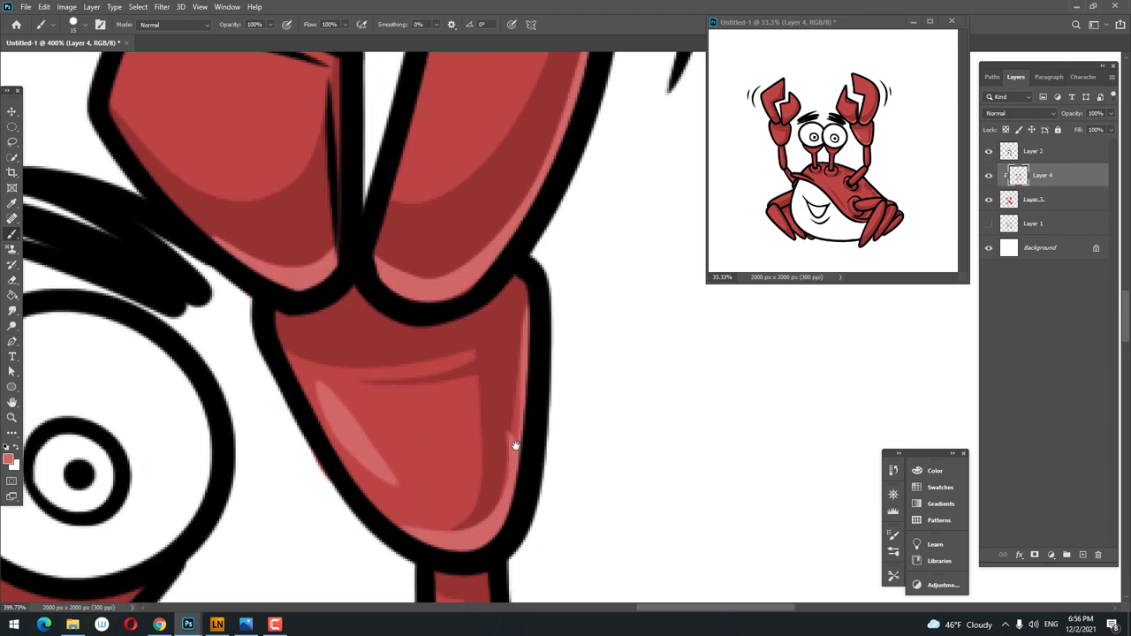
{"action": "mouse_move", "coordinate": [516, 467]}
{"action": "left_mouse_down"}
{"action": "mouse_move", "coordinate": [557, 282]}
{"action": "mouse_move", "coordinate": [371, 336]}
{"action": "left_mouse_up"}
{"action": "left_click", "coordinate": [490, 315], "text": "shift"}
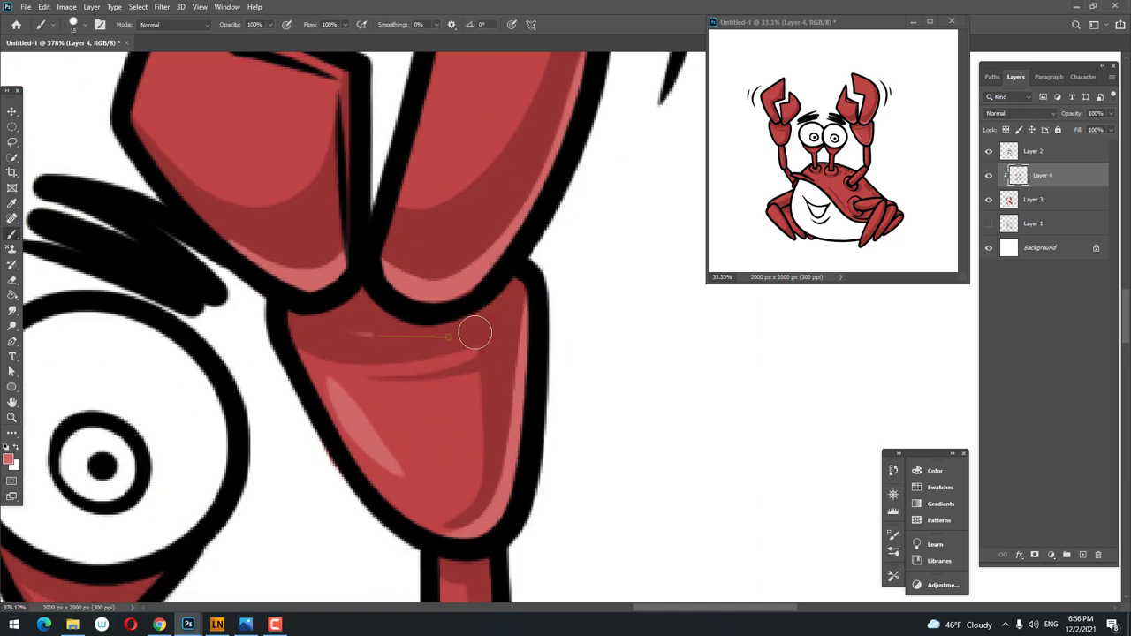
{"action": "scroll", "coordinate": [575, 307], "scroll_direction": "down", "scroll_amount": 5}
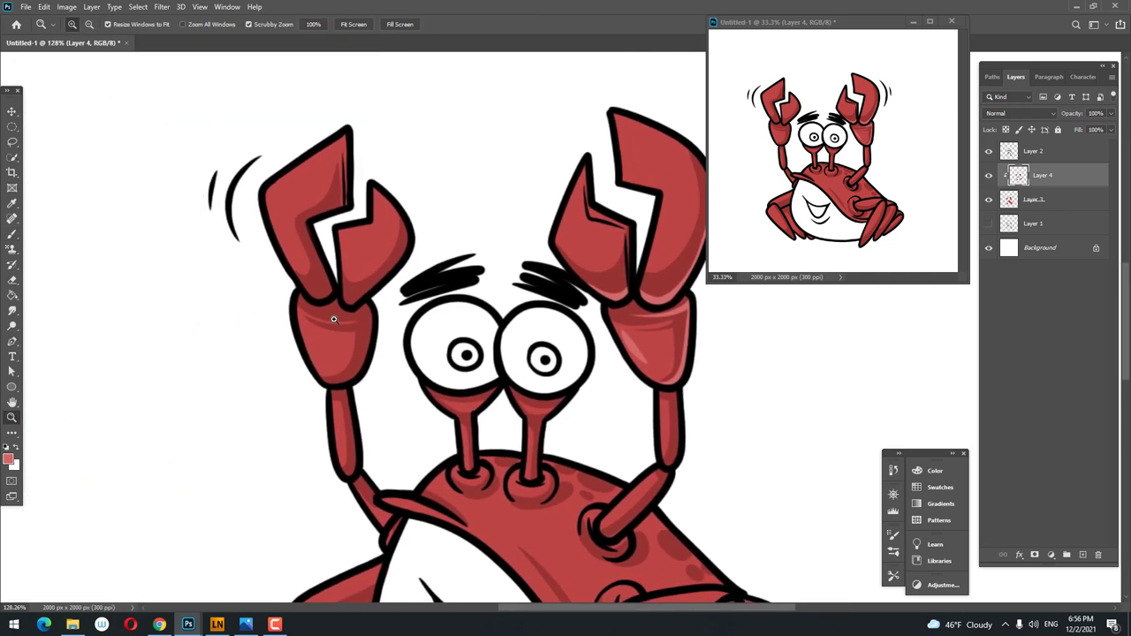
- Paint a light red highlight along the left claw joint's bottom edge, redoing the first stroke
{"action": "scroll", "coordinate": [327, 316], "scroll_direction": "up", "scroll_amount": 5}
{"action": "key", "text": "b"}
{"action": "mouse_move", "coordinate": [303, 290]}
{"action": "left_mouse_down"}
{"action": "mouse_move", "coordinate": [505, 298]}
{"action": "mouse_move", "coordinate": [386, 522]}
{"action": "mouse_move", "coordinate": [402, 543]}
{"action": "left_mouse_up"}
{"action": "key", "text": "ctrl+z"}
{"action": "left_click_drag", "start_coordinate": [349, 504], "coordinate": [498, 276]}
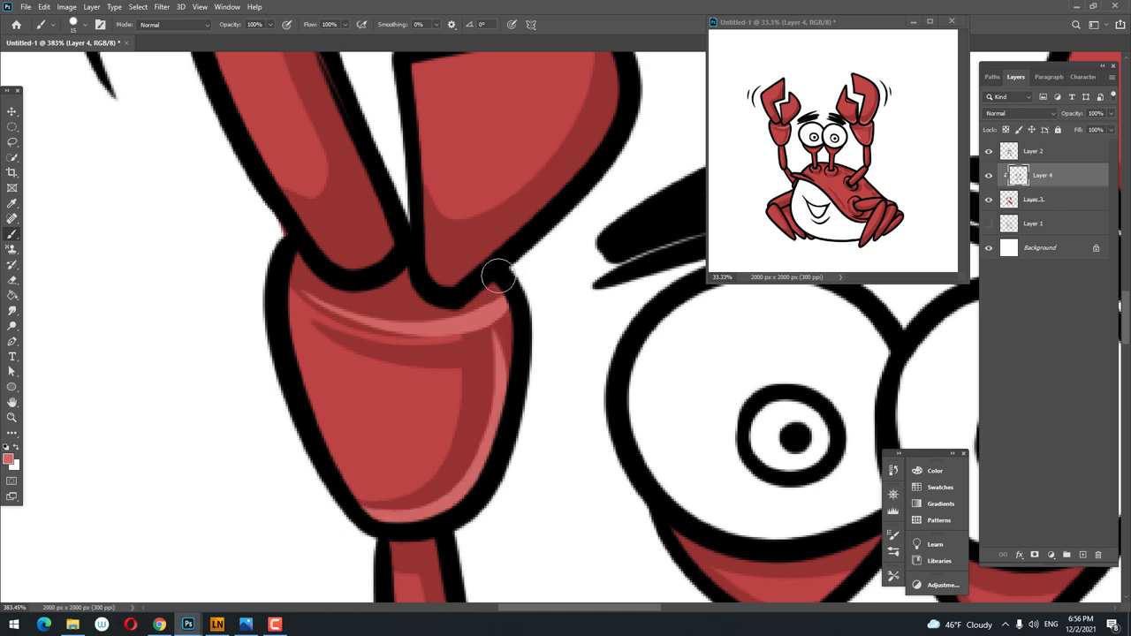
{"action": "scroll", "coordinate": [419, 515], "scroll_direction": "down", "scroll_amount": 3}
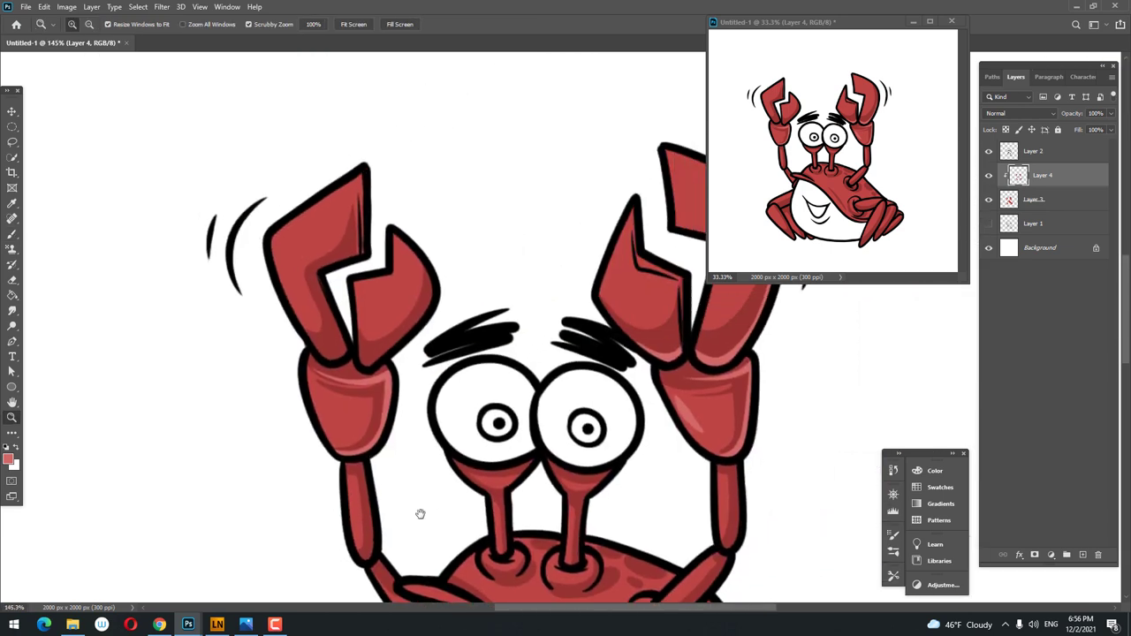
{"action": "scroll", "coordinate": [371, 424], "scroll_direction": "up", "scroll_amount": 2}
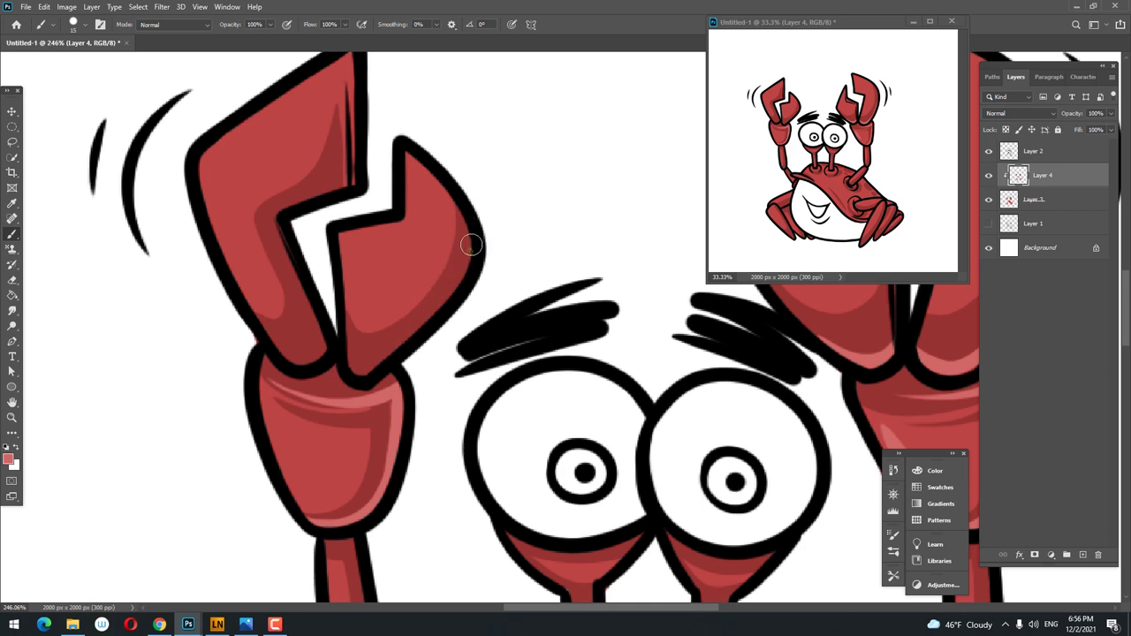
- Zoom out to check the highlights on both claws
{"action": "key", "text": "z"}
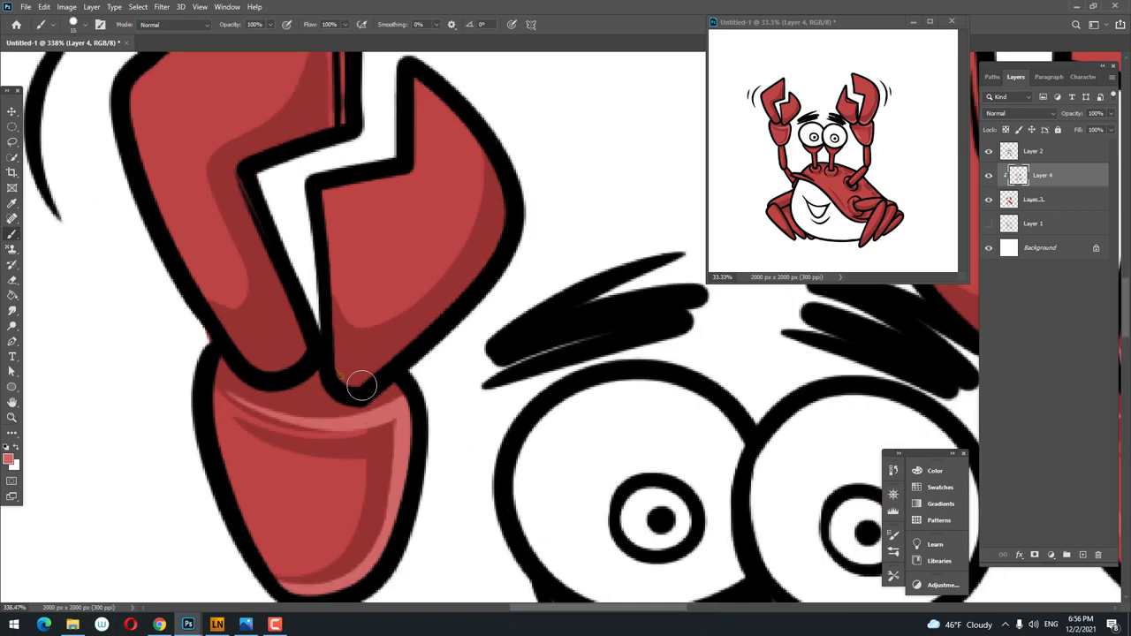
{"action": "scroll", "coordinate": [538, 209], "scroll_direction": "down", "scroll_amount": 2}
{"action": "scroll", "coordinate": [487, 282], "scroll_direction": "up", "scroll_amount": 3}
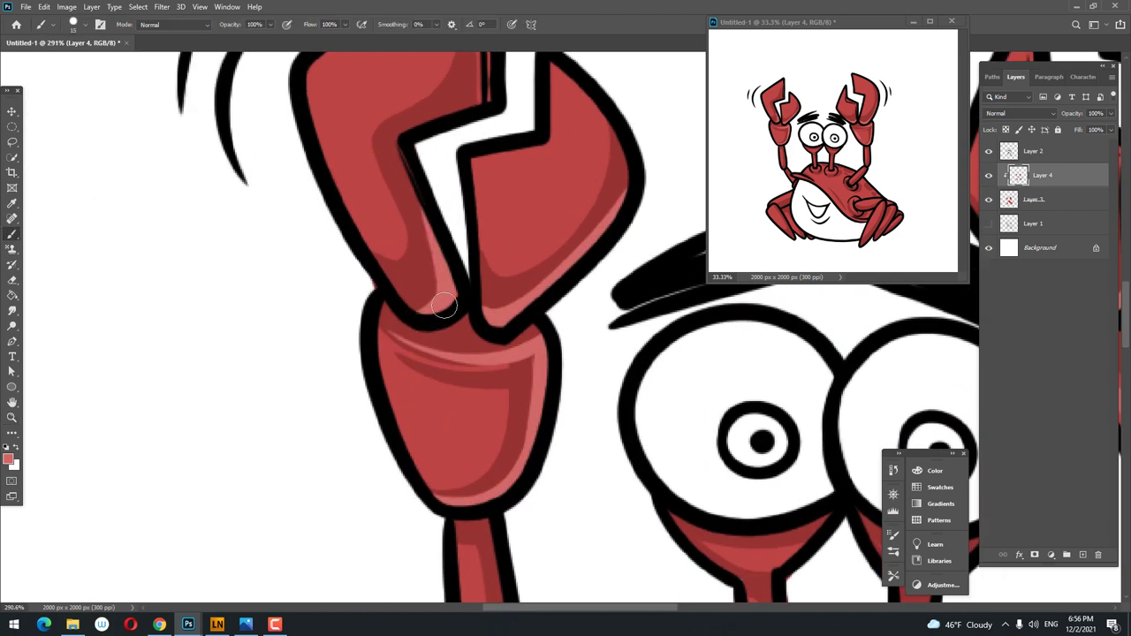
{"action": "scroll", "coordinate": [486, 282], "scroll_direction": "down", "scroll_amount": 4}
{"action": "scroll", "coordinate": [514, 95], "scroll_direction": "up", "scroll_amount": 4}
{"action": "key", "text": "b"}
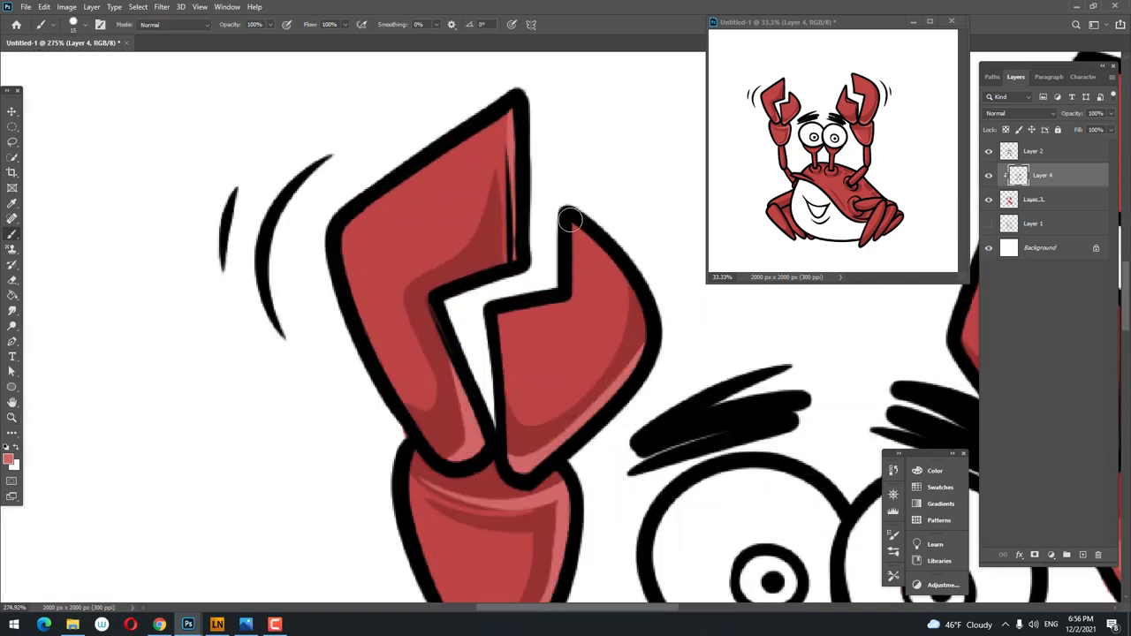
{"action": "scroll", "coordinate": [565, 212], "scroll_direction": "up", "scroll_amount": 1}
{"action": "scroll", "coordinate": [541, 191], "scroll_direction": "up", "scroll_amount": 1}
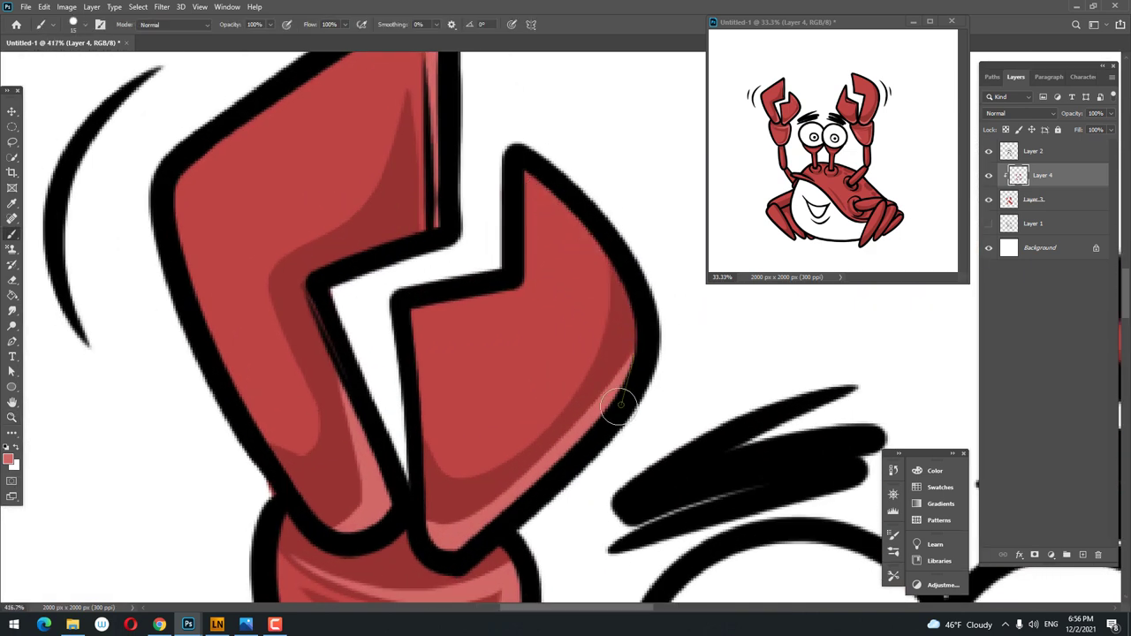
{"action": "key", "text": "z"}
{"action": "scroll", "coordinate": [574, 397], "scroll_direction": "down", "scroll_amount": 4}
{"action": "scroll", "coordinate": [495, 389], "scroll_direction": "down", "scroll_amount": 1}
{"action": "scroll", "coordinate": [415, 380], "scroll_direction": "down", "scroll_amount": 1}
{"action": "scroll", "coordinate": [353, 371], "scroll_direction": "down", "scroll_amount": 1}
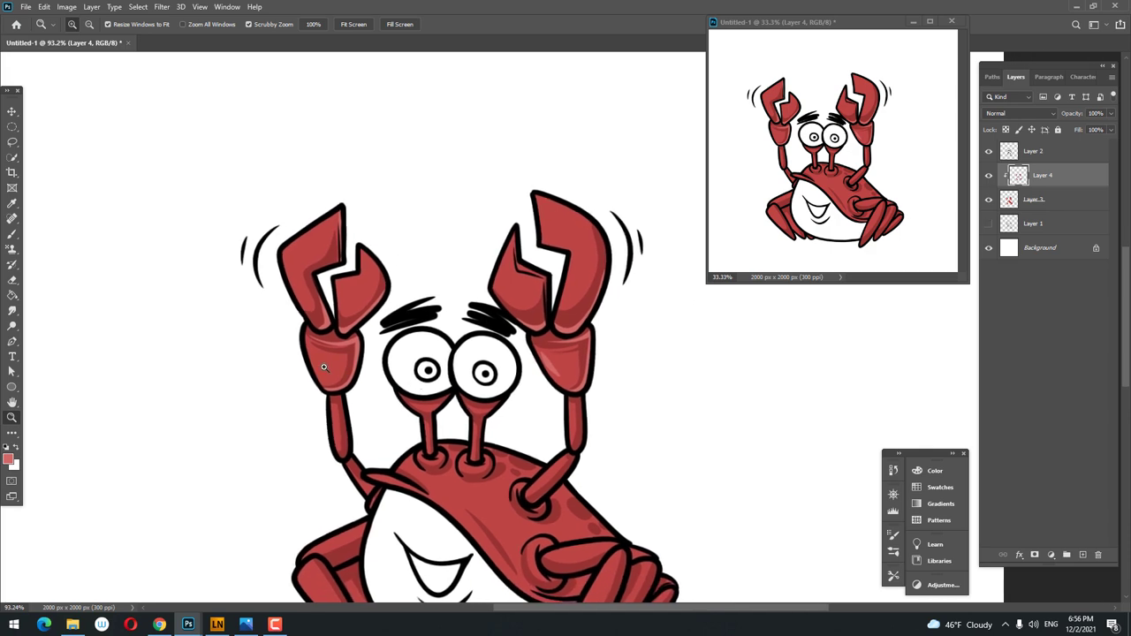
{"action": "scroll", "coordinate": [323, 367], "scroll_direction": "up", "scroll_amount": 5}
{"action": "scroll", "coordinate": [348, 409], "scroll_direction": "down", "scroll_amount": 5}
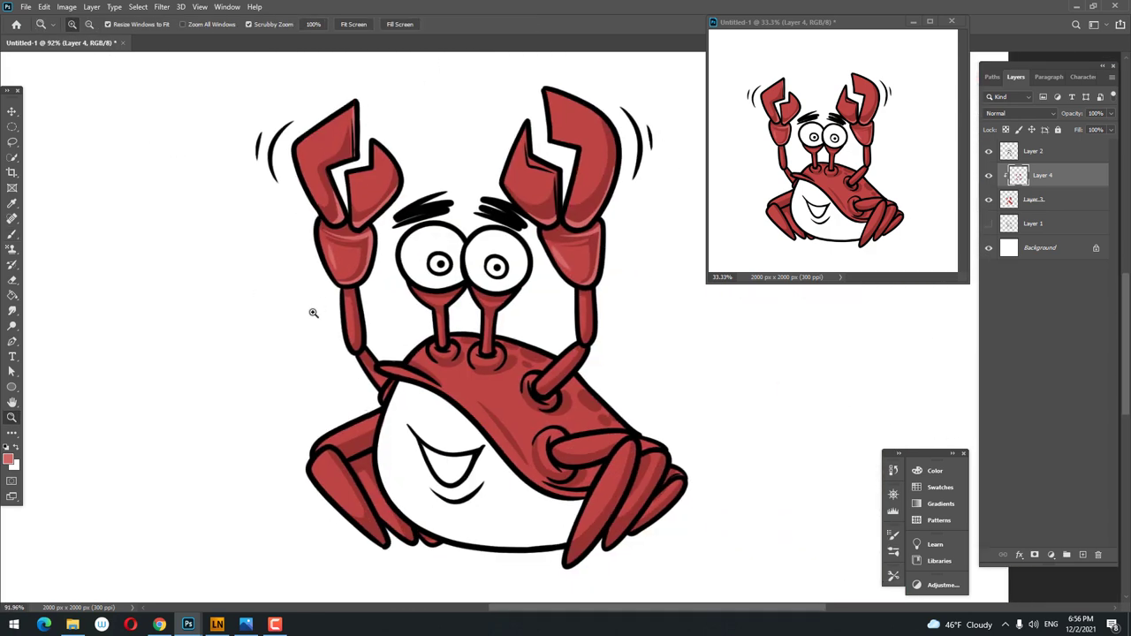
- Zoom in and out around the claws to frame the claw fingers for highlighting
{"action": "scroll", "coordinate": [313, 313], "scroll_direction": "up", "scroll_amount": 3}
{"action": "key", "text": "b"}
{"action": "scroll", "coordinate": [445, 417], "scroll_direction": "up", "scroll_amount": 3}
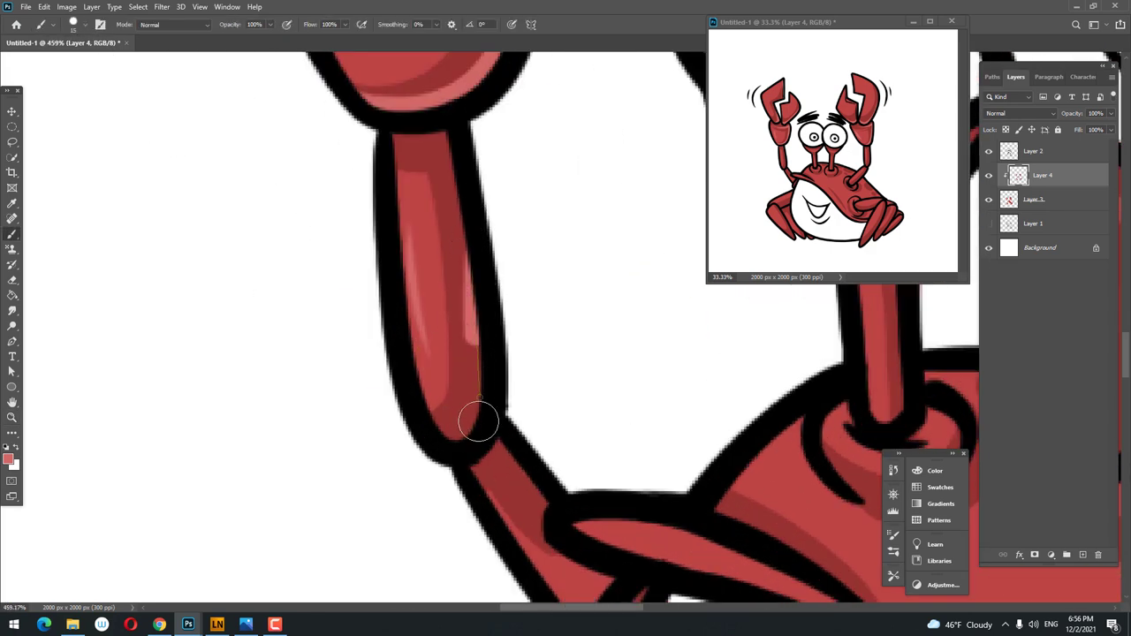
{"action": "key", "text": "z"}
{"action": "scroll", "coordinate": [337, 424], "scroll_direction": "down", "scroll_amount": 5}
{"action": "scroll", "coordinate": [336, 425], "scroll_direction": "up", "scroll_amount": 3}
{"action": "key", "text": "b"}
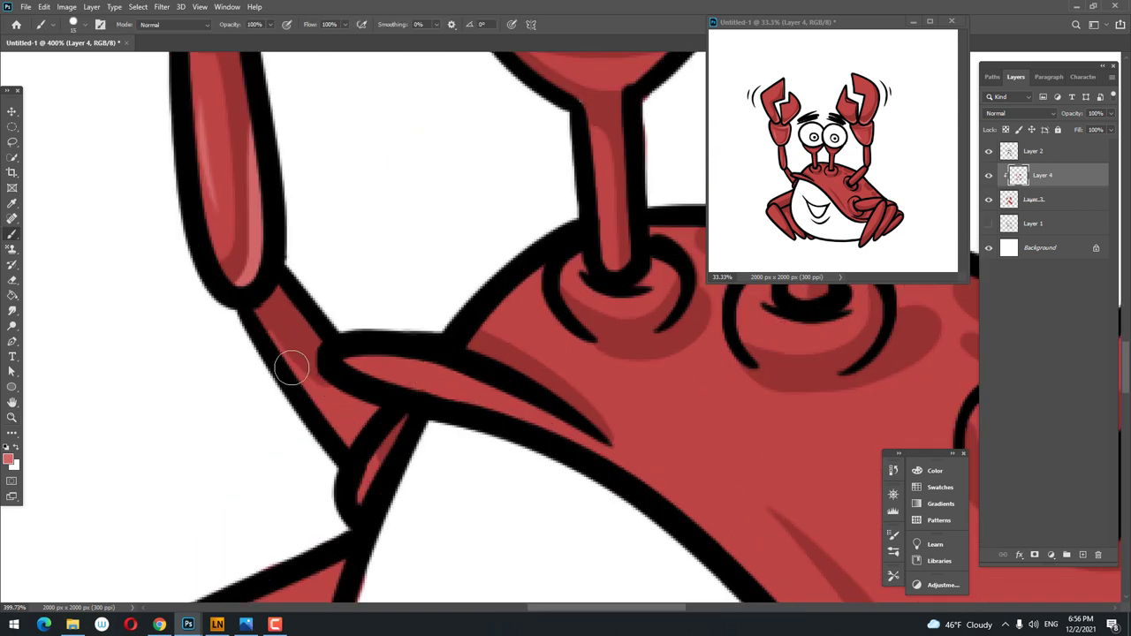
{"action": "scroll", "coordinate": [292, 415], "scroll_direction": "down", "scroll_amount": 3}
{"action": "scroll", "coordinate": [303, 485], "scroll_direction": "up", "scroll_amount": 1}
{"action": "scroll", "coordinate": [430, 303], "scroll_direction": "up", "scroll_amount": 2}
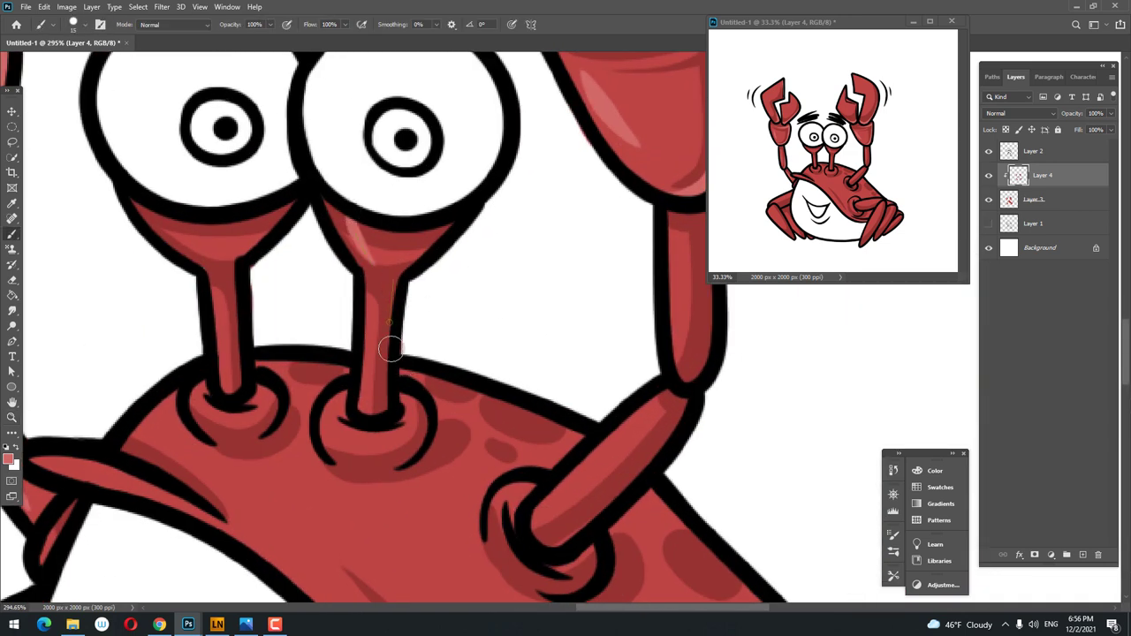
{"action": "key", "text": "z"}
{"action": "scroll", "coordinate": [344, 419], "scroll_direction": "up", "scroll_amount": 3}
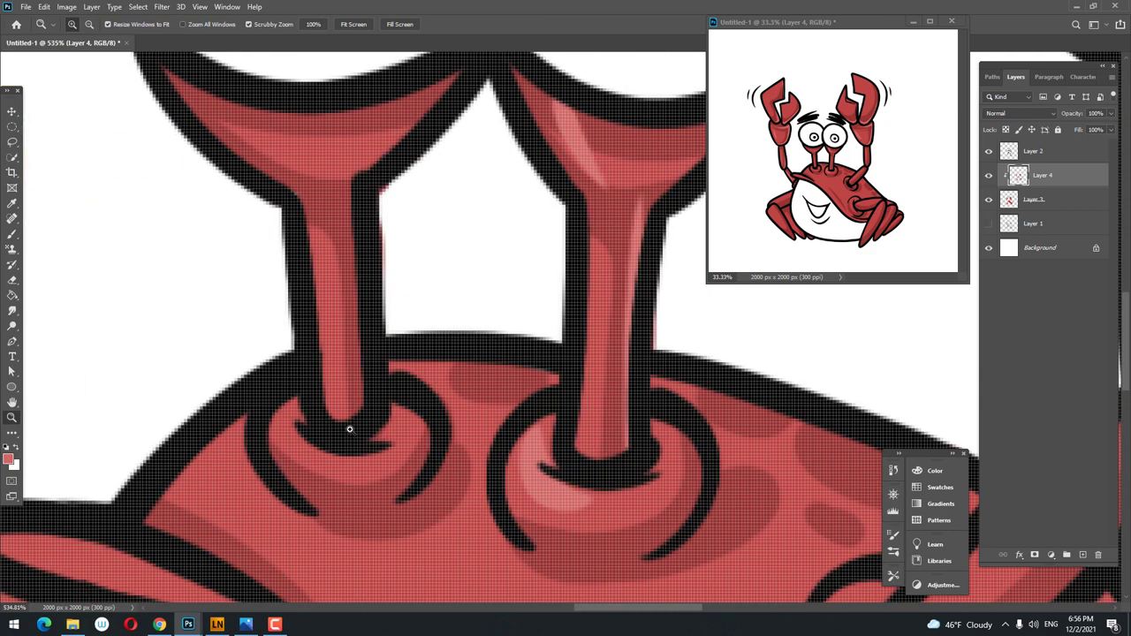
{"action": "scroll", "coordinate": [323, 387], "scroll_direction": "down", "scroll_amount": 3}
{"action": "scroll", "coordinate": [323, 387], "scroll_direction": "up", "scroll_amount": 2}
{"action": "key", "text": "b"}
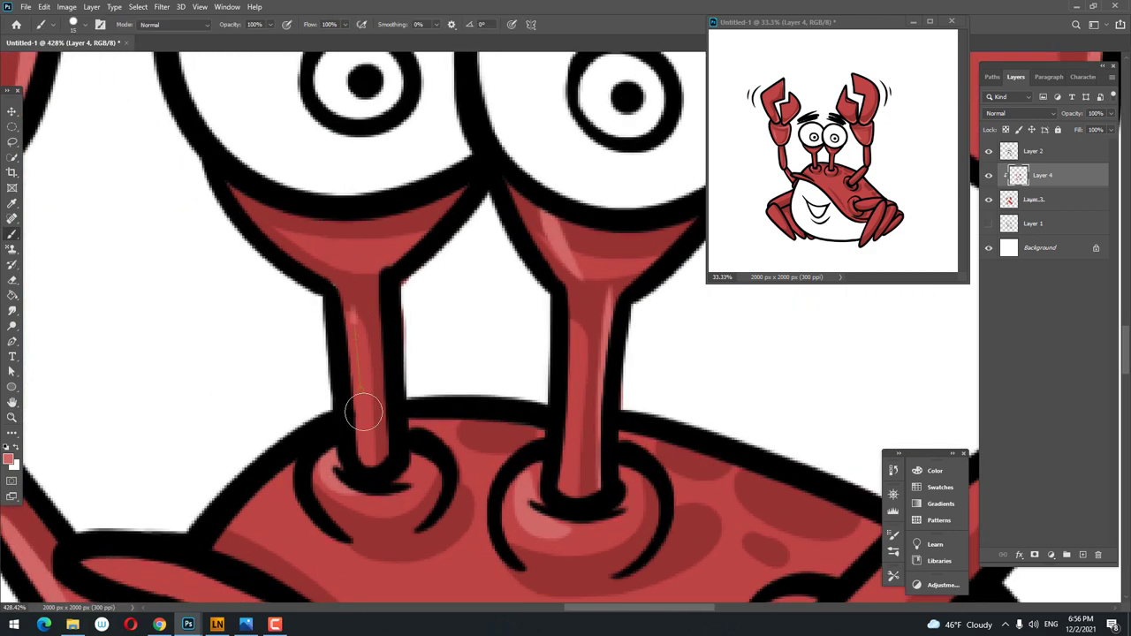
{"action": "key", "text": "z"}
{"action": "scroll", "coordinate": [380, 415], "scroll_direction": "down", "scroll_amount": 5}
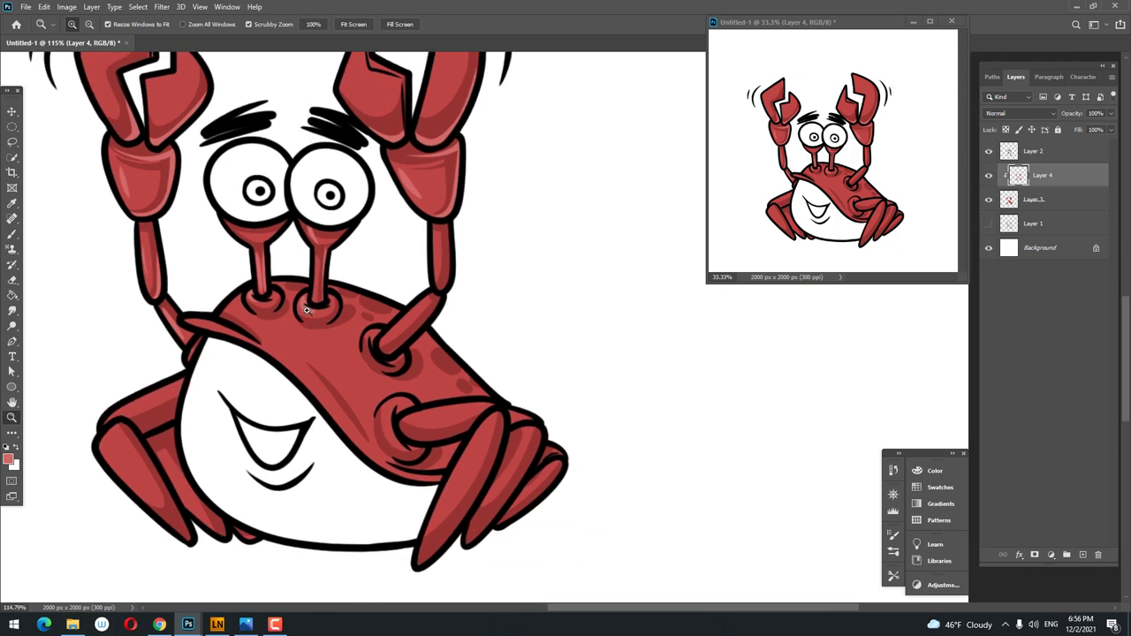
{"action": "scroll", "coordinate": [306, 309], "scroll_direction": "up", "scroll_amount": 5}
{"action": "key", "text": "b"}
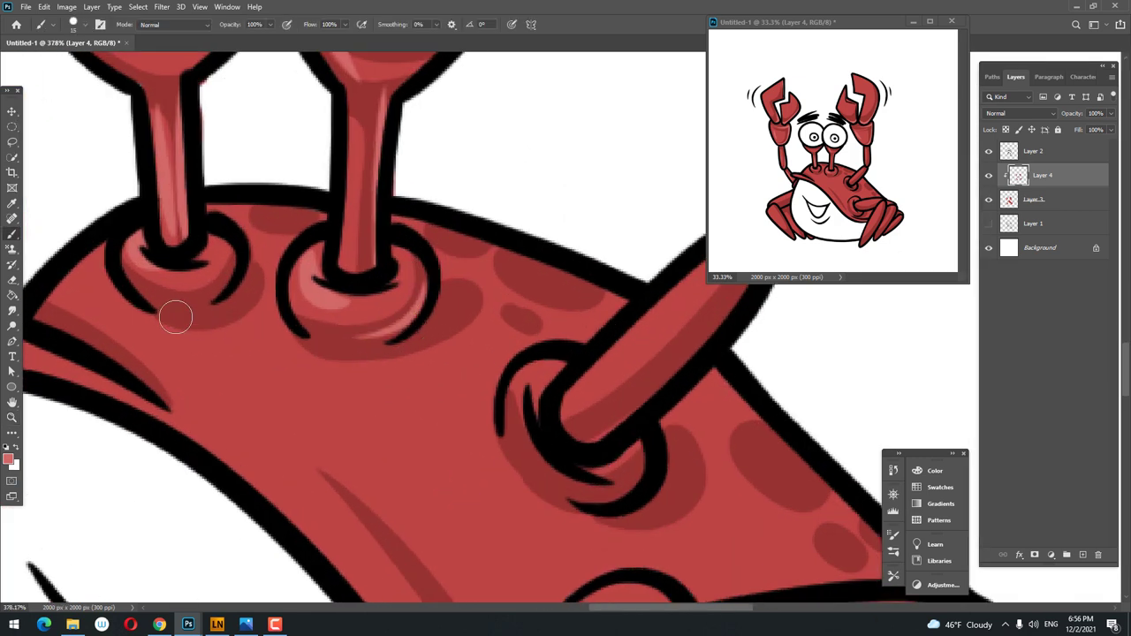
{"action": "scroll", "coordinate": [262, 278], "scroll_direction": "down", "scroll_amount": 5}
{"action": "scroll", "coordinate": [305, 369], "scroll_direction": "up", "scroll_amount": 1}
{"action": "scroll", "coordinate": [292, 379], "scroll_direction": "up", "scroll_amount": 3}
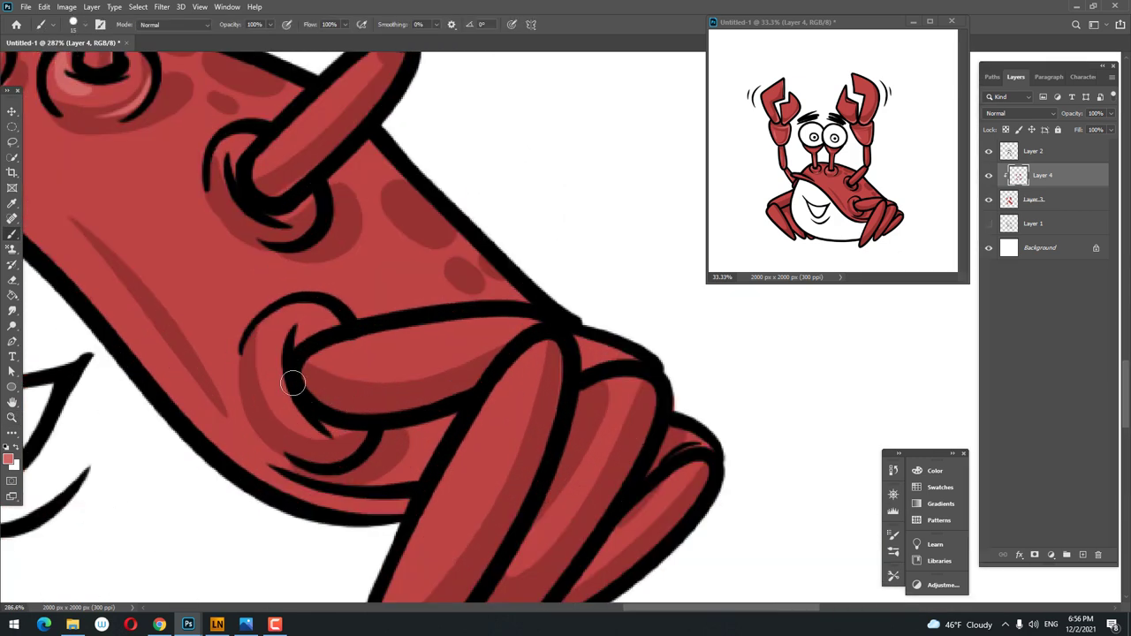
- Paint a light-pink highlight near the middle claw finger's tip, redoing the first stroke
{"action": "mouse_move", "coordinate": [497, 422]}
{"action": "left_mouse_down"}
{"action": "mouse_move", "coordinate": [479, 231]}
{"action": "mouse_move", "coordinate": [344, 526]}
{"action": "left_mouse_up"}
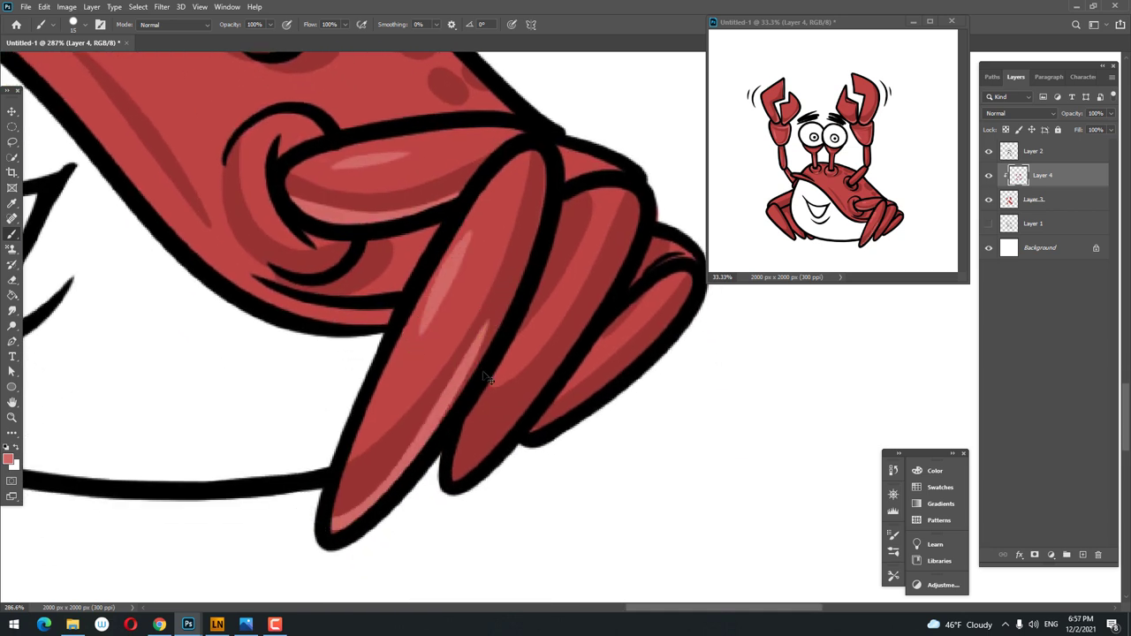
{"action": "key", "text": "ctrl+z"}
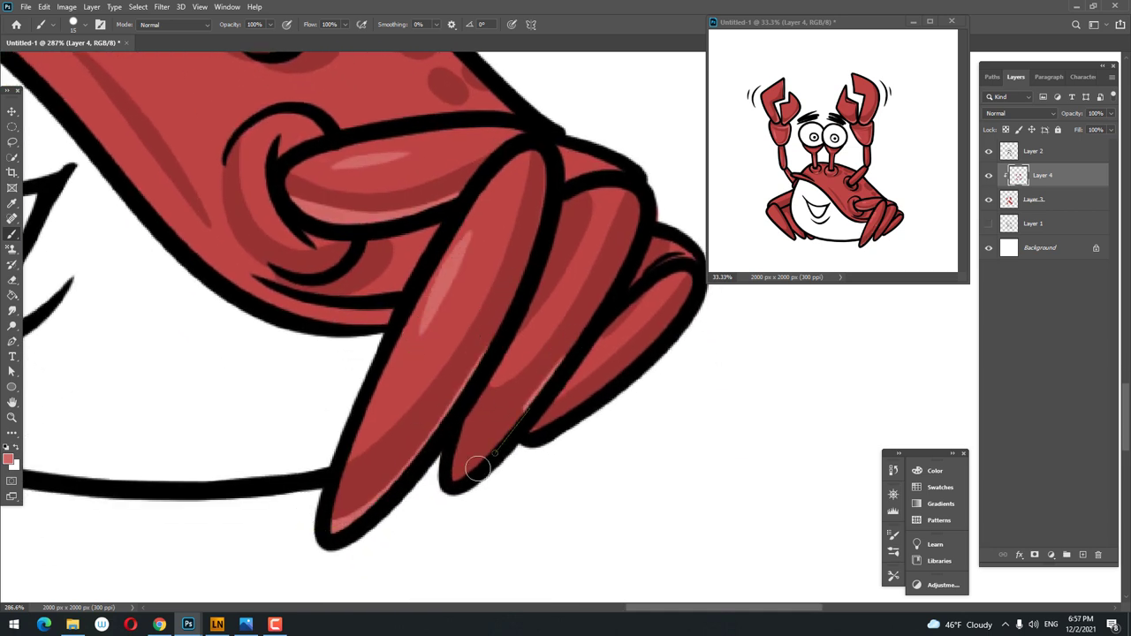
{"action": "left_click", "coordinate": [477, 468], "text": "shift"}
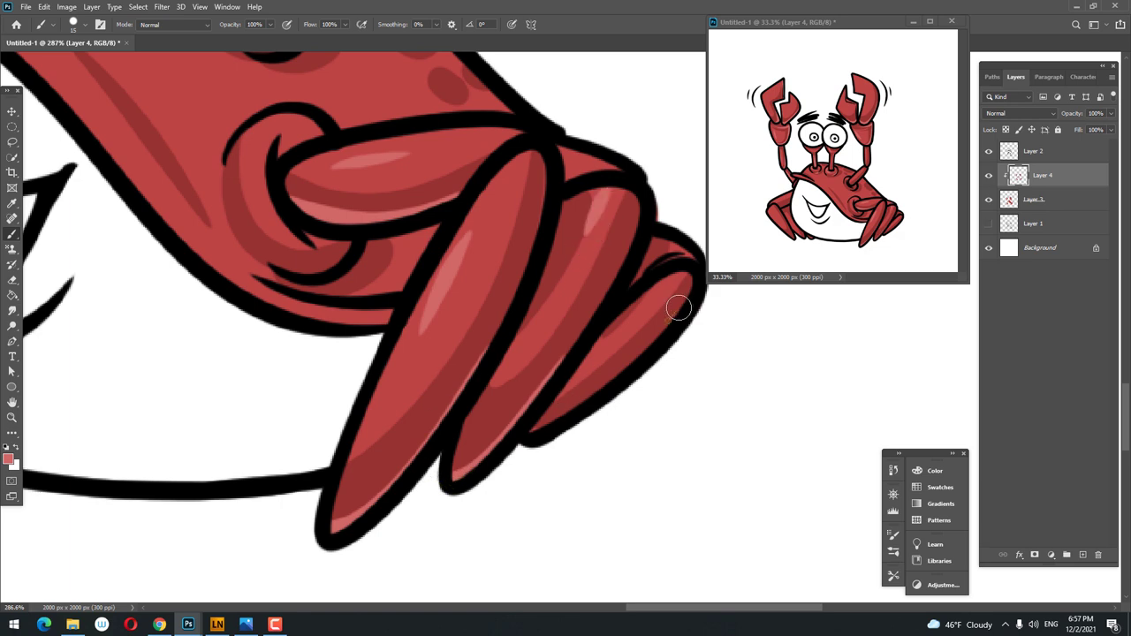
{"action": "scroll", "coordinate": [527, 430], "scroll_direction": "down", "scroll_amount": 5}
{"action": "scroll", "coordinate": [449, 364], "scroll_direction": "up", "scroll_amount": 1}
{"action": "scroll", "coordinate": [449, 364], "scroll_direction": "up", "scroll_amount": 3}
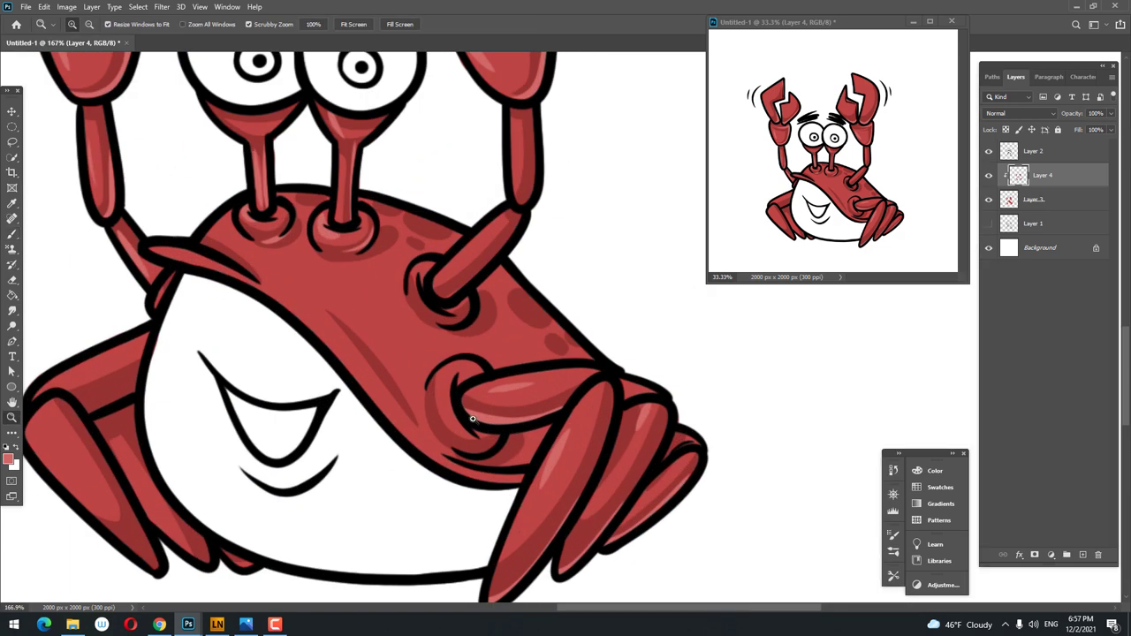
- Add two light-pink highlight spots on the crab's shell
{"action": "key", "text": "z"}
{"action": "scroll", "coordinate": [462, 448], "scroll_direction": "up", "scroll_amount": 3}
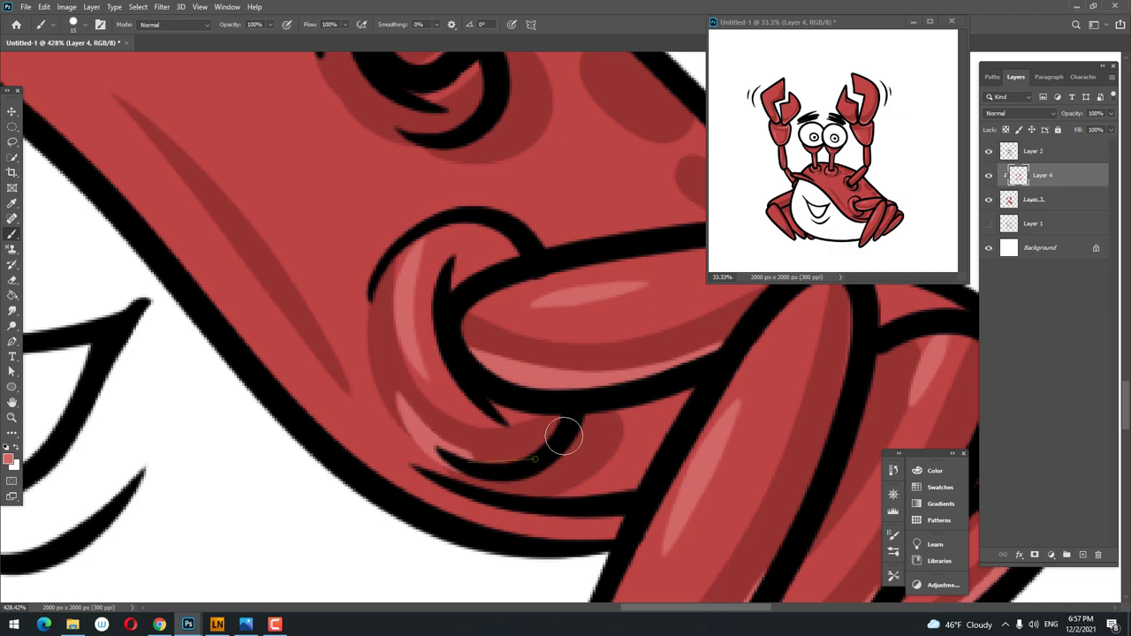
{"action": "scroll", "coordinate": [560, 434], "scroll_direction": "down", "scroll_amount": 5}
{"action": "scroll", "coordinate": [484, 483], "scroll_direction": "up", "scroll_amount": 4}
{"action": "key", "text": "b"}
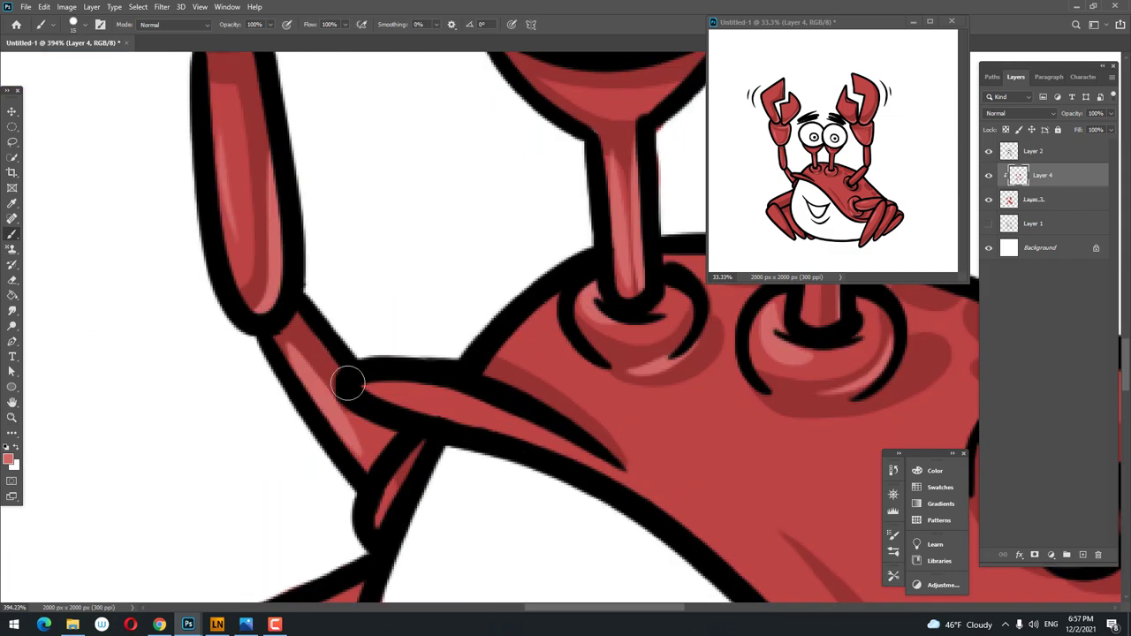
{"action": "scroll", "coordinate": [518, 467], "scroll_direction": "down", "scroll_amount": 1}
{"action": "scroll", "coordinate": [391, 459], "scroll_direction": "down", "scroll_amount": 2}
{"action": "scroll", "coordinate": [432, 406], "scroll_direction": "up", "scroll_amount": 3}
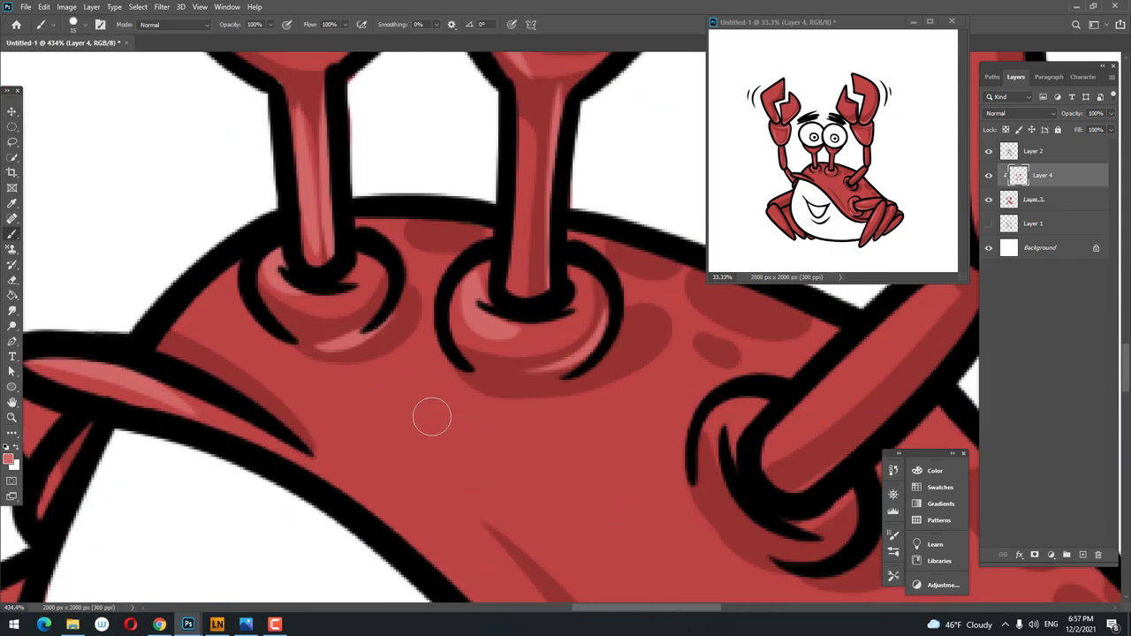
{"action": "mouse_move", "coordinate": [429, 421]}
{"action": "left_mouse_down"}
{"action": "mouse_move", "coordinate": [442, 414]}
{"action": "mouse_move", "coordinate": [484, 436]}
{"action": "left_mouse_up"}
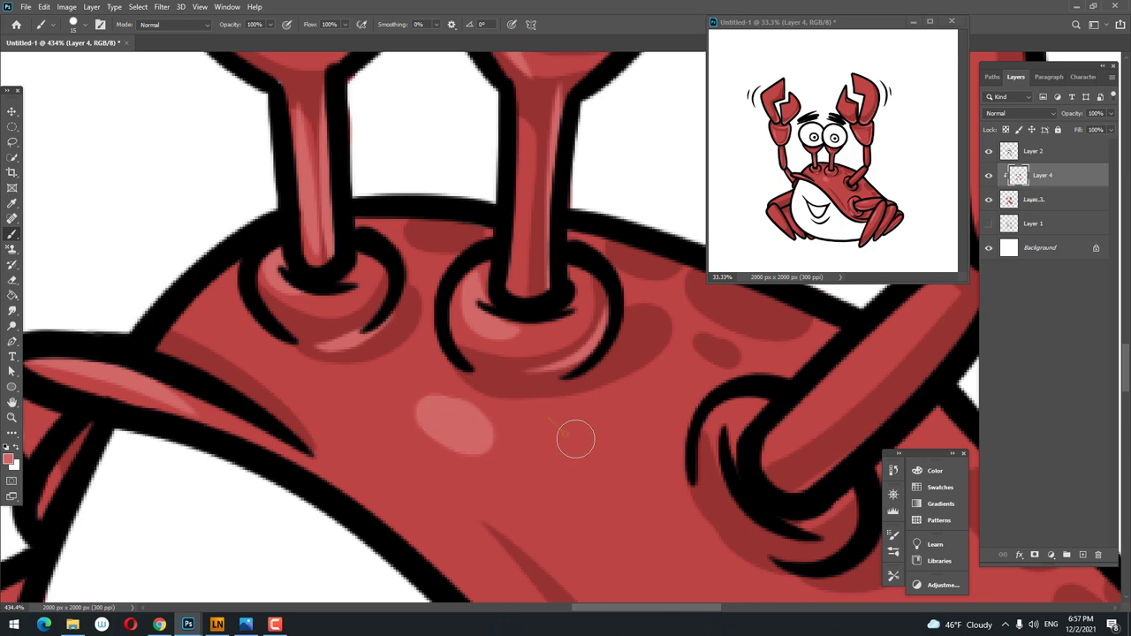
{"action": "left_click_drag", "start_coordinate": [548, 409], "coordinate": [572, 432]}
- Paint light-pink highlights on the left claw and the left arm's top edge, then zoom out
{"action": "key", "text": "z"}
{"action": "scroll", "coordinate": [628, 536], "scroll_direction": "down", "scroll_amount": 5}
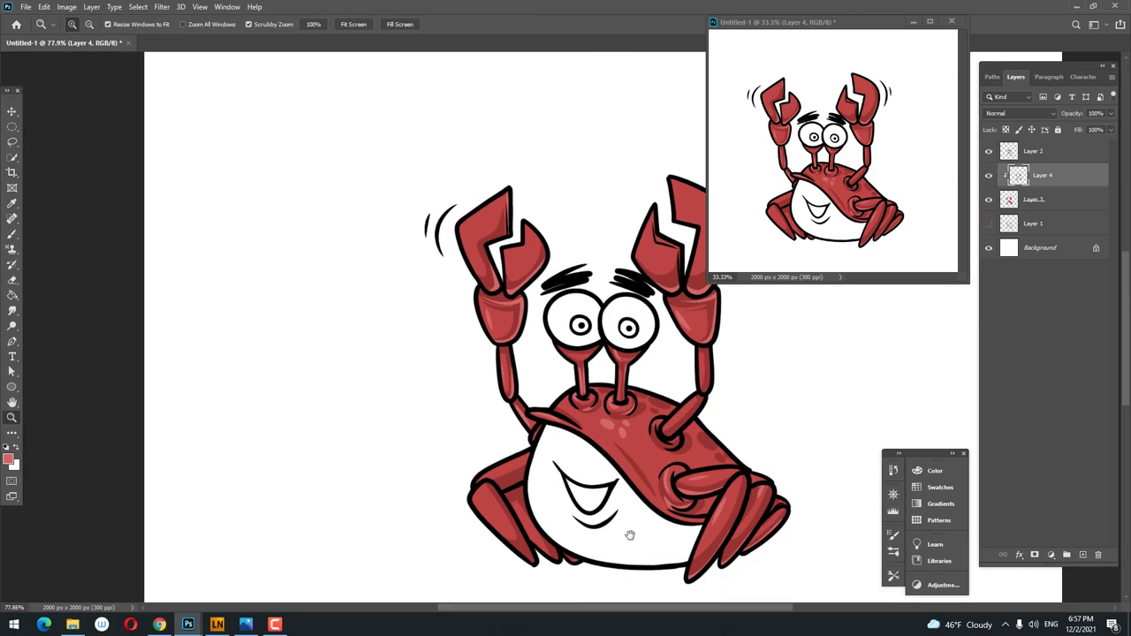
{"action": "scroll", "coordinate": [397, 525], "scroll_direction": "up", "scroll_amount": 3}
{"action": "key", "text": "b"}
{"action": "left_click_drag", "start_coordinate": [298, 376], "coordinate": [273, 424]}
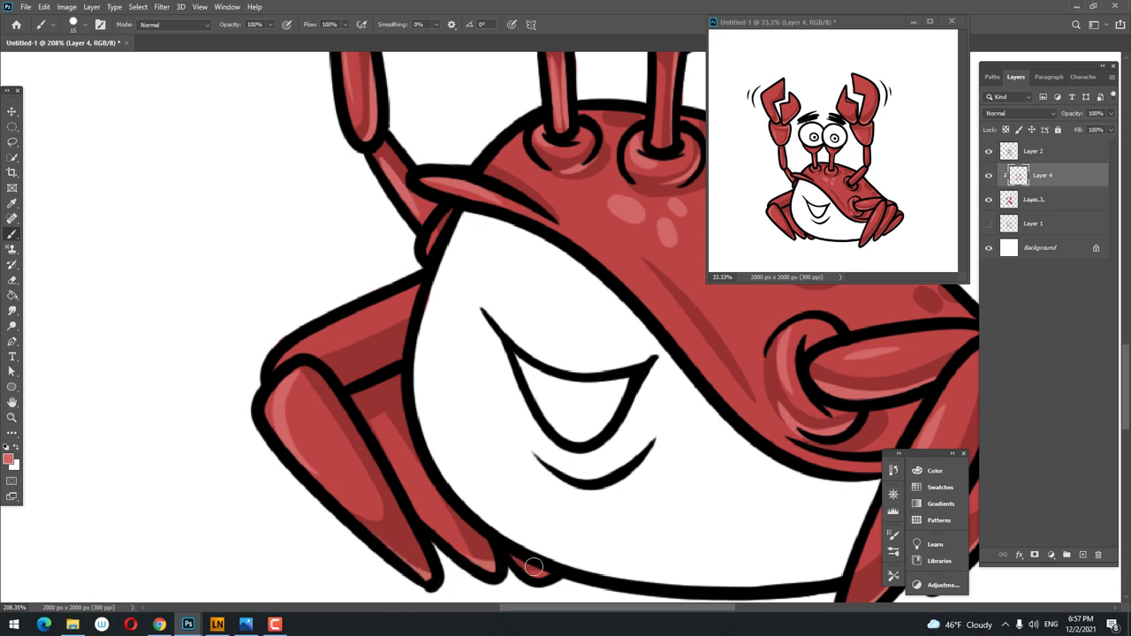
{"action": "left_click_drag", "start_coordinate": [395, 299], "coordinate": [302, 343]}
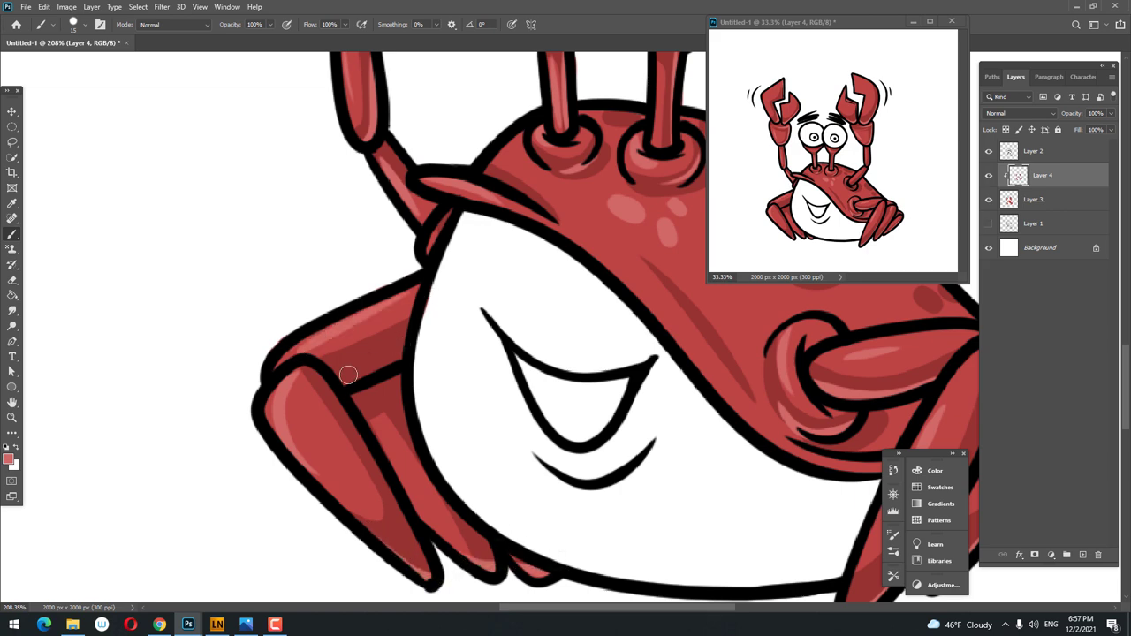
{"action": "key", "text": "z"}
{"action": "scroll", "coordinate": [396, 457], "scroll_direction": "down", "scroll_amount": 5}
{"action": "scroll", "coordinate": [386, 497], "scroll_direction": "down", "scroll_amount": 1}
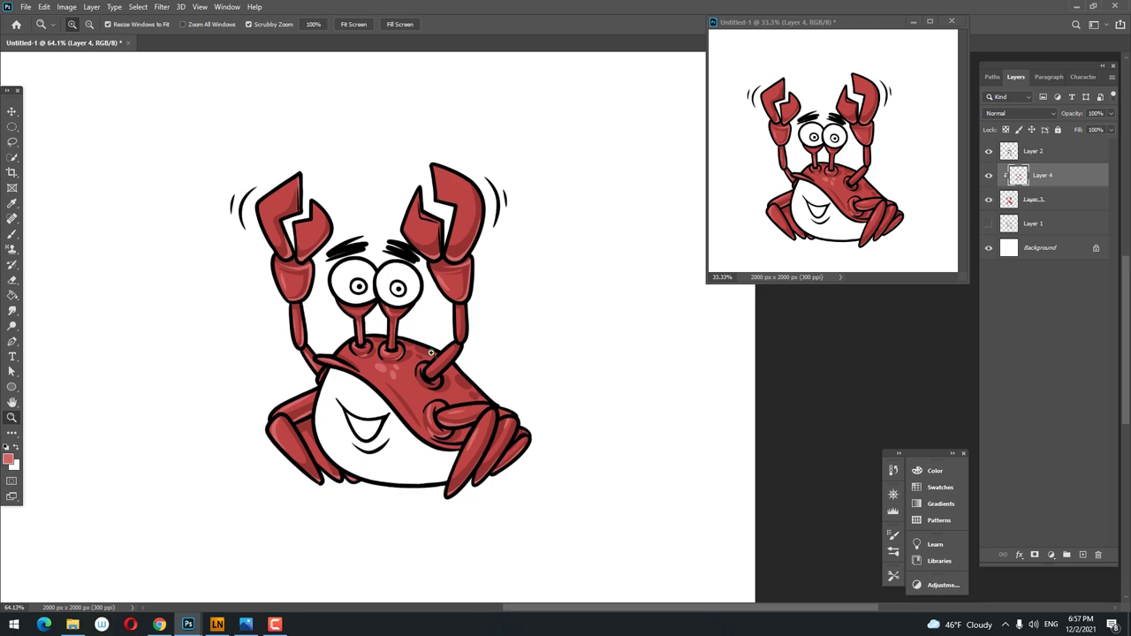
{"action": "scroll", "coordinate": [525, 474], "scroll_direction": "down", "scroll_amount": 1}
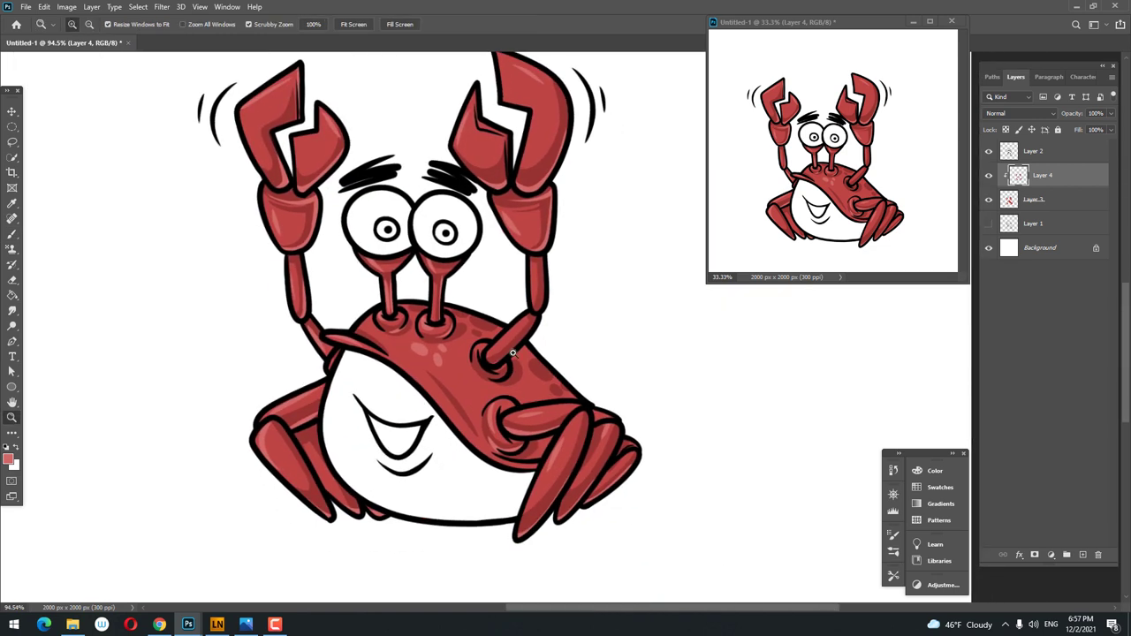
- Set the foreground colour to a light peach (ffc18f)
{"action": "left_click", "coordinate": [9, 458]}
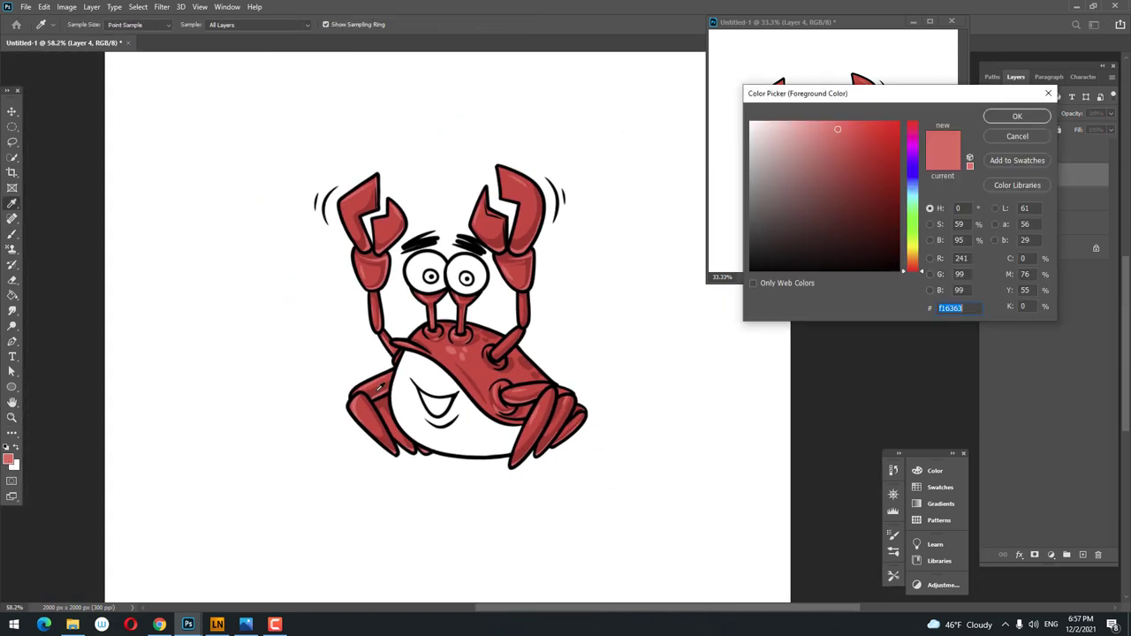
{"action": "left_click_drag", "start_coordinate": [928, 229], "coordinate": [919, 263]}
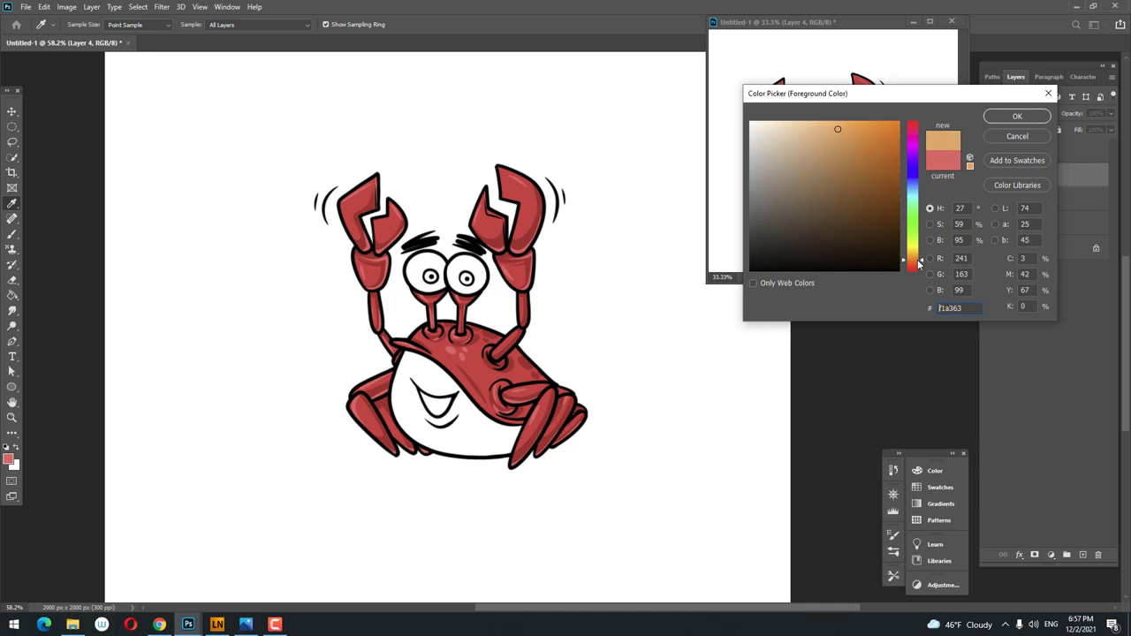
{"action": "left_click", "coordinate": [812, 120]}
{"action": "left_click", "coordinate": [1016, 116]}
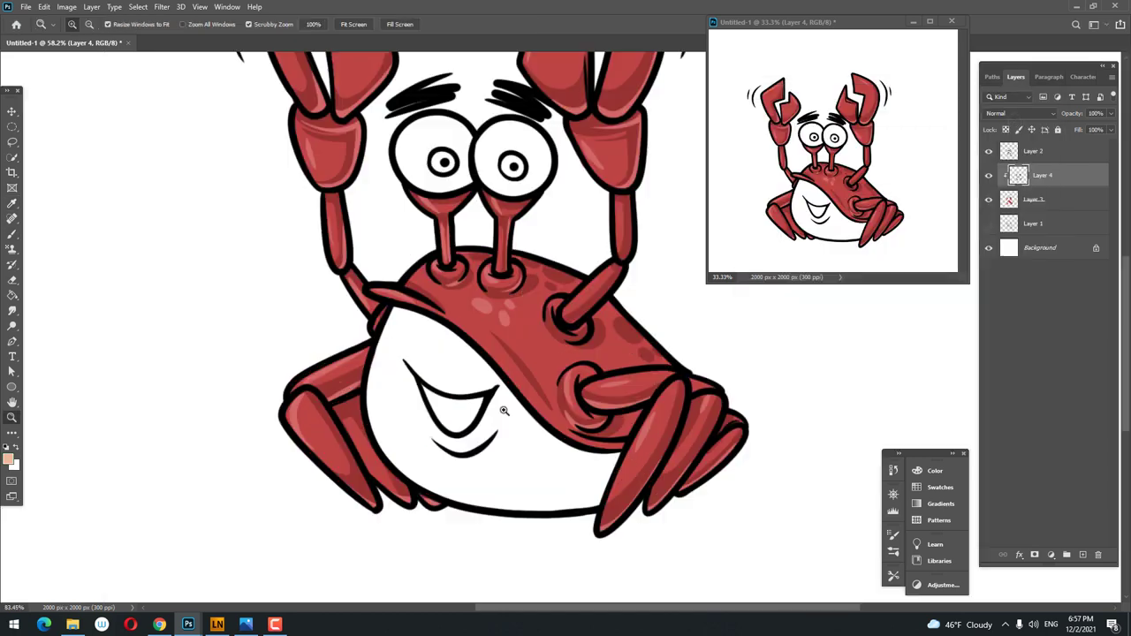
- Add a new empty Layer 5 above Layer 1
{"action": "scroll", "coordinate": [421, 402], "scroll_direction": "up", "scroll_amount": 5}
{"action": "left_click", "coordinate": [1033, 224]}
{"action": "left_click", "coordinate": [1082, 554]}
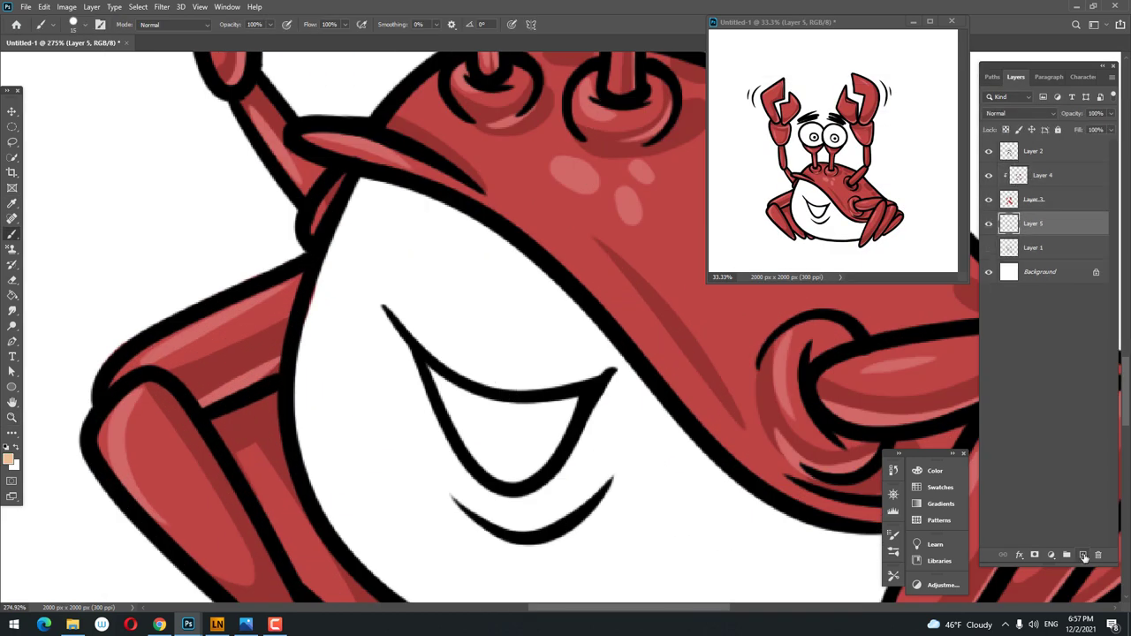
- Brush peach along the belly's lower and left outlines to close the area
{"action": "mouse_move", "coordinate": [892, 618]}
{"action": "left_mouse_down"}
{"action": "mouse_move", "coordinate": [817, 495]}
{"action": "mouse_move", "coordinate": [543, 523]}
{"action": "left_mouse_up"}
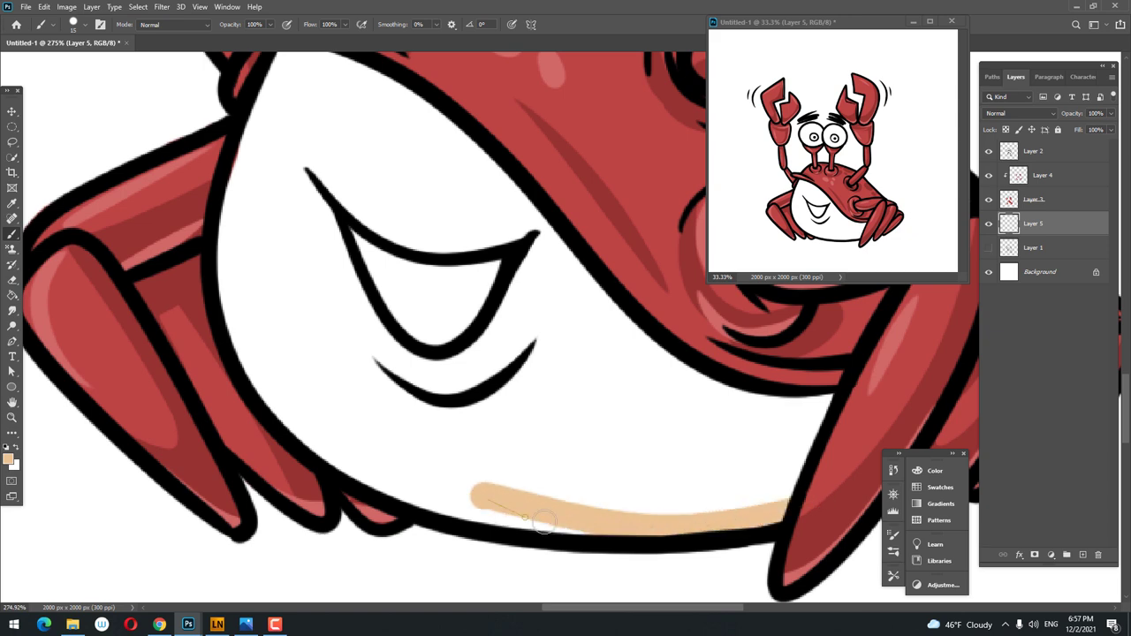
{"action": "left_click_drag", "start_coordinate": [477, 488], "coordinate": [388, 477]}
{"action": "scroll", "coordinate": [345, 466], "scroll_direction": "down", "scroll_amount": 3}
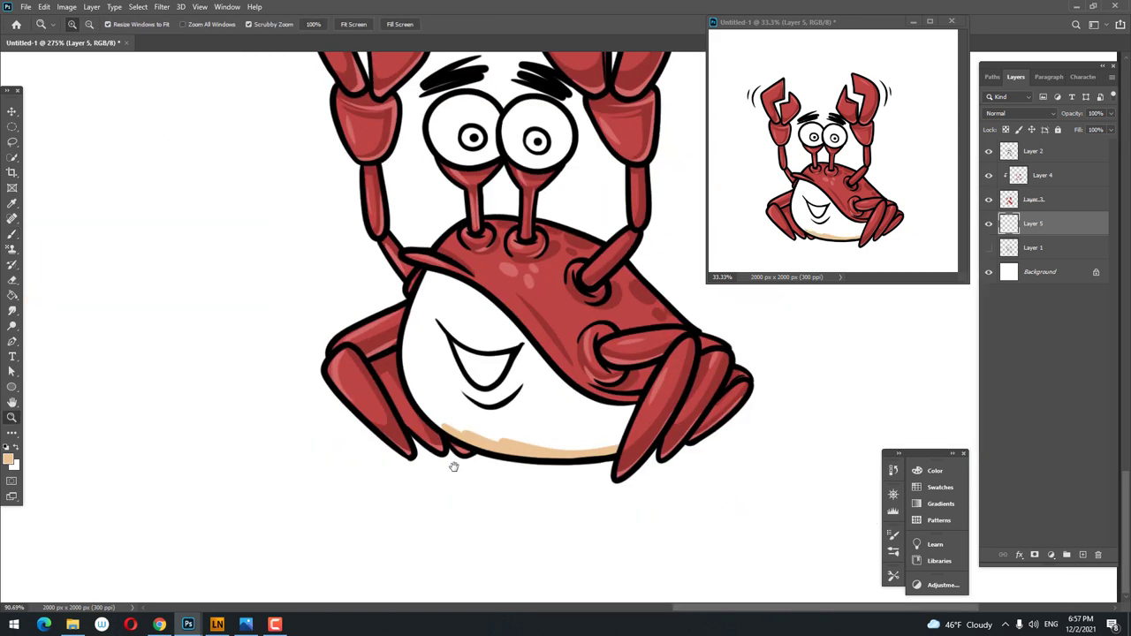
{"action": "scroll", "coordinate": [346, 492], "scroll_direction": "up", "scroll_amount": 2}
{"action": "scroll", "coordinate": [236, 579], "scroll_direction": "up", "scroll_amount": 1}
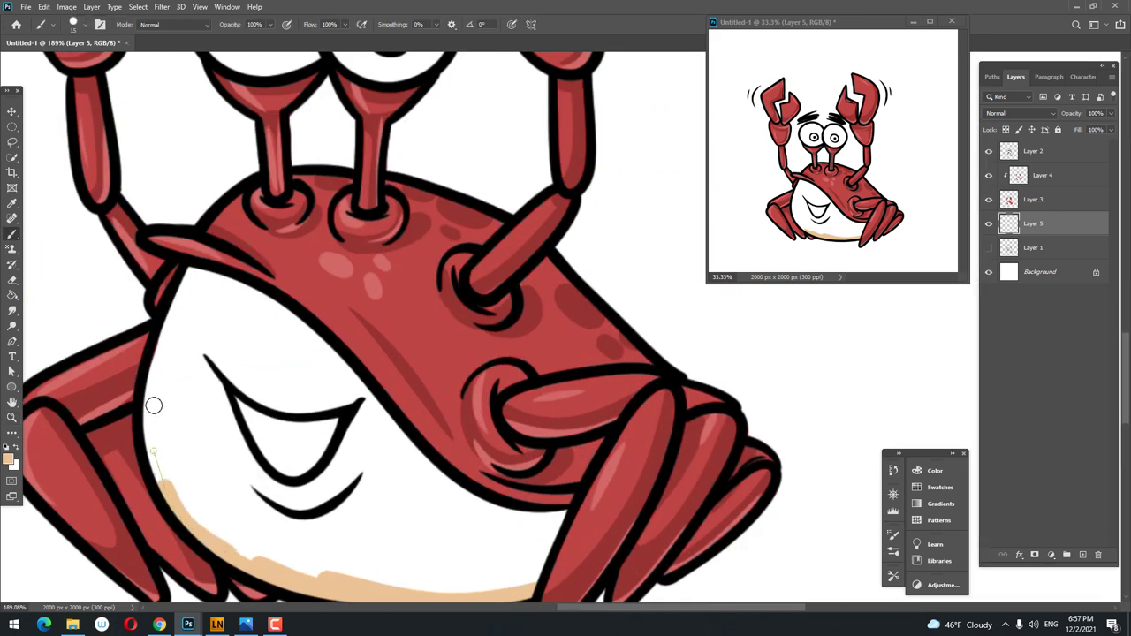
{"action": "mouse_move", "coordinate": [153, 406]}
{"action": "left_mouse_down"}
{"action": "mouse_move", "coordinate": [204, 263]}
{"action": "mouse_move", "coordinate": [513, 495]}
{"action": "left_mouse_up"}
- Fill the white belly with peach using the Paint Bucket
{"action": "mouse_move", "coordinate": [575, 563]}
{"action": "left_mouse_down"}
{"action": "mouse_move", "coordinate": [581, 334]}
{"action": "mouse_move", "coordinate": [476, 456]}
{"action": "mouse_move", "coordinate": [343, 429]}
{"action": "left_mouse_up"}
{"action": "key", "text": "g"}
{"action": "left_click", "coordinate": [378, 371]}
{"action": "key", "text": "z"}
- Pick a darker peach shading colour and zoom in on the belly
{"action": "left_click", "coordinate": [8, 459]}
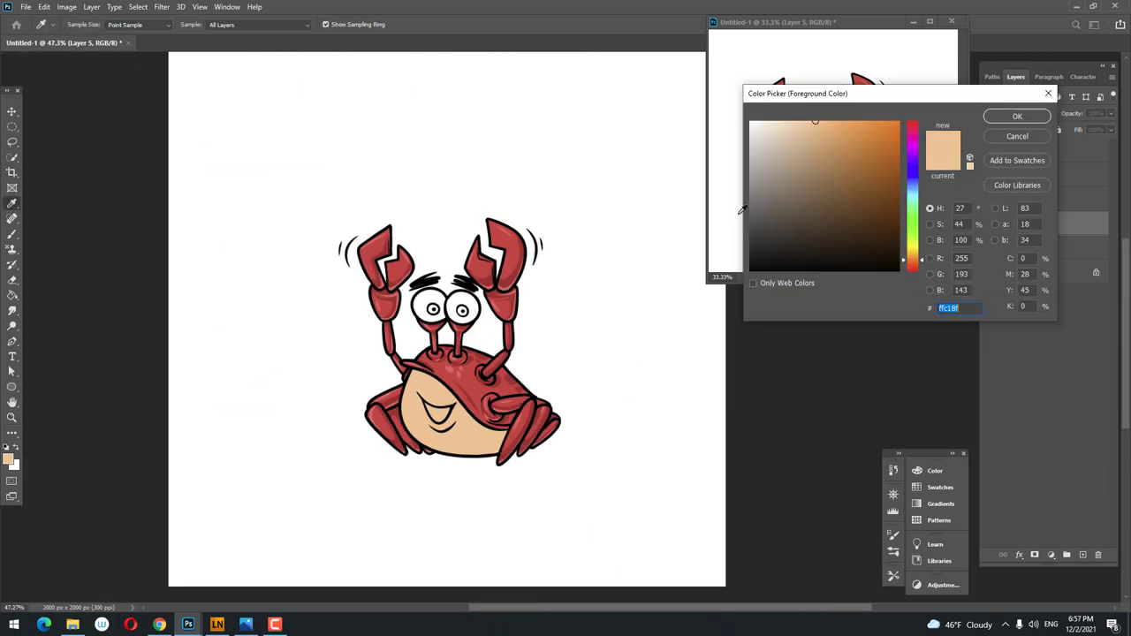
{"action": "left_click", "coordinate": [843, 127]}
{"action": "left_click", "coordinate": [1017, 116]}
{"action": "key", "text": "z"}
{"action": "left_click_drag", "start_coordinate": [443, 435], "coordinate": [548, 433]}
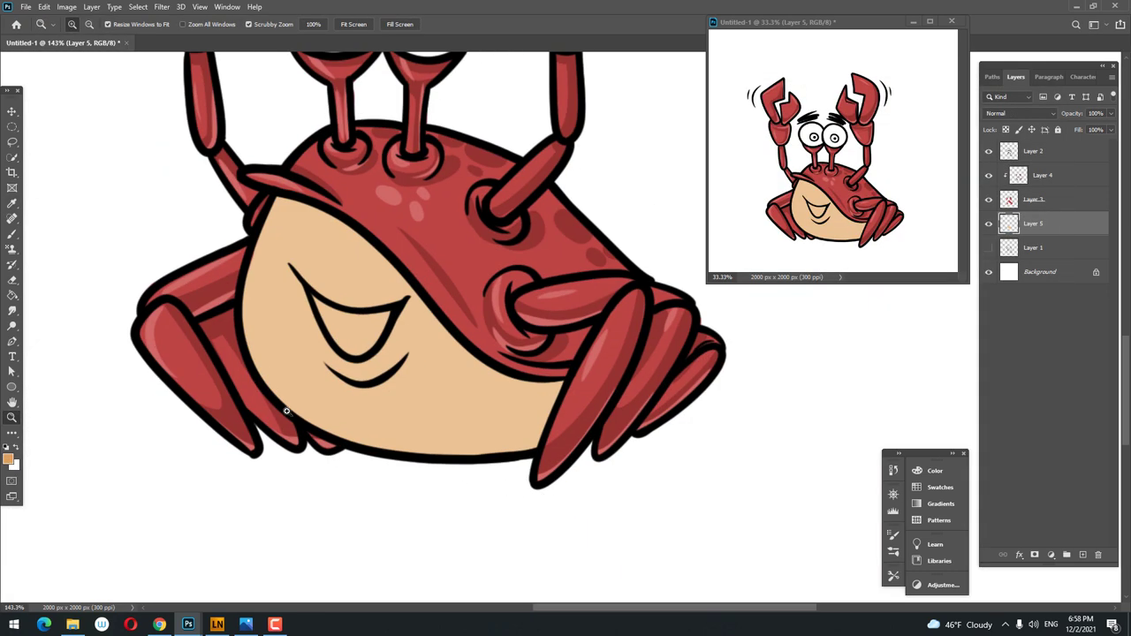
- Paint darker orange shading along the lower belly and up its sides
{"action": "key", "text": "b"}
{"action": "left_click_drag", "start_coordinate": [249, 326], "coordinate": [475, 442]}
{"action": "left_click", "coordinate": [628, 424], "text": "shift"}
{"action": "key", "text": "ctrl+z"}
{"action": "key", "text": "ctrl+z"}
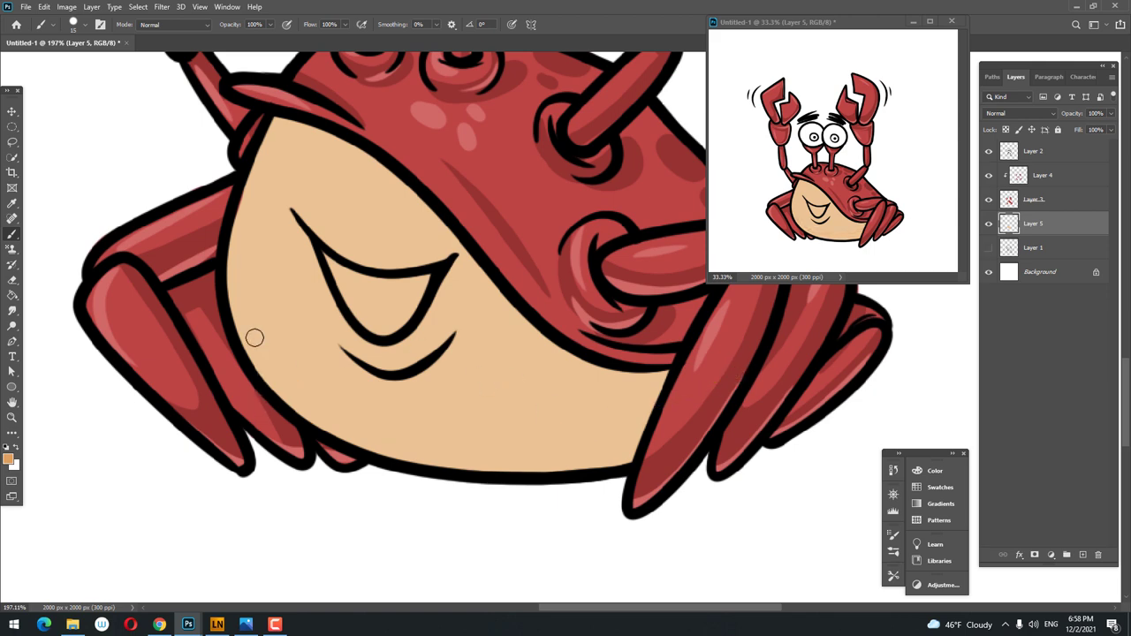
{"action": "left_click_drag", "start_coordinate": [256, 335], "coordinate": [609, 447]}
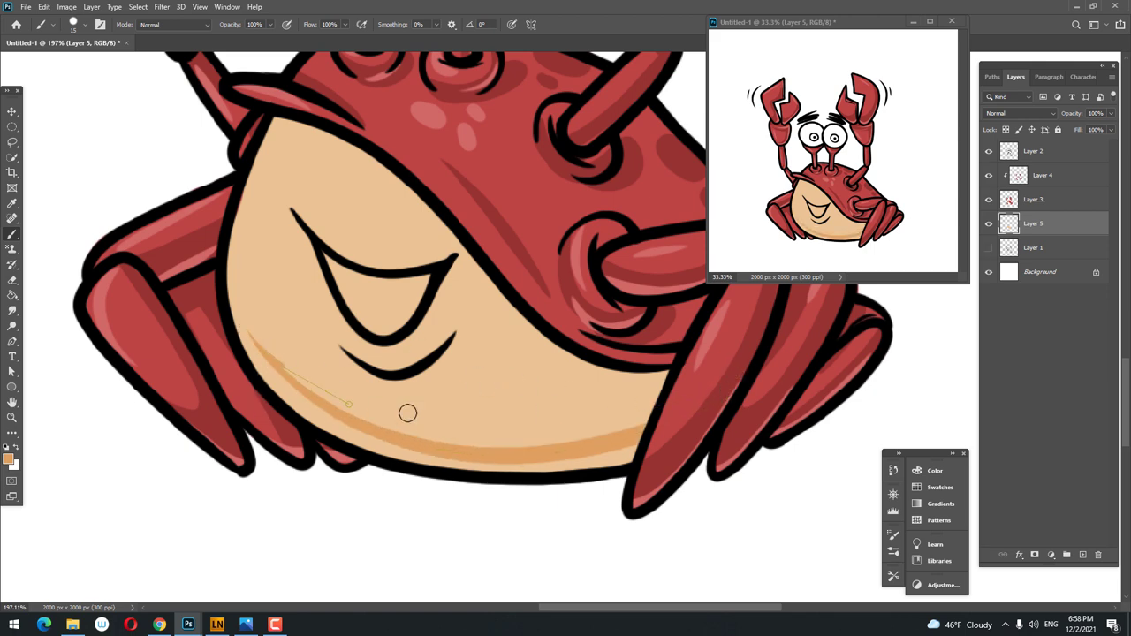
{"action": "left_click_drag", "start_coordinate": [278, 364], "coordinate": [389, 196]}
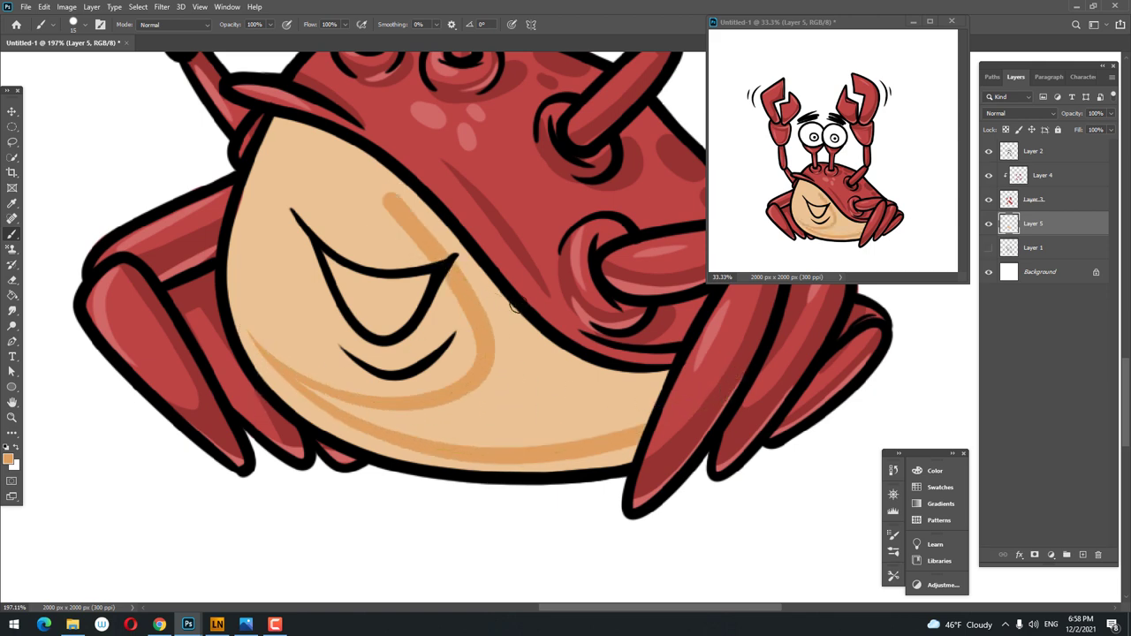
{"action": "key", "text": "ctrl+z"}
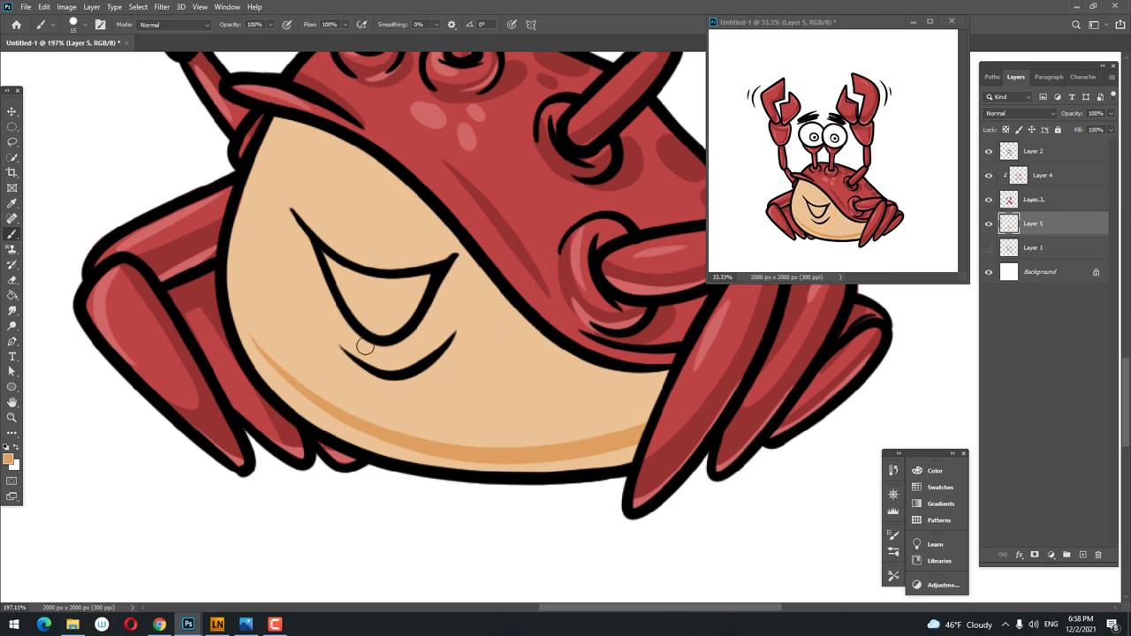
{"action": "mouse_move", "coordinate": [255, 338]}
{"action": "left_mouse_down"}
{"action": "mouse_move", "coordinate": [495, 409]}
{"action": "mouse_move", "coordinate": [385, 194]}
{"action": "left_mouse_up"}
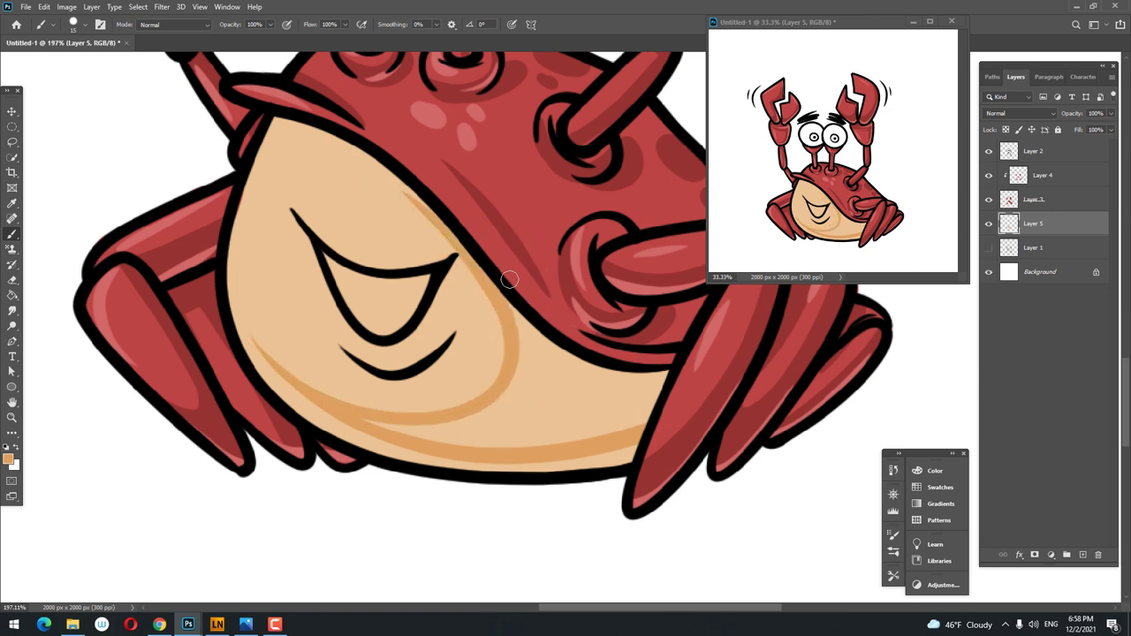
{"action": "left_click_drag", "start_coordinate": [649, 408], "coordinate": [389, 446]}
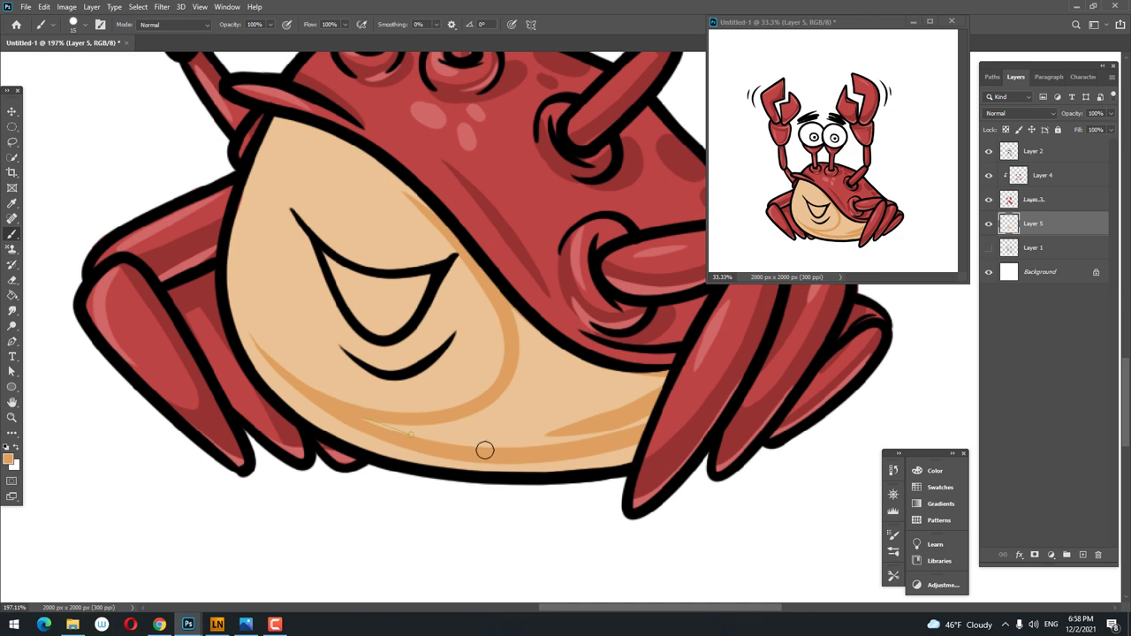
{"action": "left_click_drag", "start_coordinate": [484, 450], "coordinate": [640, 438]}
{"action": "left_click_drag", "start_coordinate": [416, 427], "coordinate": [700, 371]}
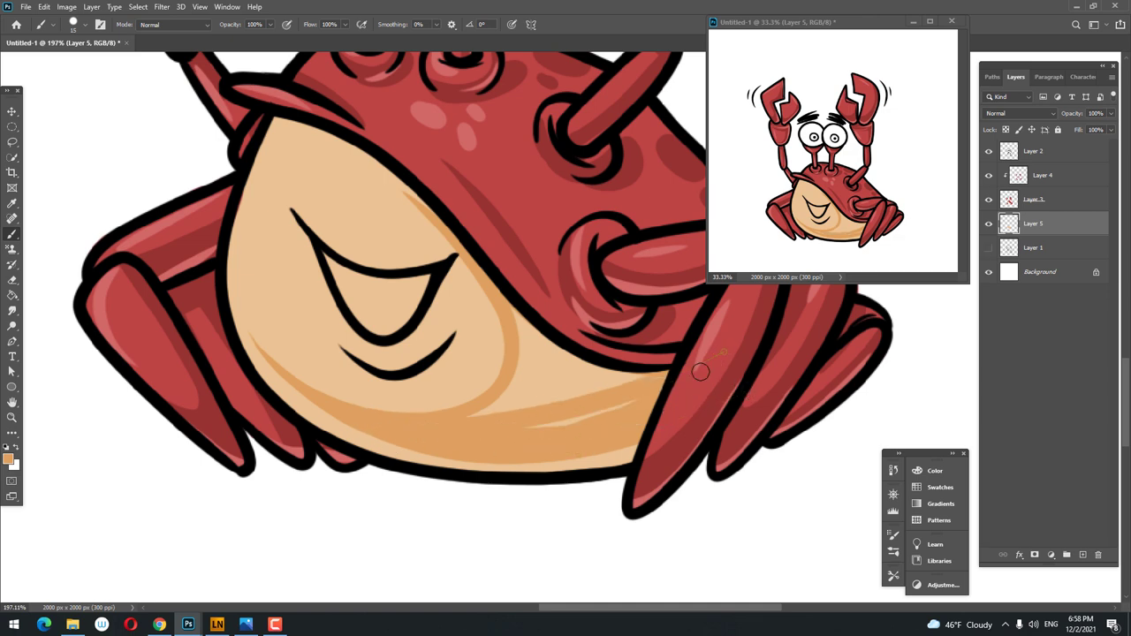
{"action": "left_click", "coordinate": [569, 296], "text": "shift"}
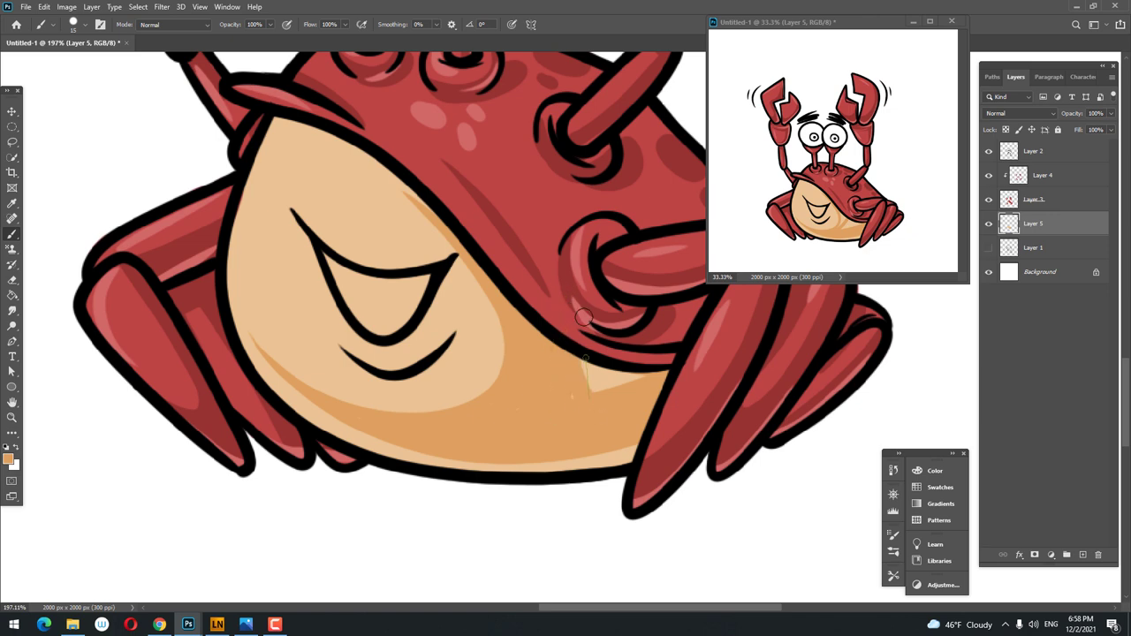
- Shade beneath the upper and lower mouth lines with the darker peach
{"action": "scroll", "coordinate": [504, 420], "scroll_direction": "down", "scroll_amount": 5}
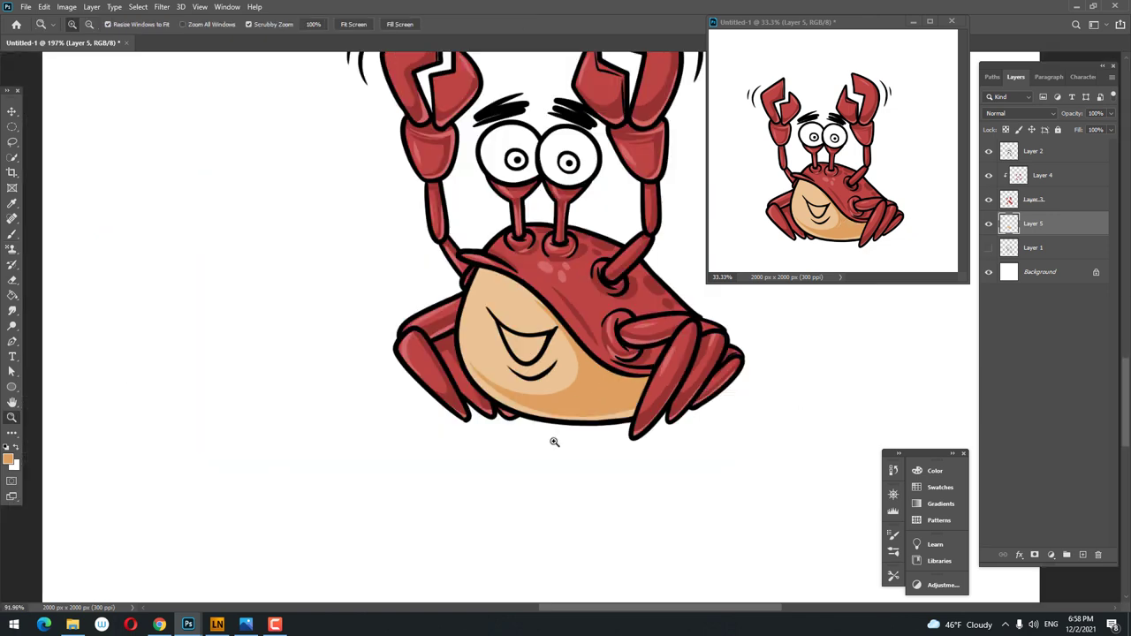
{"action": "scroll", "coordinate": [553, 436], "scroll_direction": "up", "scroll_amount": 8}
{"action": "left_click_drag", "start_coordinate": [495, 384], "coordinate": [610, 402]}
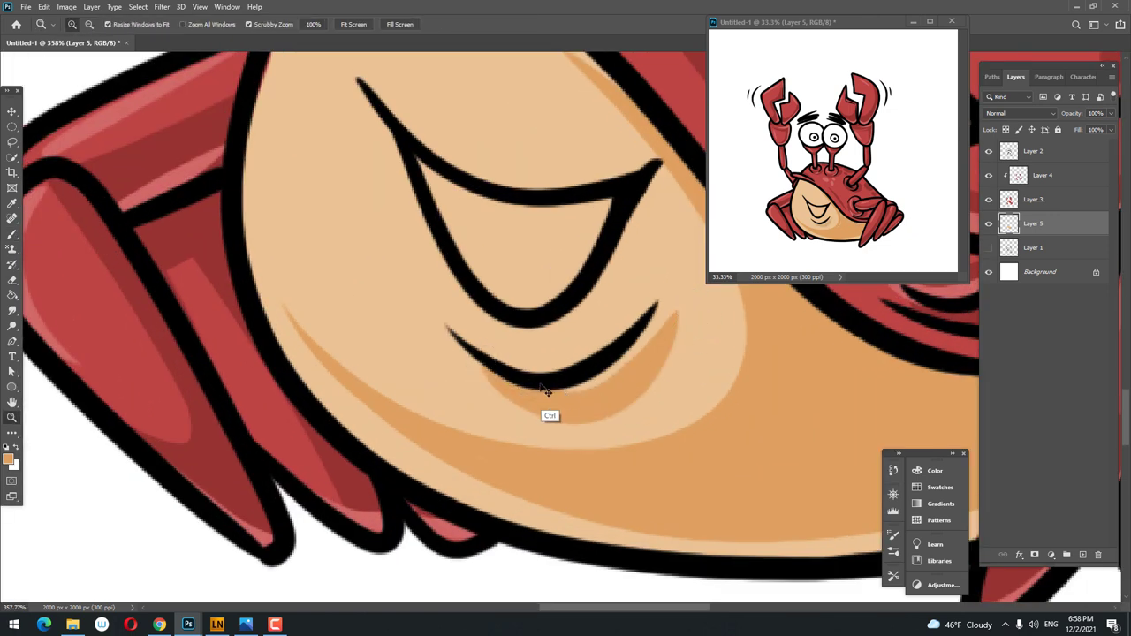
{"action": "scroll", "coordinate": [662, 368], "scroll_direction": "down", "scroll_amount": 3}
{"action": "scroll", "coordinate": [661, 368], "scroll_direction": "down", "scroll_amount": 3}
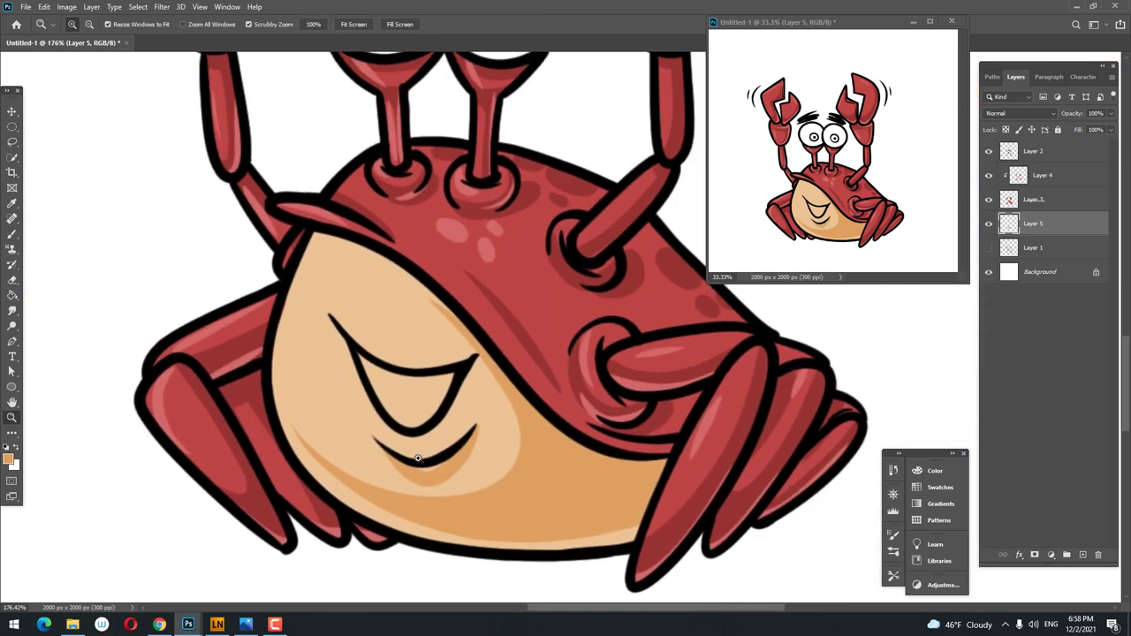
{"action": "scroll", "coordinate": [467, 472], "scroll_direction": "up", "scroll_amount": 5}
{"action": "left_click_drag", "start_coordinate": [392, 399], "coordinate": [455, 408]}
{"action": "scroll", "coordinate": [502, 332], "scroll_direction": "down", "scroll_amount": 3}
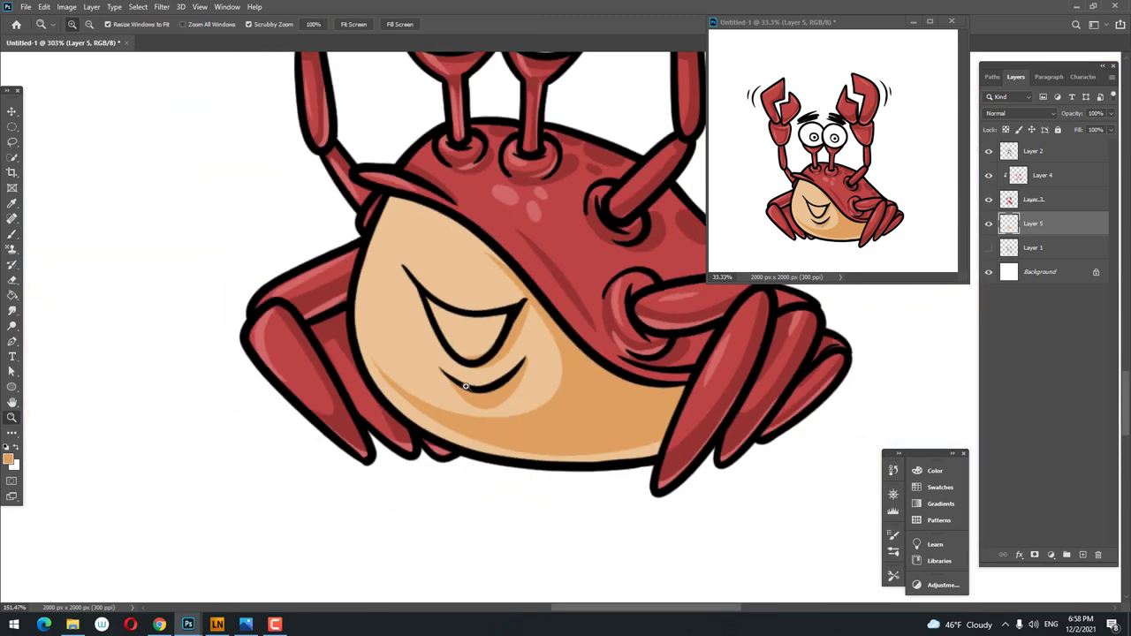
{"action": "scroll", "coordinate": [504, 316], "scroll_direction": "up", "scroll_amount": 5}
{"action": "left_click_drag", "start_coordinate": [348, 252], "coordinate": [587, 303]}
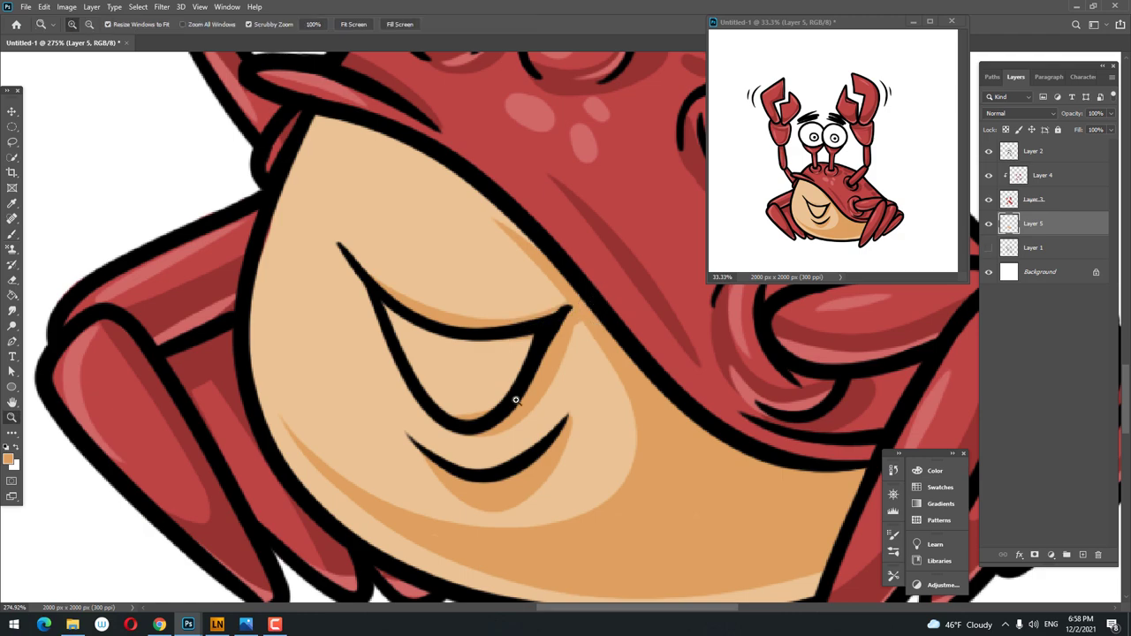
{"action": "scroll", "coordinate": [512, 397], "scroll_direction": "down", "scroll_amount": 3}
{"action": "scroll", "coordinate": [422, 345], "scroll_direction": "up", "scroll_amount": 5}
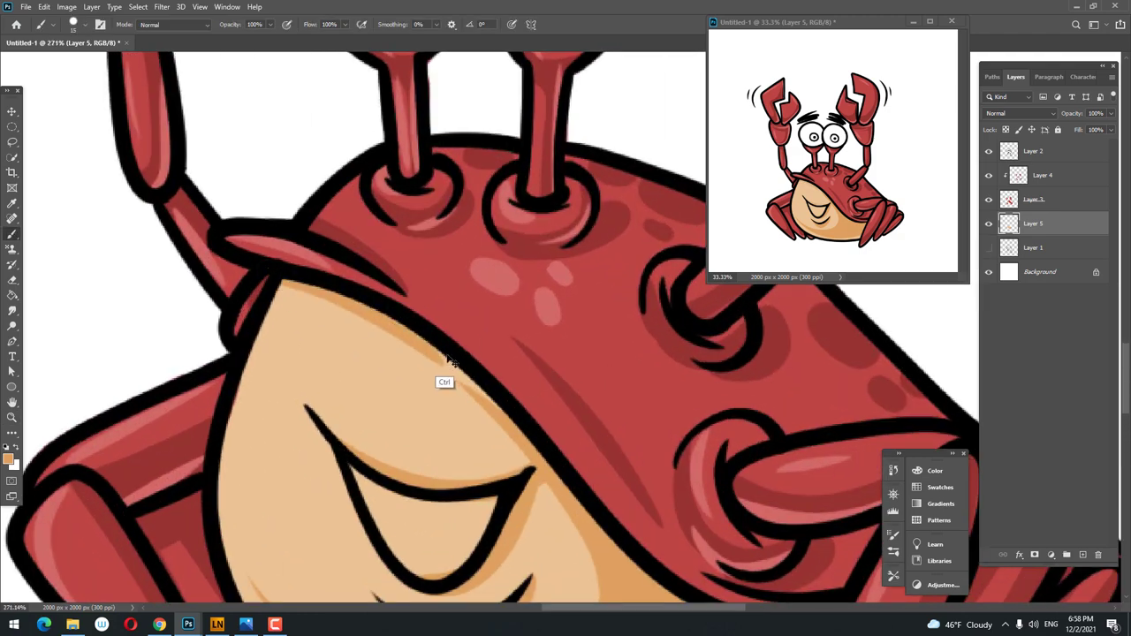
- Add another shading stroke under the lower mouth line and check the shaded belly
{"action": "key", "text": "z"}
{"action": "scroll", "coordinate": [437, 374], "scroll_direction": "down", "scroll_amount": 3}
{"action": "scroll", "coordinate": [437, 374], "scroll_direction": "up", "scroll_amount": 2}
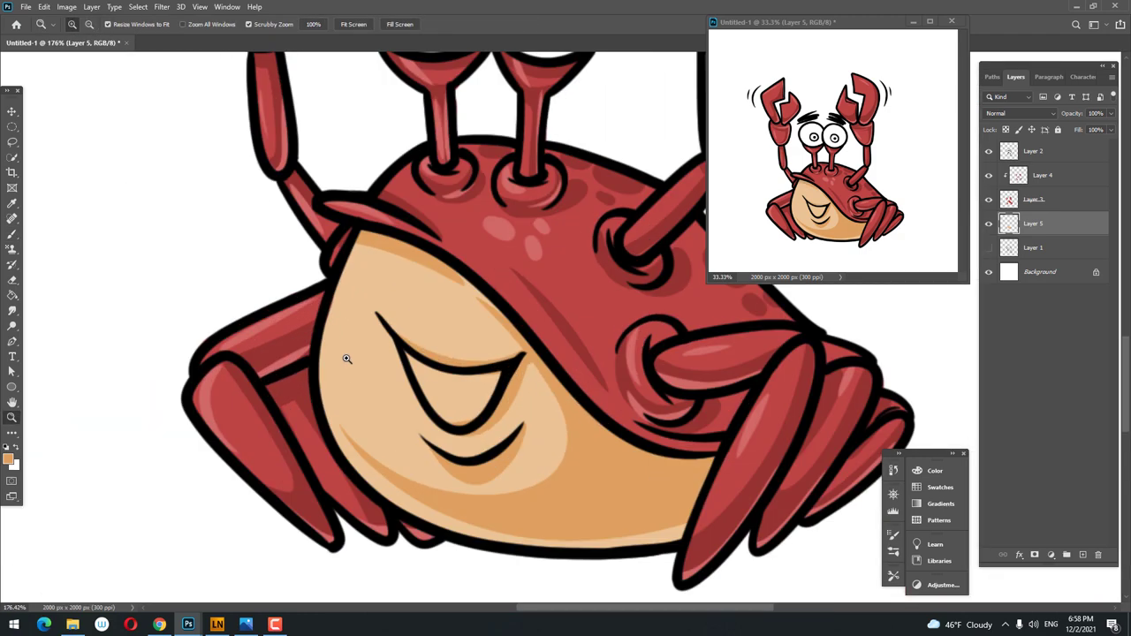
{"action": "key", "text": "b"}
{"action": "left_click_drag", "start_coordinate": [419, 442], "coordinate": [487, 448]}
{"action": "key", "text": "z"}
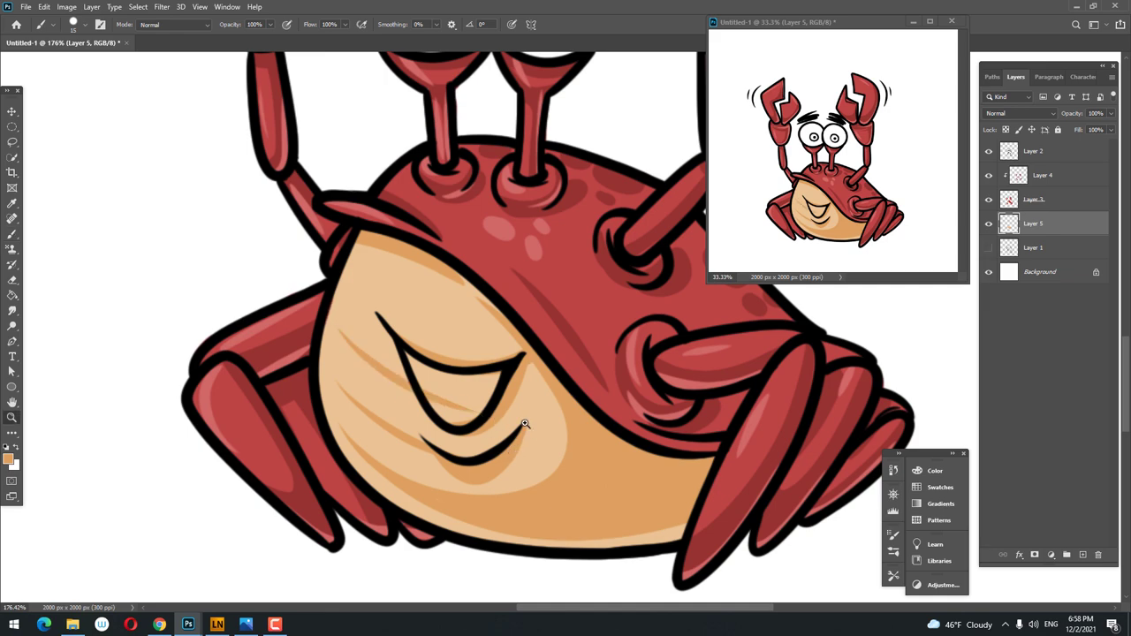
{"action": "scroll", "coordinate": [353, 335], "scroll_direction": "down", "scroll_amount": 2}
{"action": "scroll", "coordinate": [361, 298], "scroll_direction": "up", "scroll_amount": 4}
{"action": "scroll", "coordinate": [492, 418], "scroll_direction": "down", "scroll_amount": 3}
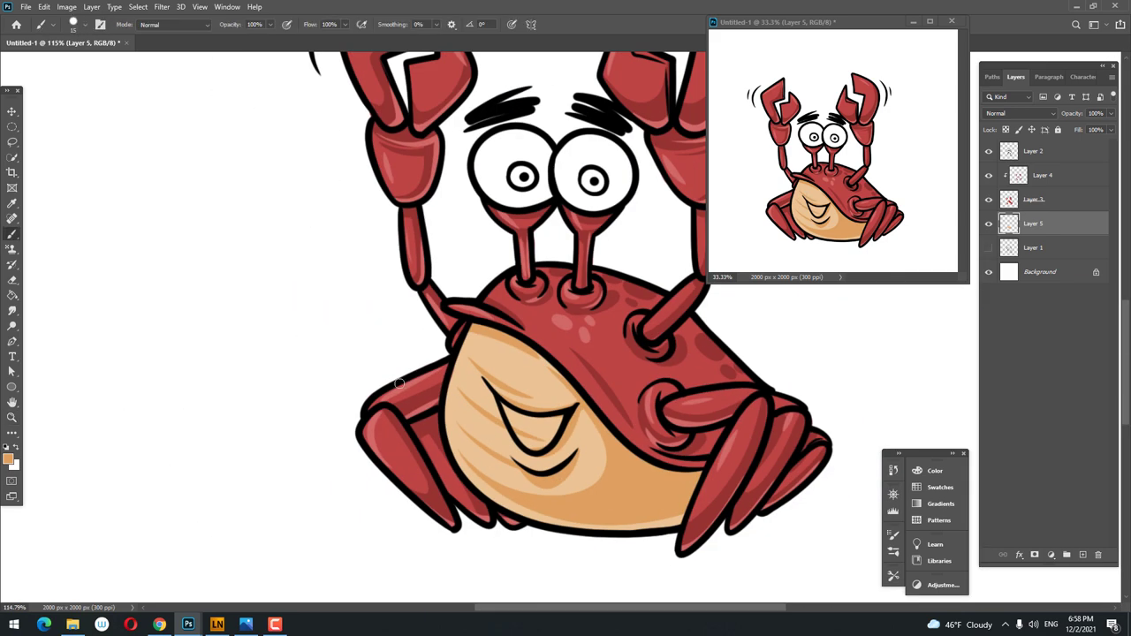
{"action": "scroll", "coordinate": [397, 396], "scroll_direction": "up", "scroll_amount": 5}
- Brush white into the inside of the crab's mouth, then zoom out to the whole crab
{"action": "key", "text": "b"}
{"action": "mouse_move", "coordinate": [424, 316]}
{"action": "left_mouse_down"}
{"action": "mouse_move", "coordinate": [522, 462]}
{"action": "mouse_move", "coordinate": [600, 396]}
{"action": "mouse_move", "coordinate": [573, 462]}
{"action": "mouse_move", "coordinate": [610, 372]}
{"action": "mouse_move", "coordinate": [543, 441]}
{"action": "mouse_move", "coordinate": [495, 379]}
{"action": "mouse_move", "coordinate": [517, 399]}
{"action": "left_mouse_up"}
{"action": "key", "text": "z"}
{"action": "scroll", "coordinate": [500, 411], "scroll_direction": "down", "scroll_amount": 3}
{"action": "scroll", "coordinate": [500, 411], "scroll_direction": "down", "scroll_amount": 1}
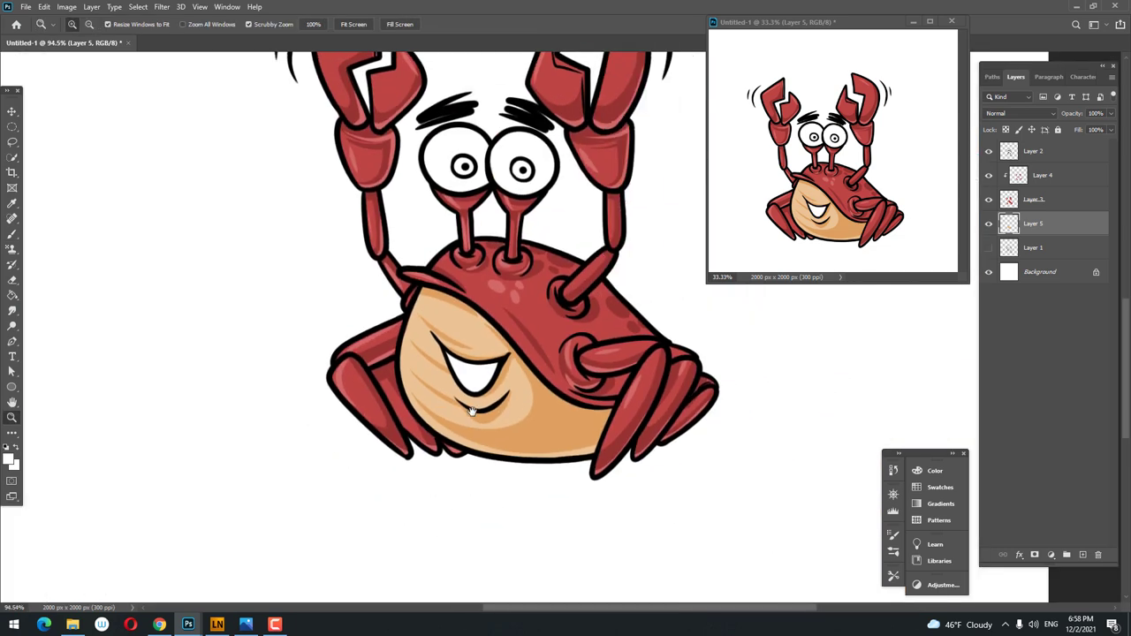
{"action": "key", "text": "b"}
{"action": "left_click_drag", "start_coordinate": [539, 262], "coordinate": [442, 378]}
{"action": "scroll", "coordinate": [387, 255], "scroll_direction": "up", "scroll_amount": 5}
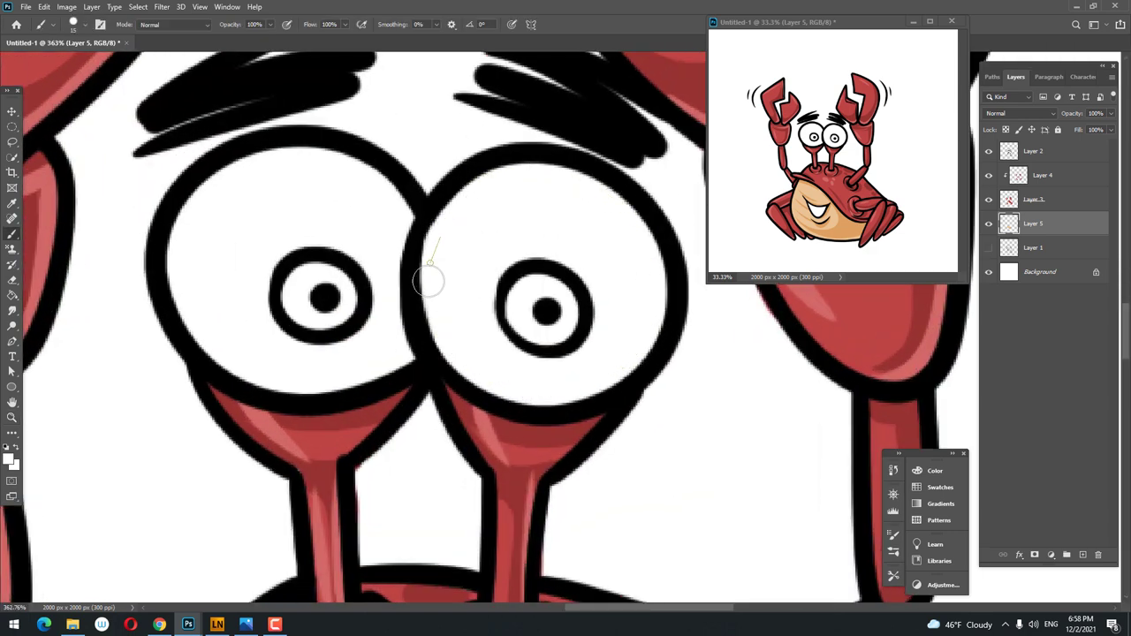
{"action": "key", "text": "g"}
{"action": "key", "text": "b"}
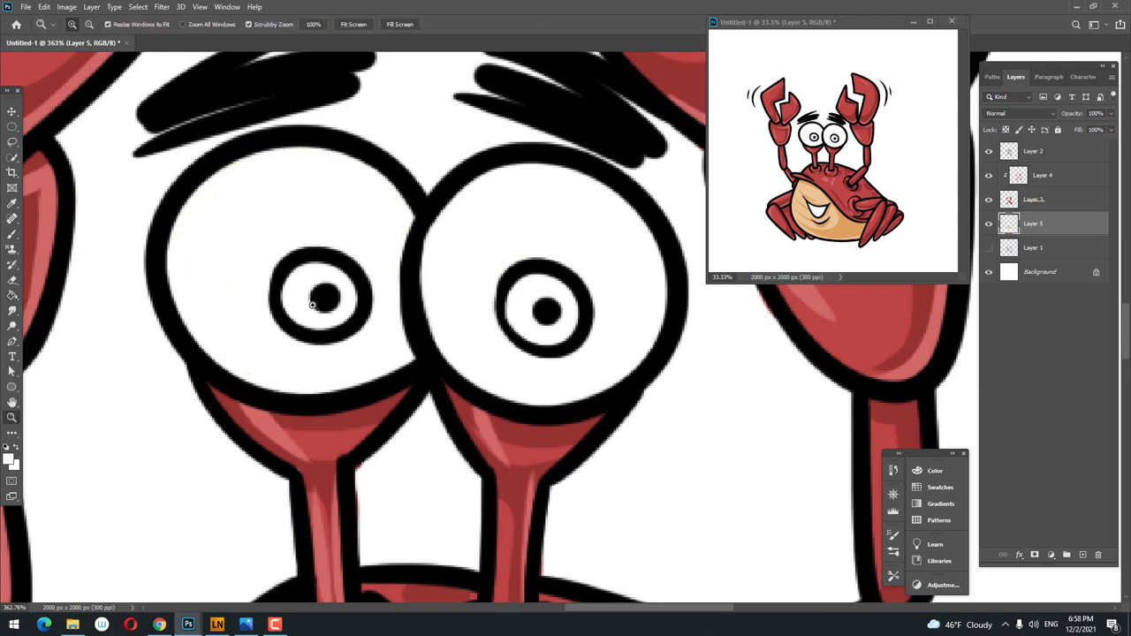
{"action": "left_click_drag", "start_coordinate": [402, 221], "coordinate": [286, 356]}
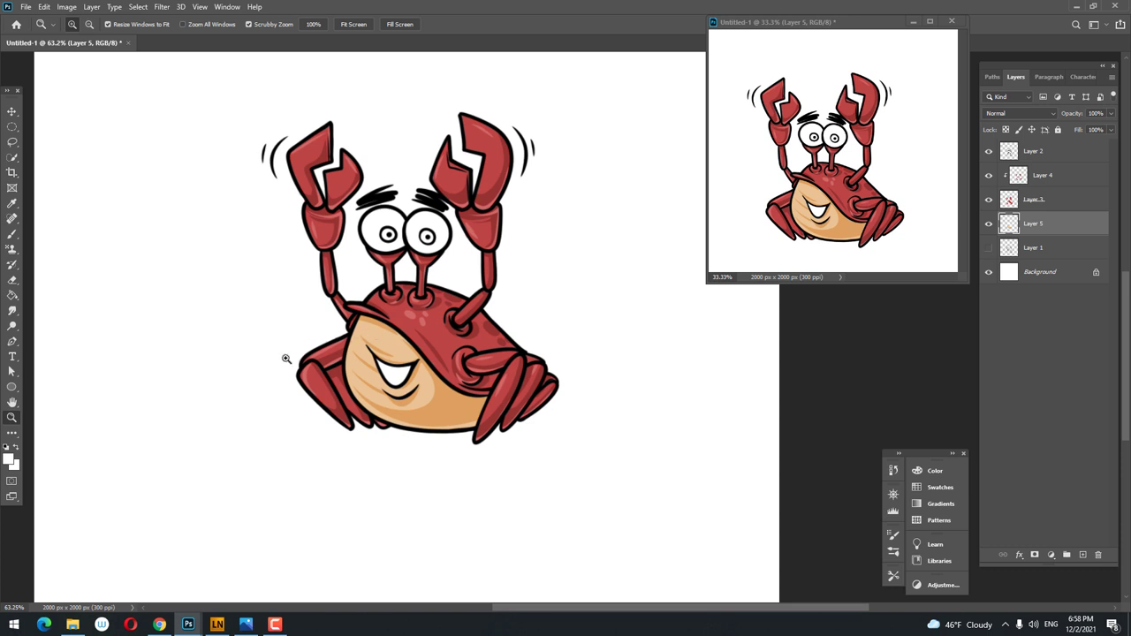
- Choose a light muted brown foreground colour for the irises
{"action": "left_click", "coordinate": [11, 458]}
{"action": "left_click", "coordinate": [919, 258]}
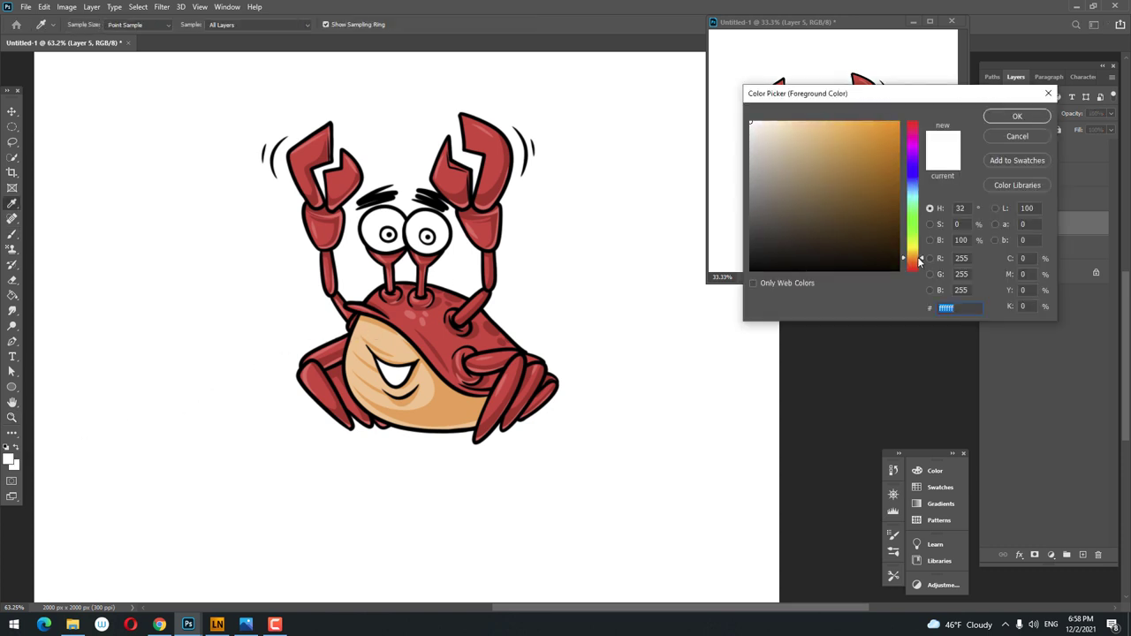
{"action": "left_click", "coordinate": [815, 183]}
{"action": "left_click_drag", "start_coordinate": [919, 258], "coordinate": [917, 267]}
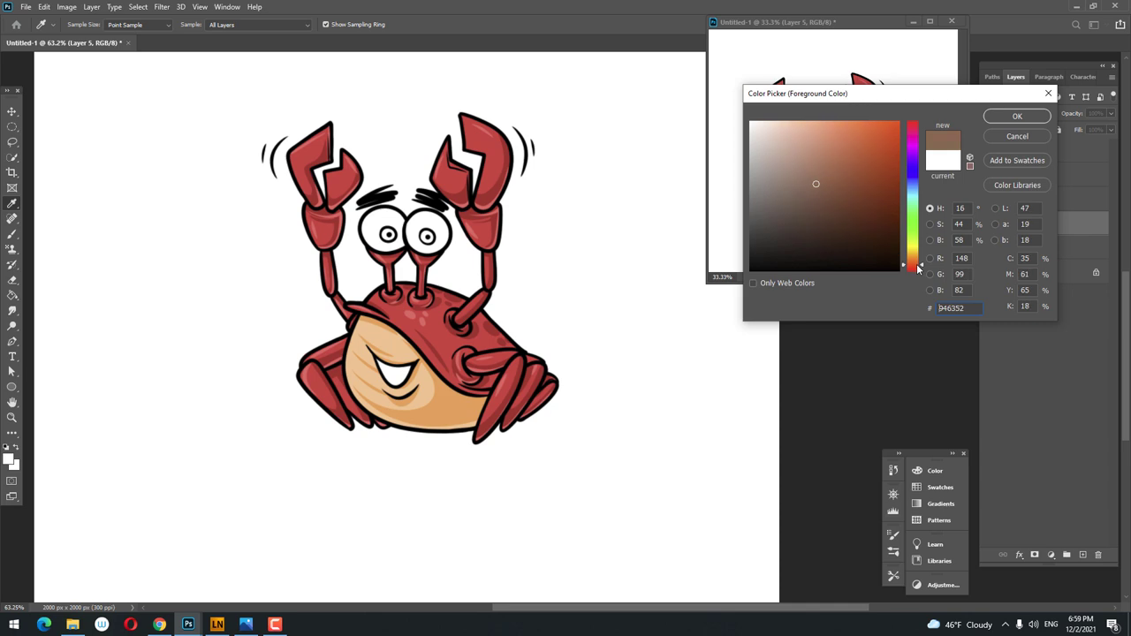
{"action": "left_click", "coordinate": [814, 175]}
{"action": "left_click", "coordinate": [1007, 122]}
- Paint brown irises around the pupils of both eyes
{"action": "key", "text": "b"}
{"action": "scroll", "coordinate": [427, 236], "scroll_direction": "up", "scroll_amount": 5}
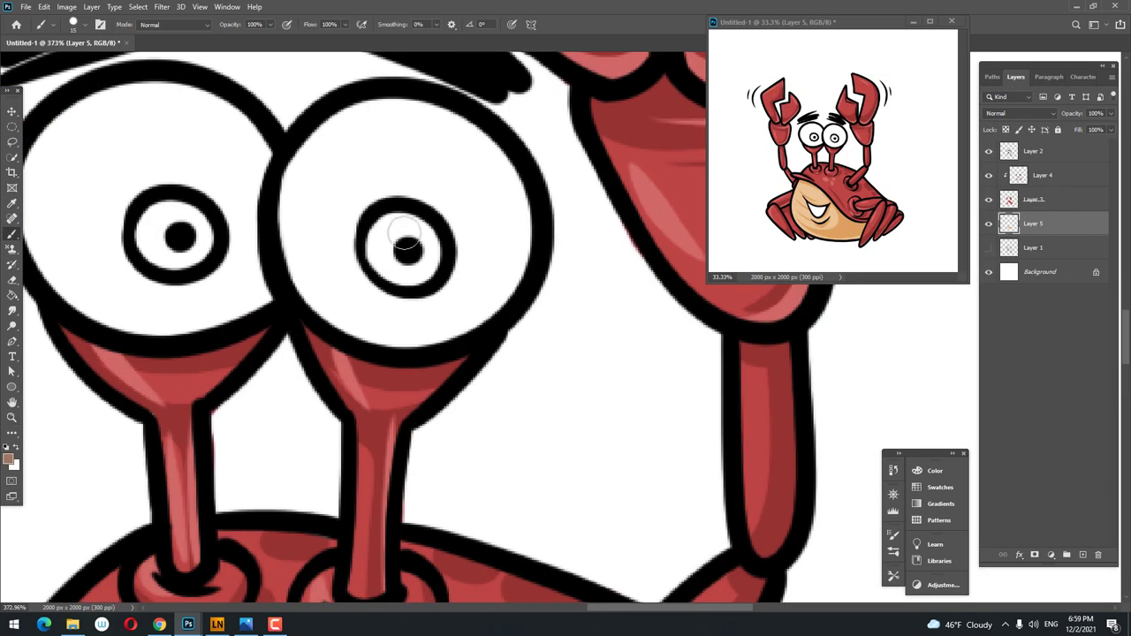
{"action": "mouse_move", "coordinate": [415, 217]}
{"action": "left_mouse_down"}
{"action": "mouse_move", "coordinate": [371, 252]}
{"action": "mouse_move", "coordinate": [384, 256]}
{"action": "left_mouse_up"}
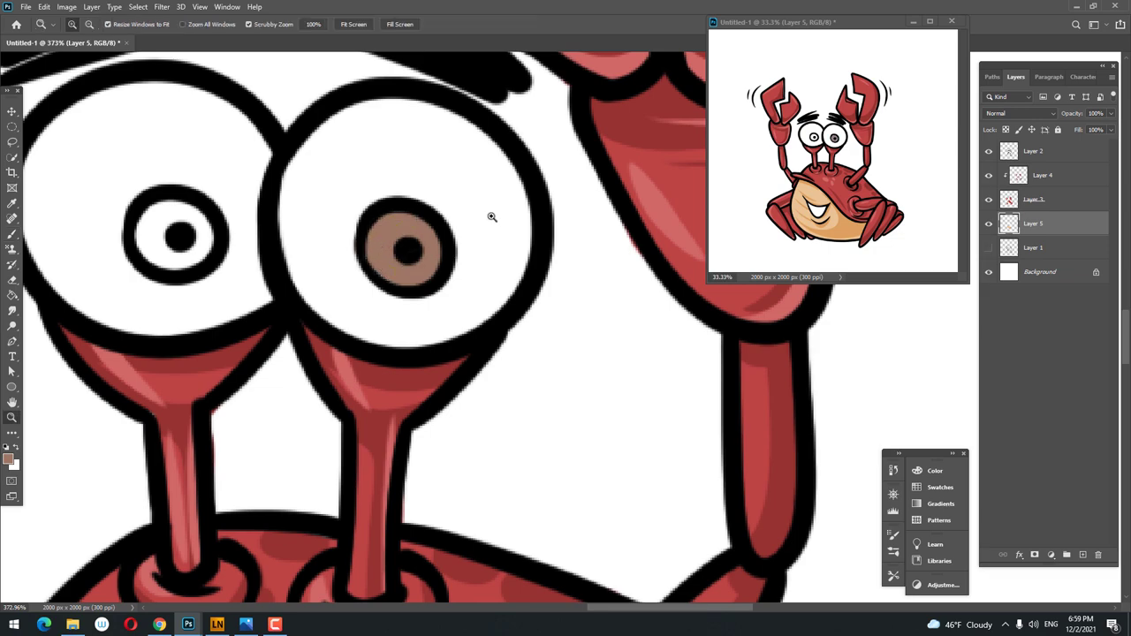
{"action": "scroll", "coordinate": [492, 215], "scroll_direction": "up", "scroll_amount": 2}
{"action": "mouse_move", "coordinate": [389, 199]}
{"action": "left_mouse_down"}
{"action": "mouse_move", "coordinate": [362, 207]}
{"action": "mouse_move", "coordinate": [402, 238]}
{"action": "left_mouse_up"}
{"action": "scroll", "coordinate": [138, 399], "scroll_direction": "down", "scroll_amount": 5}
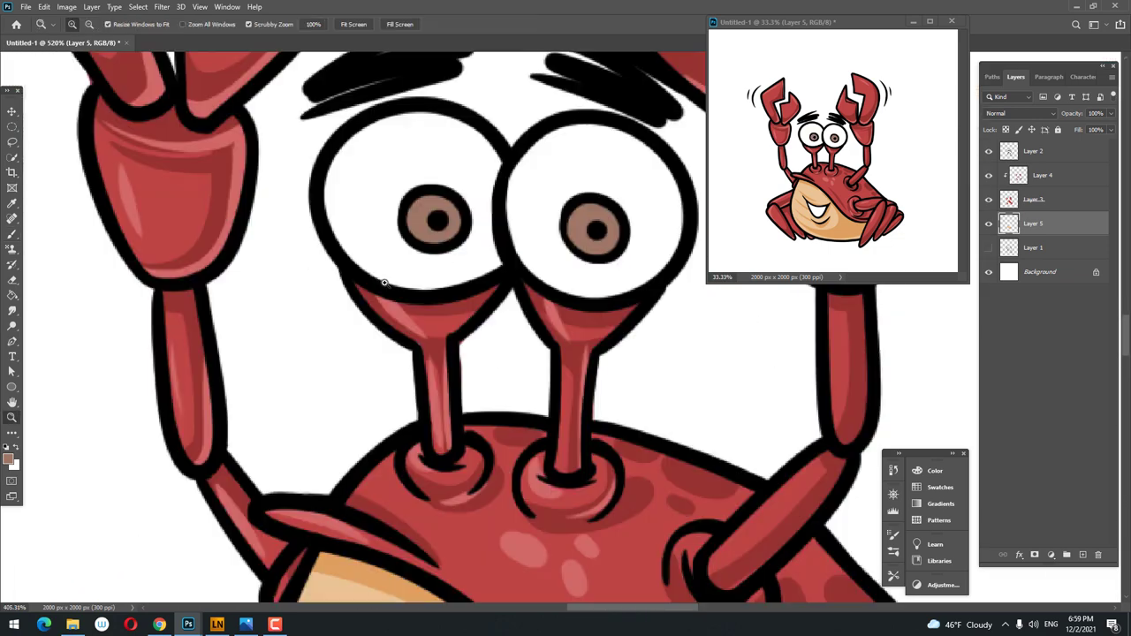
{"action": "scroll", "coordinate": [138, 399], "scroll_direction": "down", "scroll_amount": 3}
{"action": "left_click", "coordinate": [9, 456]}
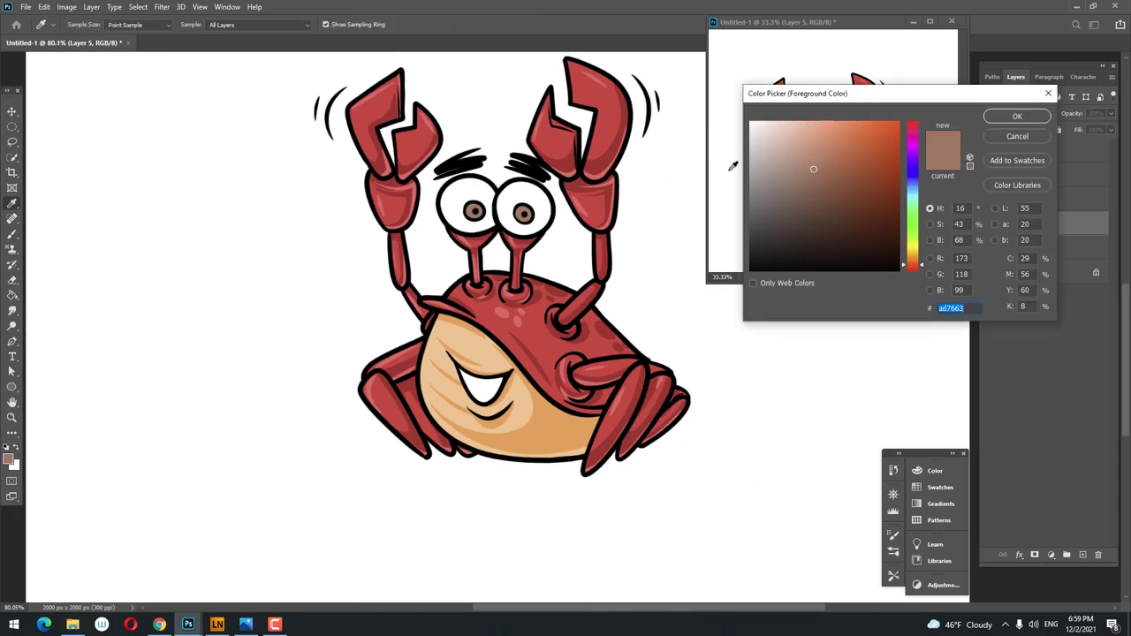
- Set the foreground to the darker brown 73493b and zoom in on the eyes
{"action": "left_click", "coordinate": [825, 206]}
{"action": "left_click", "coordinate": [1017, 119]}
{"action": "key", "text": "b"}
{"action": "scroll", "coordinate": [530, 220], "scroll_direction": "up", "scroll_amount": 5}
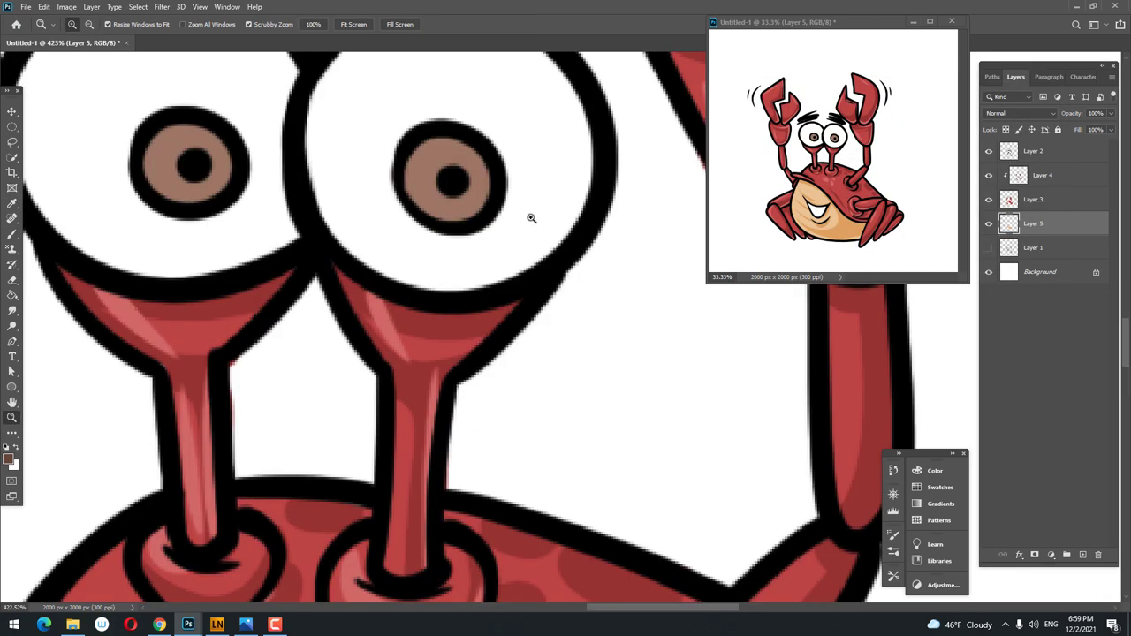
{"action": "scroll", "coordinate": [365, 182], "scroll_direction": "up", "scroll_amount": 2}
- Shade the lower halves of the right and left irises with darker brown
{"action": "left_click_drag", "start_coordinate": [438, 138], "coordinate": [508, 169]}
{"action": "key", "text": "ctrl+z"}
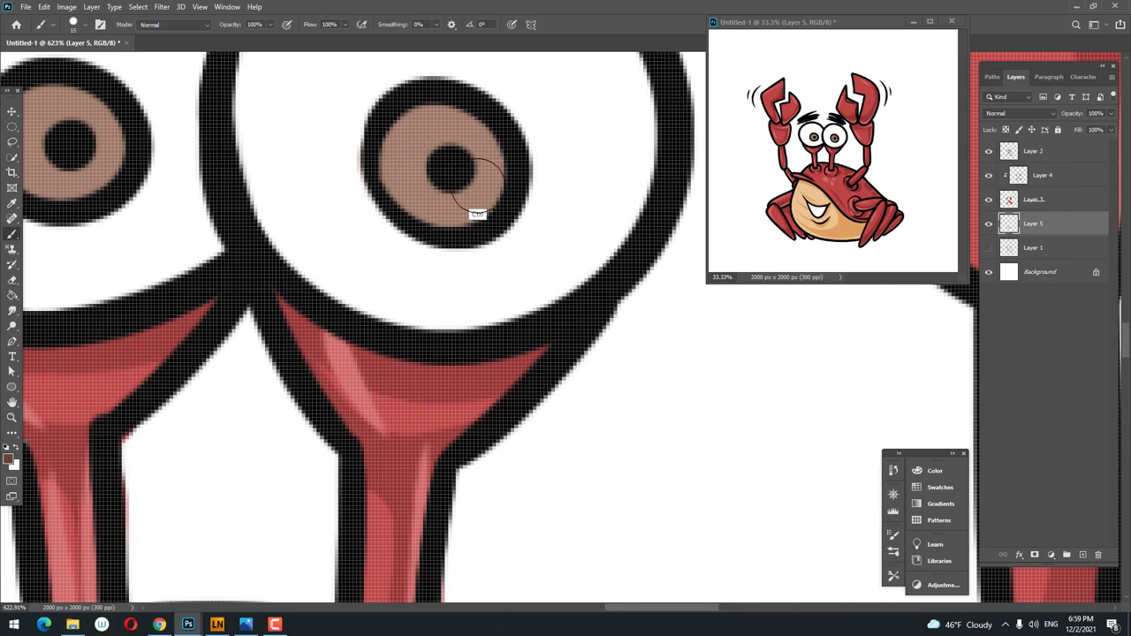
{"action": "mouse_move", "coordinate": [369, 163]}
{"action": "left_mouse_down"}
{"action": "mouse_move", "coordinate": [511, 152]}
{"action": "mouse_move", "coordinate": [495, 202]}
{"action": "mouse_move", "coordinate": [477, 199]}
{"action": "left_mouse_up"}
{"action": "scroll", "coordinate": [477, 199], "scroll_direction": "down", "scroll_amount": 3}
{"action": "scroll", "coordinate": [265, 151], "scroll_direction": "up", "scroll_amount": 3}
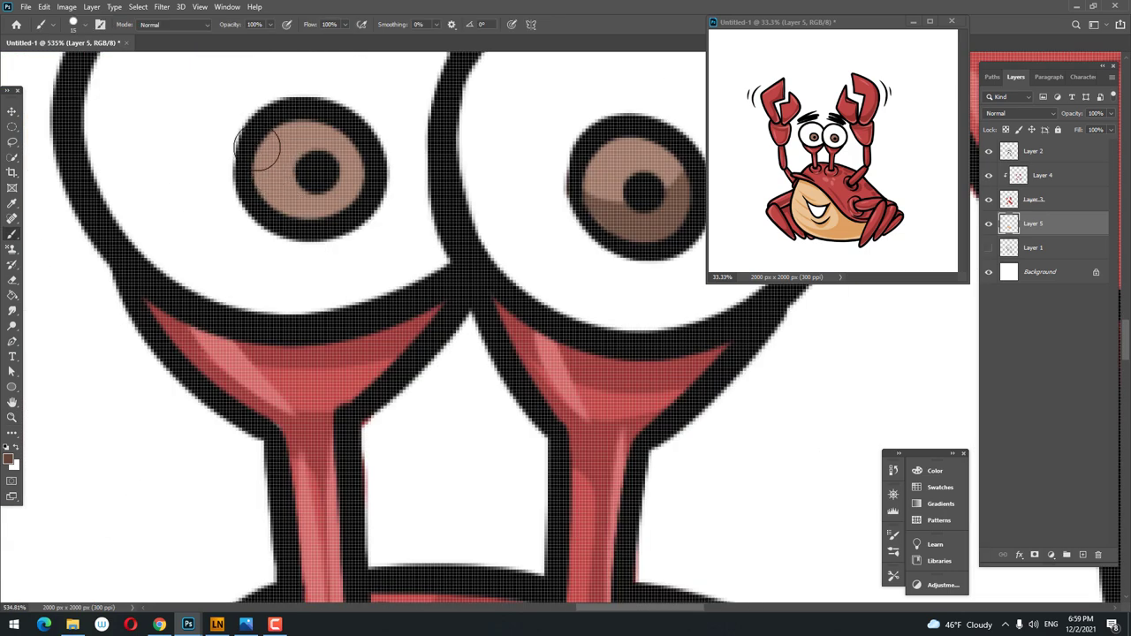
{"action": "left_click_drag", "start_coordinate": [252, 164], "coordinate": [371, 173]}
{"action": "scroll", "coordinate": [402, 166], "scroll_direction": "down", "scroll_amount": 5}
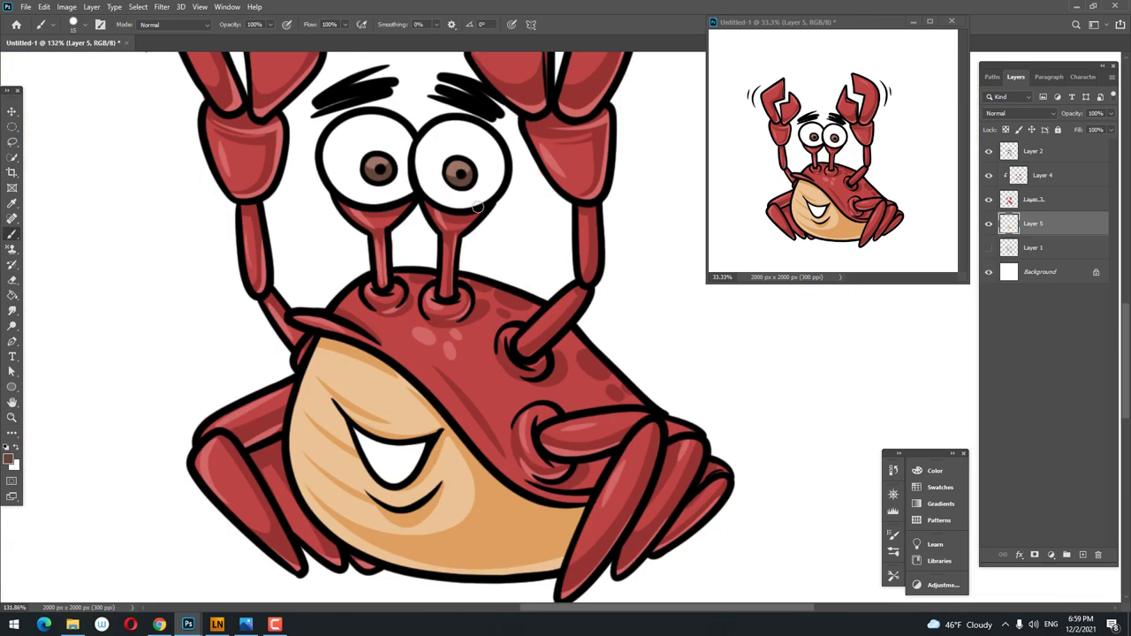
{"action": "scroll", "coordinate": [459, 166], "scroll_direction": "up", "scroll_amount": 5}
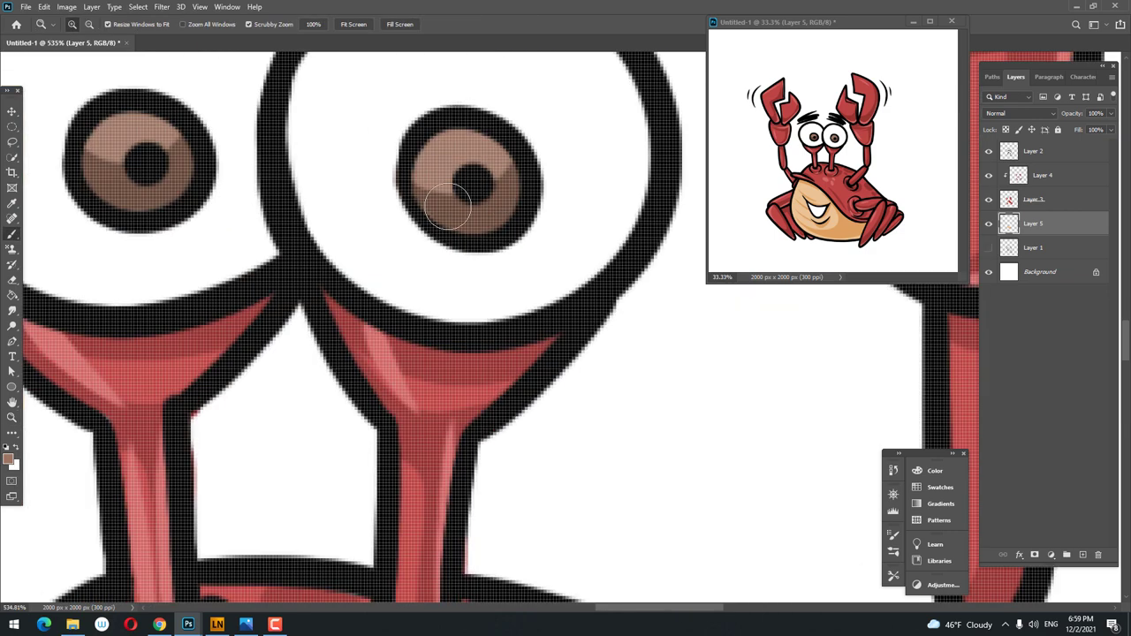
- Dab a small white highlight on each pupil and zoom back out
{"action": "key", "text": "z"}
{"action": "scroll", "coordinate": [460, 168], "scroll_direction": "down", "scroll_amount": 3}
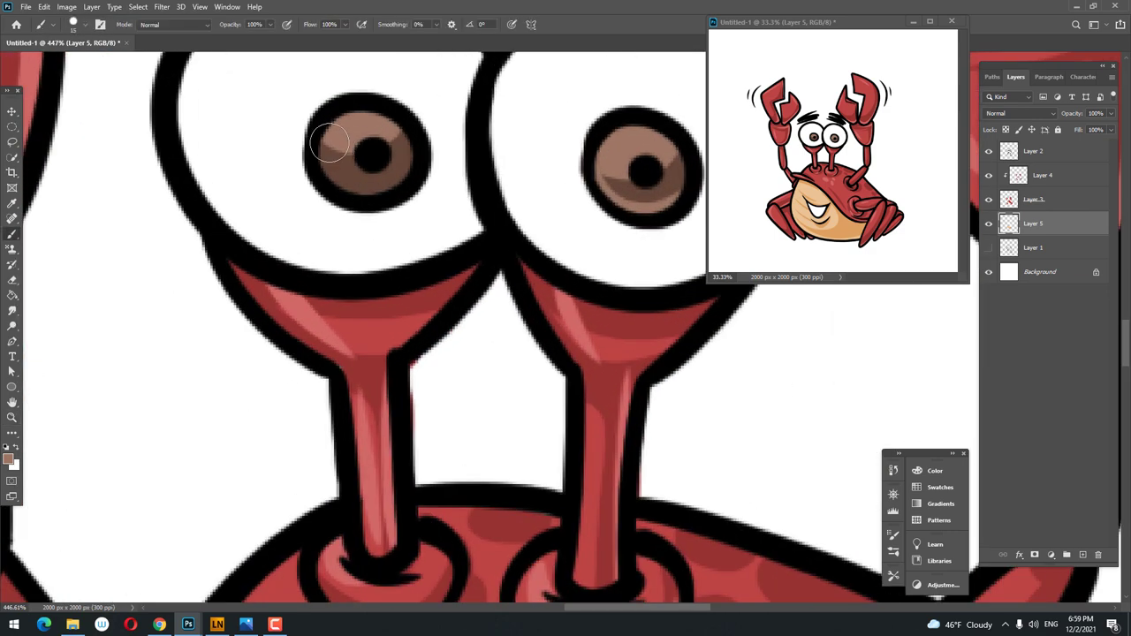
{"action": "scroll", "coordinate": [397, 168], "scroll_direction": "up", "scroll_amount": 3}
{"action": "scroll", "coordinate": [473, 163], "scroll_direction": "down", "scroll_amount": 3}
{"action": "key", "text": "b"}
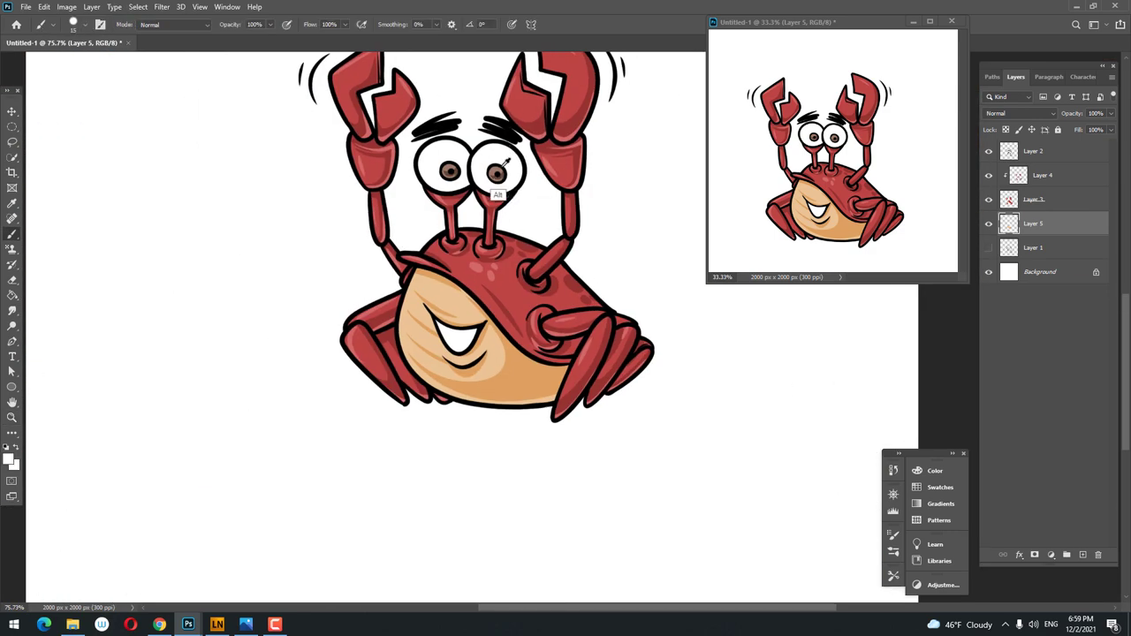
{"action": "scroll", "coordinate": [512, 176], "scroll_direction": "up", "scroll_amount": 3}
{"action": "left_click", "coordinate": [486, 223]}
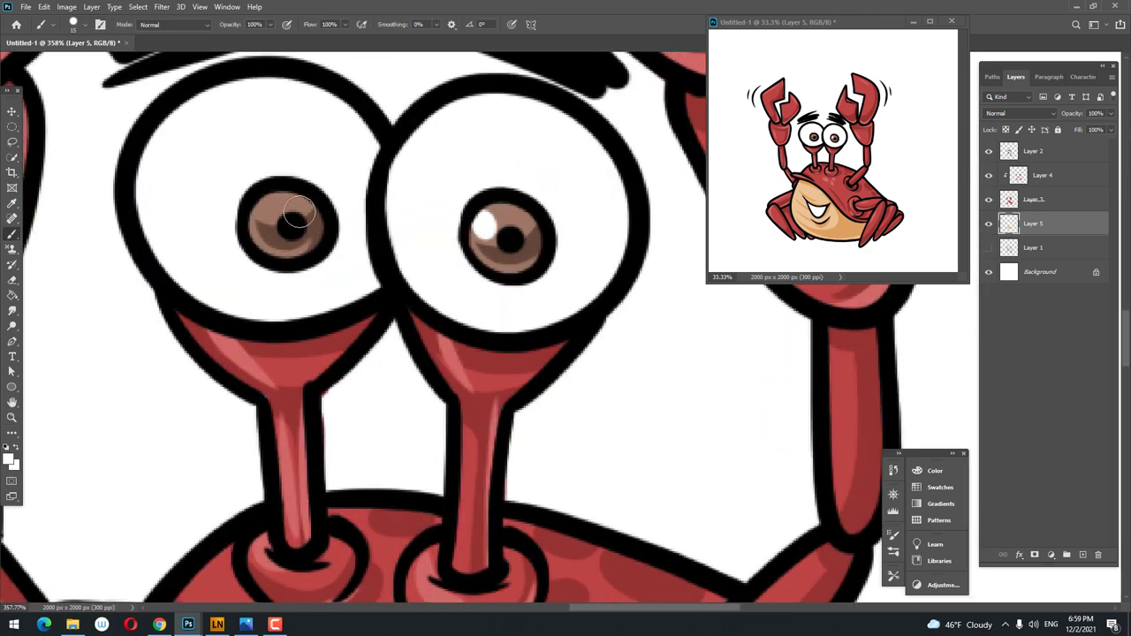
{"action": "left_click", "coordinate": [267, 207]}
{"action": "key", "text": "z"}
{"action": "scroll", "coordinate": [295, 281], "scroll_direction": "down", "scroll_amount": 5}
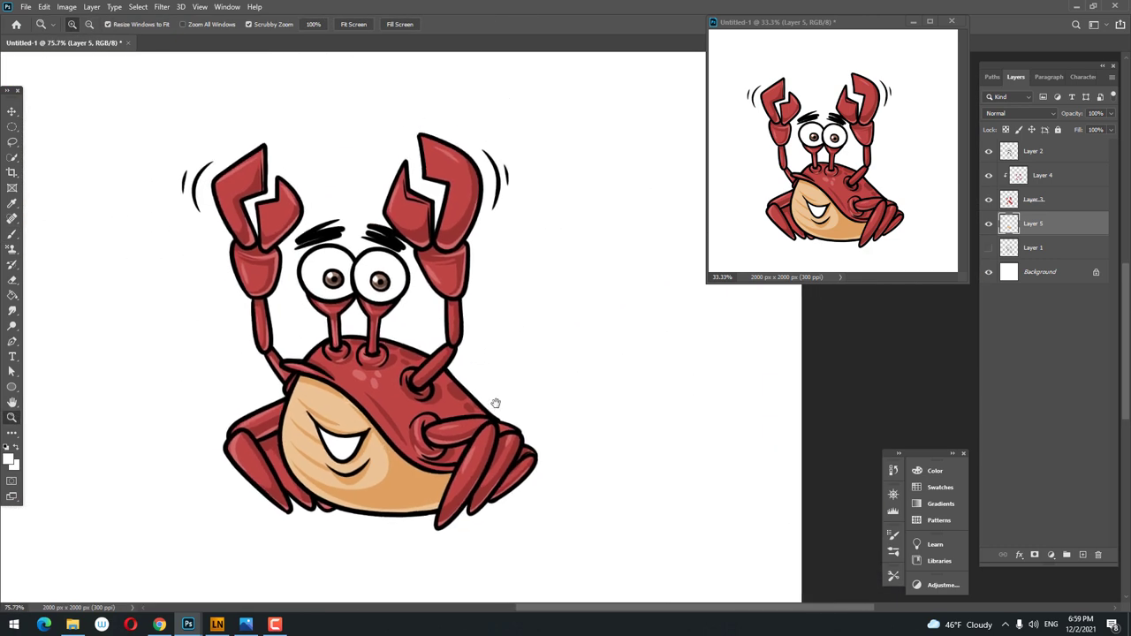
{"action": "scroll", "coordinate": [484, 316], "scroll_direction": "down", "scroll_amount": 1}
{"action": "scroll", "coordinate": [515, 429], "scroll_direction": "down", "scroll_amount": 1}
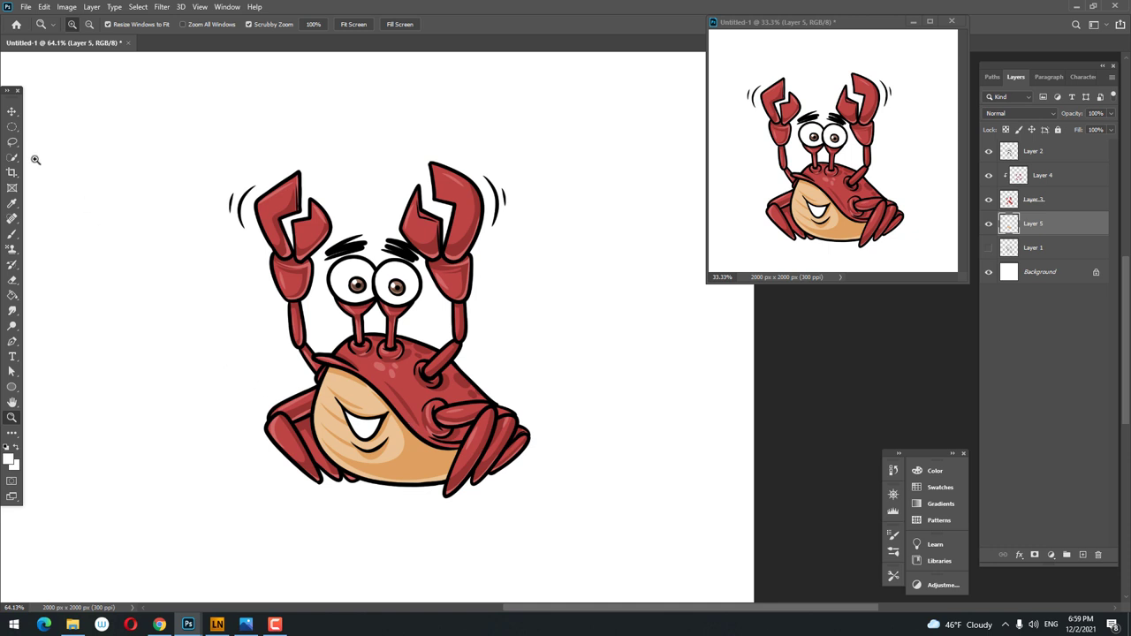
- Fill an oval selection under the crab with black on a new layer above Layer 1
{"action": "key", "text": "m"}
{"action": "left_click_drag", "start_coordinate": [254, 473], "coordinate": [531, 500]}
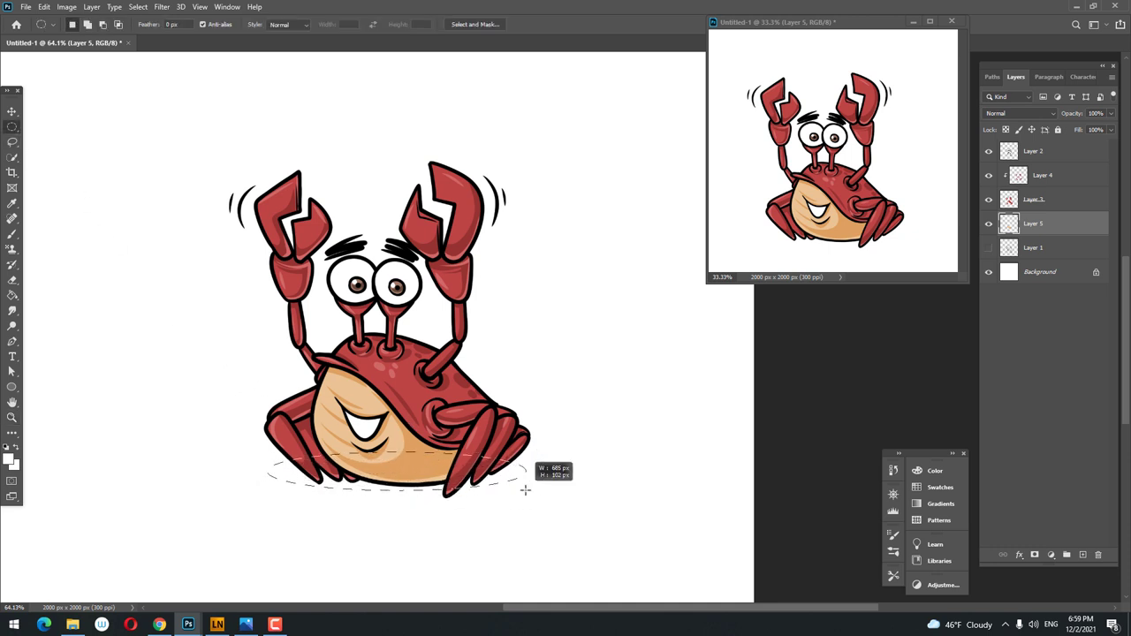
{"action": "left_click_drag", "start_coordinate": [531, 500], "coordinate": [538, 509]}
{"action": "key", "text": "g"}
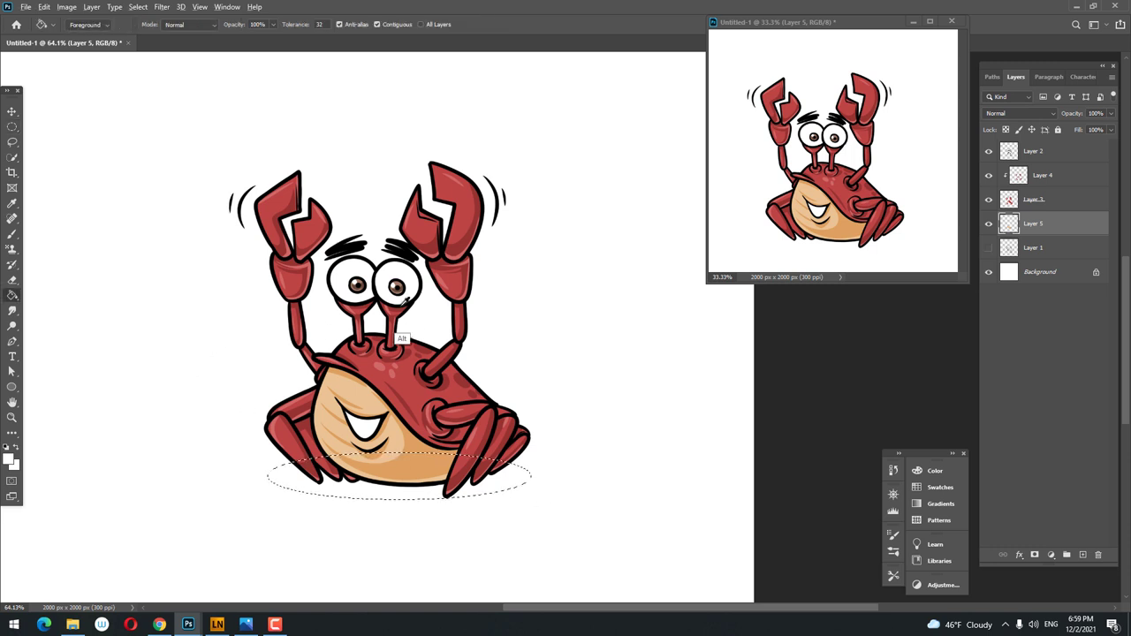
{"action": "key", "text": "d"}
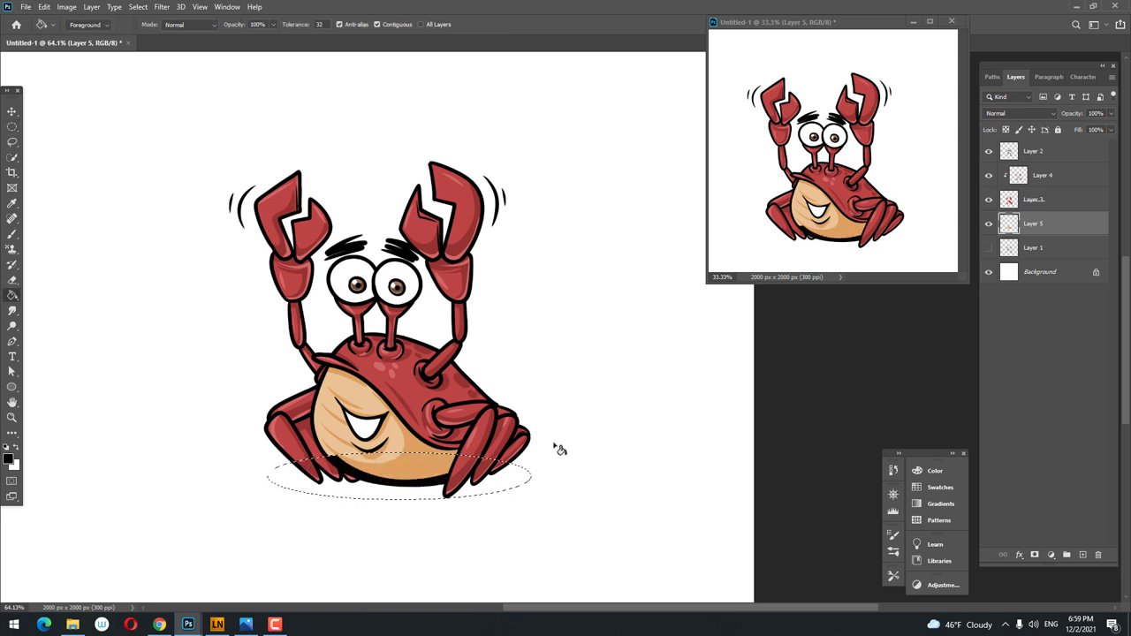
{"action": "left_click", "coordinate": [1039, 247]}
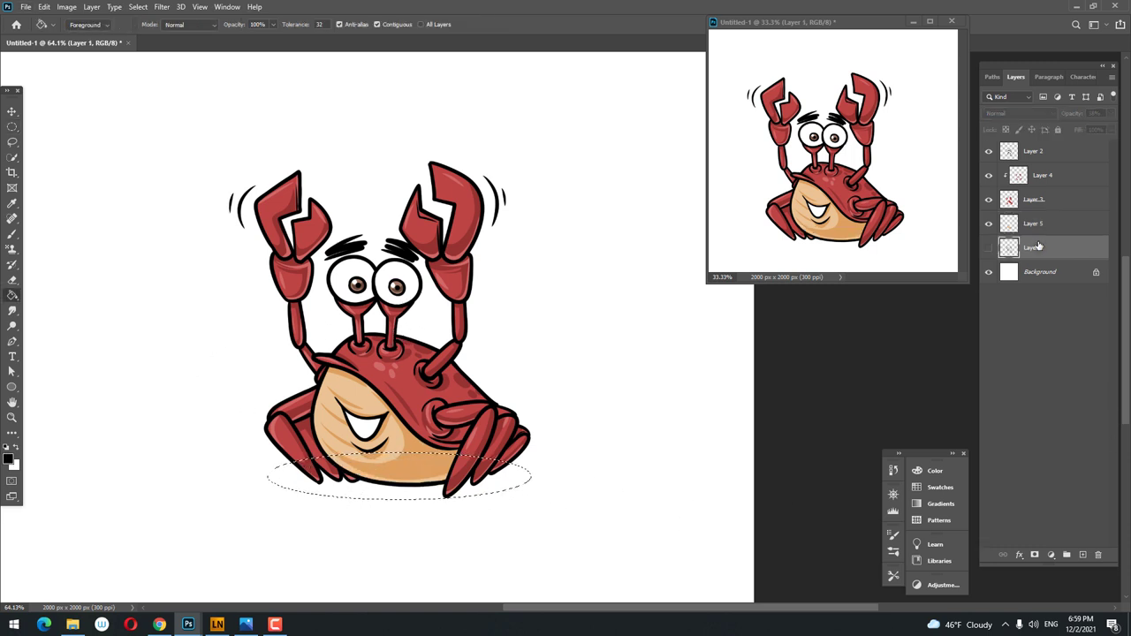
{"action": "left_click", "coordinate": [1081, 555]}
{"action": "left_click", "coordinate": [415, 490]}
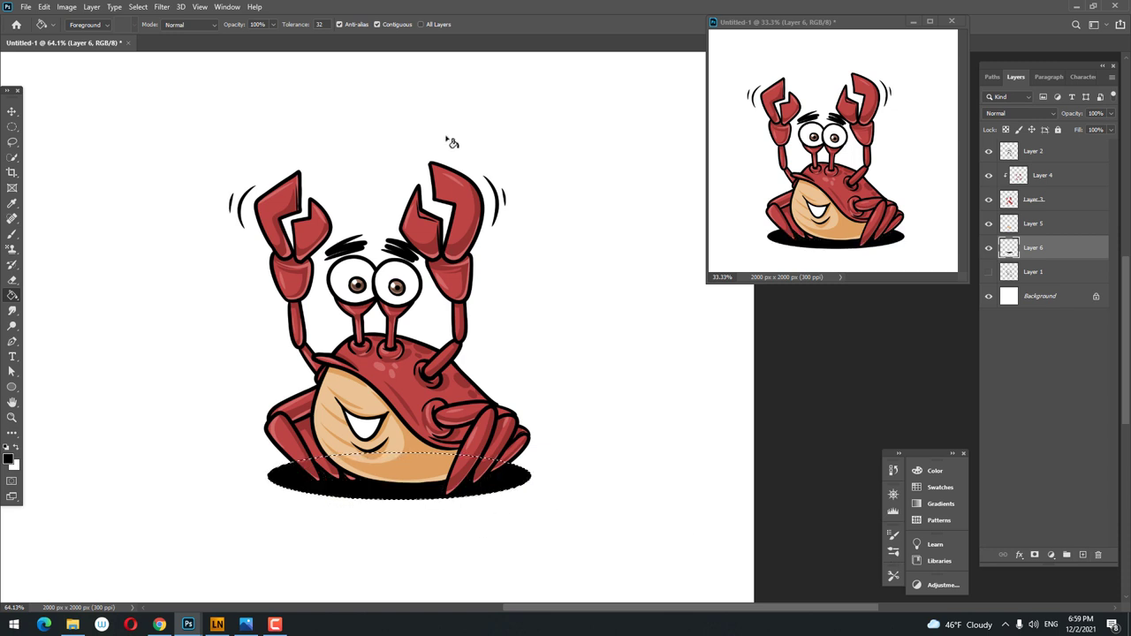
- Lower Layer 6's opacity to 26%, deselect the oval, and close the extra document window
{"action": "key", "text": "v"}
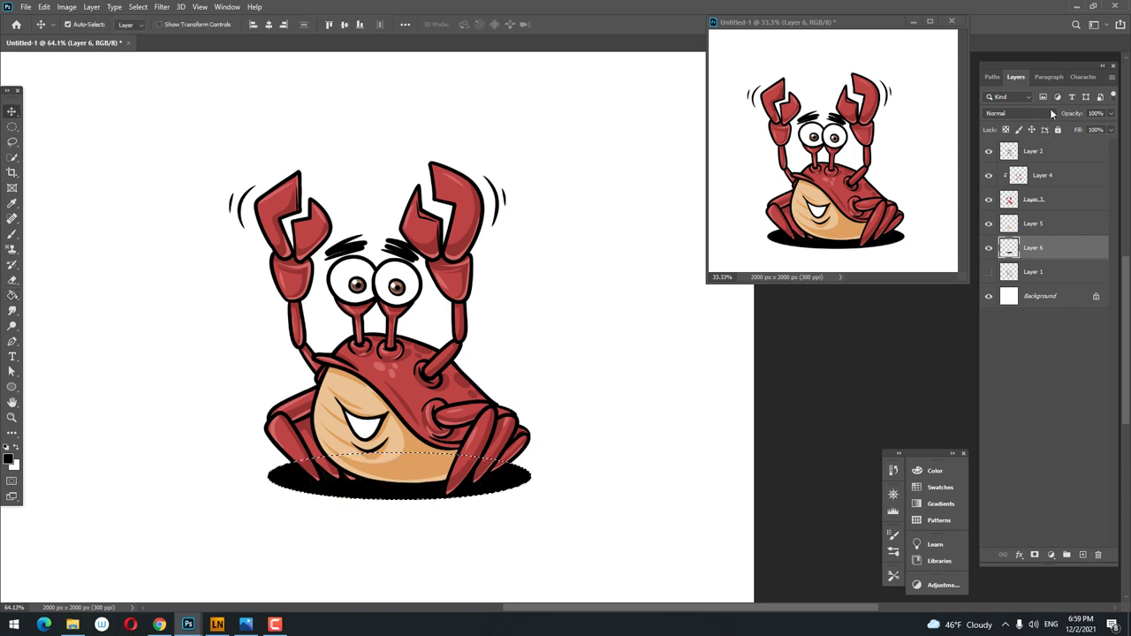
{"action": "left_click", "coordinate": [1110, 113]}
{"action": "left_click_drag", "start_coordinate": [1106, 129], "coordinate": [1052, 139]}
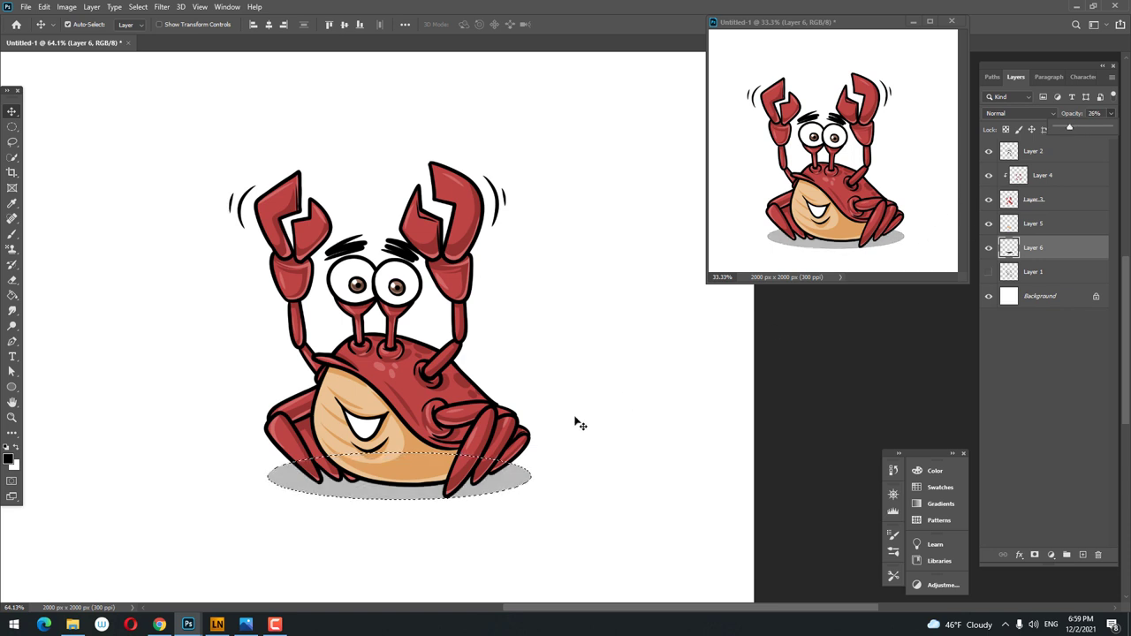
{"action": "key", "text": "l"}
{"action": "right_click", "coordinate": [449, 255]}
{"action": "left_click", "coordinate": [518, 262]}
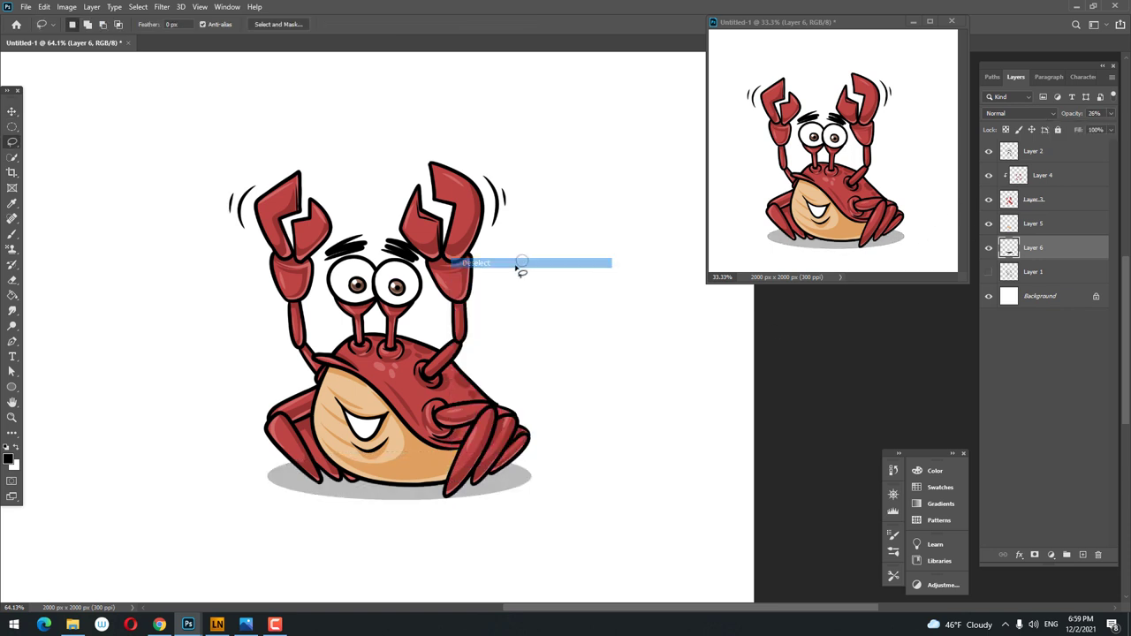
{"action": "key", "text": "z"}
{"action": "left_click", "coordinate": [480, 327]}
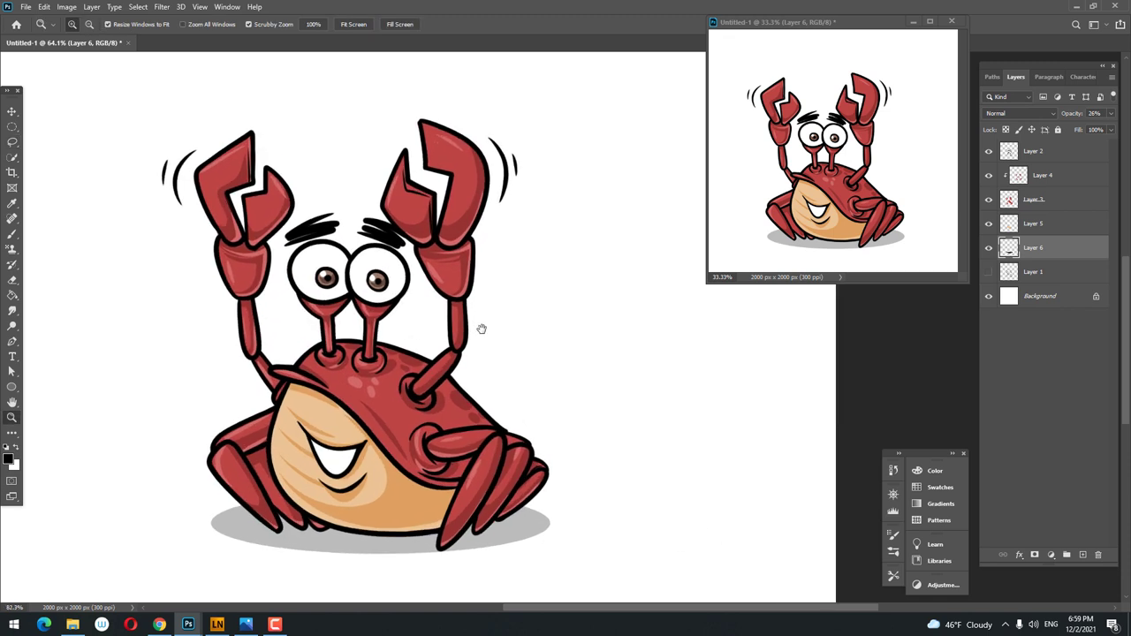
{"action": "left_click", "coordinate": [951, 22]}
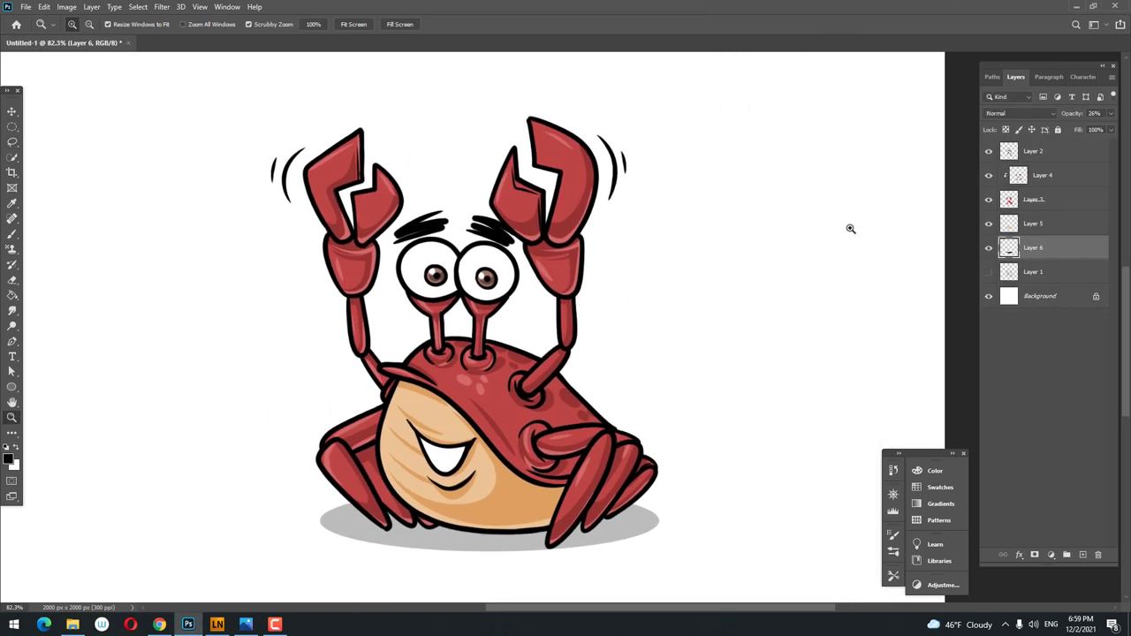